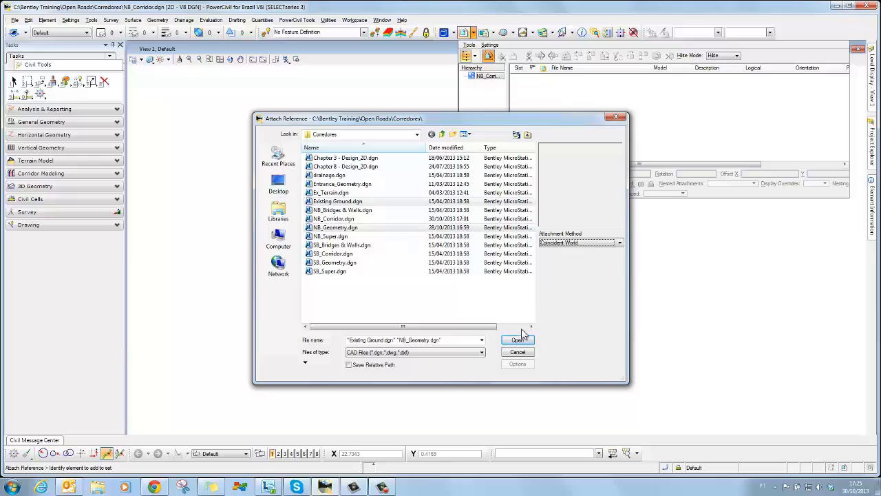
Step: Attach Existing Ground.dgn and NB_Geometry.dgn as references using the Coincident World attachment method
left_click(516, 339)
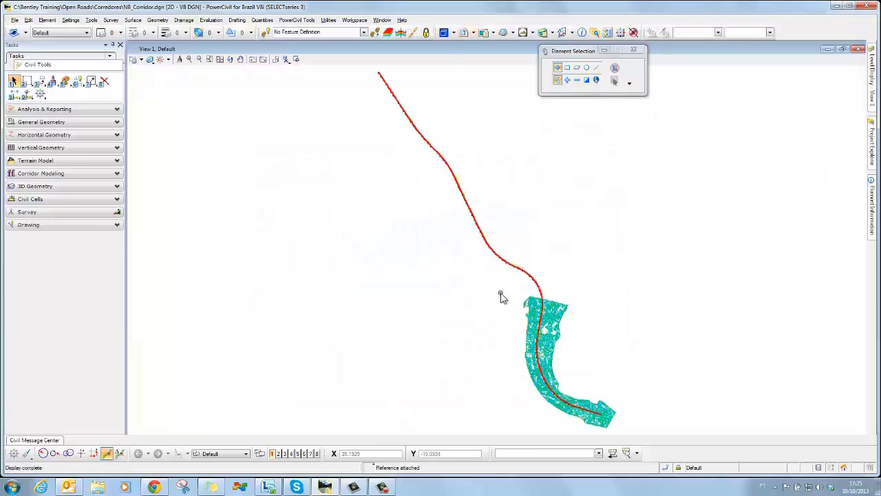
Step: Override the symbology of the referenced Existing terrain model and turn its contours off
middle_click_drag(561, 363, 353, 213)
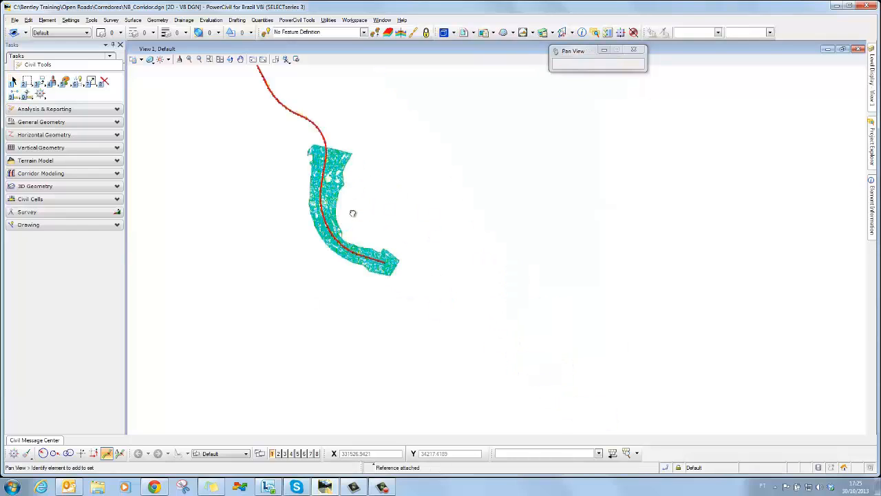
scroll(347, 216, "up", 5)
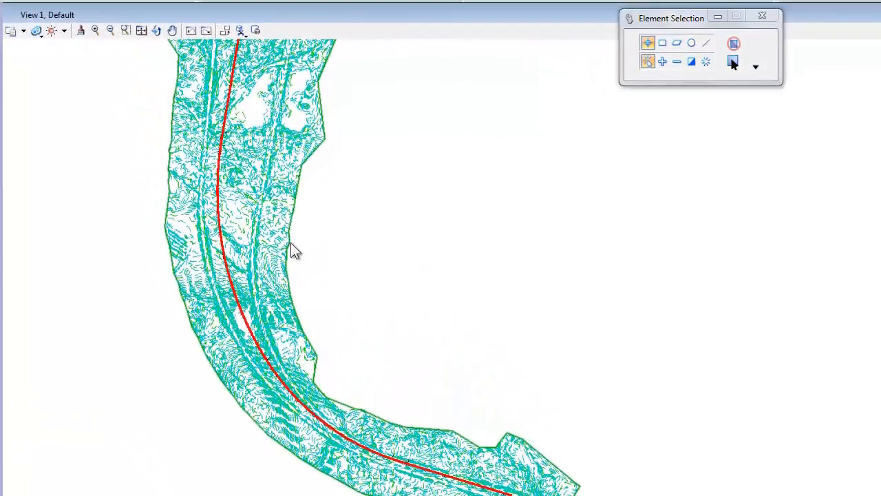
mouse_move(290, 243)
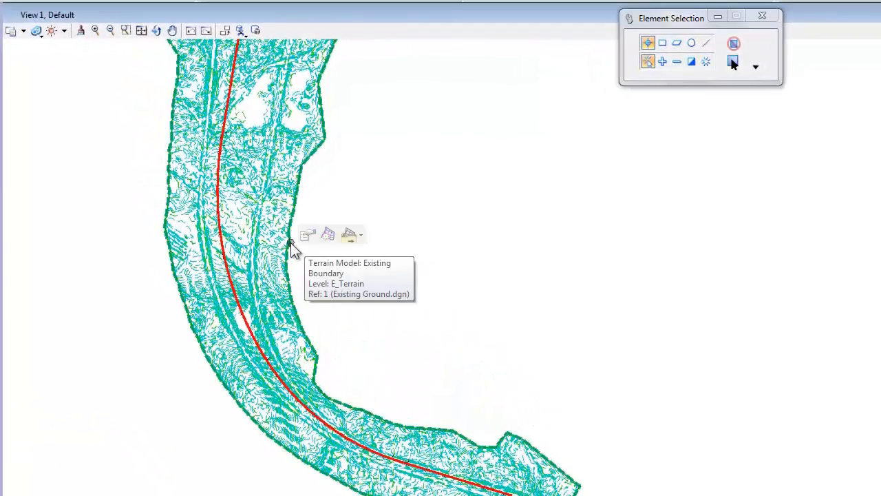
left_click(313, 237)
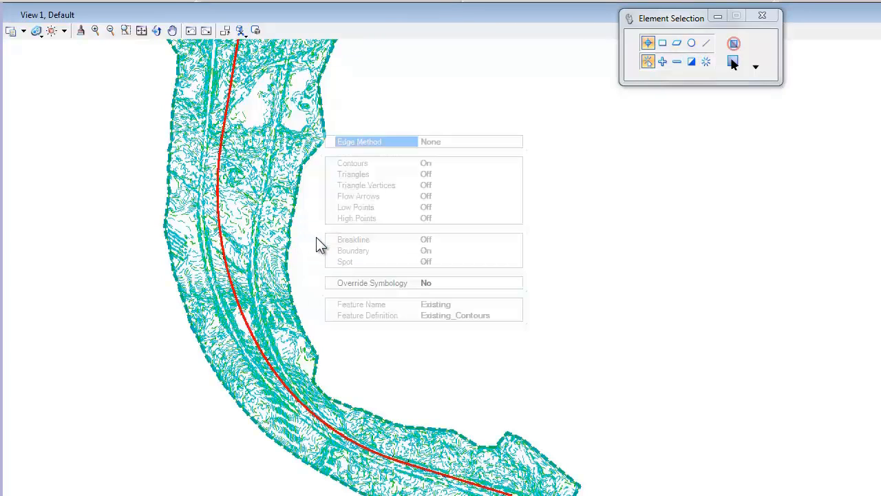
left_click(434, 282)
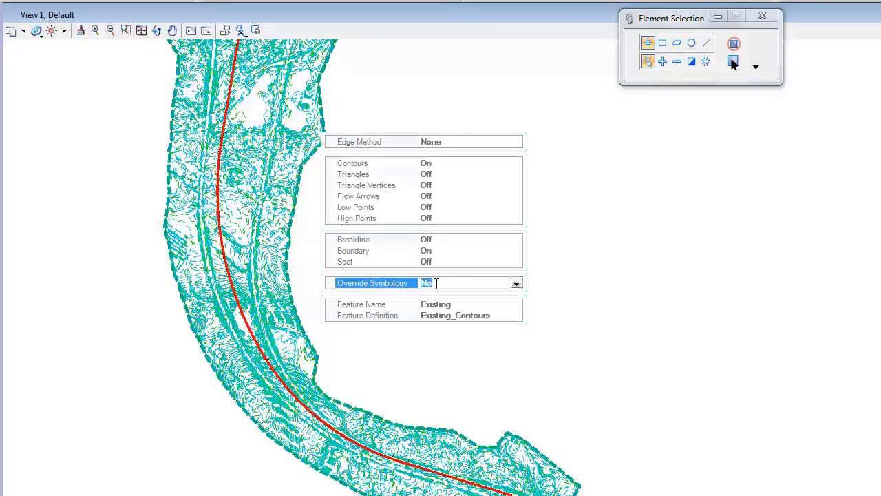
double_click(436, 283)
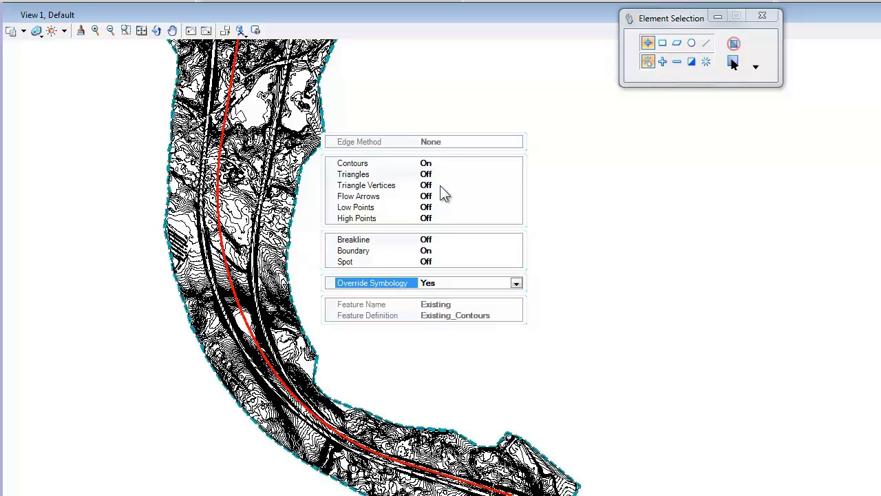
double_click(444, 162)
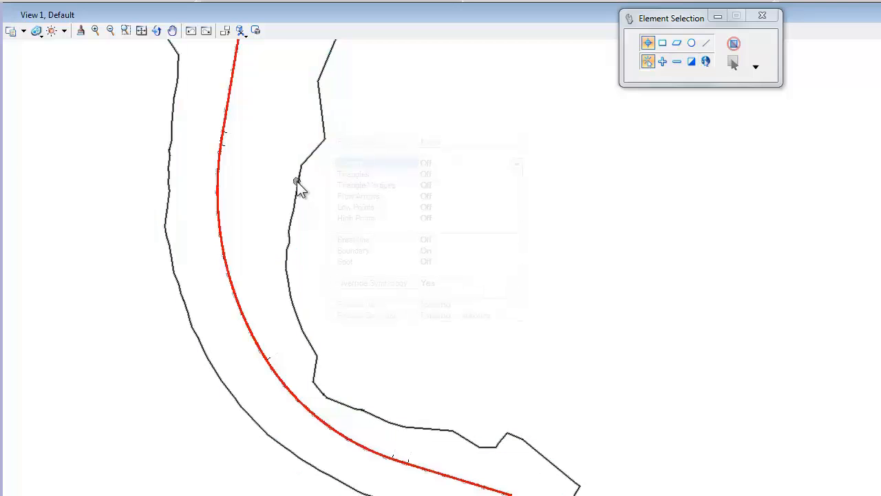
Step: Set the Existing terrain model as the active terrain model
mouse_move(301, 188)
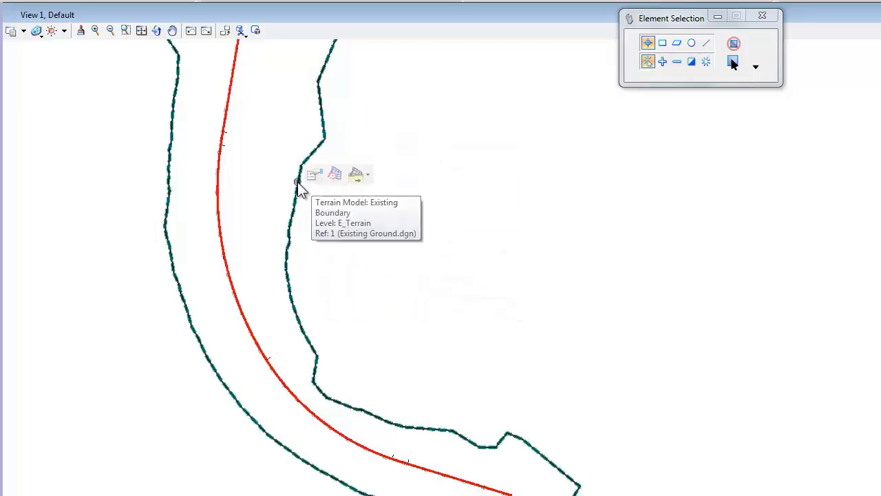
left_click(335, 175)
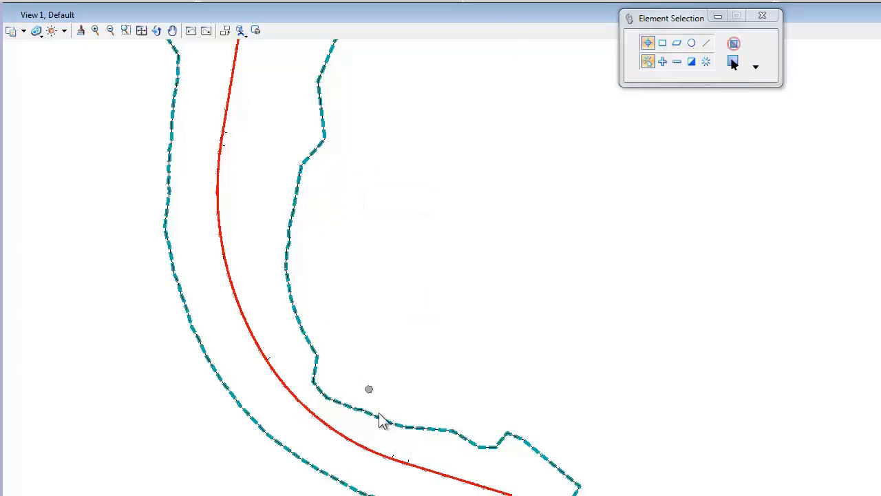
Step: Create a corridor on the red alignment using its active profile, supplying the corridor name and keeping design stage 2 - Design
scroll(482, 492, "up", 2)
scroll(483, 490, "up", 1)
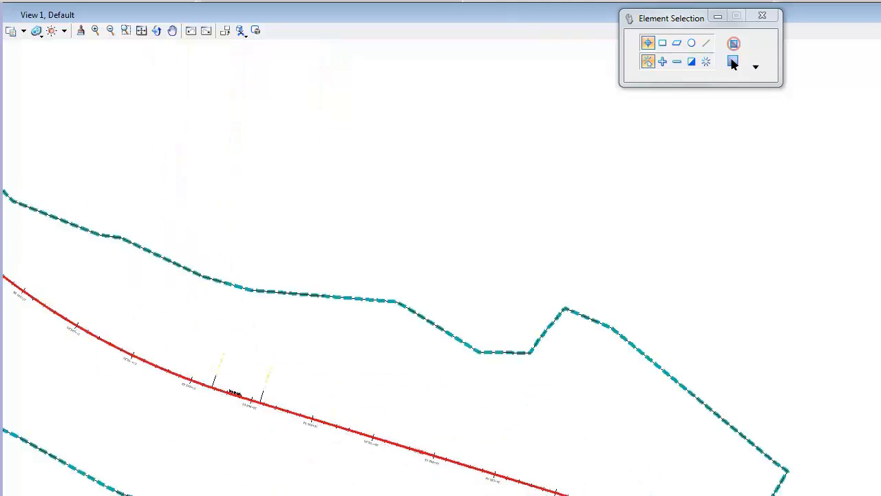
scroll(505, 486, "down", 2)
middle_click_drag(505, 485, 399, 351)
scroll(390, 337, "up", 2)
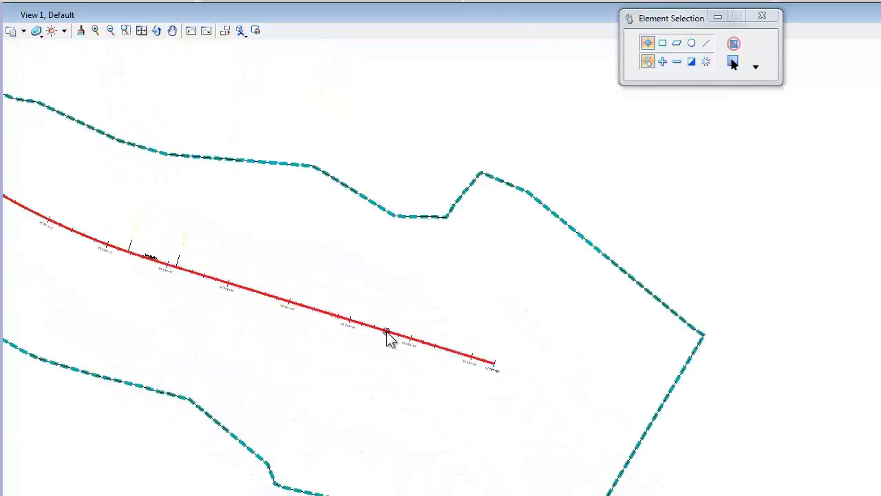
scroll(389, 338, "up", 6)
scroll(393, 346, "down", 3)
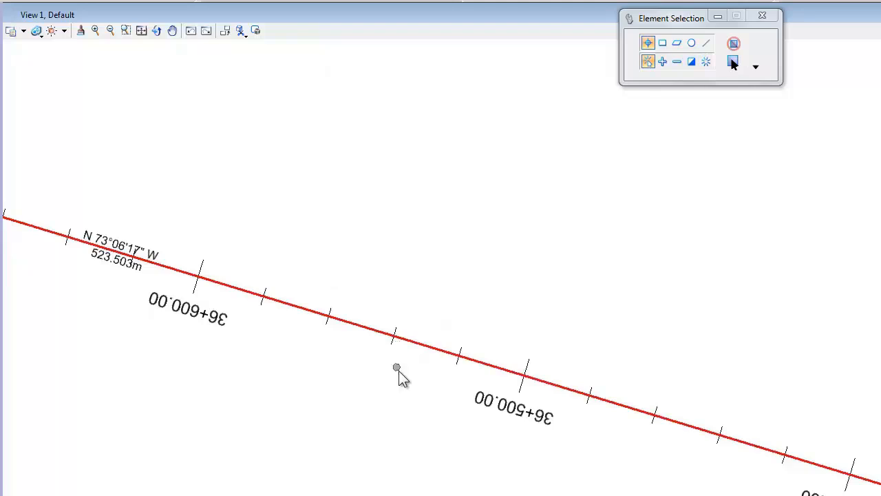
middle_click_drag(399, 370, 332, 285)
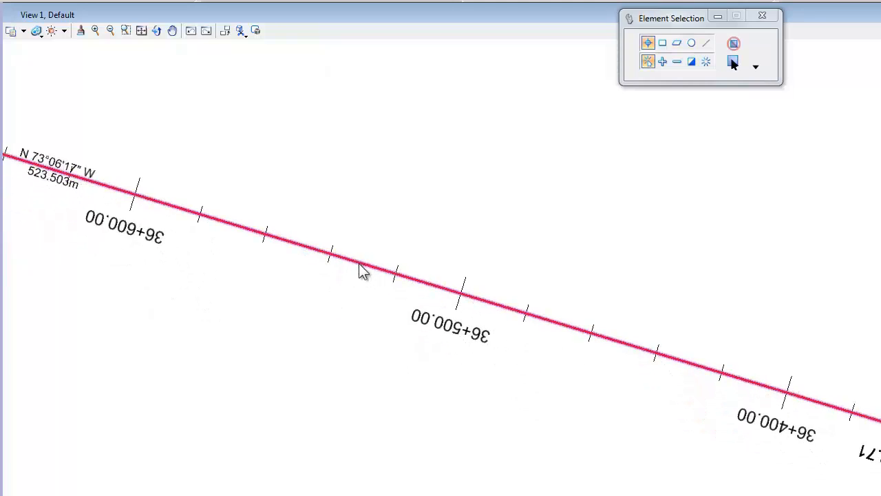
left_click(361, 268)
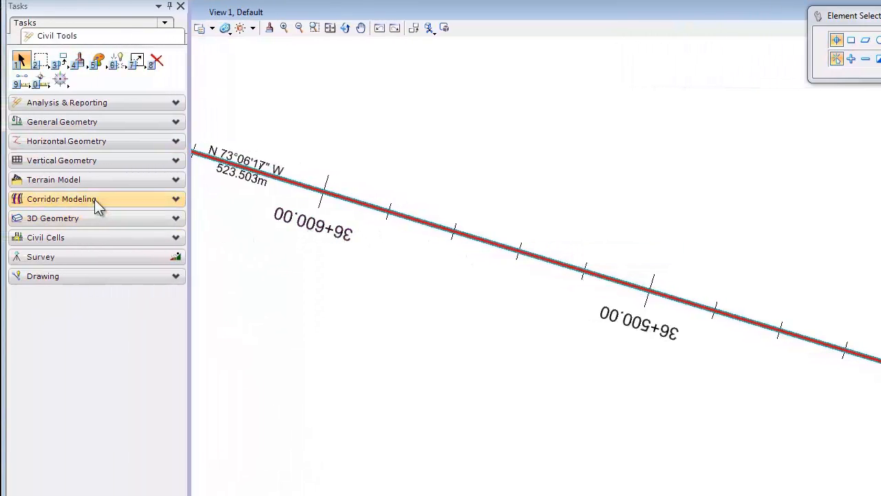
left_click(97, 201)
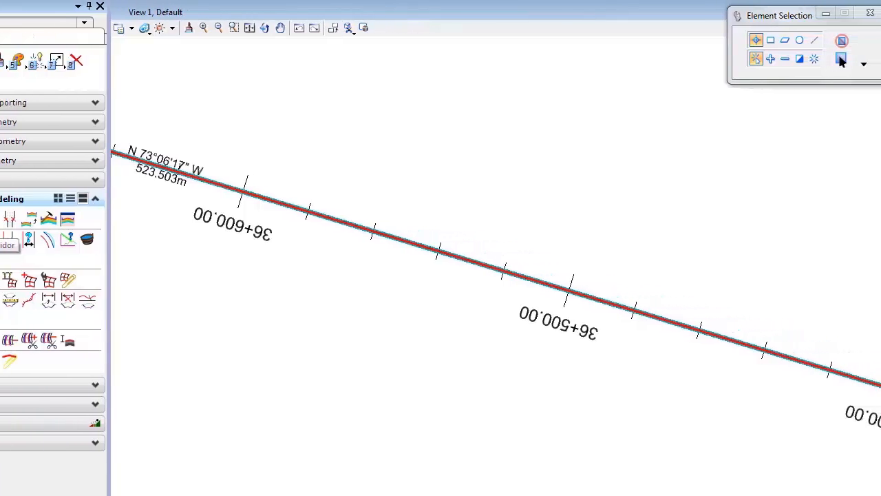
left_click(32, 219)
left_click(293, 241)
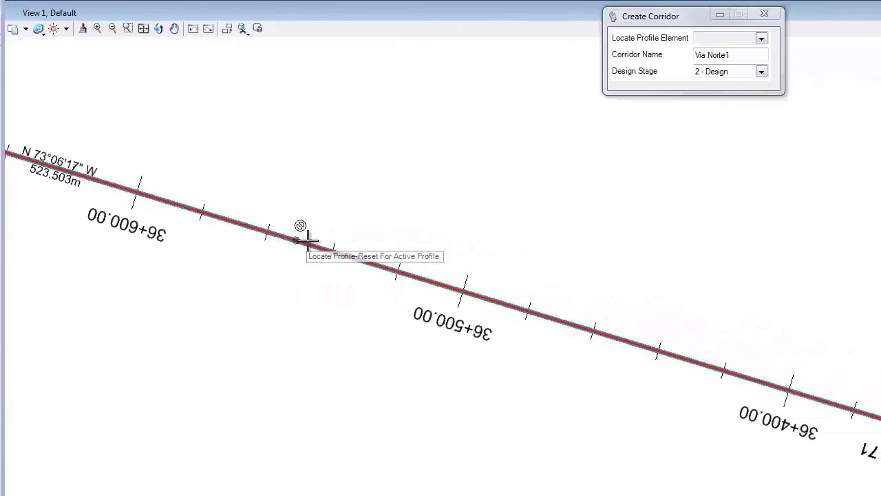
right_click(376, 207)
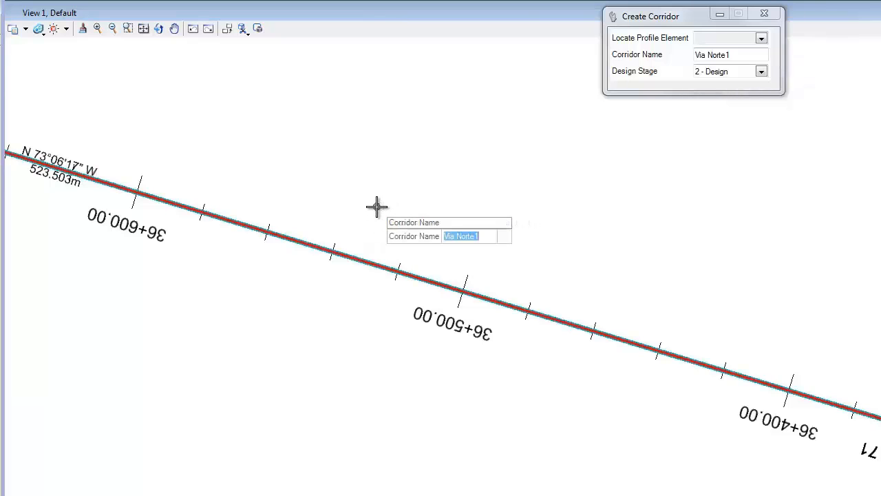
type("Via")
key("Return")
left_click(377, 206)
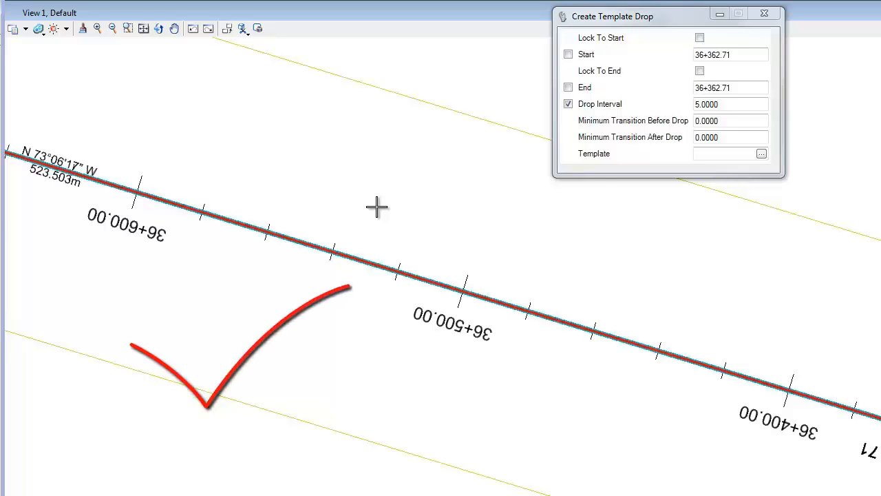
Step: Preview several rural and tunnel templates for the template drop and choose the 2 Lane Rural template from the Rural folder
scroll(377, 207, "down", 2)
middle_click_drag(374, 205, 356, 258)
key("alt+Down")
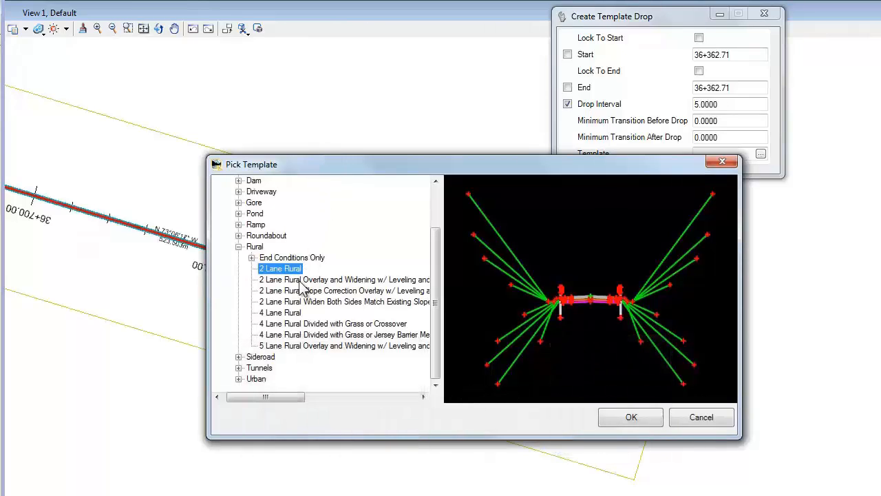
left_click(289, 303)
left_click(290, 323)
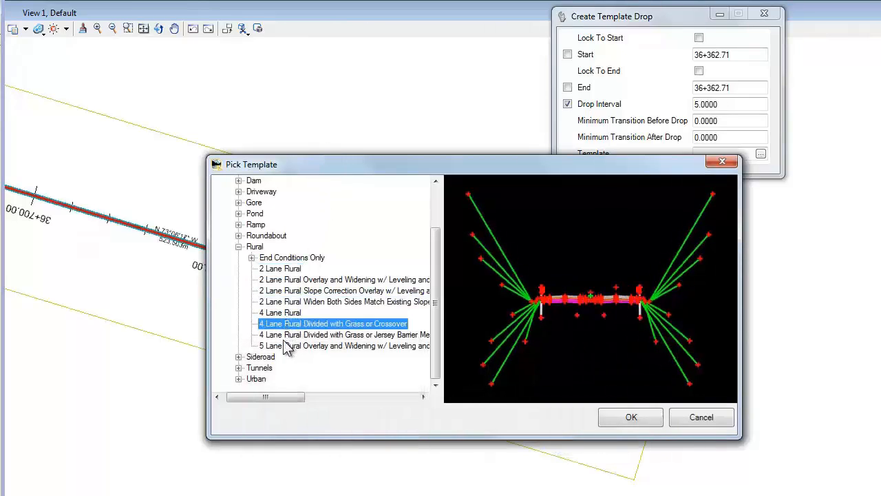
left_click(284, 346)
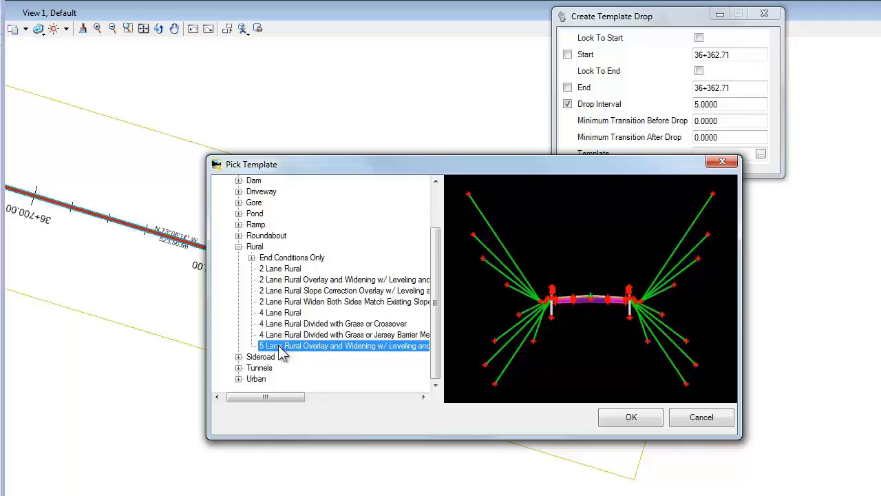
left_click(239, 367)
left_click(266, 369)
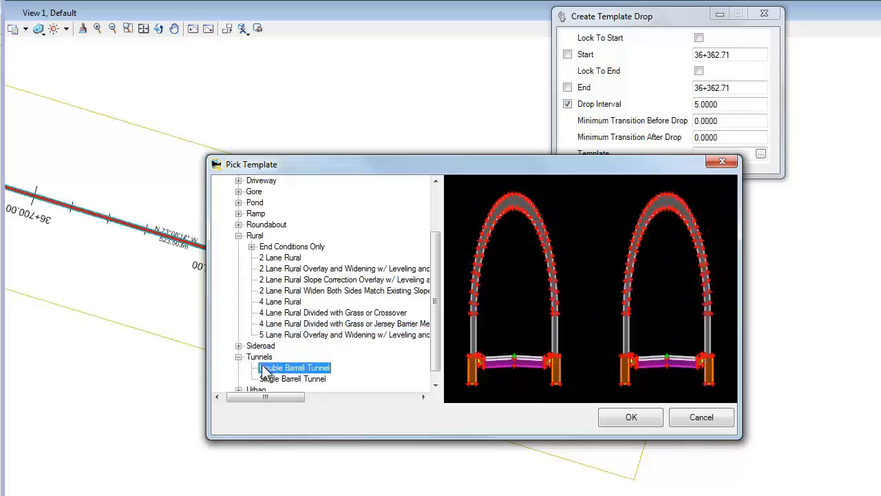
left_click(287, 258)
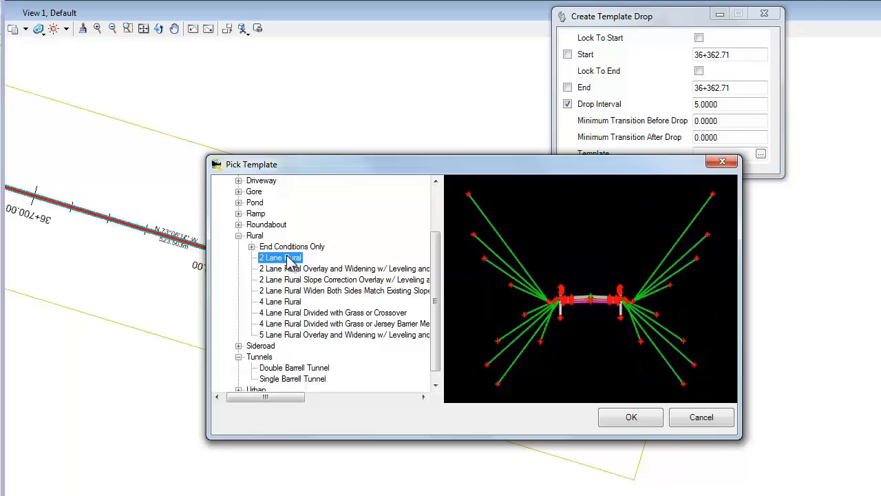
left_click(613, 416)
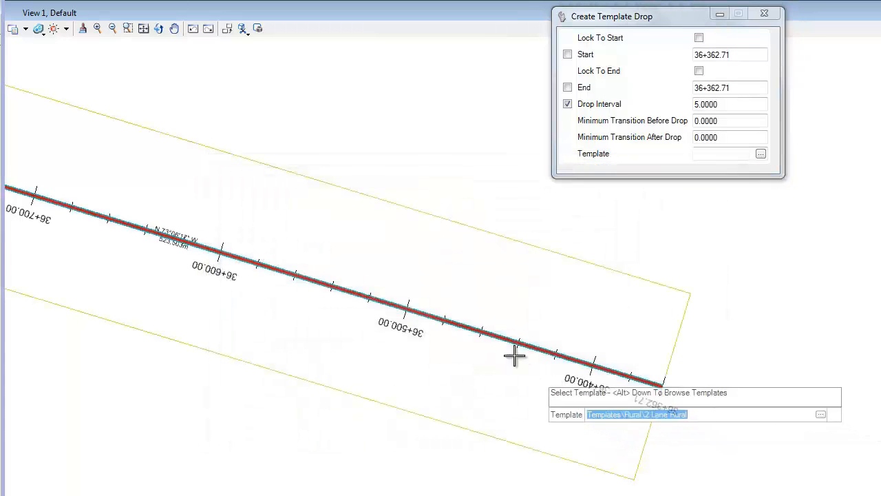
left_click(401, 250)
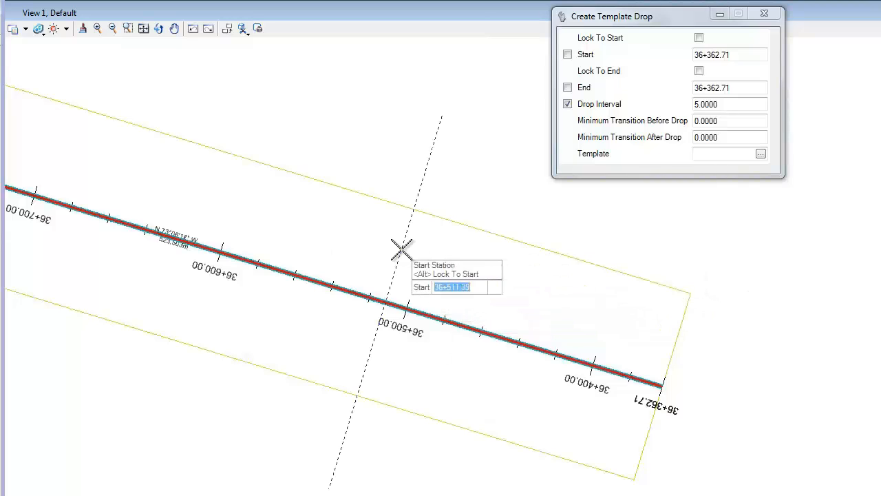
Step: Lock the template drop to the corridor's start and set its end station to 37952.67
key("alt")
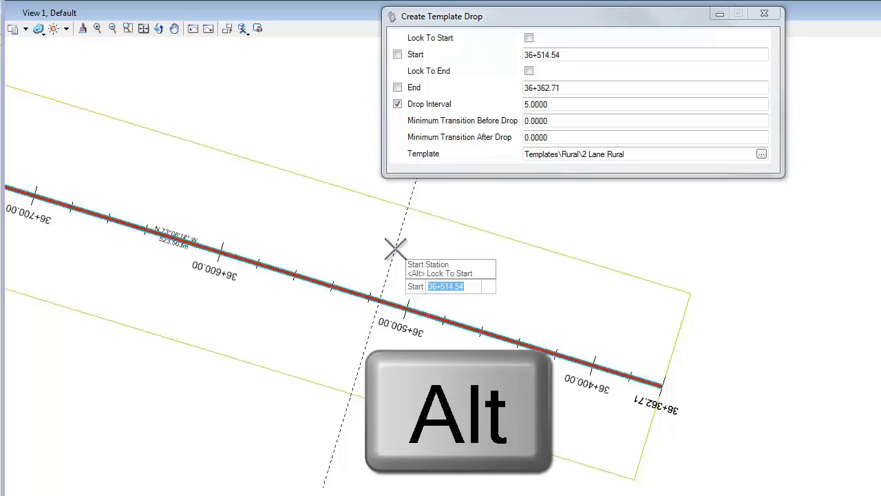
key("alt")
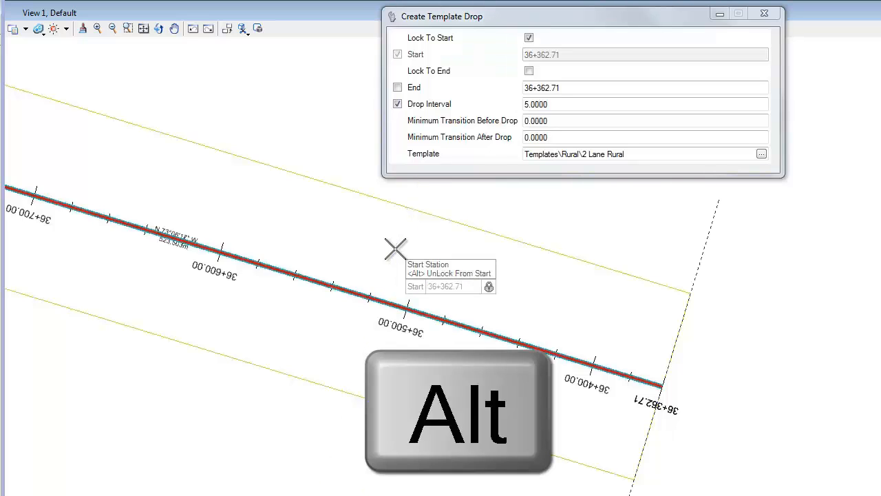
left_click(393, 248)
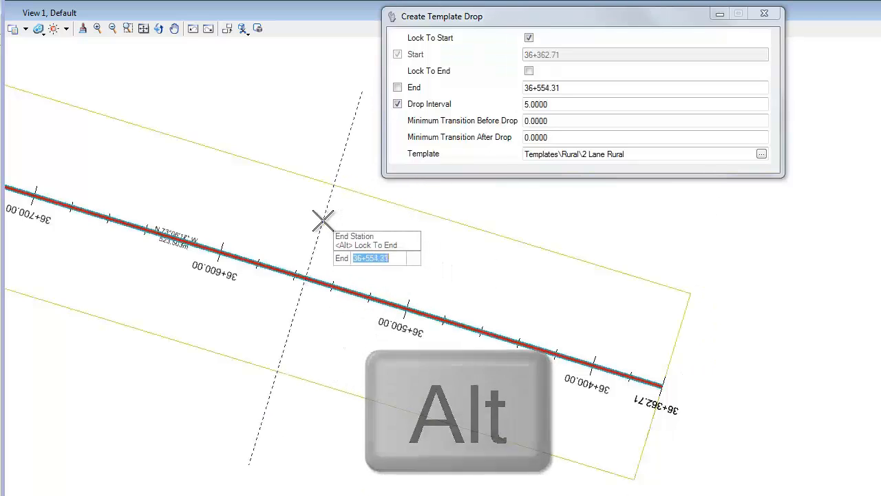
type("37952.67")
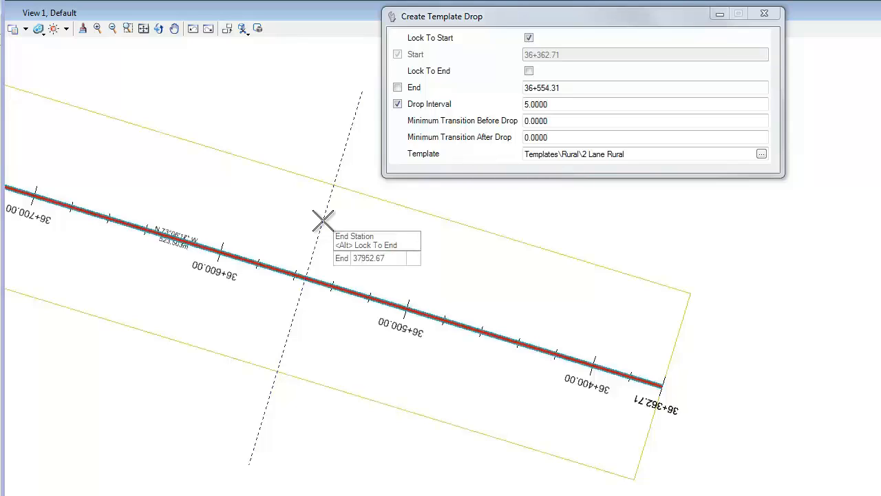
key("alt")
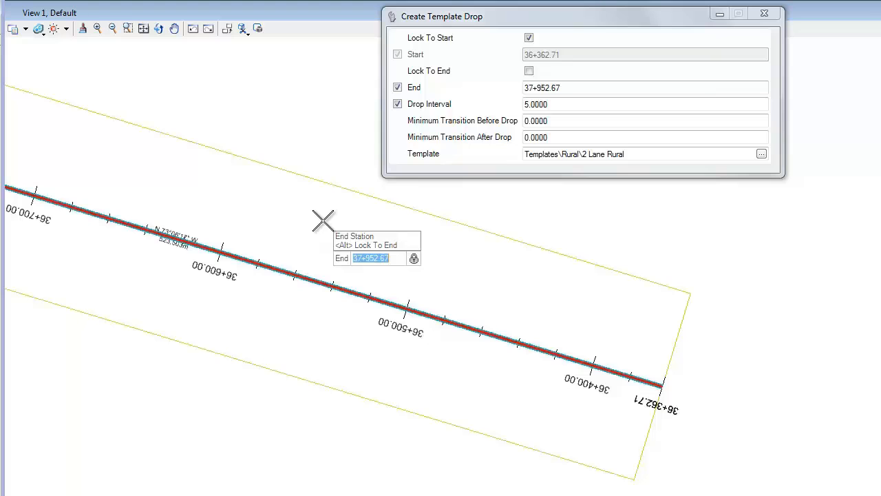
left_click(305, 220)
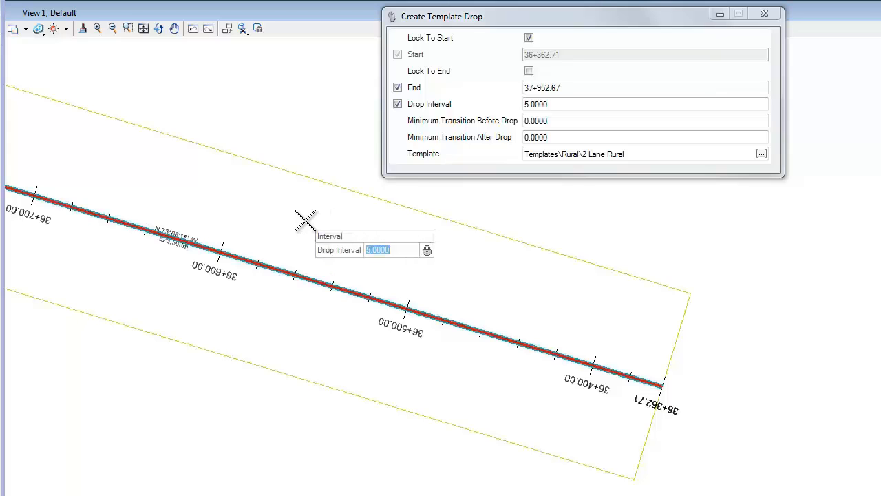
Step: Complete the template drop with an interval of 5 and minimum transitions of 0 before and after the drop
left_click(305, 220)
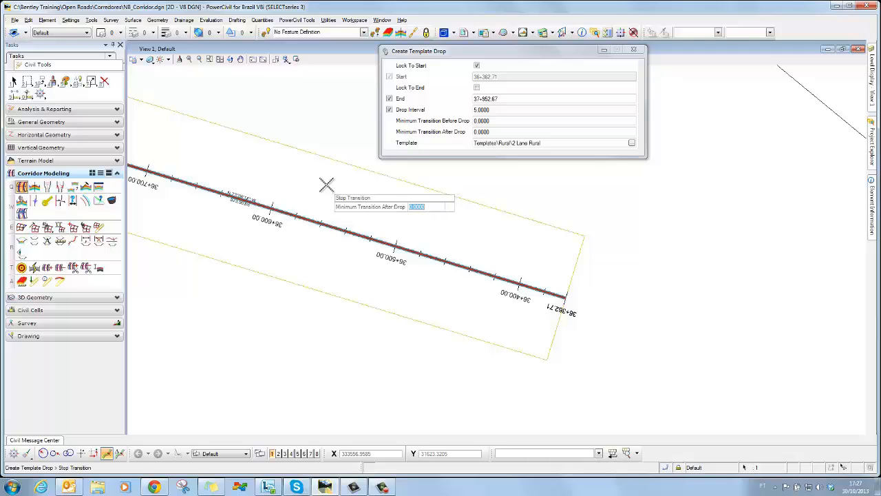
left_click(326, 183)
left_click(326, 184)
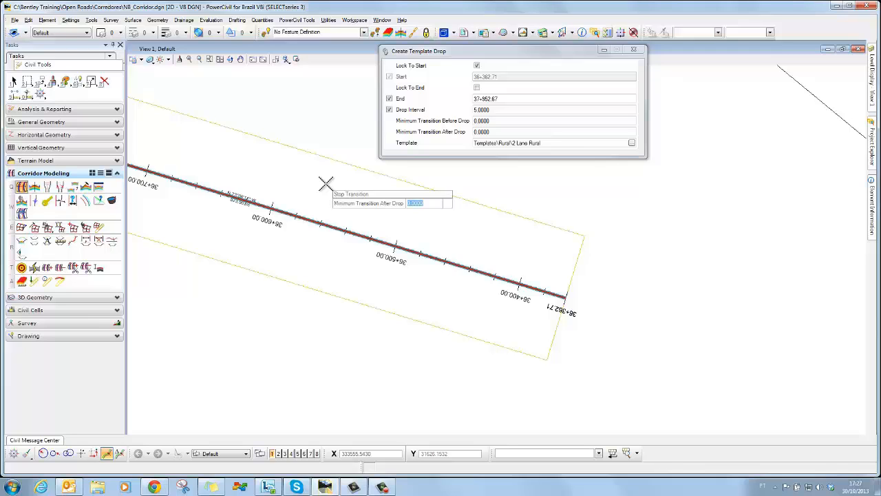
right_click(326, 184)
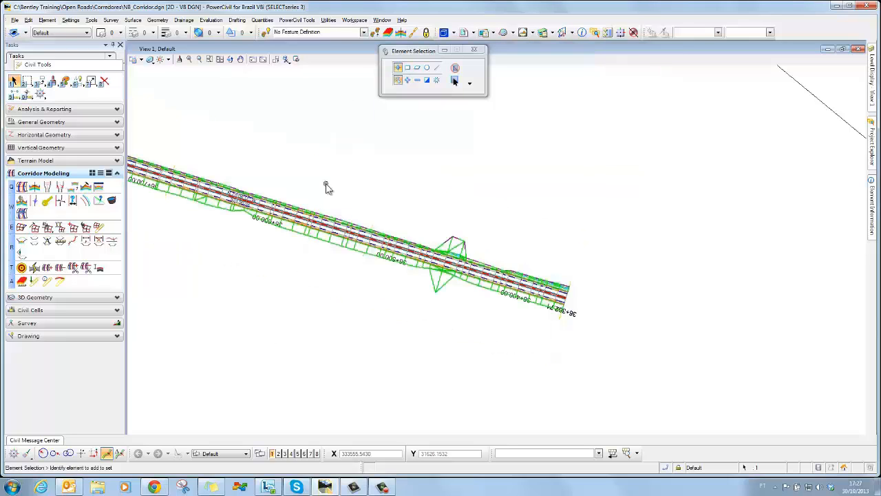
Step: Examine the modelled corridor along the alignment up to its end near station 38+000, and check the file's models for Default-3D
scroll(326, 185, "down", 2)
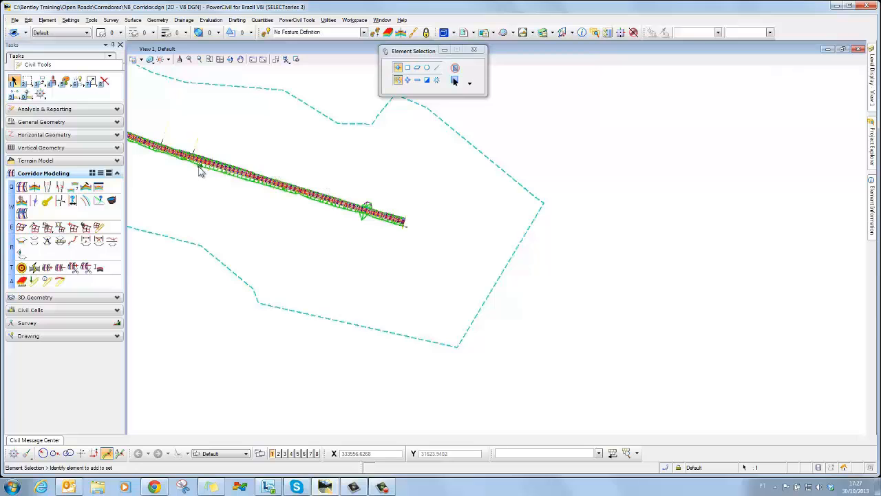
middle_click_drag(346, 266, 586, 388)
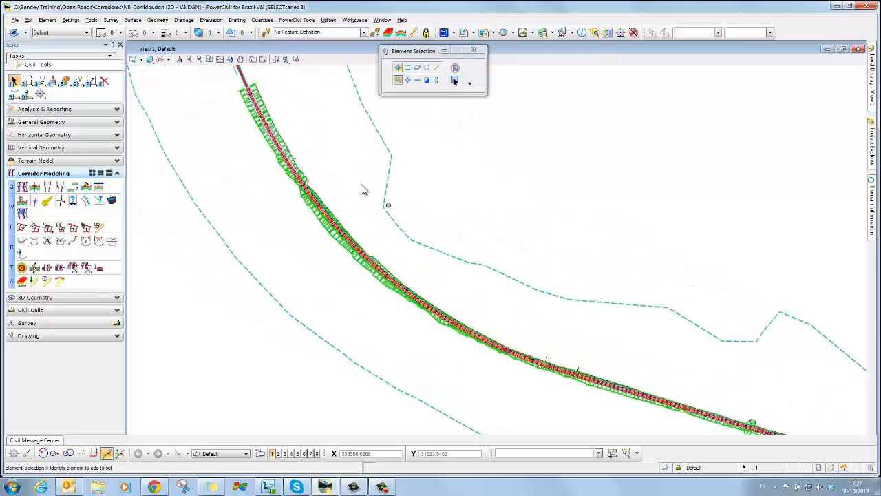
middle_click_drag(323, 151, 337, 276)
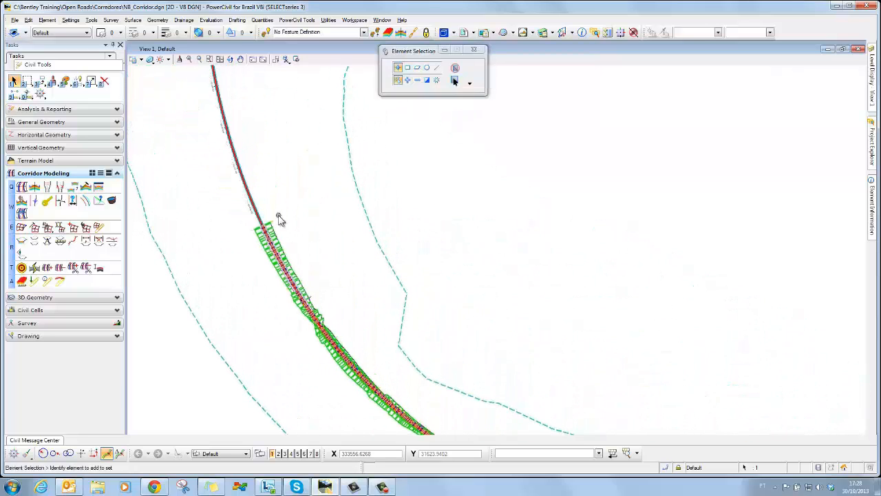
scroll(282, 228, "up", 2)
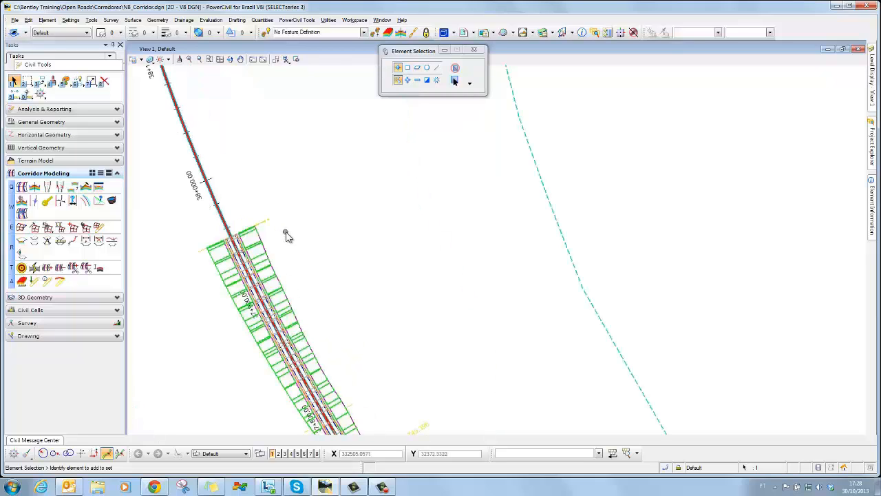
middle_click_drag(286, 236, 264, 204)
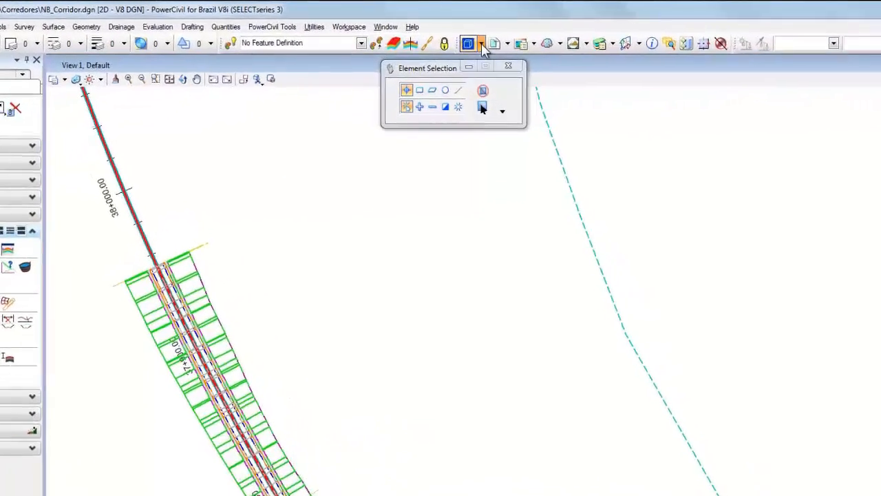
left_click(481, 43)
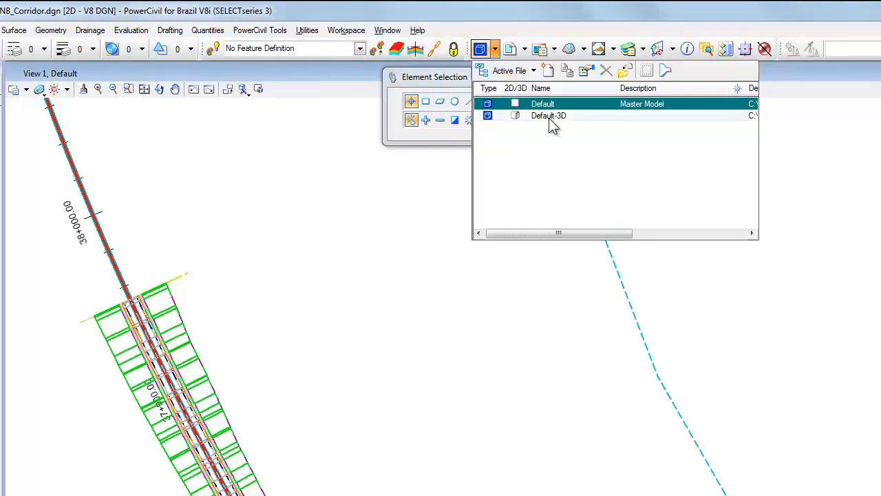
left_click(548, 116)
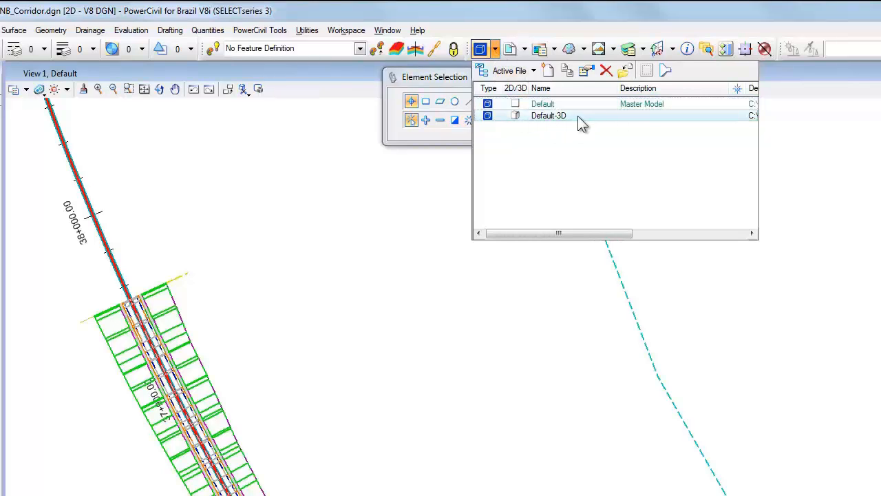
left_click(386, 193)
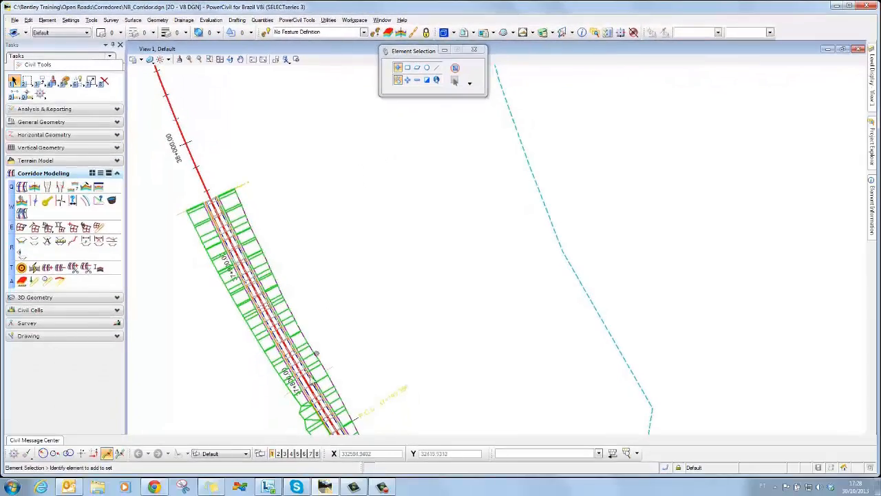
Step: Open View 8 and display the Default-3D model in it, framing the terrain and corridor
left_click(316, 454)
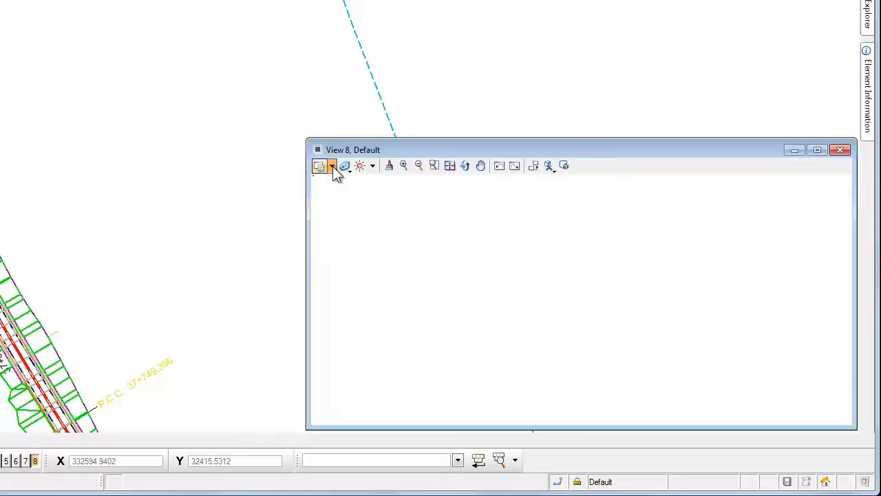
left_click(332, 167)
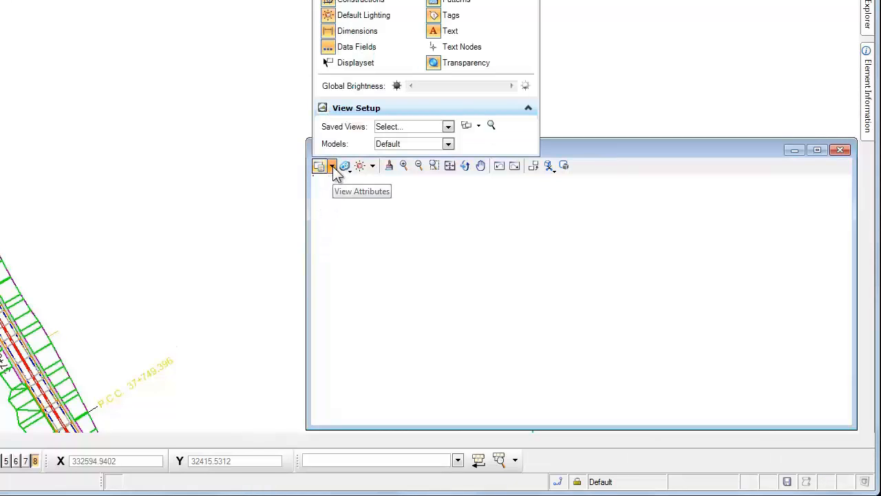
left_click(448, 143)
left_click(431, 180)
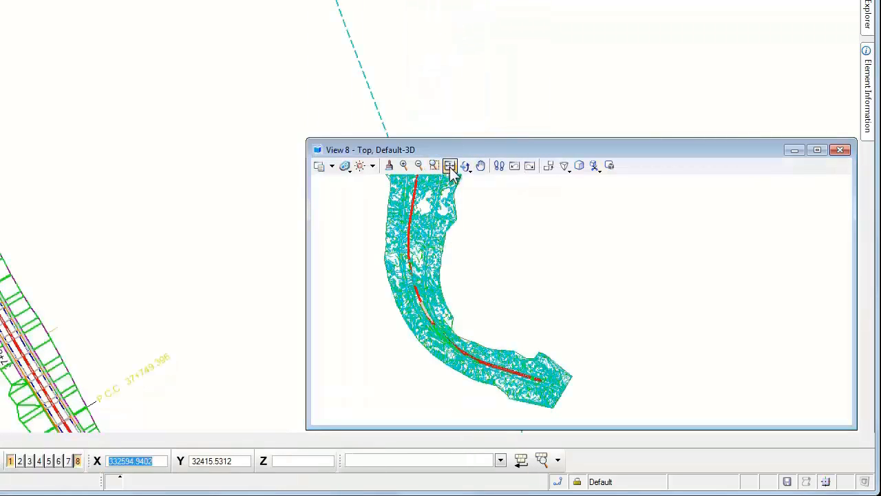
left_click(450, 167)
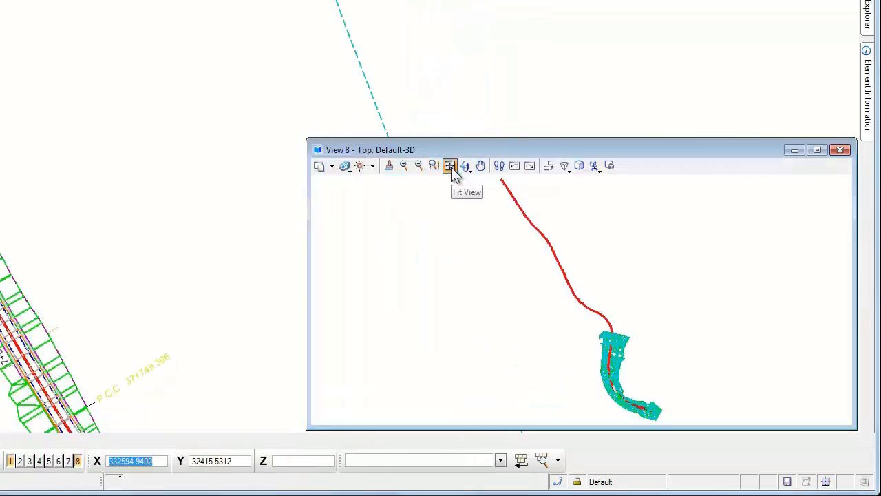
left_click(516, 168)
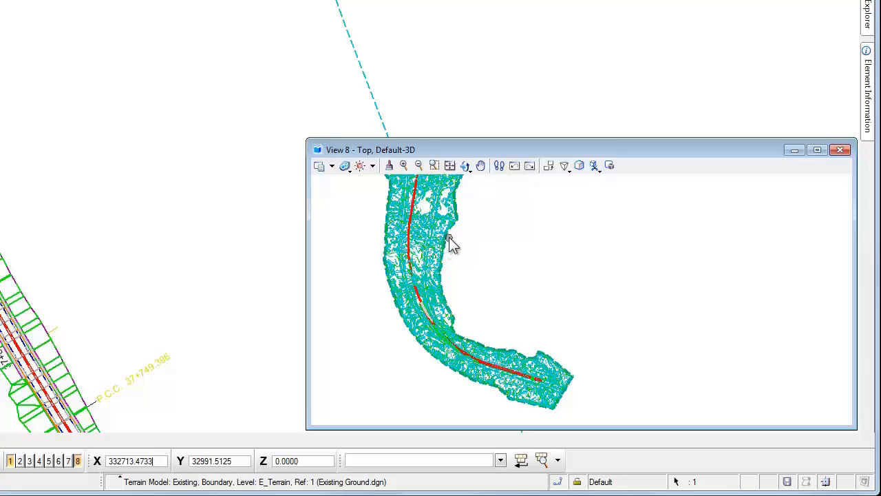
Step: Override the existing terrain's symbology and turn its contours off, keeping the boundary displayed
mouse_move(449, 236)
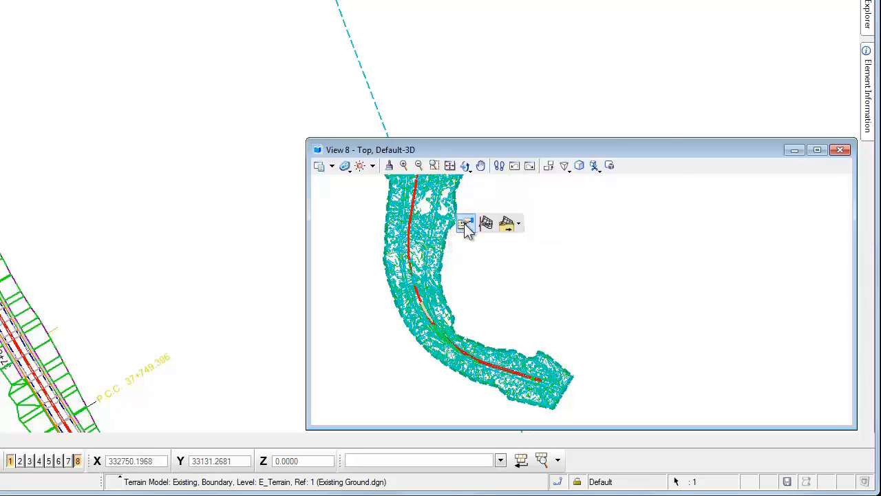
left_click(465, 223)
left_click(592, 270)
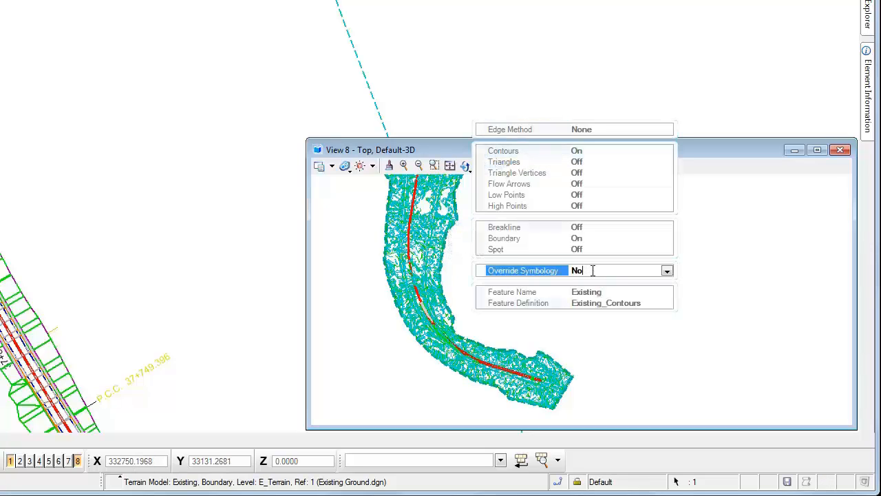
left_click(592, 271)
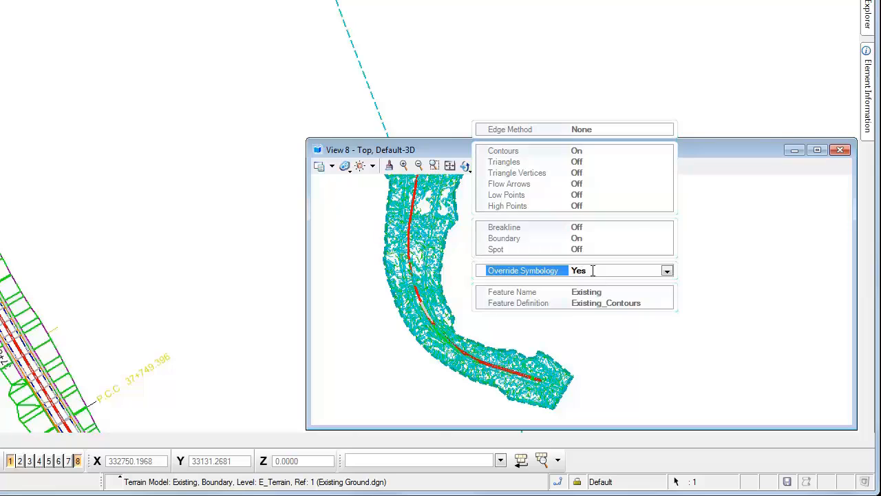
left_click(592, 151)
left_click(593, 151)
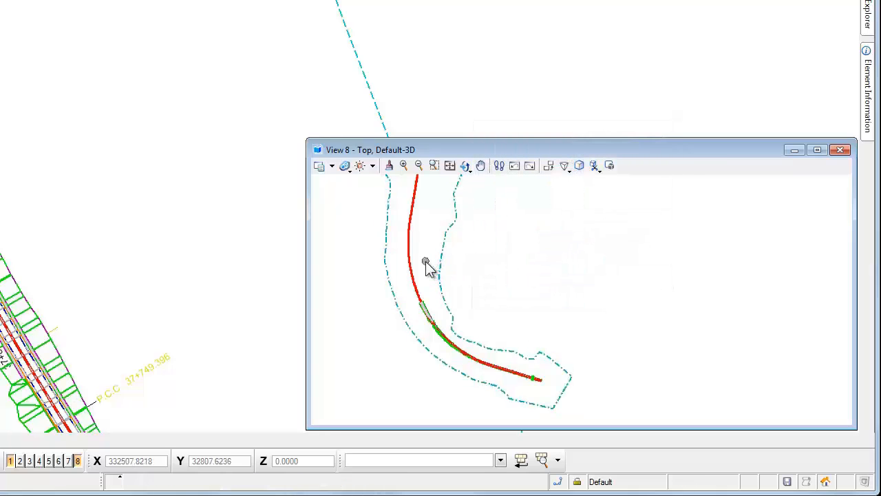
Step: Rotate View 8 about the corridor's end to examine the road section from an oblique 3D angle
scroll(423, 303, "up", 5)
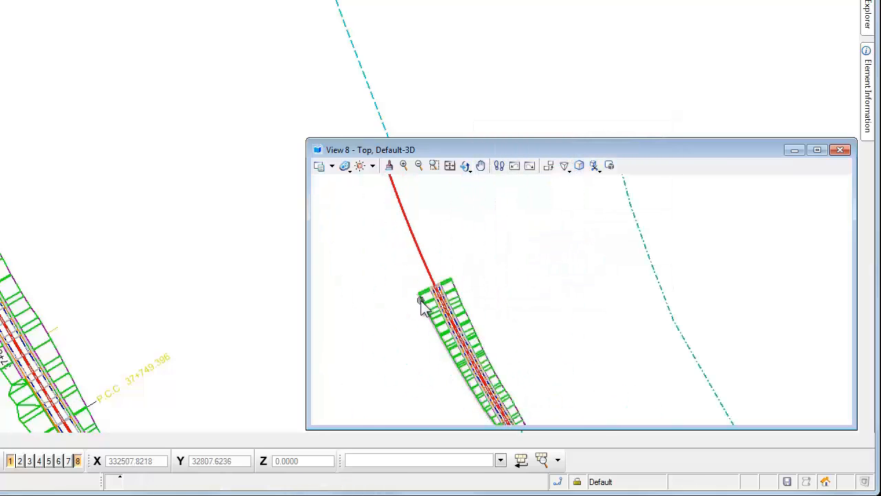
left_click(466, 166)
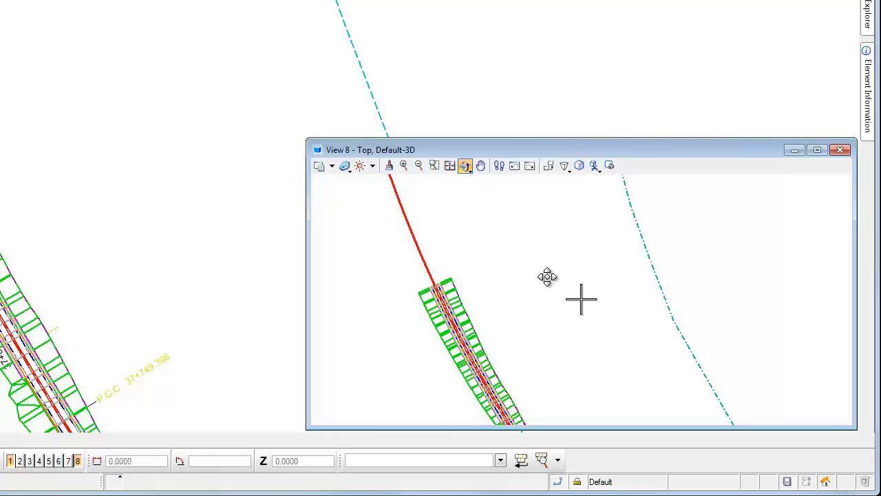
left_click(430, 289)
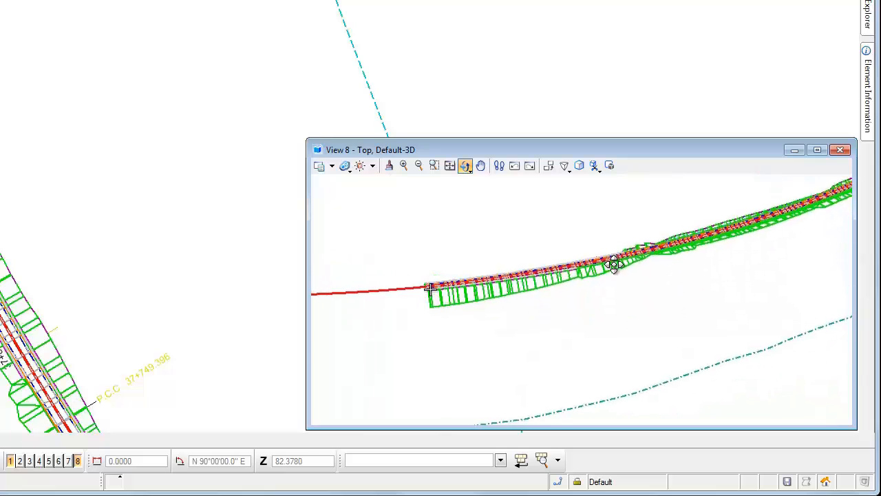
left_click(516, 305)
scroll(430, 288, "up", 1)
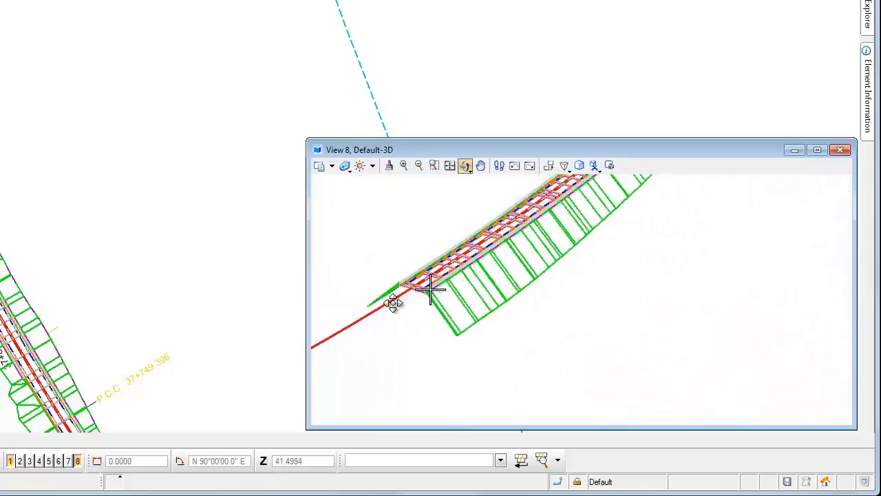
scroll(430, 290, "up", 1)
middle_click_drag(407, 301, 609, 280)
right_click(480, 281)
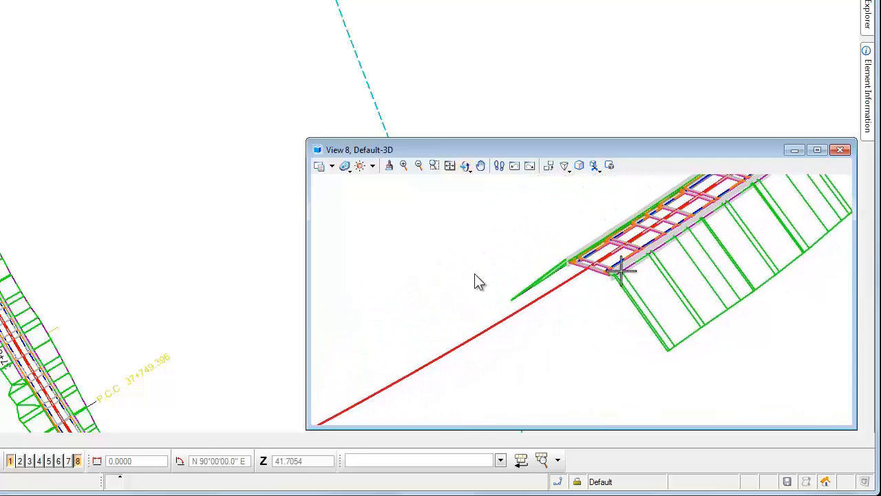
Step: Apply the Default variant of the Illustration display style to View 8
left_click(349, 167)
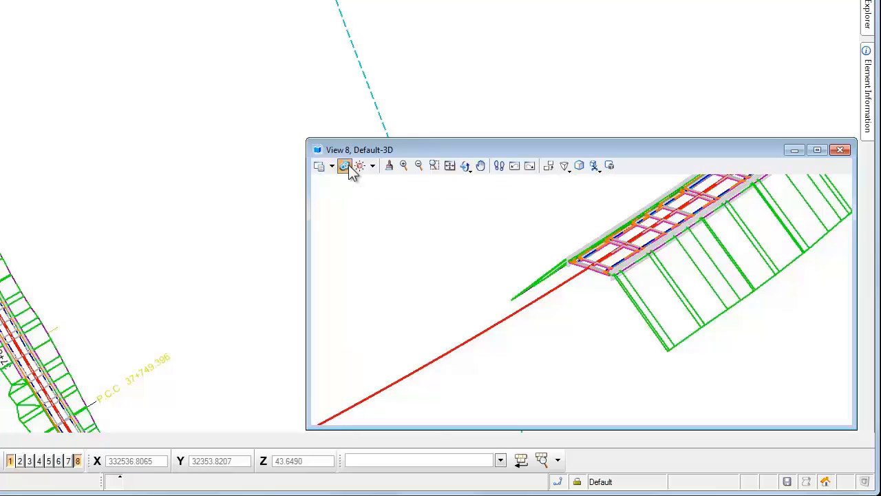
mouse_move(449, 222)
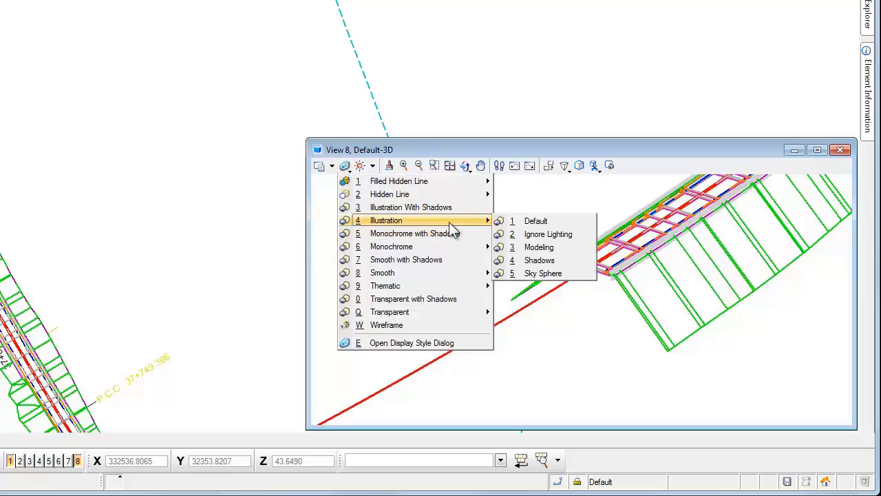
left_click(537, 222)
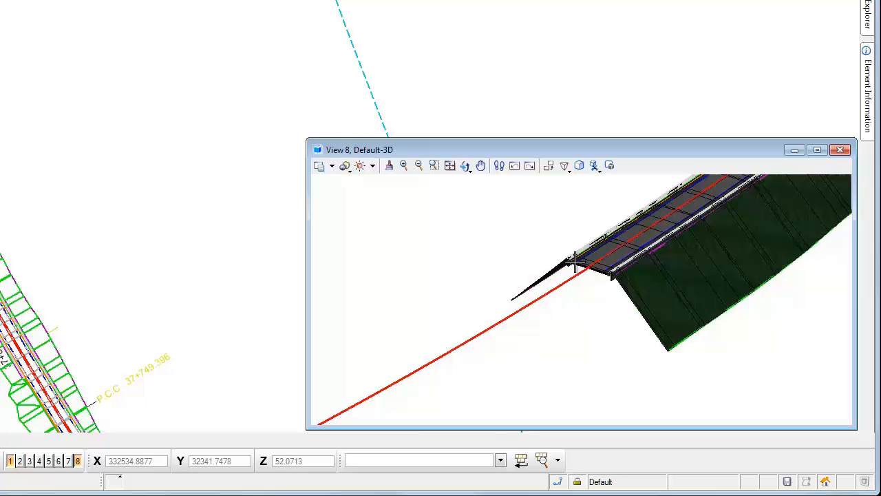
Step: Inspect the roadside barrier at the corridor's end and increase the default lighting brightness in View 8
scroll(611, 272, "up", 3)
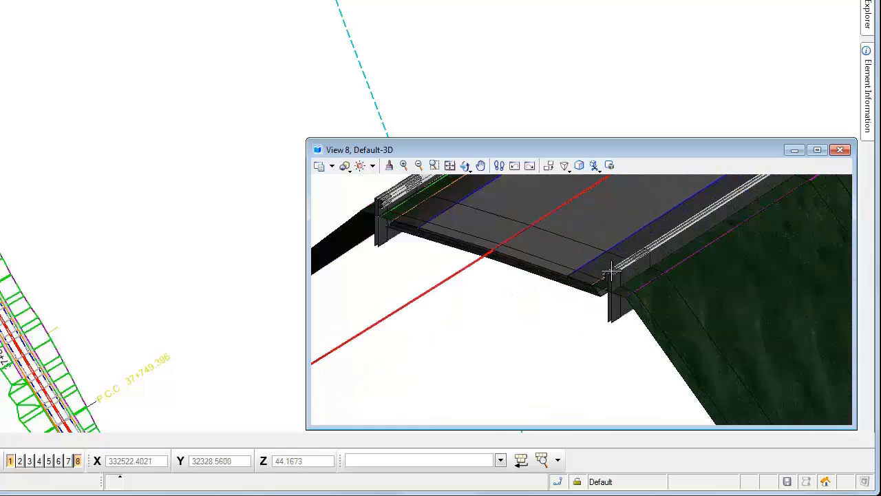
scroll(611, 272, "up", 2)
middle_click_drag(611, 272, 518, 280)
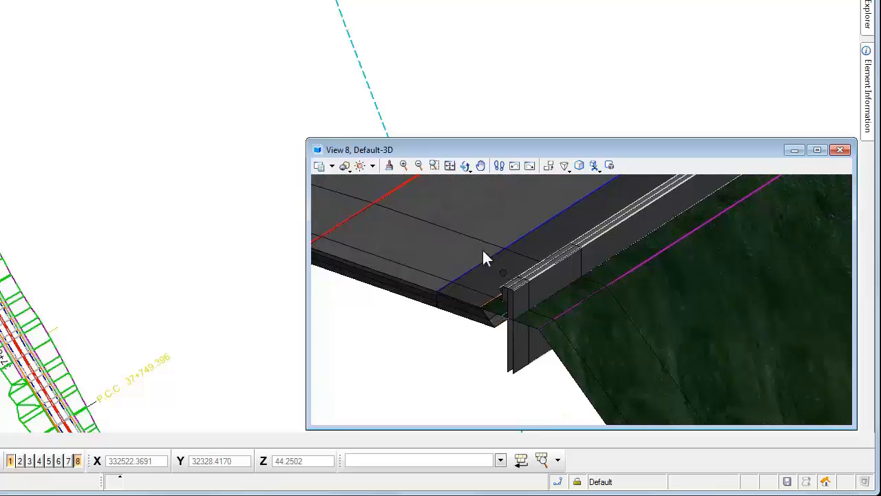
left_click(371, 165)
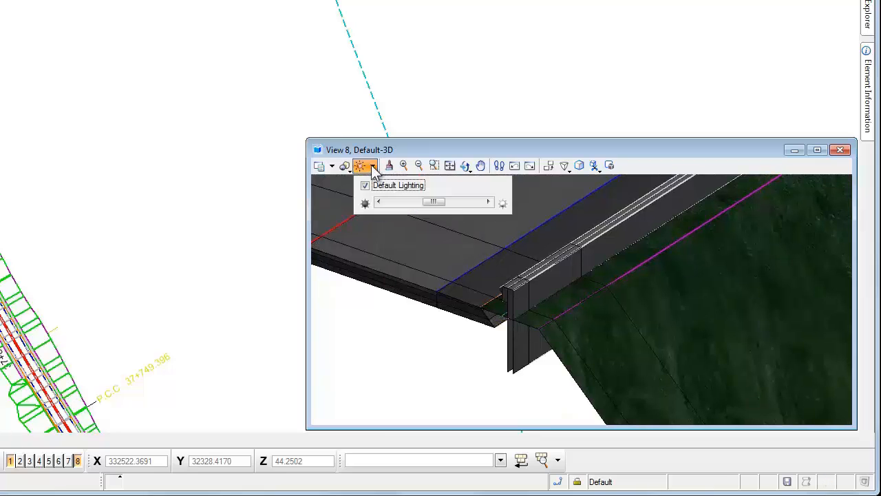
left_click_drag(437, 205, 459, 204)
left_click(398, 325)
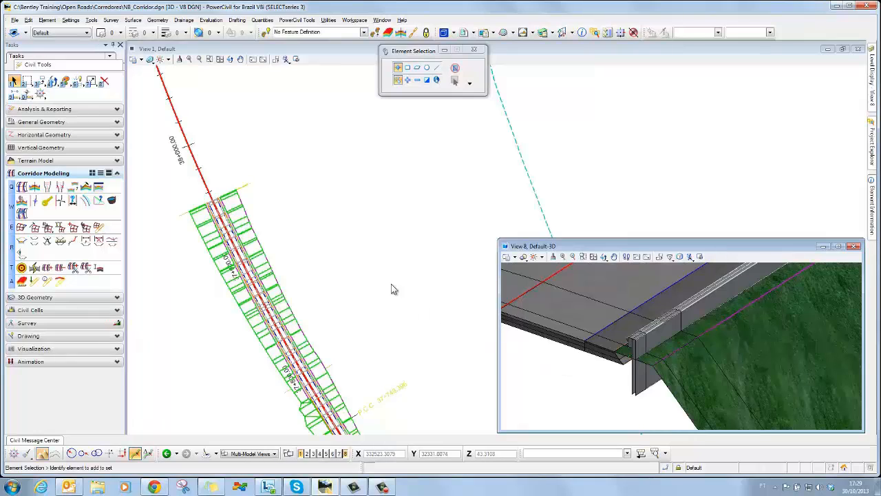
Step: Create another corridor on the red alignment using its active profile, accepting the offered corridor name and design stage 1 - Preliminary
middle_click(325, 245)
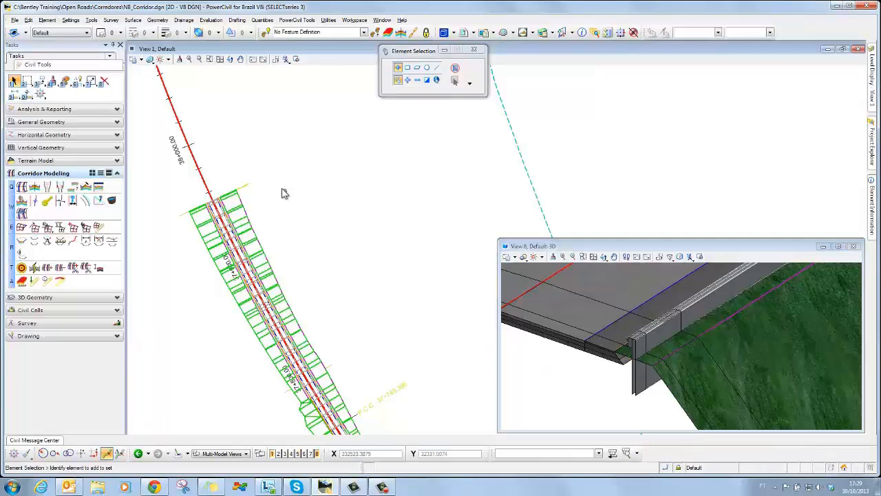
mouse_move(254, 155)
middle_mouse_down()
mouse_move(311, 257)
mouse_move(310, 275)
middle_mouse_up()
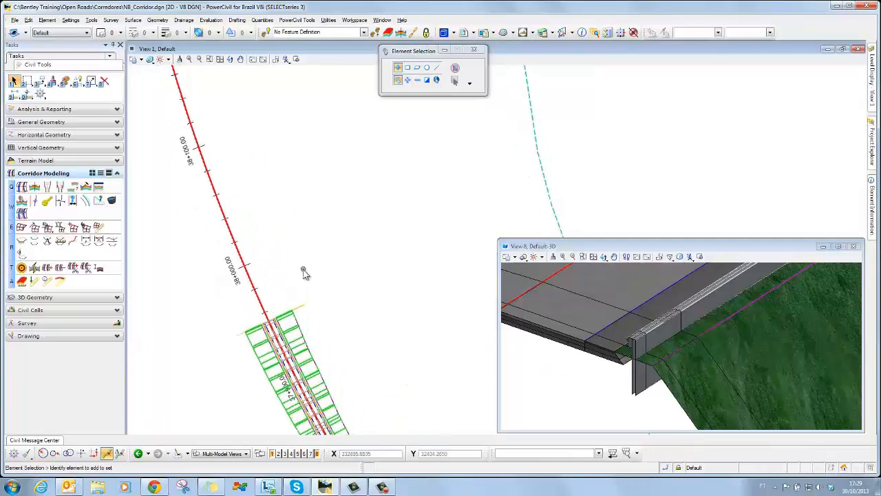
left_click(21, 186)
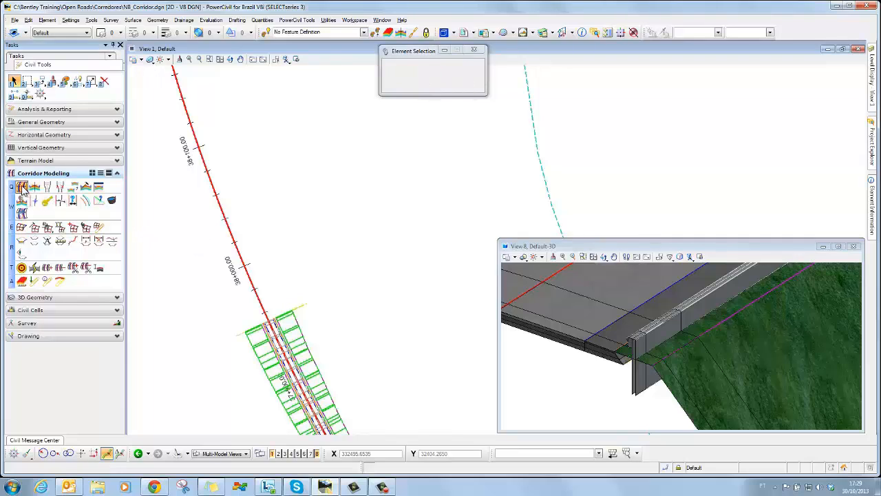
left_click(222, 206)
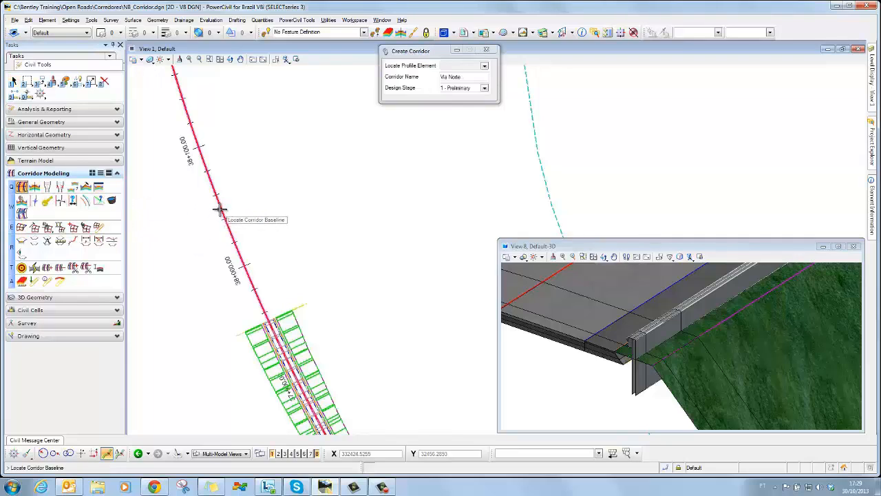
right_click(257, 195)
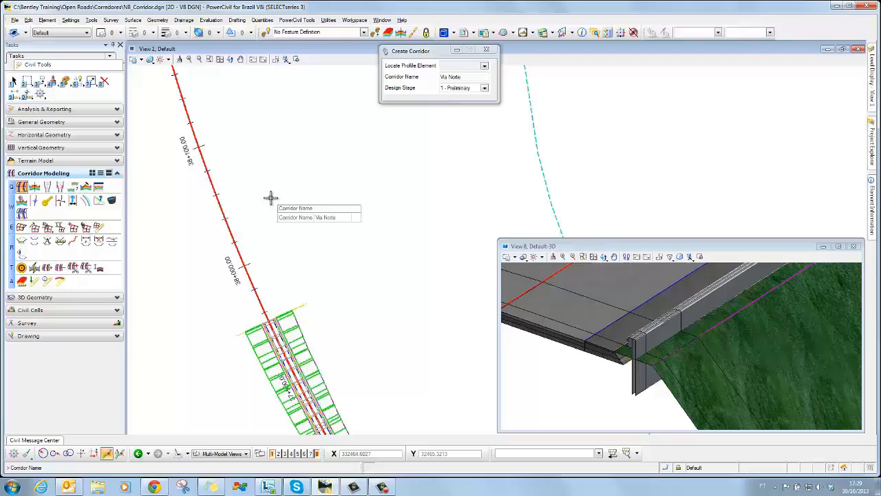
left_click(270, 199)
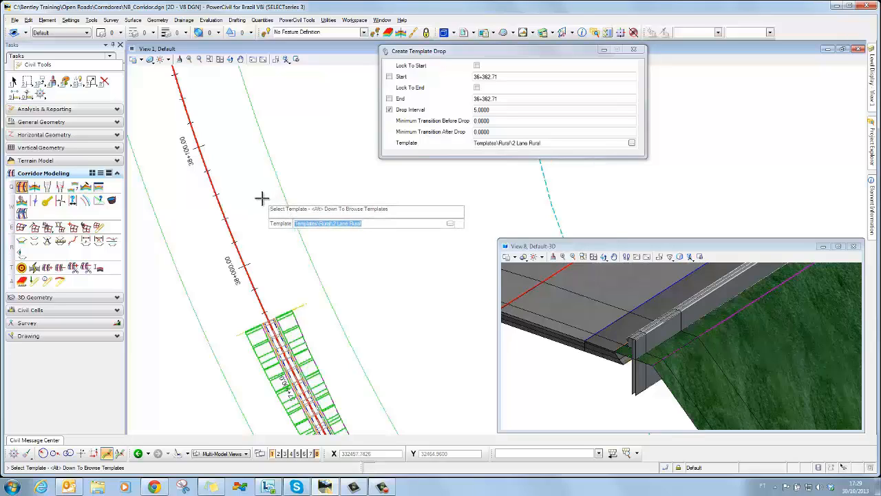
Step: Place a 2 Lane Rural template drop from station 38+070.71 to 38+900.00 with a 5 m drop interval and zero transitions
left_click(262, 198)
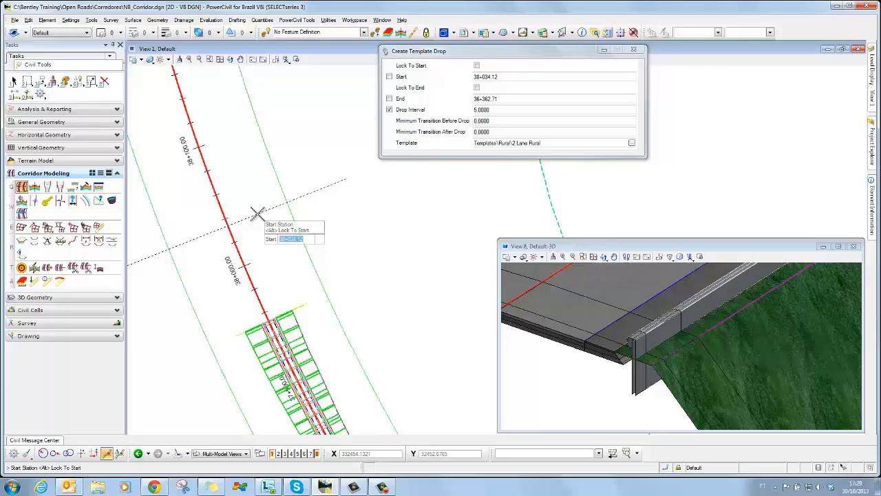
type("3")
key("Return")
left_click(241, 194)
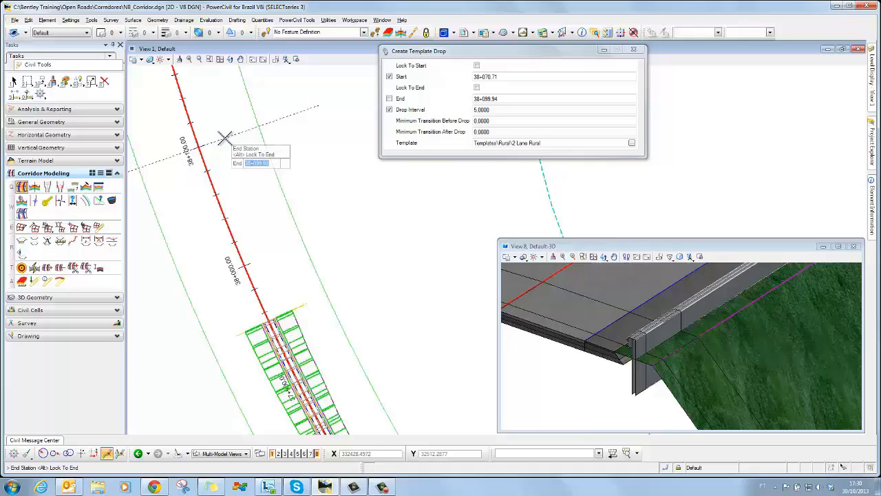
type("38900")
key("Return")
left_click(224, 138)
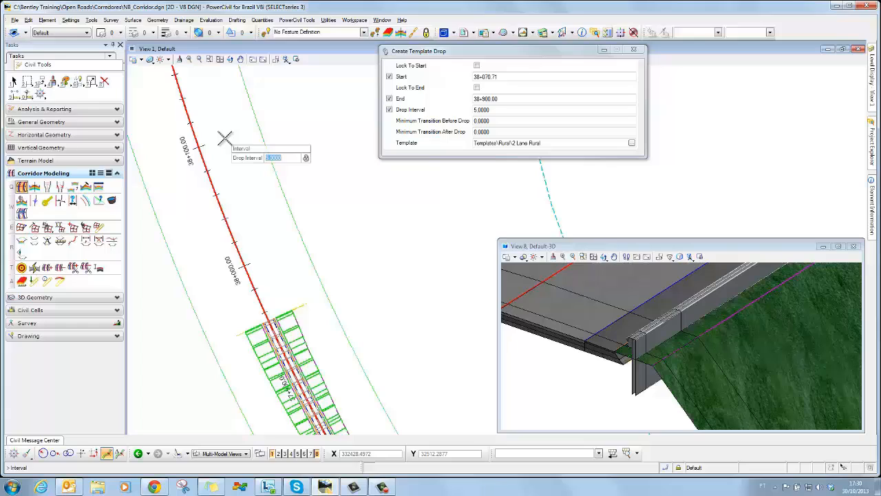
left_click(224, 137)
left_click(225, 138)
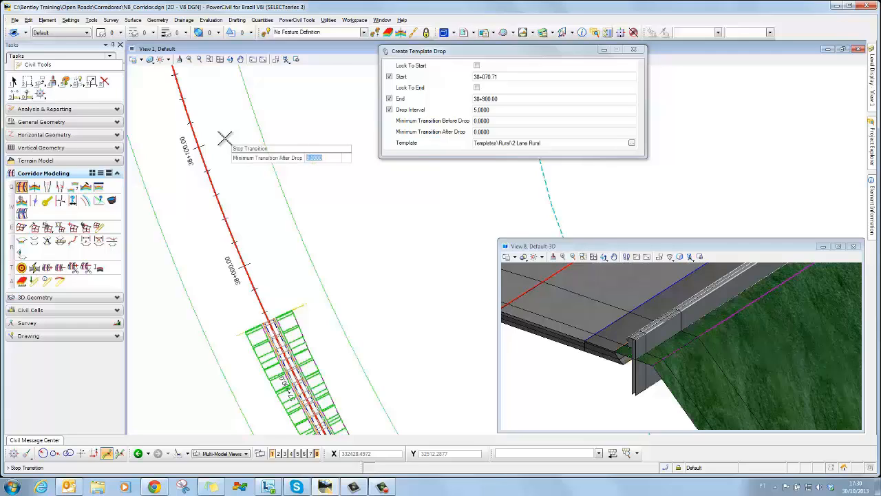
left_click(224, 138)
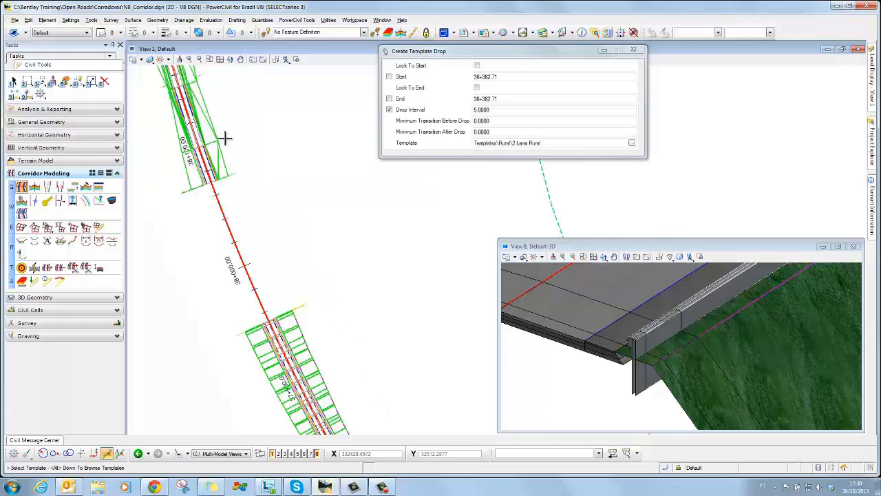
Step: Examine the new template drop and the gap to the previous corridor in plan, and end template drop placement
scroll(225, 138, "down", 2)
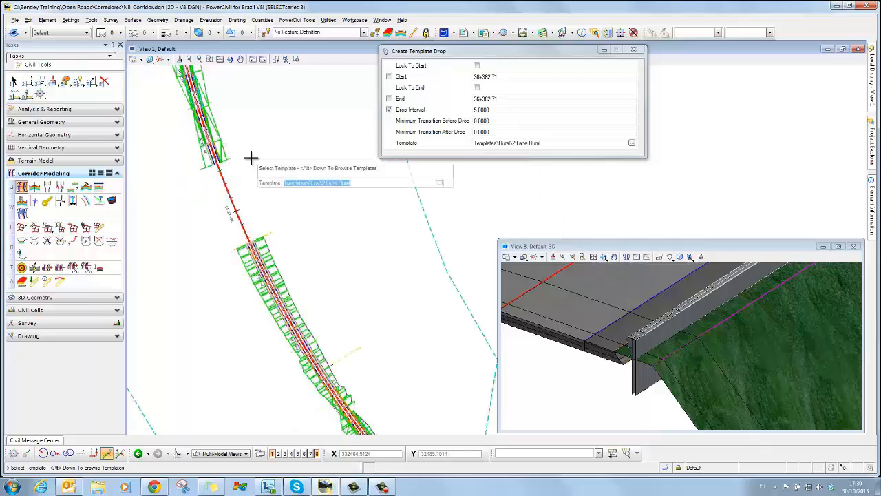
scroll(253, 157, "down", 2)
middle_click_drag(252, 157, 253, 155)
scroll(268, 248, "up", 2)
scroll(268, 248, "down", 2)
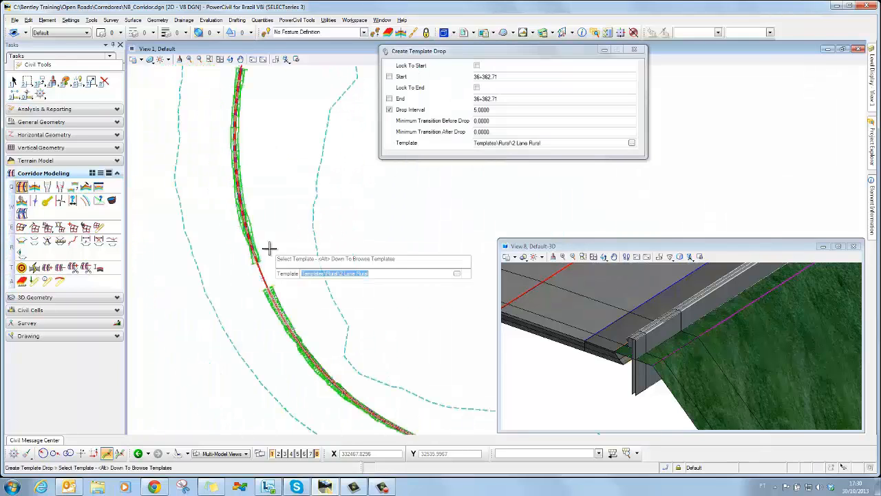
middle_click_drag(269, 223, 205, 266)
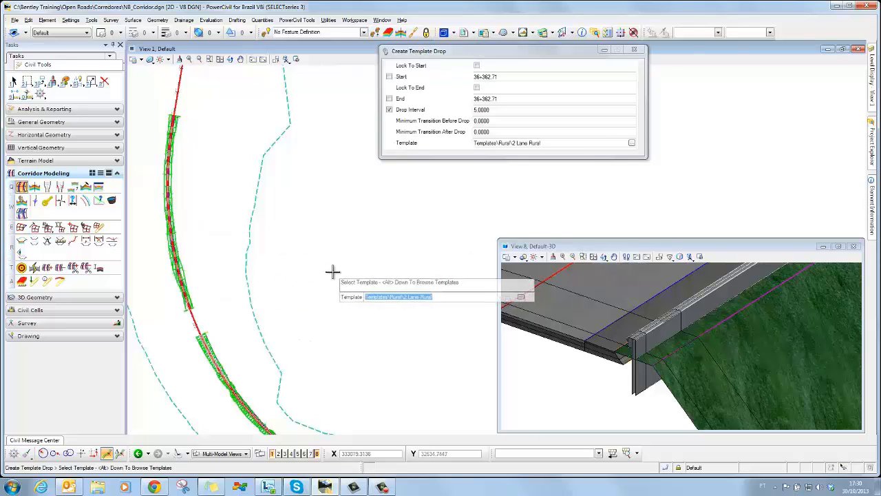
key("Escape")
Step: Rotate View 8 around the corridor ends to examine the new road section and its far end in 3D
middle_click_drag(577, 371, 699, 331, "shift")
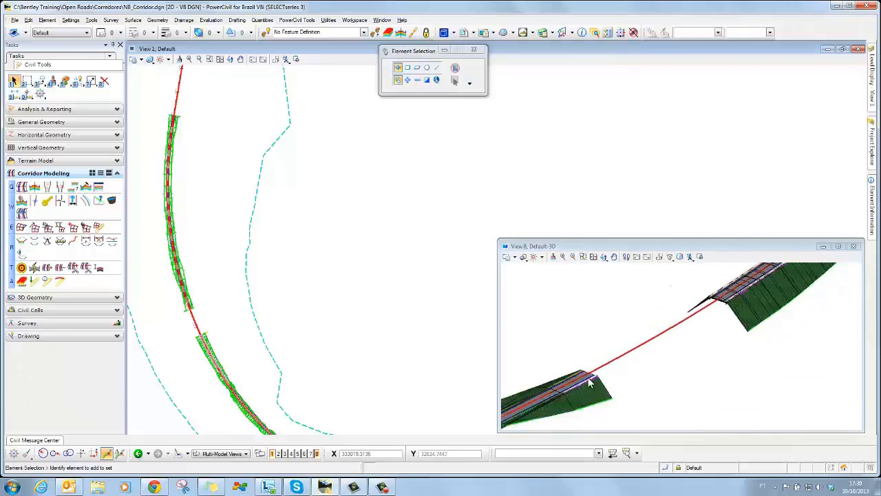
left_click(604, 257)
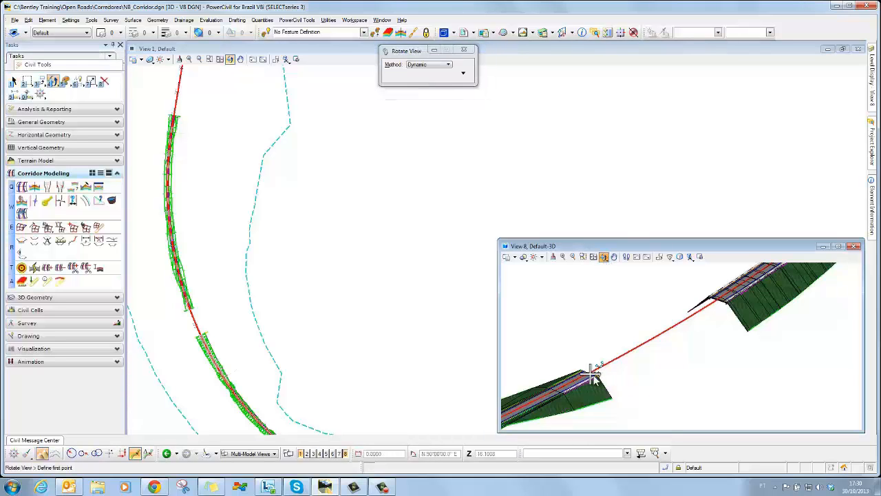
left_click(665, 376)
left_click_drag(546, 381, 620, 335)
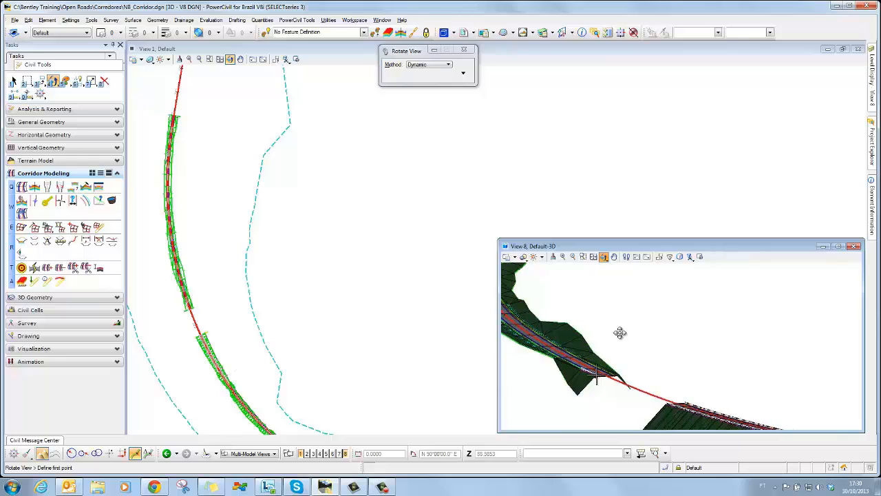
right_click(623, 330)
scroll(608, 320, "up", 5)
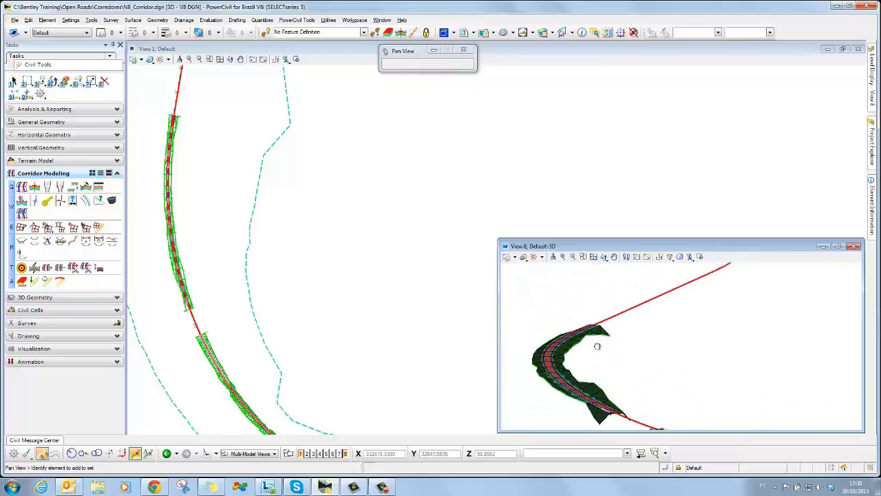
middle_click_drag(608, 328, 600, 279, "shift")
left_click(605, 256)
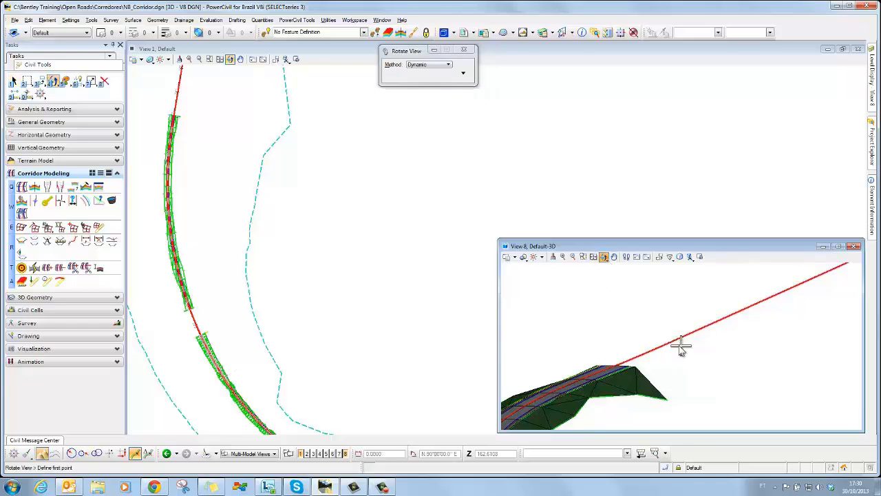
left_click(634, 368)
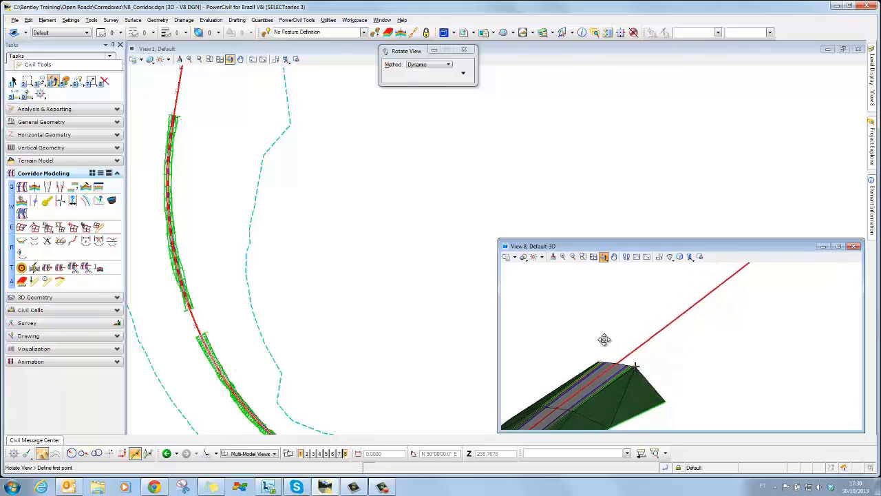
left_click(633, 361)
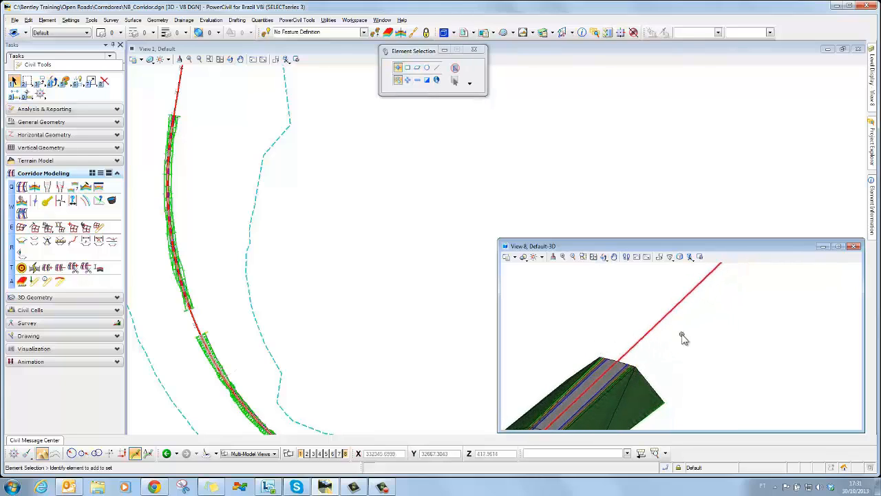
middle_click_drag(689, 332, 634, 358)
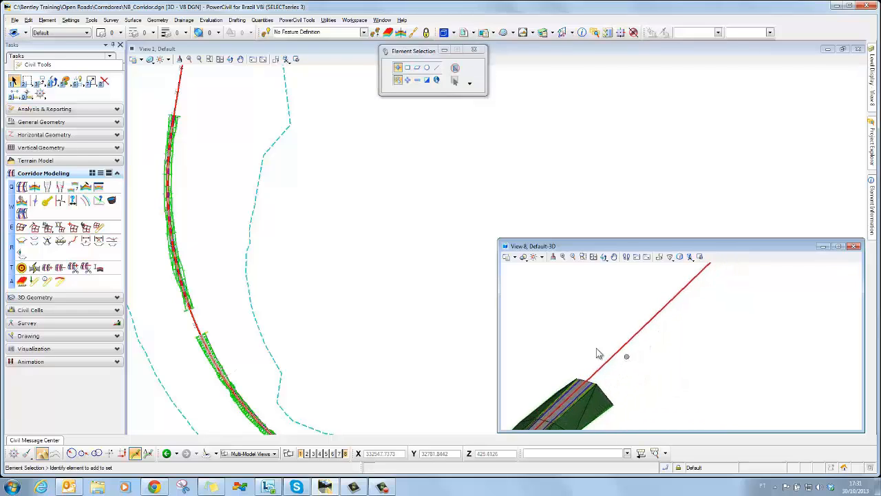
Step: Copy the template drop ending at 38+900.00 to the stretch from station 39+000.00 to 39+620.00 on the same alignment
left_click(207, 164)
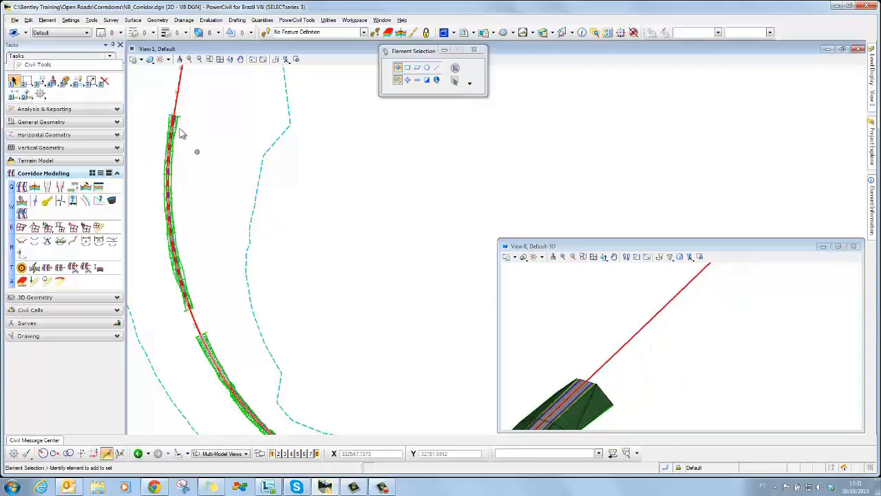
scroll(177, 121, "up", 3)
middle_click_drag(175, 121, 209, 326)
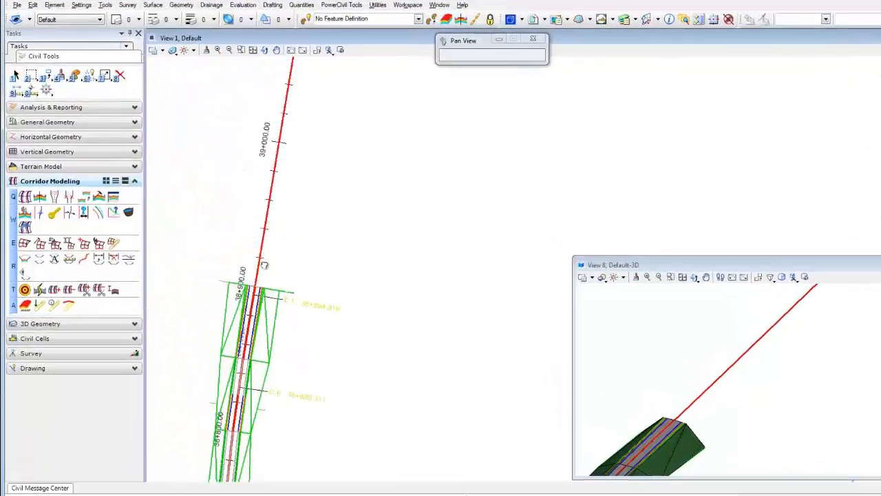
middle_click_drag(314, 430, 314, 407)
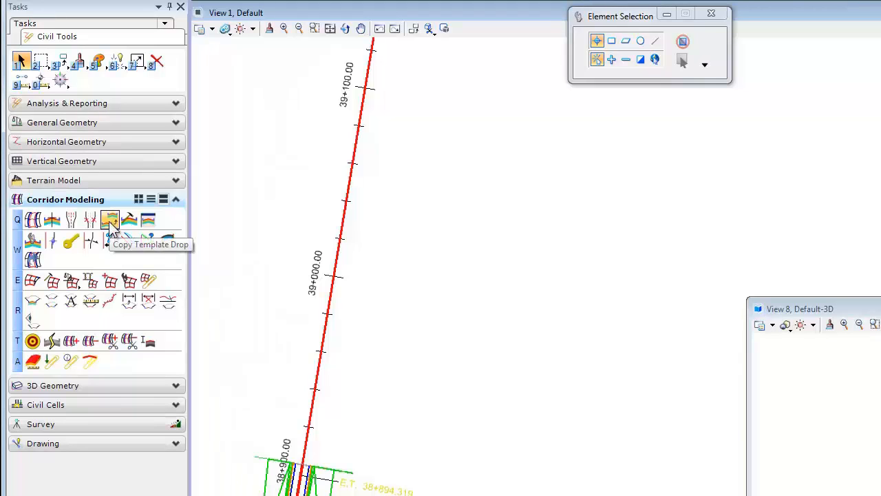
left_click(110, 220)
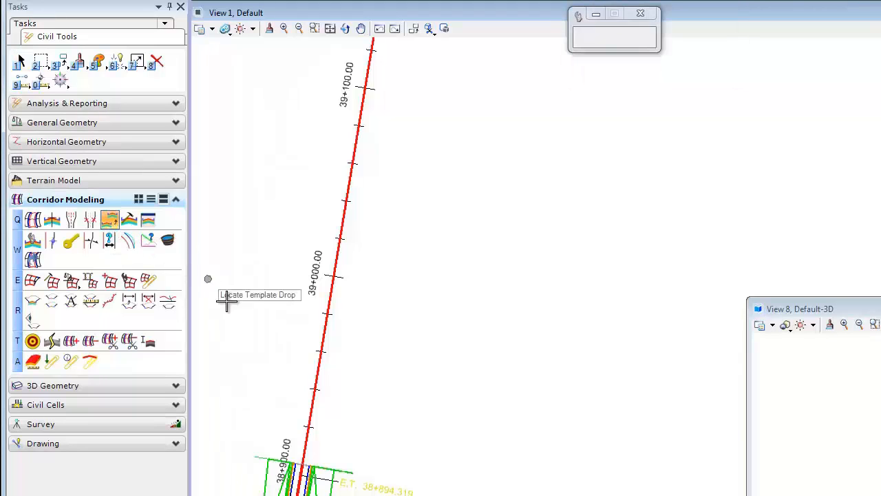
left_click(331, 470)
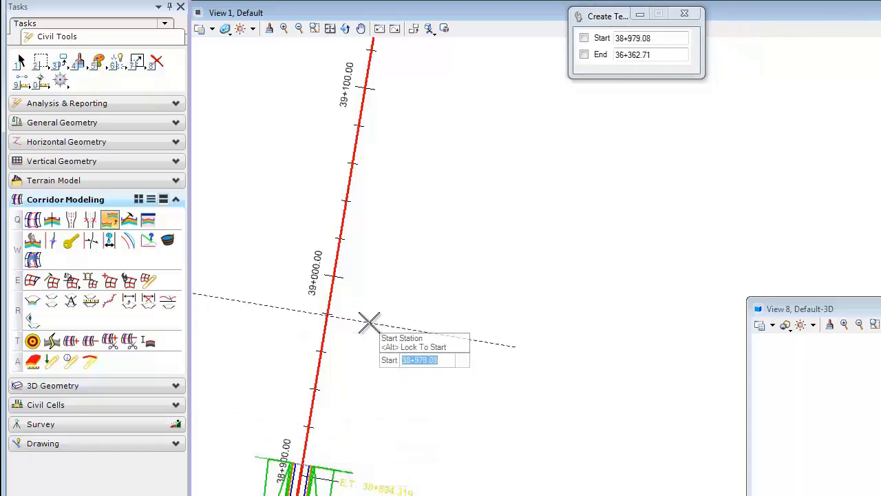
type("39+000.00")
key("Return")
left_click(368, 322)
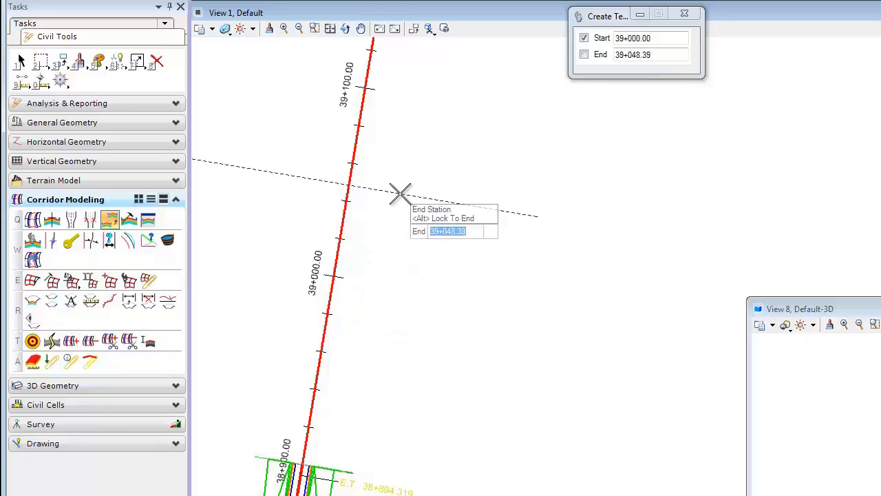
type("39+620")
key("Return")
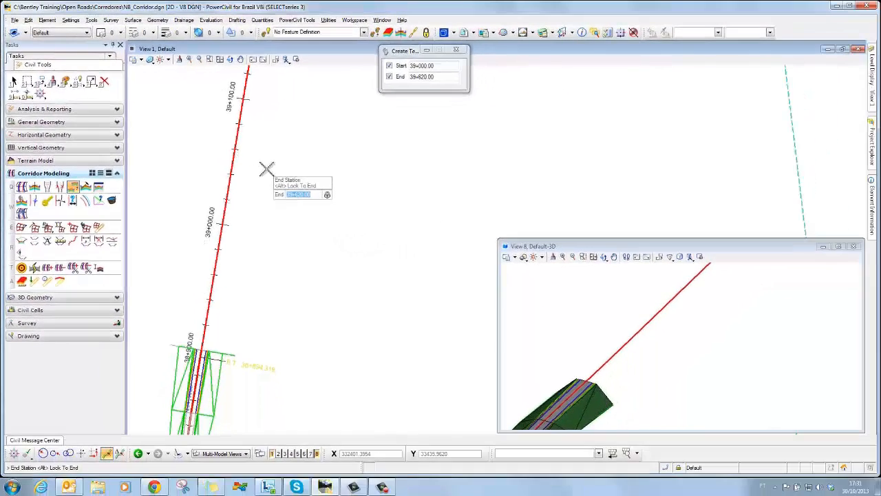
left_click(267, 171)
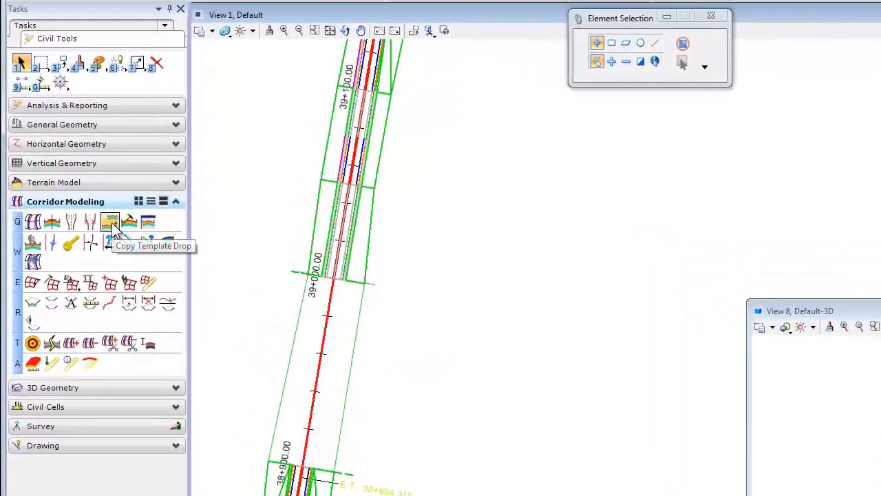
Step: Edit the copied template drop starting at 39+000.00, setting the horizontal constraint of point RT_EOP to 7.2 from CL, and accept the template
left_click(34, 245)
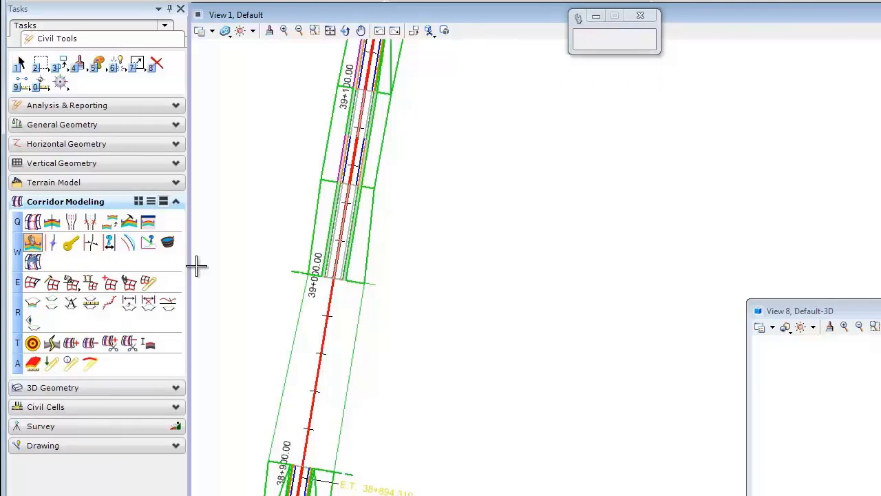
left_click(391, 308)
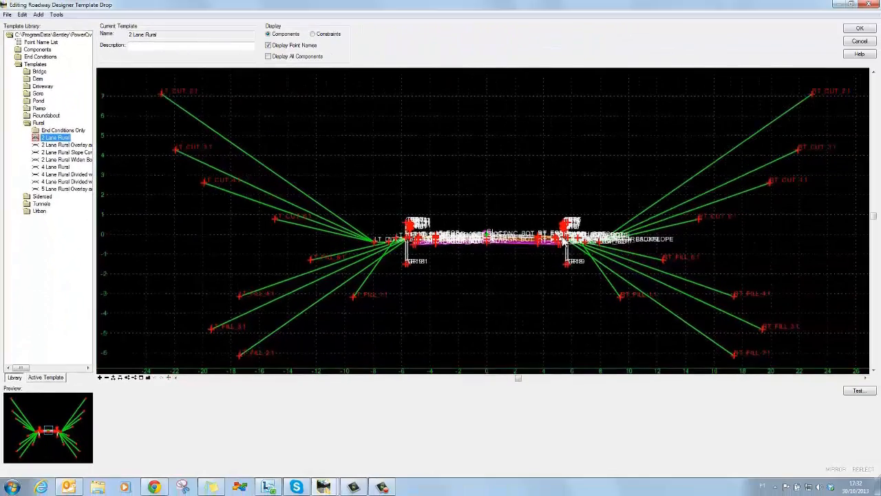
mouse_move(564, 241)
scroll(554, 240, "up", 3)
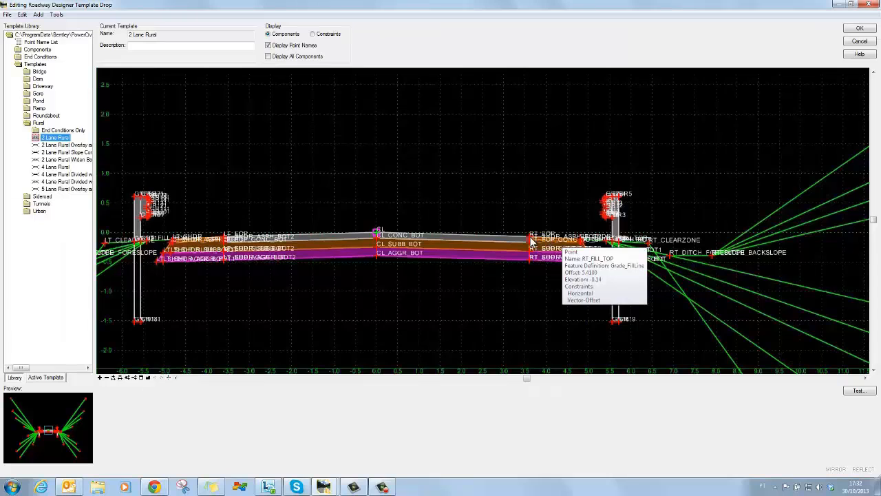
scroll(530, 241, "up", 2)
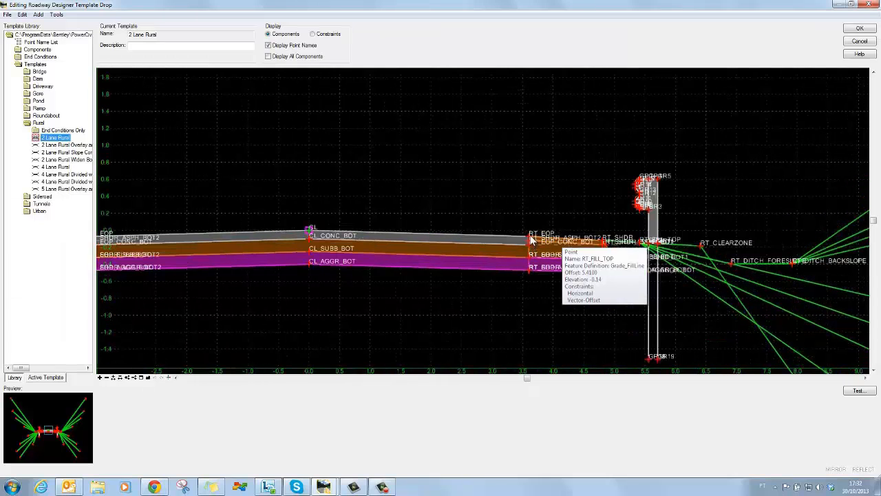
double_click(531, 241)
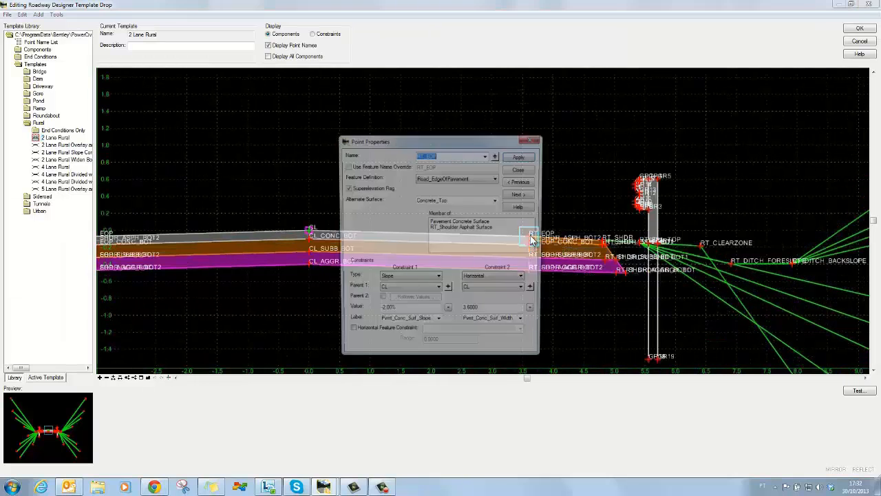
double_click(480, 312)
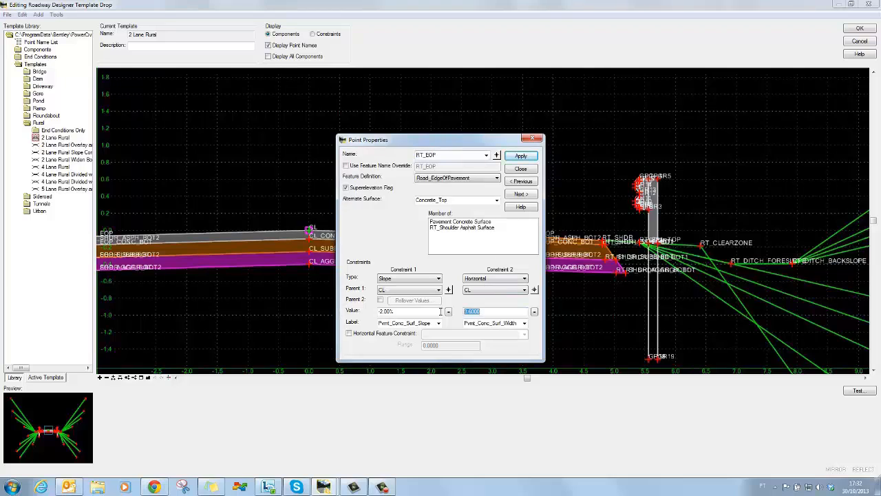
key("Return")
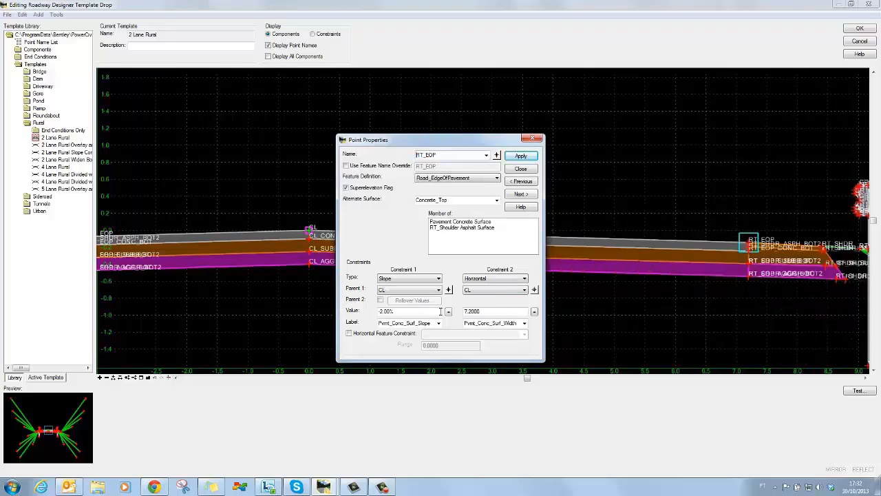
left_click(523, 170)
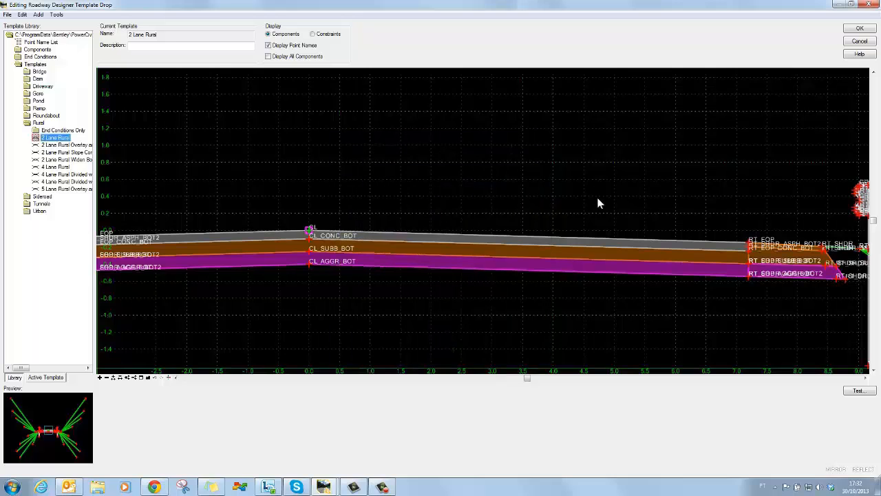
left_click(856, 31)
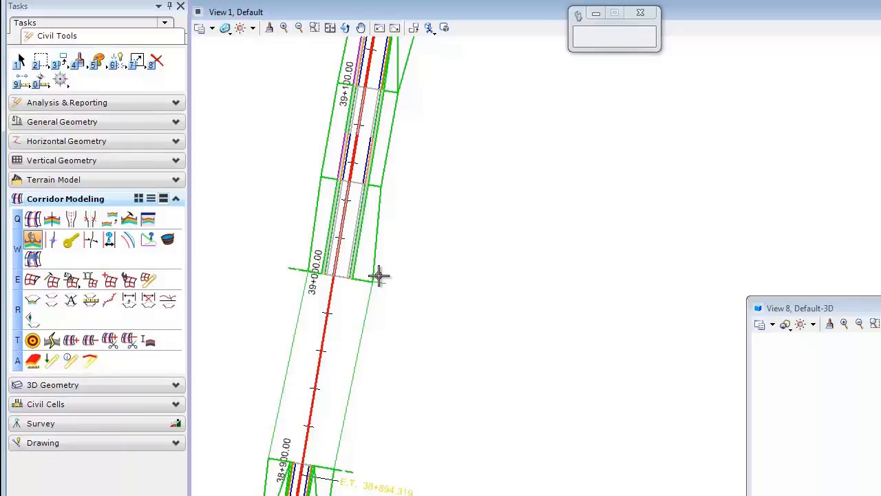
Step: Create a transition between the template drop ending at station 38+900.00 and the drop starting at 39+000.00
left_click(71, 221)
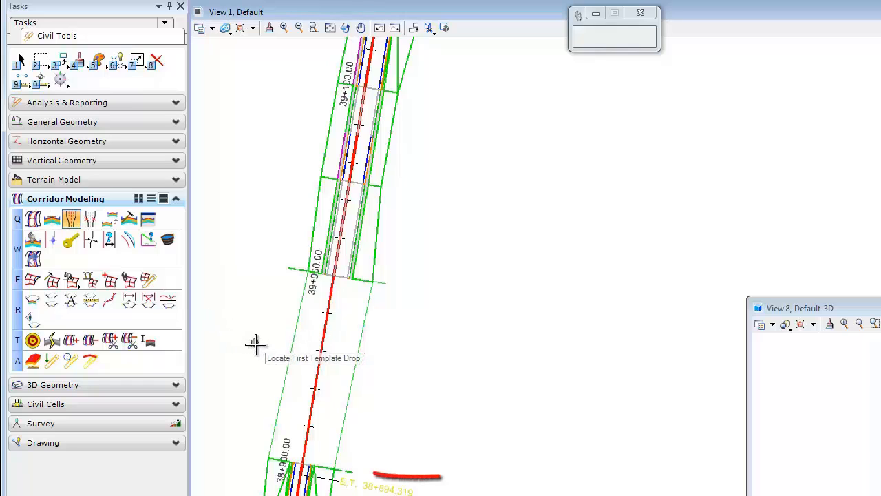
left_click(351, 472)
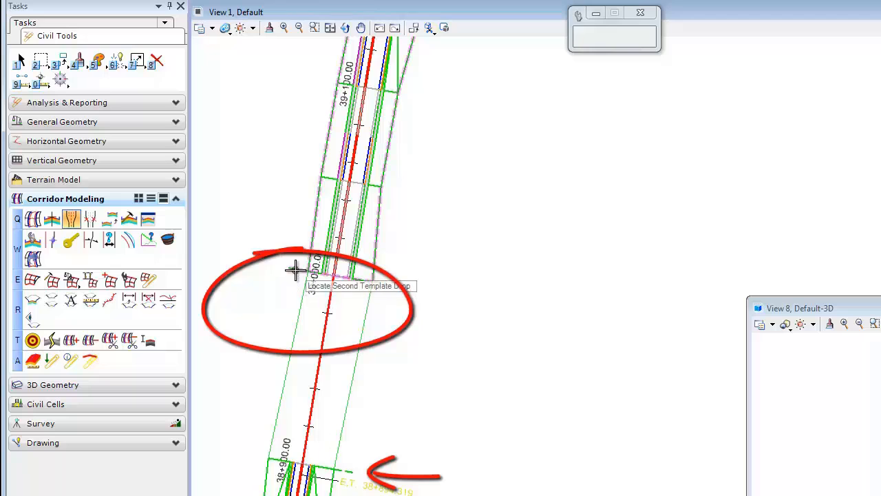
mouse_move(295, 270)
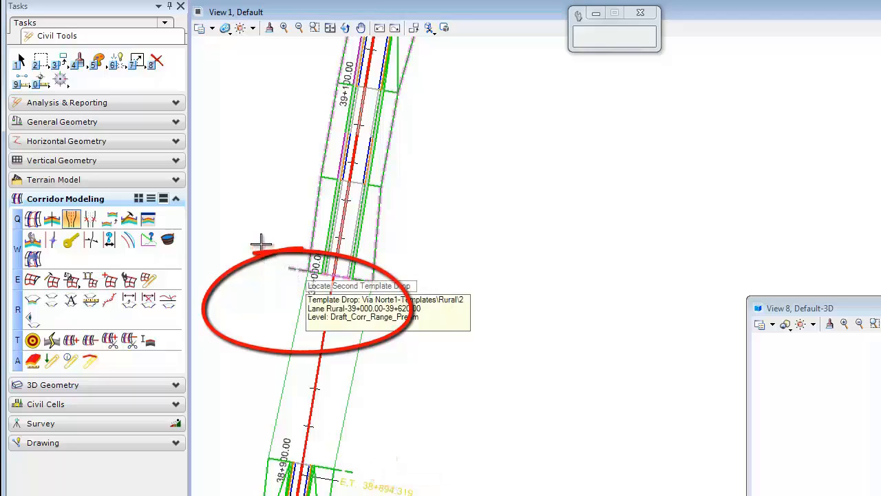
left_click(261, 243)
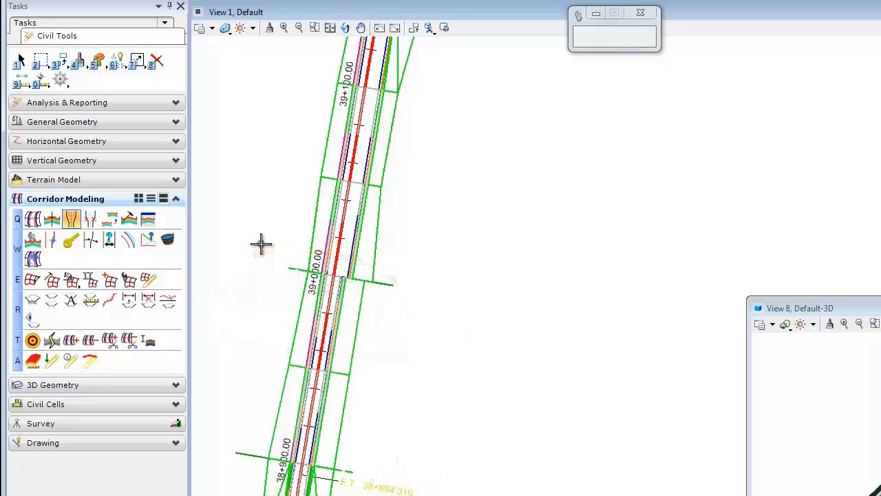
Step: Open the transition from 38+900.00 to 39+000.00 for editing and move the near template to separate the point connection lines
scroll(337, 275, "up", 3)
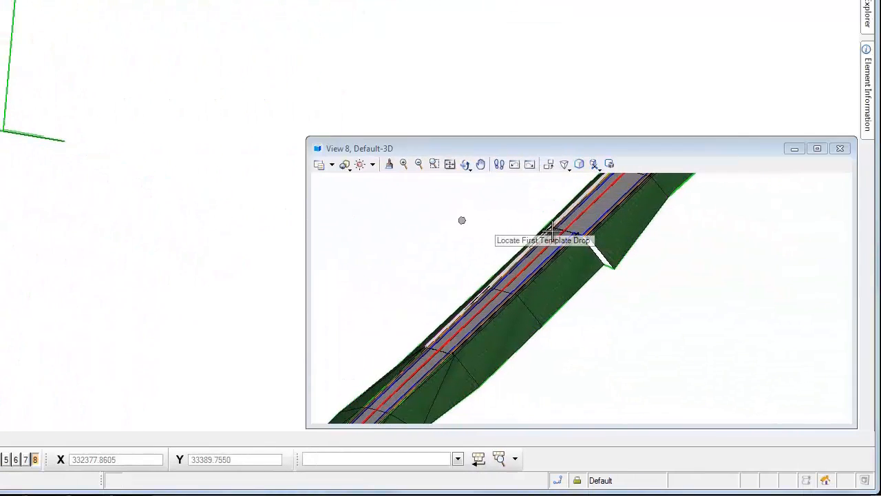
scroll(554, 231, "up", 4)
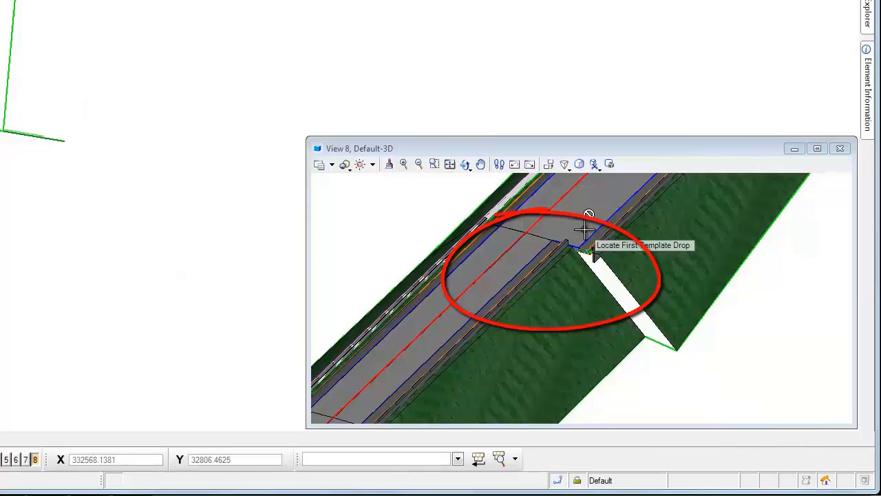
scroll(586, 227, "down", 3)
scroll(525, 249, "up", 3)
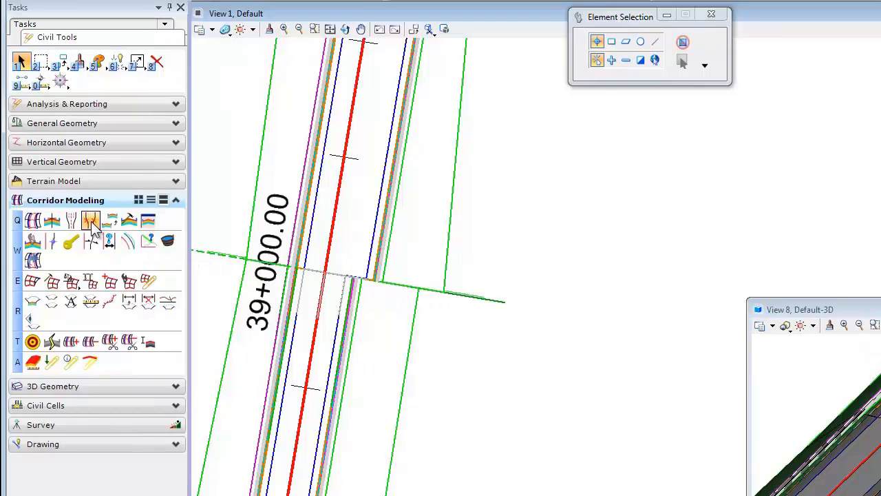
left_click(91, 222)
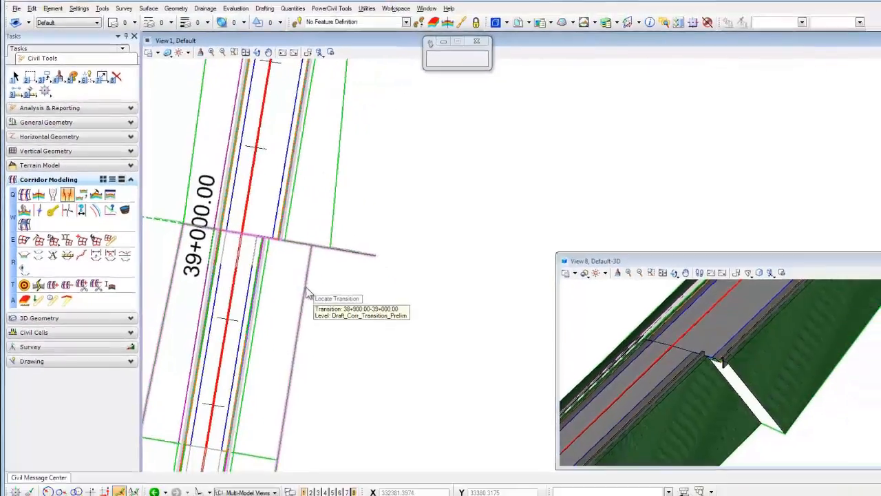
left_click(402, 347)
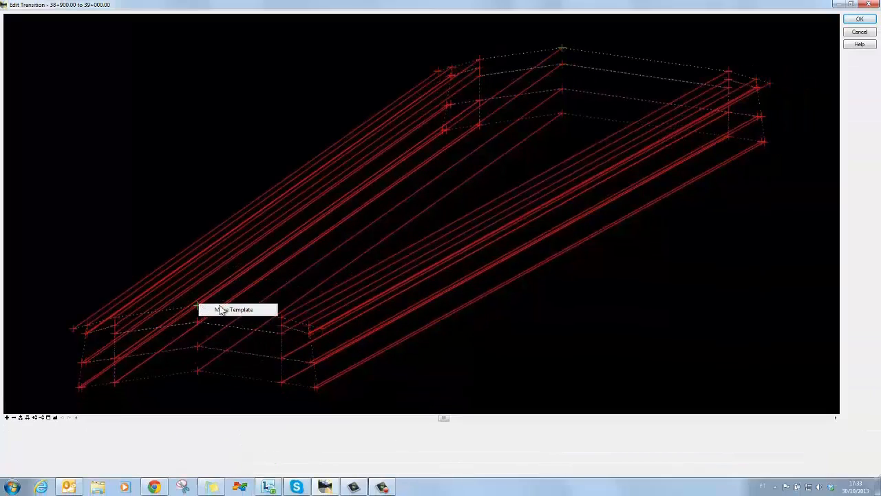
left_click_drag(227, 312, 255, 302)
right_click(255, 298)
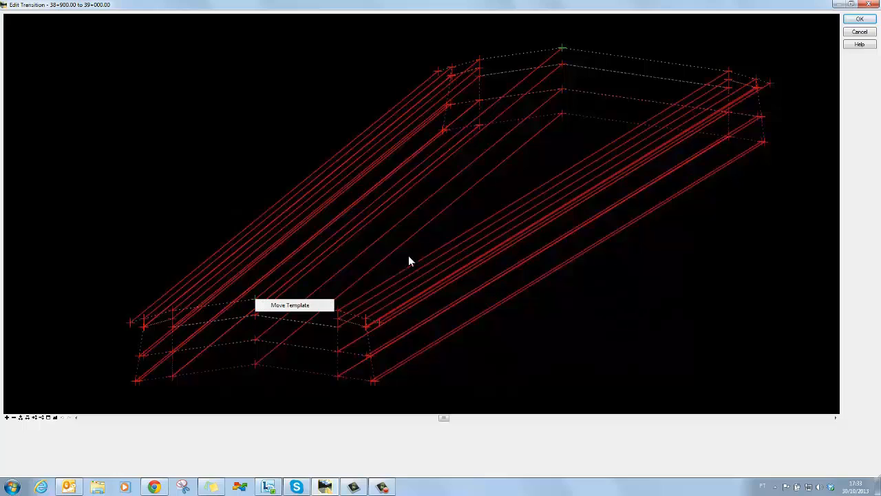
left_click_drag(408, 260, 429, 258)
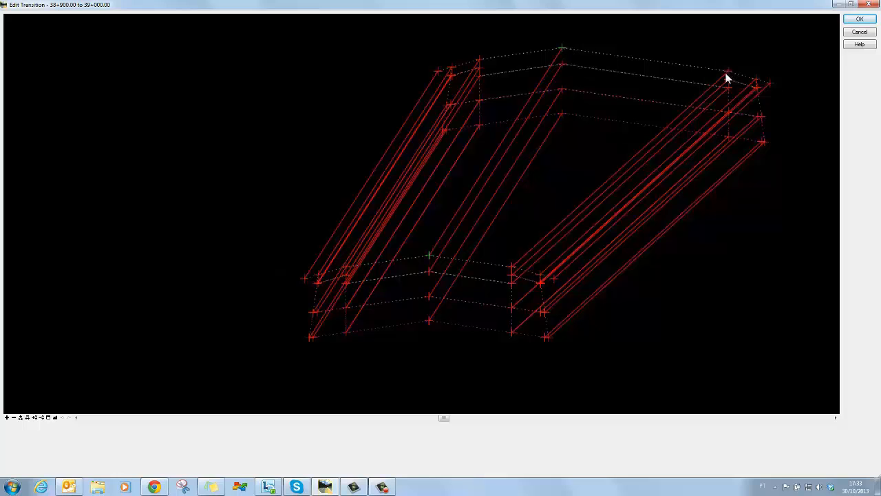
Step: Delete the connection between the two top centerline points, reconnect them across the templates, and accept the transition connections
right_click(555, 61)
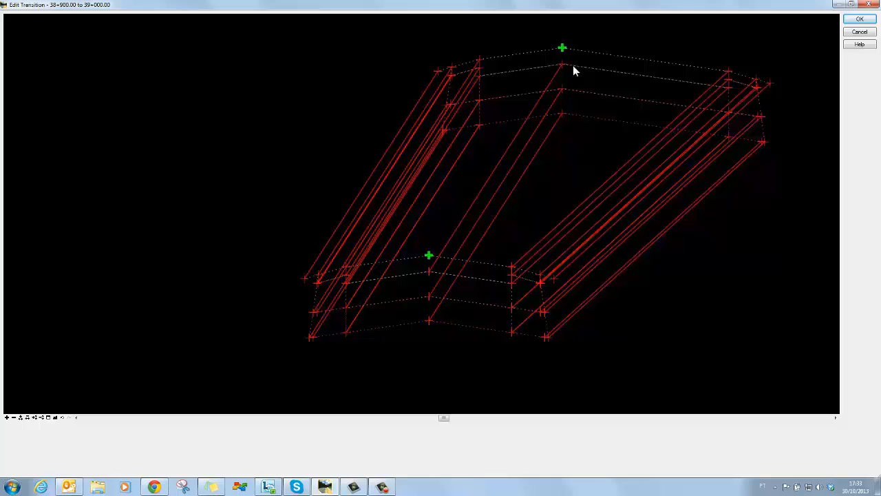
left_click(561, 48)
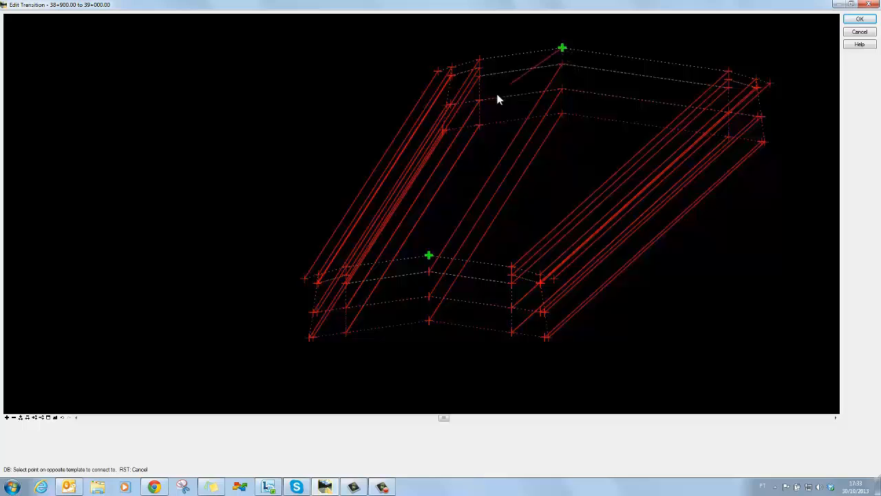
left_click(428, 254)
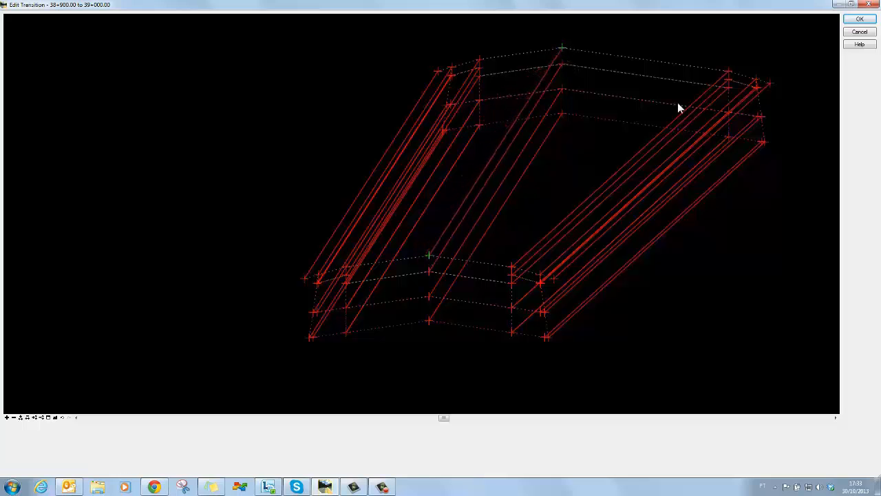
left_click(859, 20)
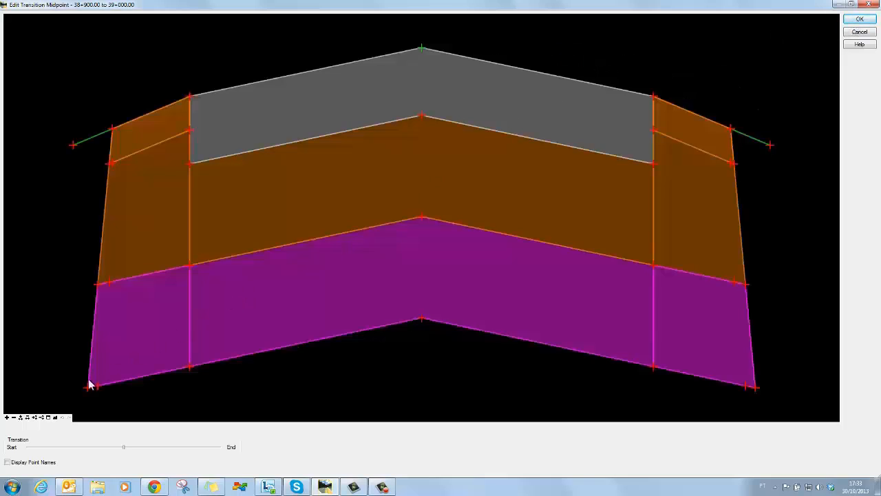
Step: Display the midpoint template's point names, delete the horizontal constraint of RT_EOP, test the transition towards its end, and accept it
left_click(8, 463)
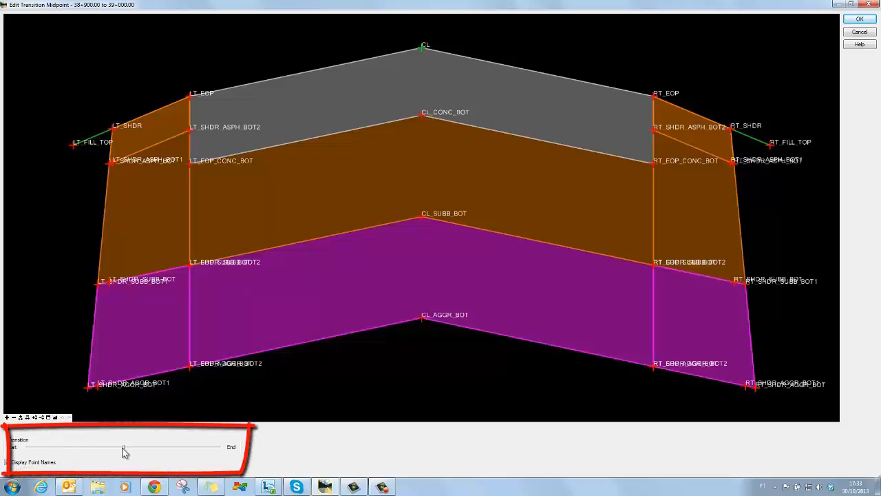
mouse_move(124, 451)
left_mouse_down()
mouse_move(40, 453)
mouse_move(158, 449)
mouse_move(129, 450)
left_mouse_up()
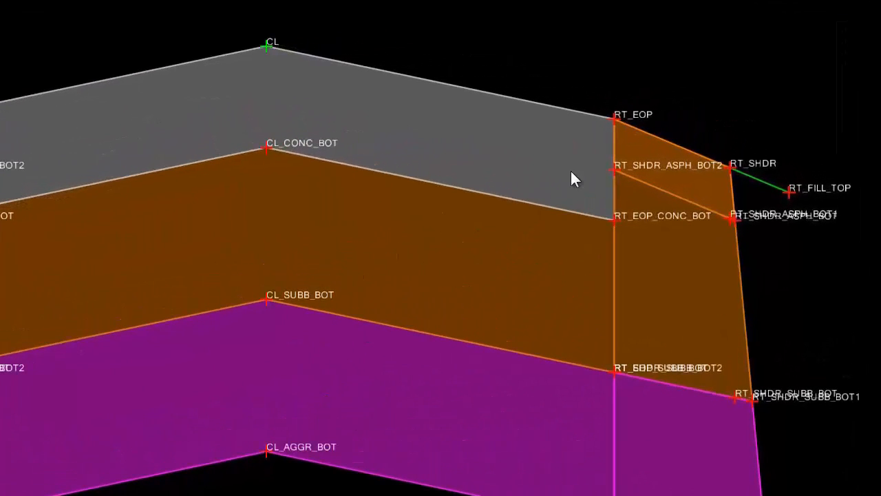
right_click(619, 119)
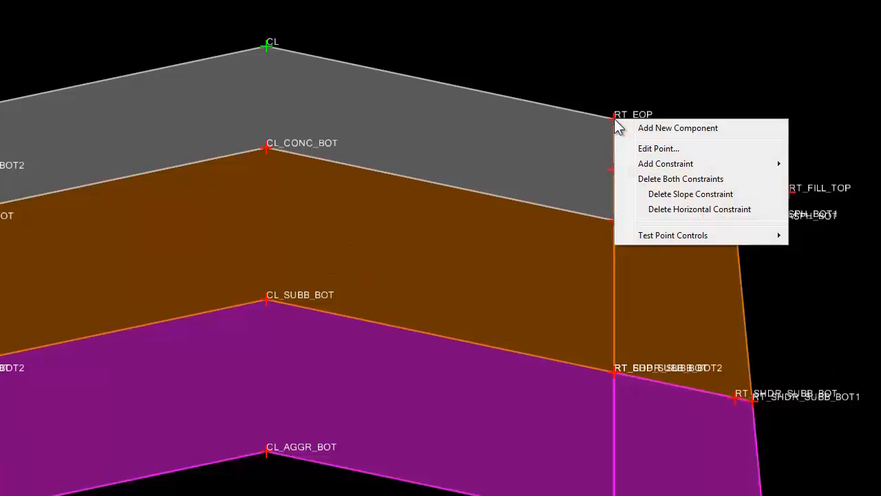
left_click(670, 210)
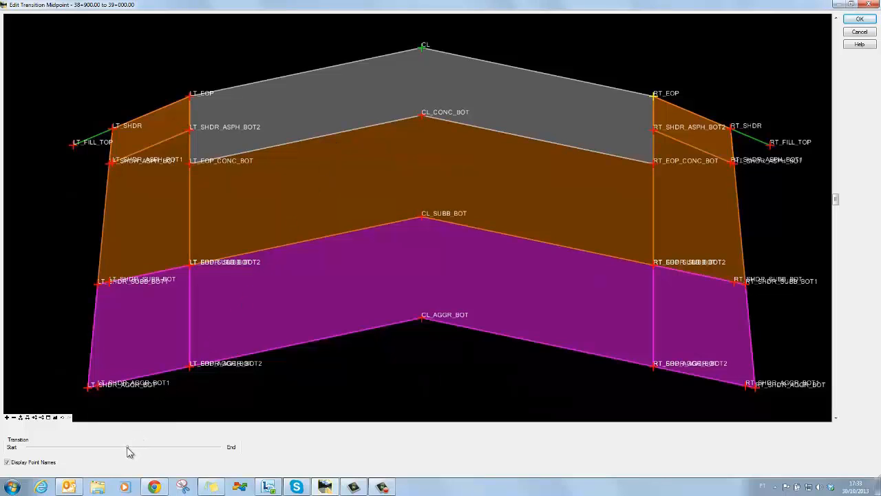
left_click_drag(127, 451, 180, 466)
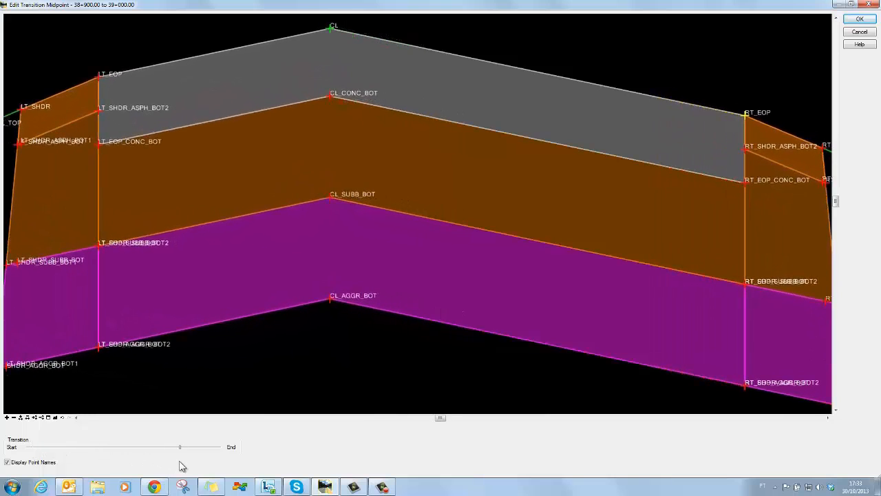
left_click(854, 20)
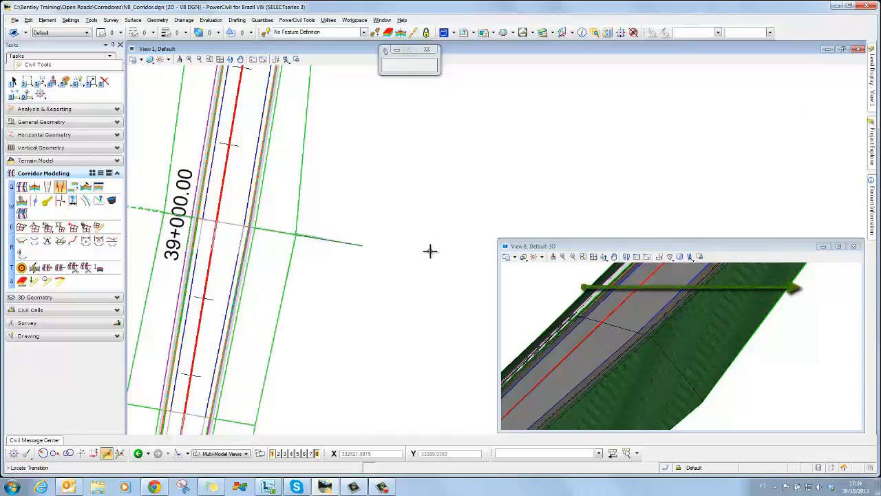
Step: Try setting the end station of the transition starting at 38+900.00 to 38+950.00, and undo the change
scroll(425, 252, "down", 2)
middle_click_drag(366, 309, 327, 213)
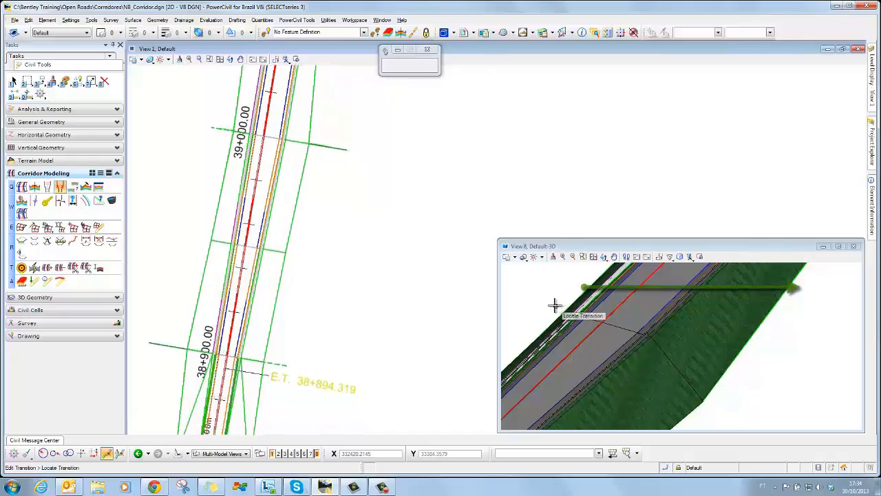
scroll(555, 306, "down", 3)
middle_click_drag(547, 309, 623, 304)
scroll(619, 331, "up", 2)
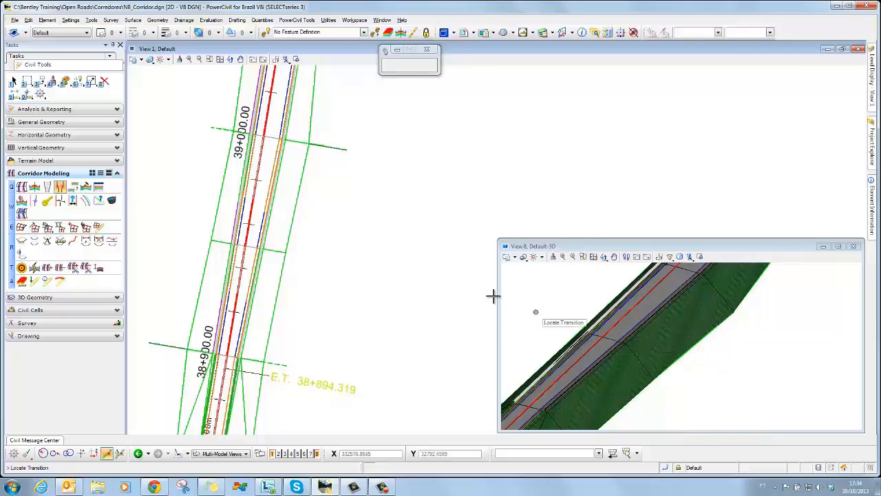
left_click(14, 81)
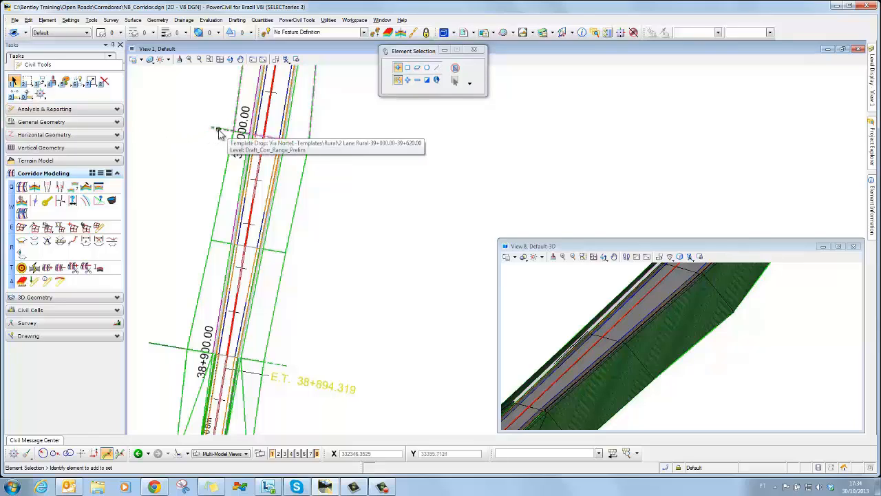
left_click(318, 149)
left_click(322, 150)
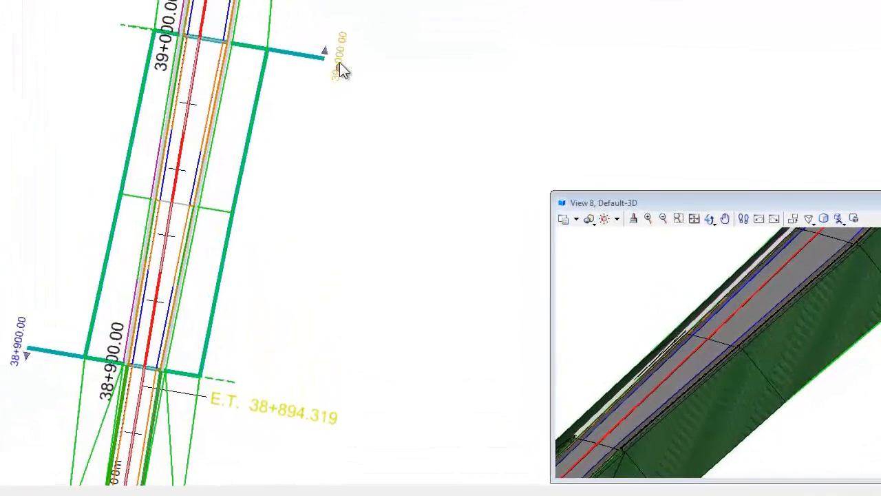
left_click(340, 60)
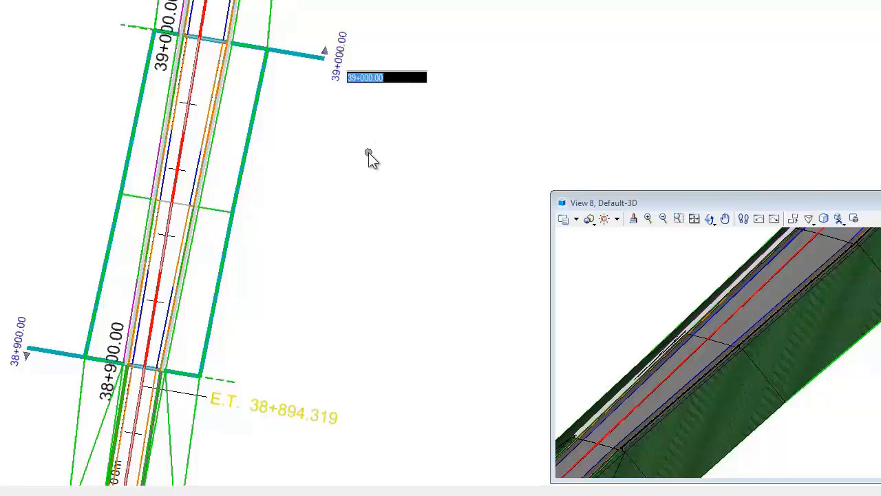
type("38950")
key("Return")
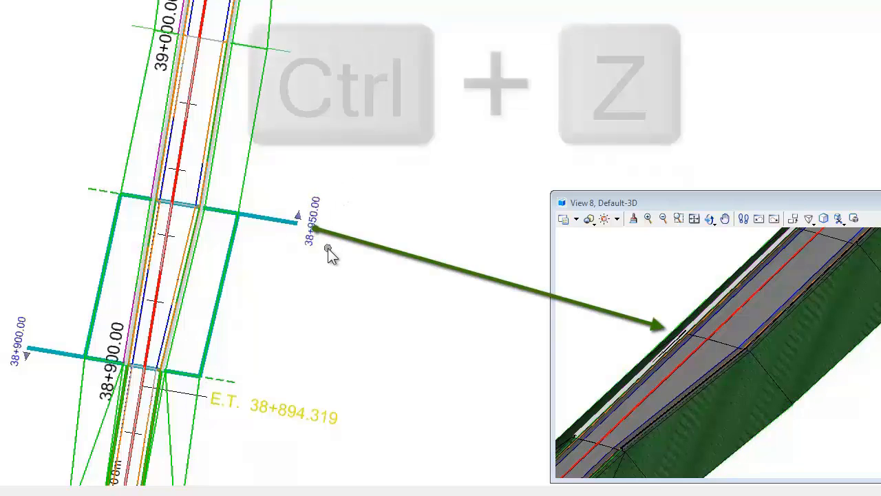
key("ctrl+z")
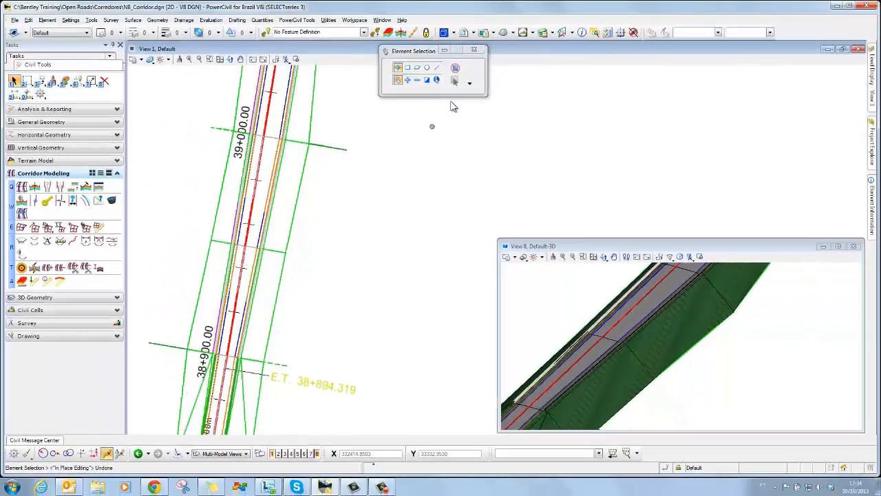
Step: Attach NB_Bridges & Walls.dgn, SB_Bridges & Walls.dgn and SB_Corridor.dgn as references with the Coincident World method
left_click(473, 36)
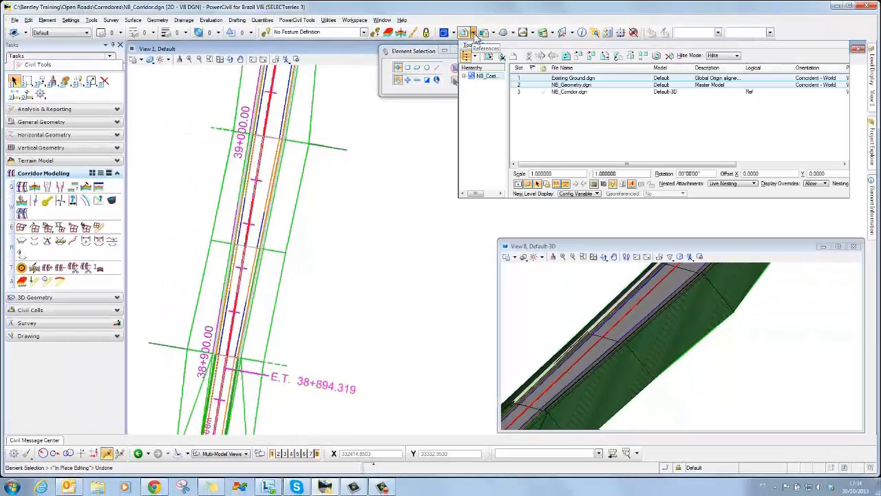
left_click(489, 56)
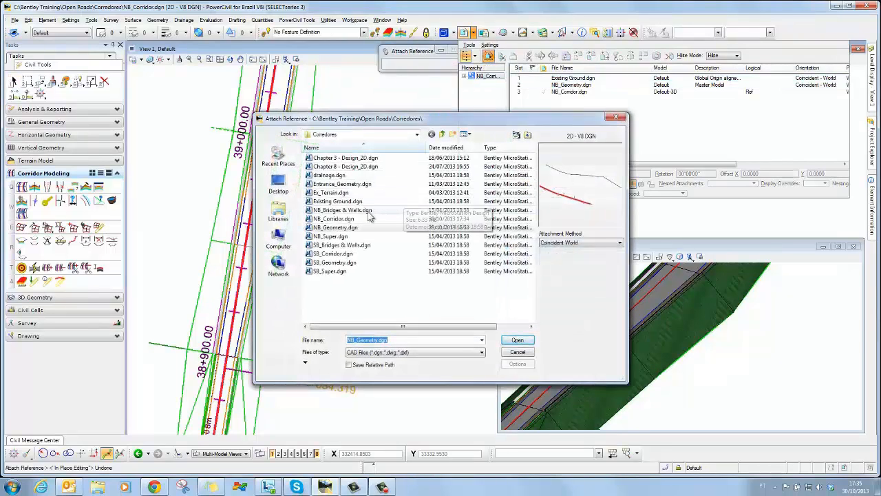
left_click(329, 247)
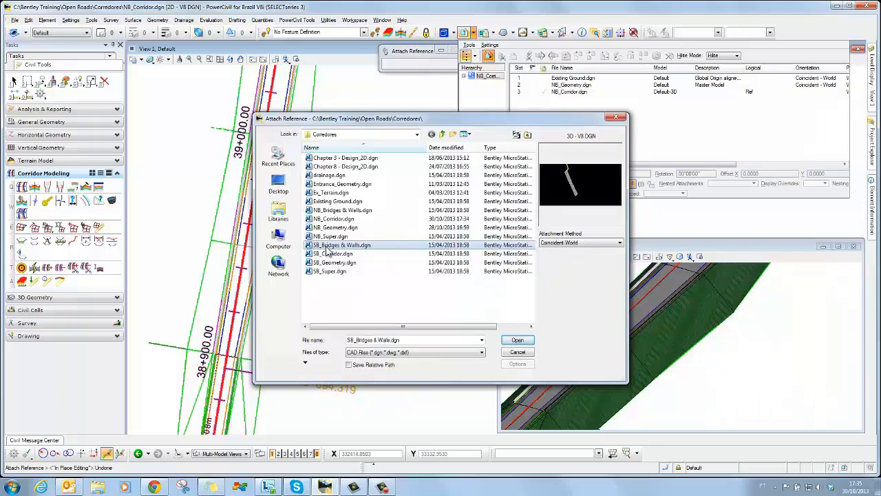
left_click(360, 212, "ctrl")
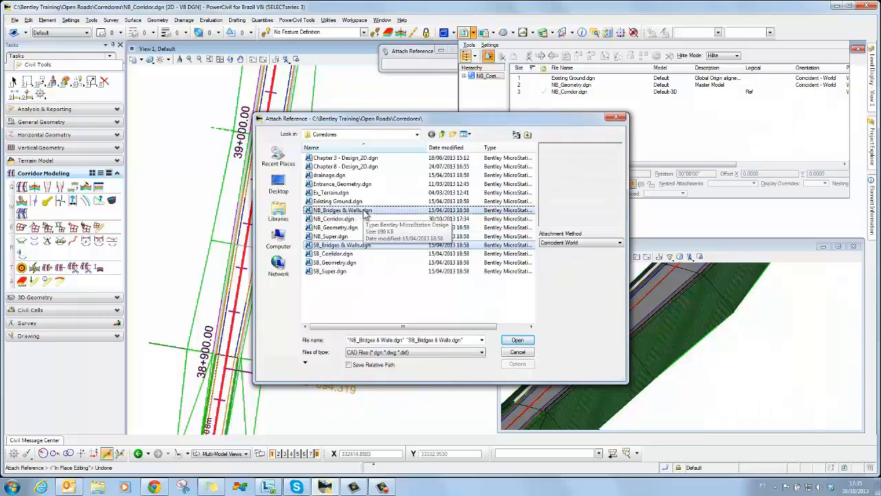
left_click(344, 255, "ctrl")
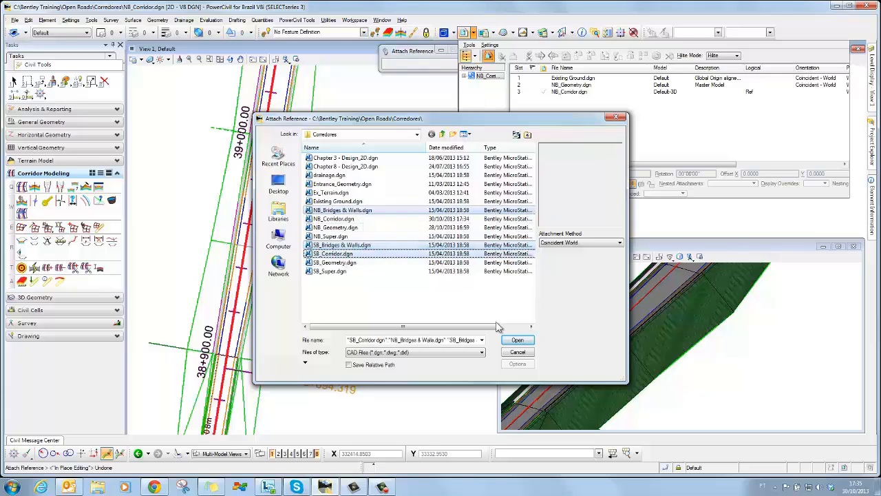
left_click(517, 340)
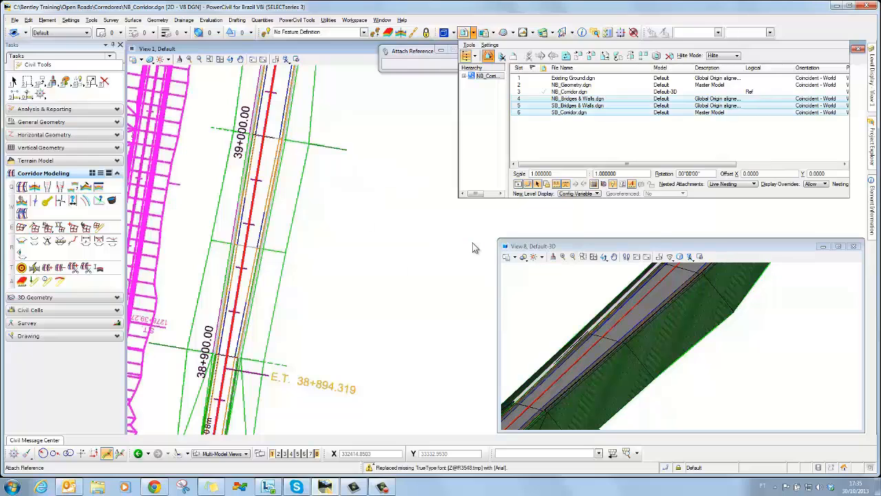
scroll(447, 246, "down", 2)
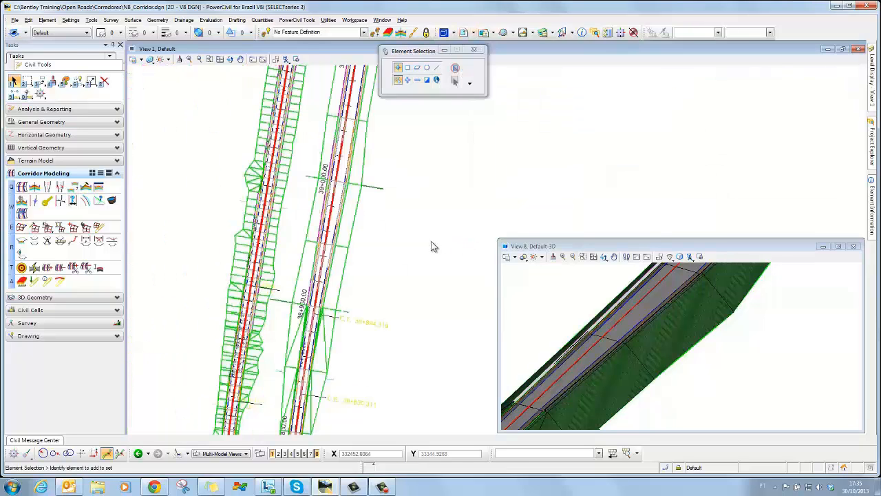
Step: Open the cross-section view of the northbound corridor near station 37+900.00 in View 7
scroll(429, 248, "down", 1)
middle_click_drag(417, 362, 297, 163)
scroll(297, 163, "down", 2)
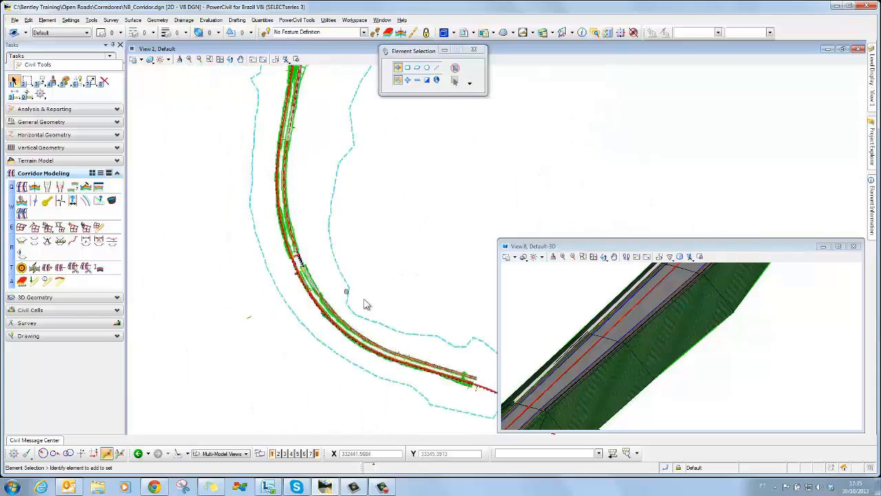
scroll(296, 259, "up", 3)
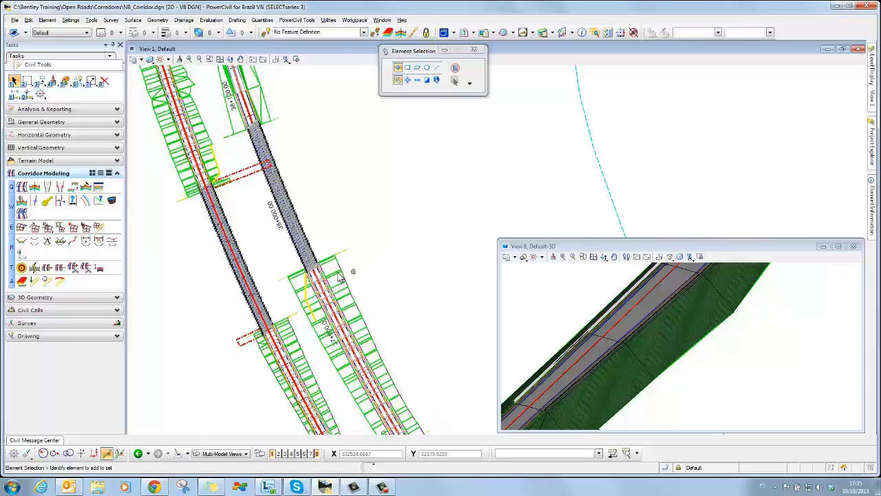
scroll(317, 274, "up", 1)
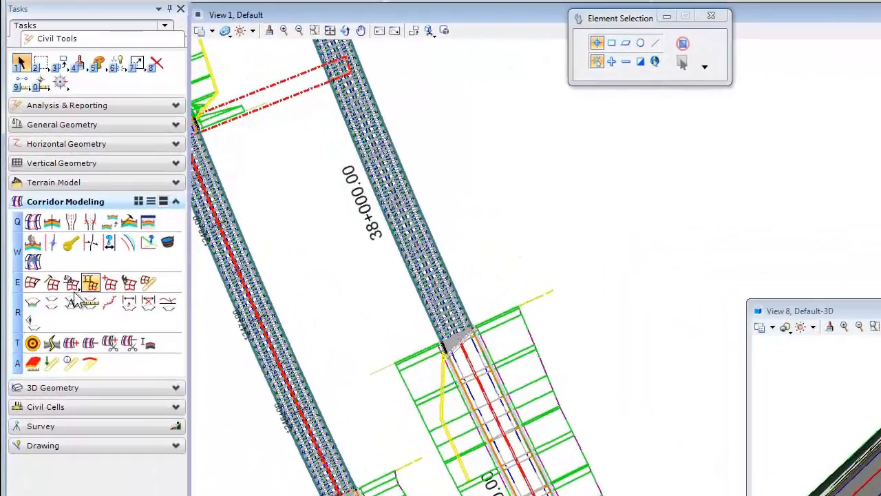
left_click(33, 305)
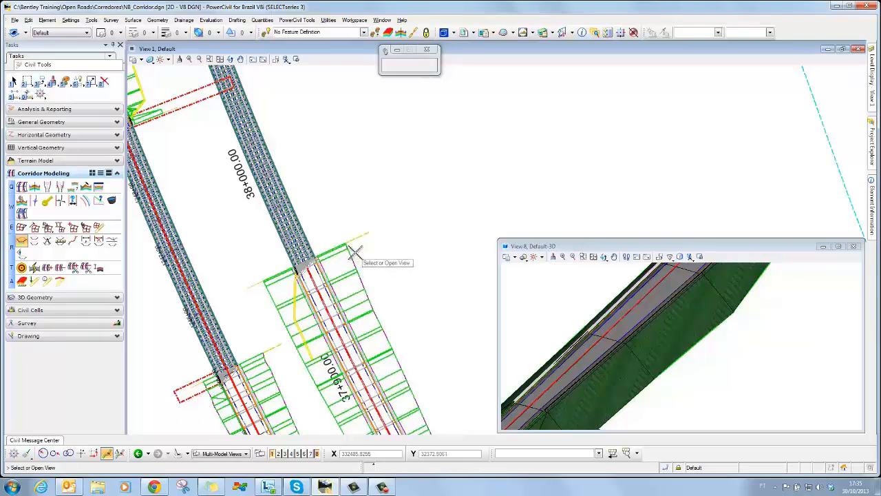
left_click(353, 245)
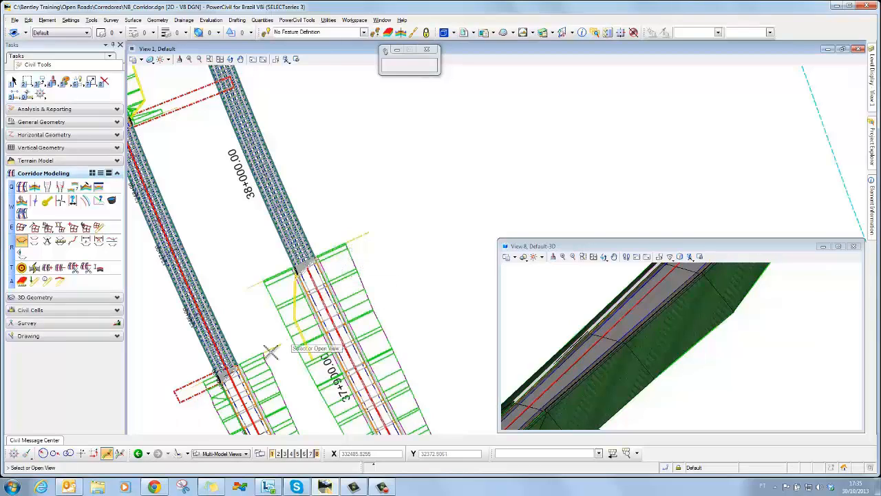
left_click(311, 453)
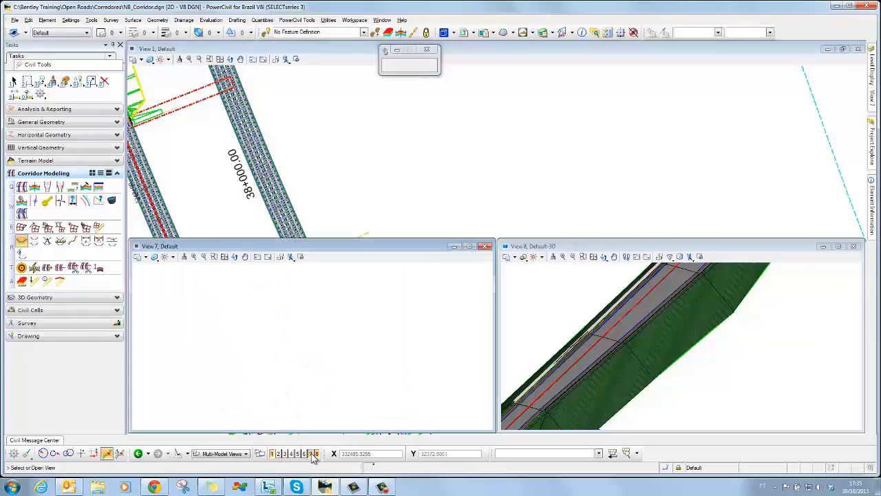
left_click(303, 345)
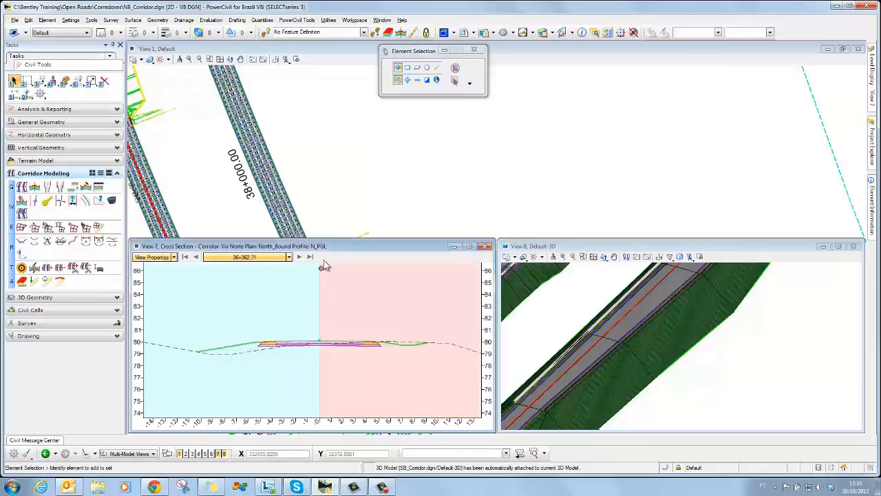
Step: Place the cross-section view above the 3D view, narrow the plan view beside them, and arrange all the view windows
left_click_drag(331, 252, 701, 65)
left_click(843, 50)
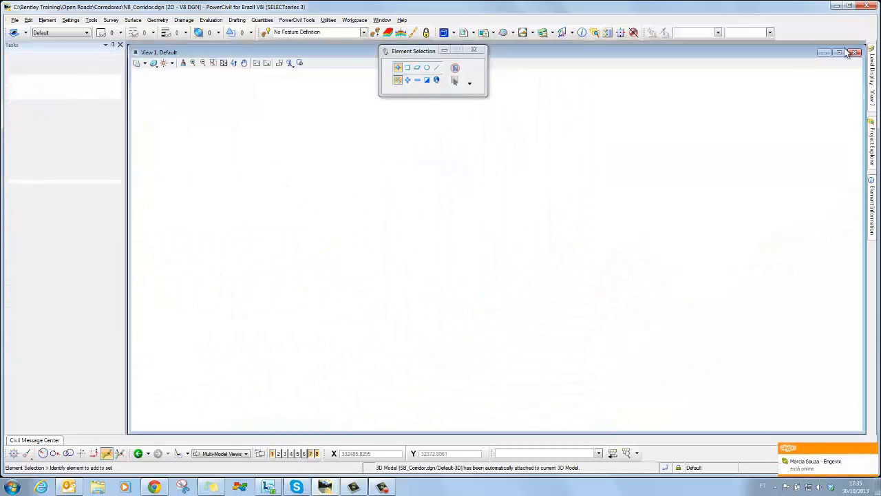
left_click_drag(864, 45, 500, 42)
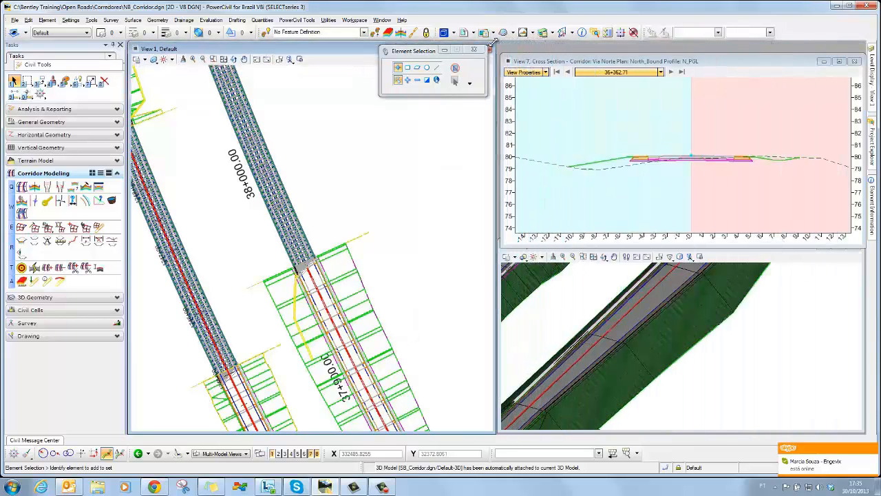
left_click(382, 20)
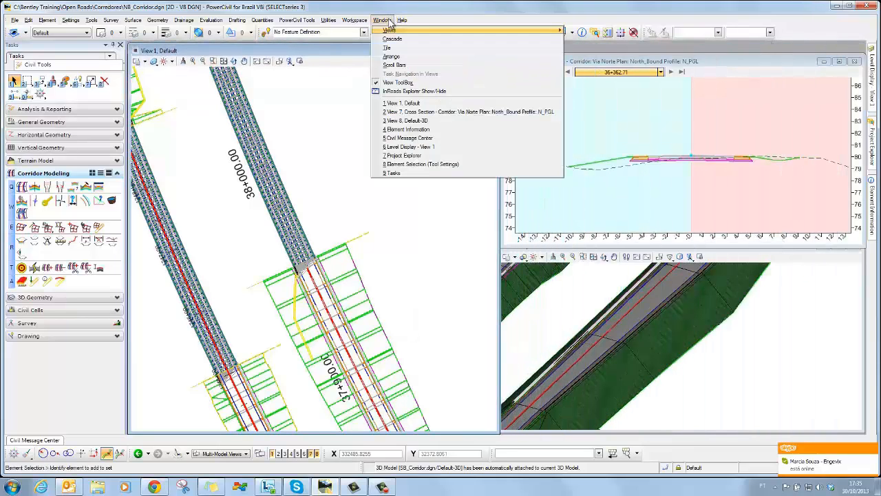
left_click(392, 56)
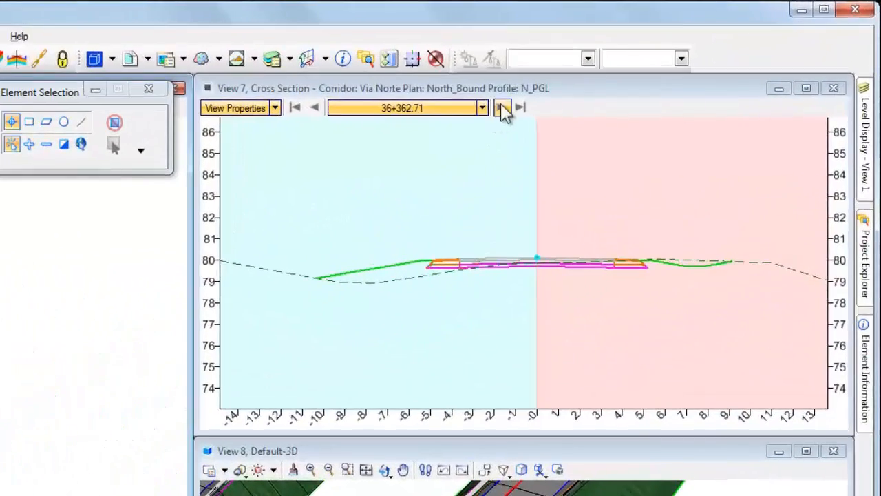
Step: Step through the corridor's first cross sections, jump to the last station, and go back to station 37+938.56
left_click(669, 60)
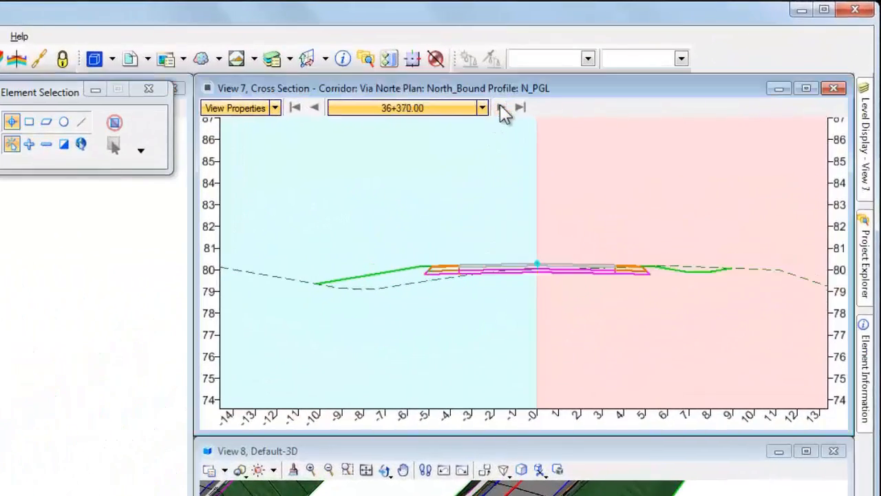
left_click(502, 111)
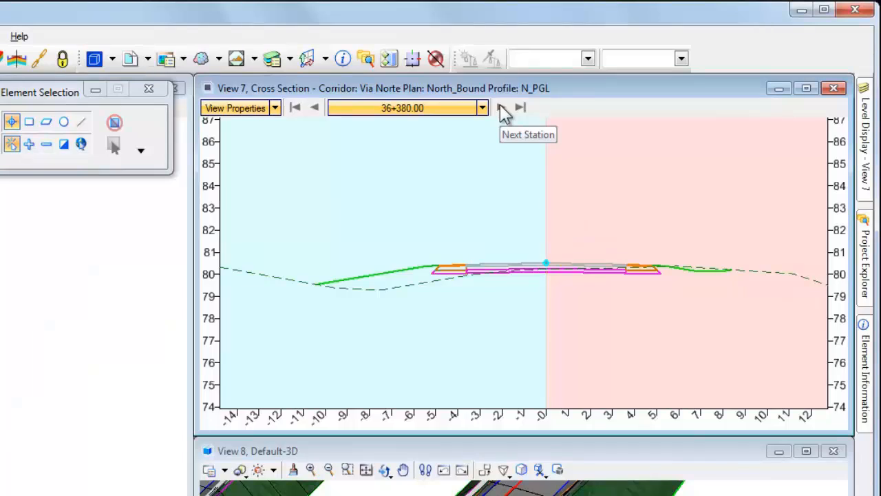
left_click(314, 108)
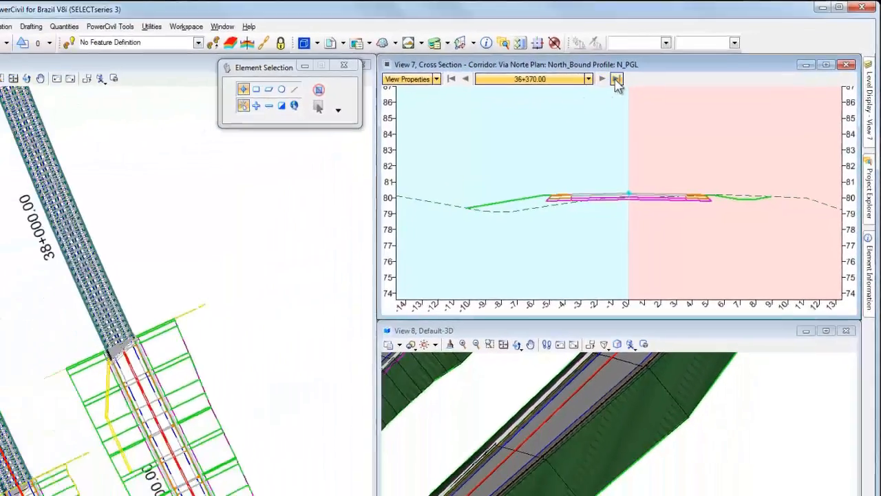
left_click(617, 81)
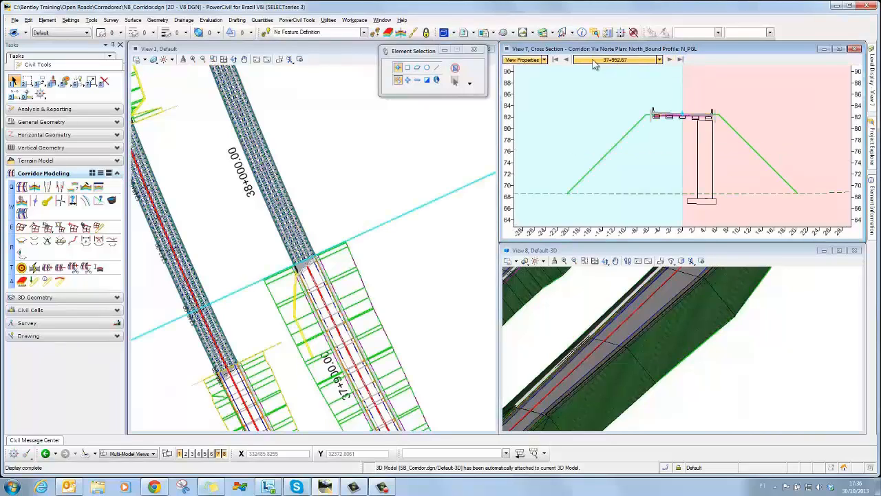
left_click(566, 60)
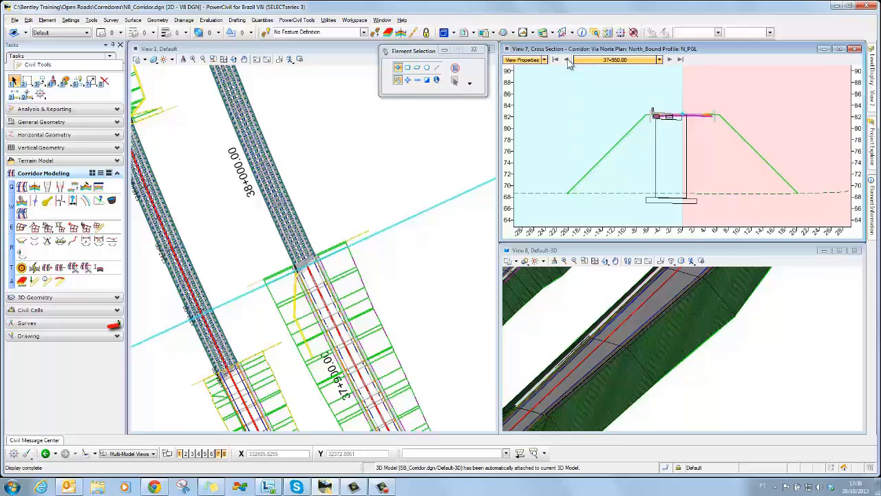
left_click(567, 60)
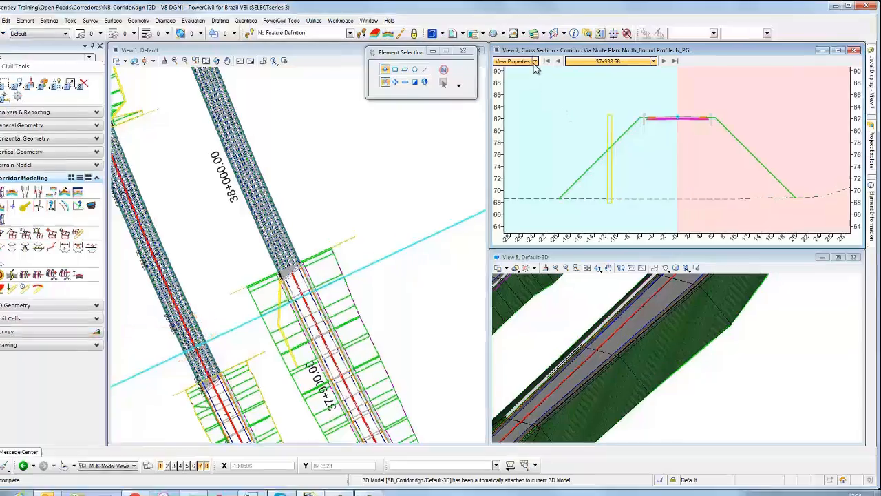
Step: Turn on the display of null points, cut and fill graphics, and cut and fill values in the cross-section view
left_click(544, 60)
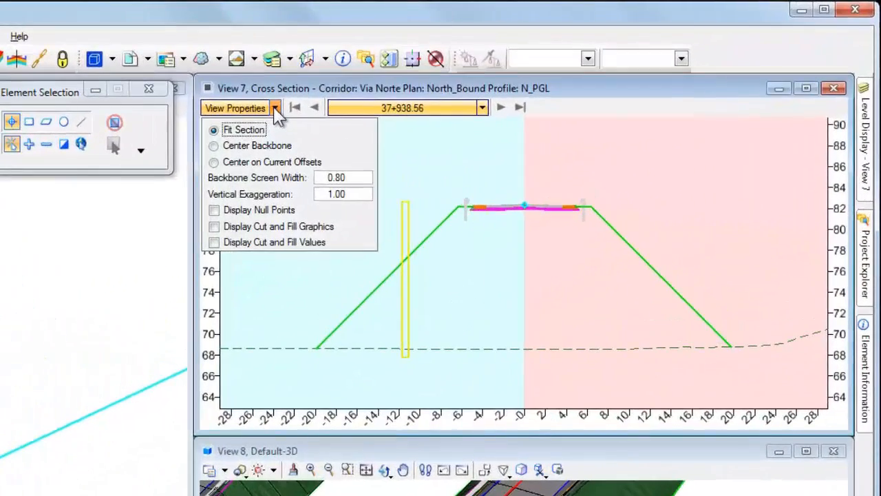
left_click(215, 209)
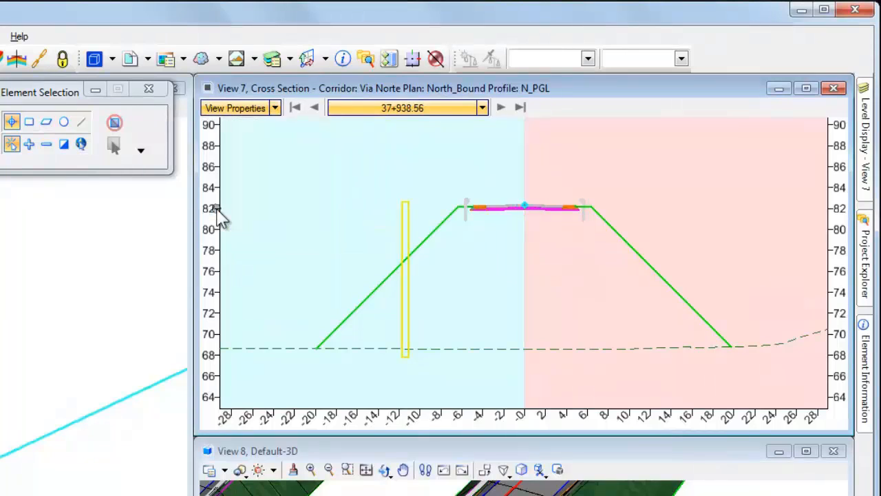
left_click(275, 108)
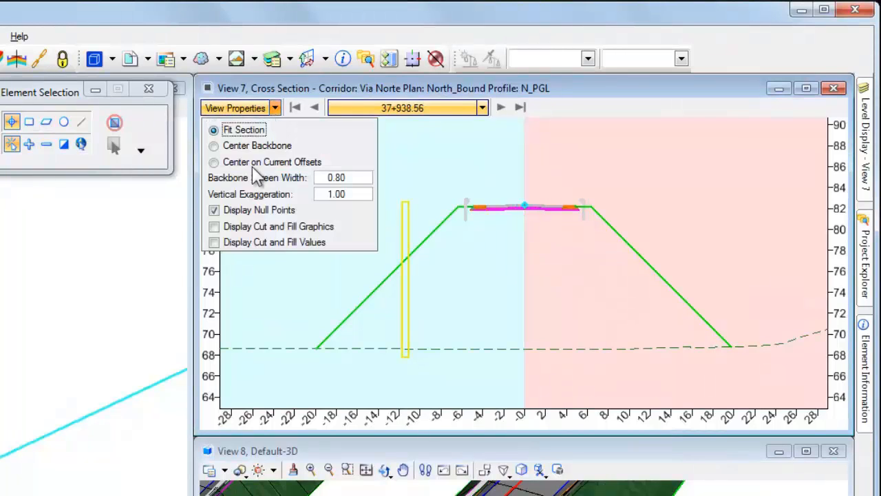
left_click(219, 230)
left_click(214, 242)
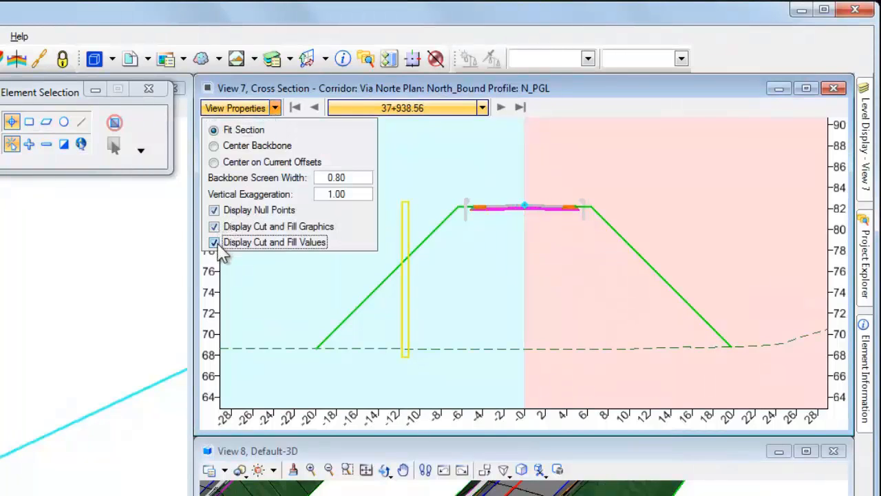
left_click(398, 153)
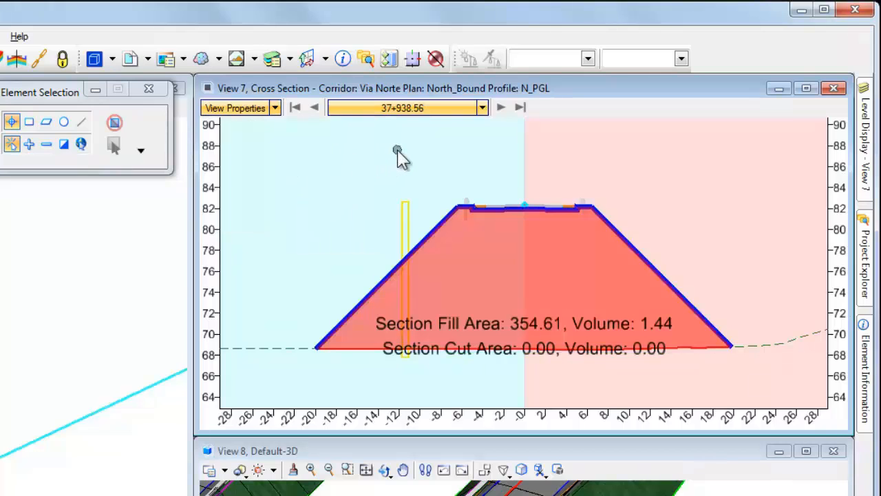
Step: Compare the cut and fill areas and volumes at the following stations, and return to station 37+938.56
left_click(501, 108)
left_click(502, 108)
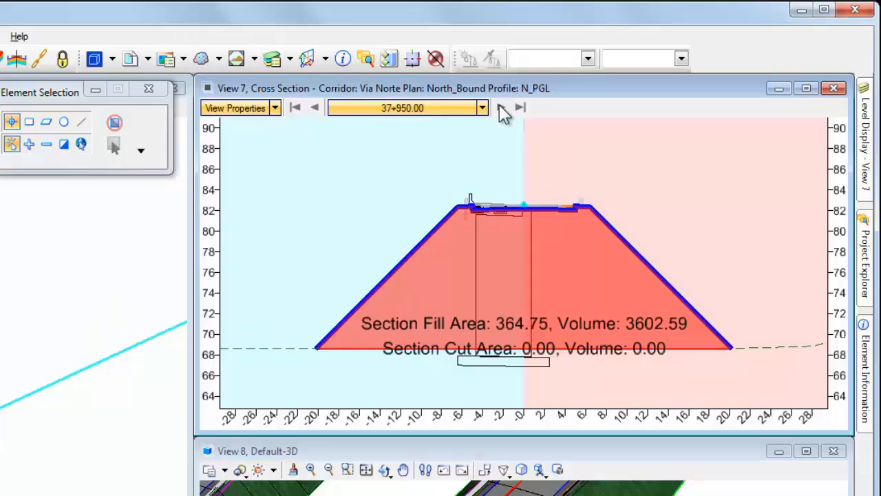
left_click(312, 108)
left_click(312, 108)
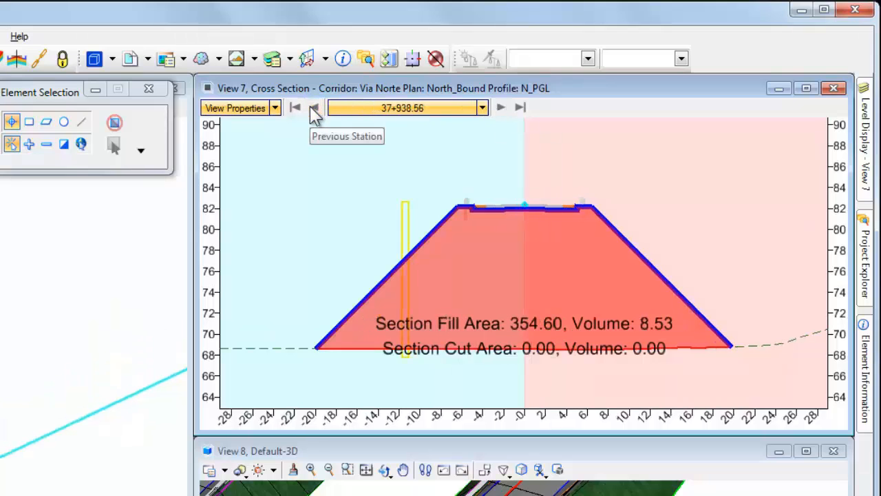
Step: Turn off the cut and fill values, the cut and fill graphics, and the null points in the cross-section view
left_click(276, 108)
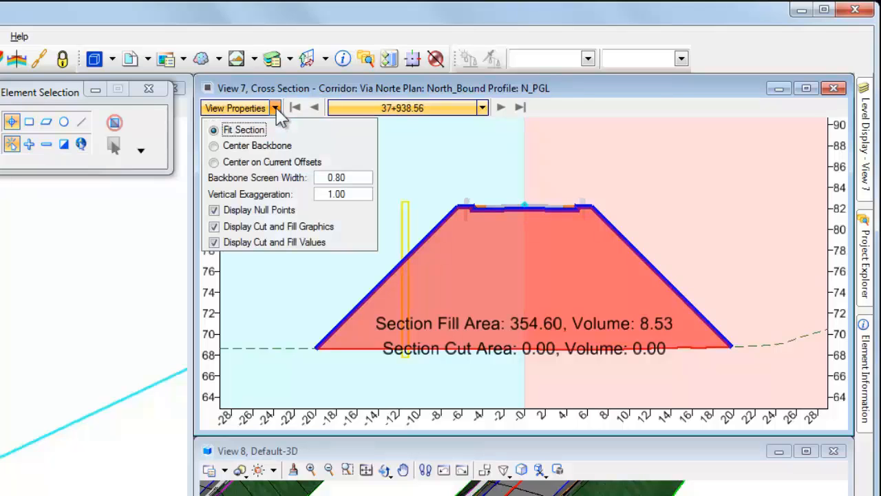
left_click(216, 245)
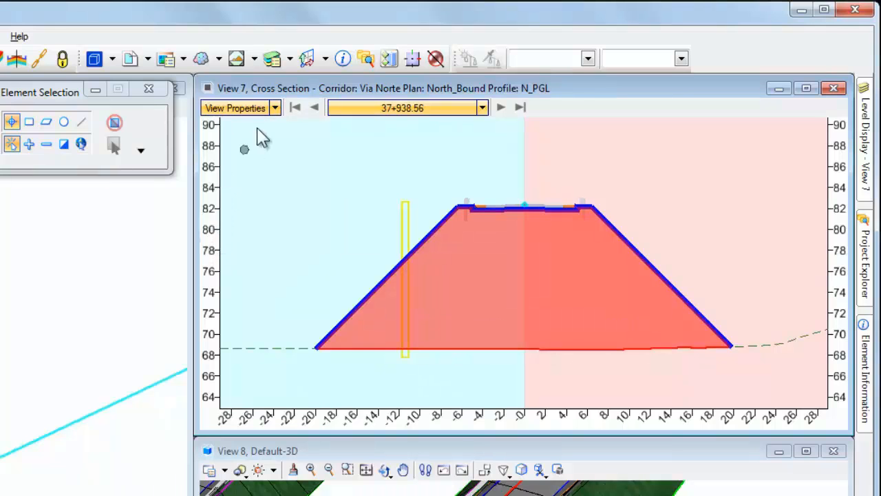
left_click(276, 108)
left_click(215, 227)
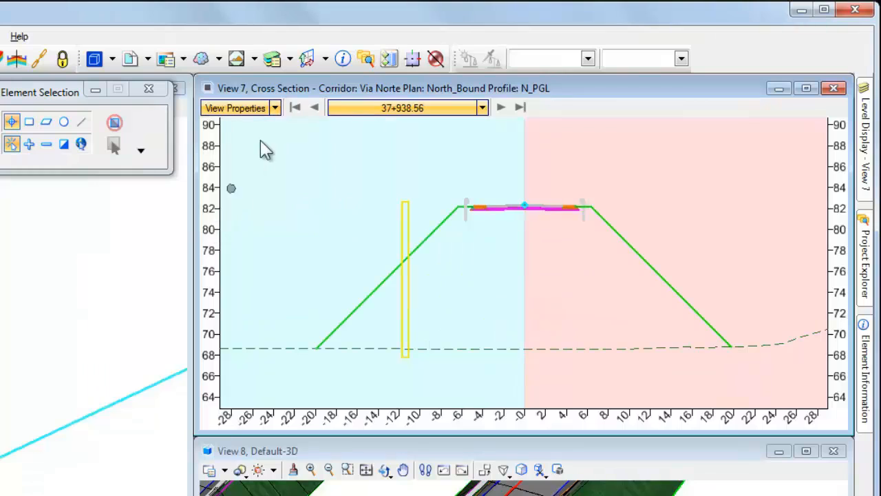
left_click(276, 108)
left_click(214, 210)
Step: Review the vertical exaggeration and backbone screen width settings of the cross-section view
left_click(276, 108)
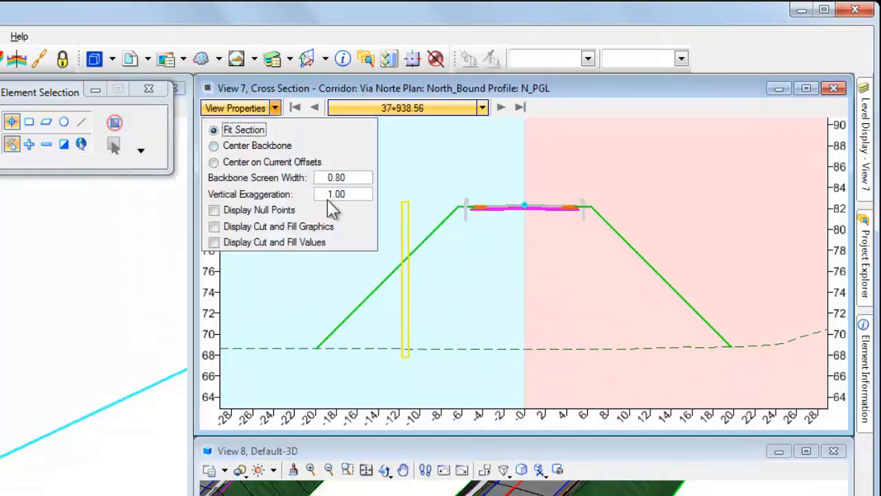
double_click(355, 196)
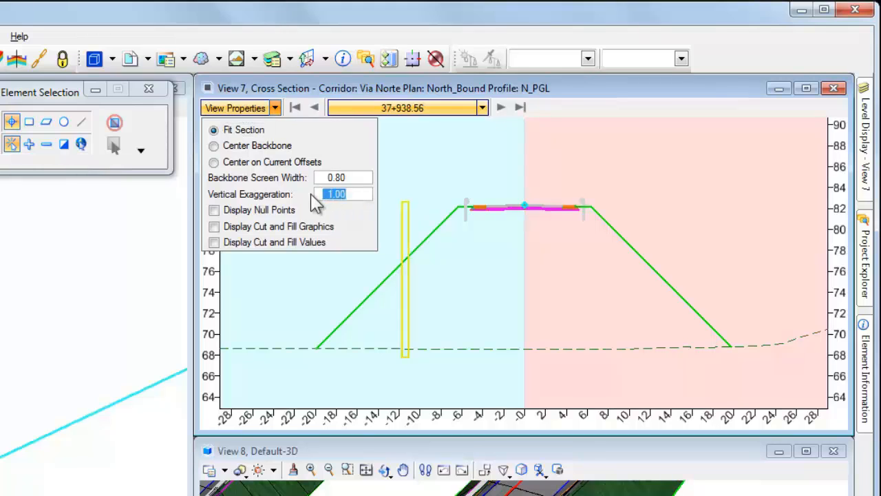
left_click(356, 178)
left_click(407, 165)
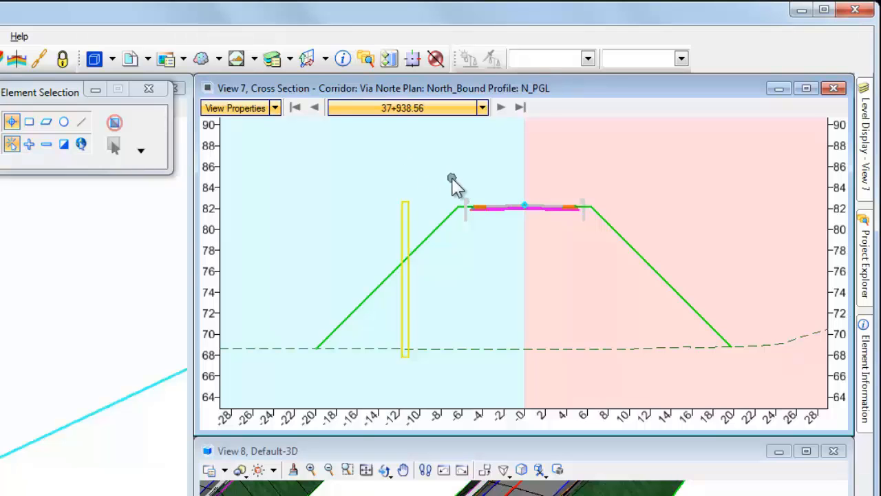
Step: Examine the adjacent bridge beside the corridor's section, and step back to station 37+938.53
scroll(454, 185, "down", 5)
middle_click_drag(372, 197, 467, 249)
scroll(478, 270, "up", 2)
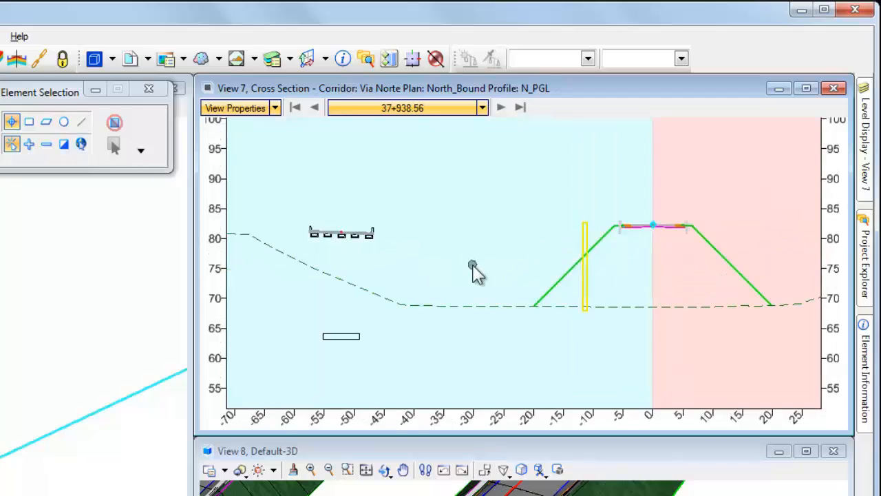
left_click(315, 108)
left_click(314, 108)
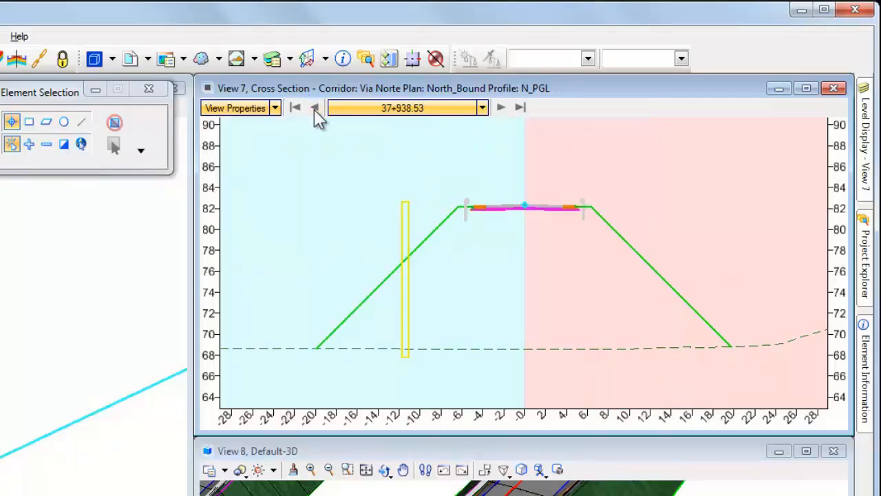
Step: Frame the cross section to include the adjacent bridge, and set the view to center on current offsets
left_click(275, 108)
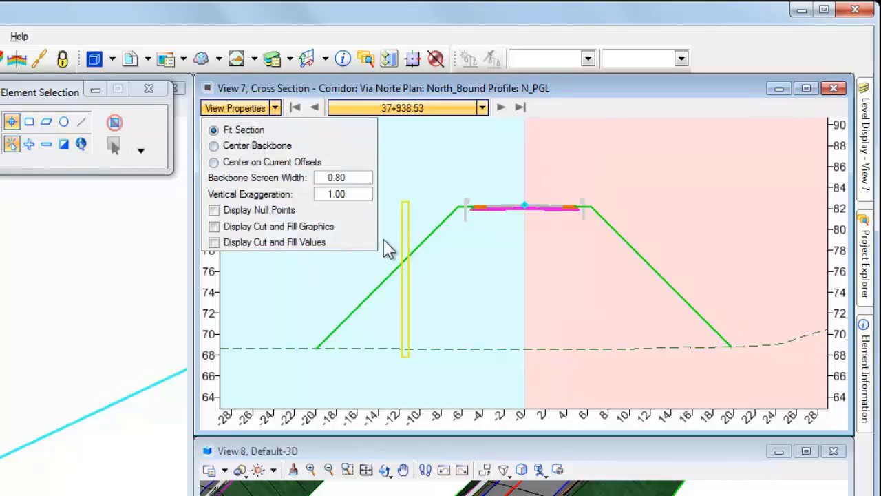
scroll(375, 244, "down", 4)
middle_click_drag(311, 256, 463, 251)
scroll(448, 254, "up", 3)
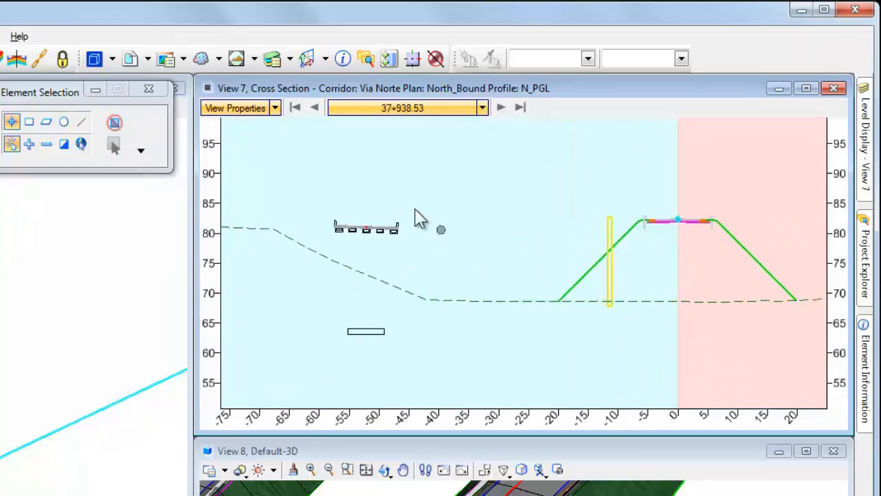
left_click(275, 109)
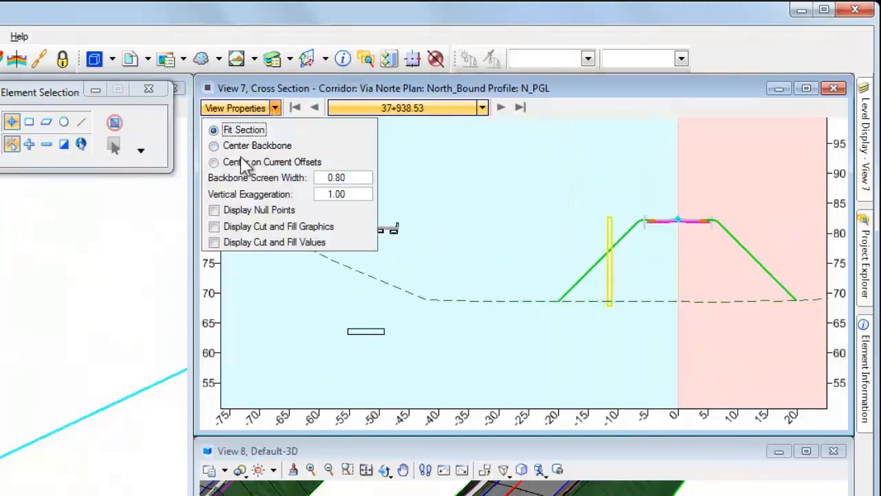
left_click(216, 162)
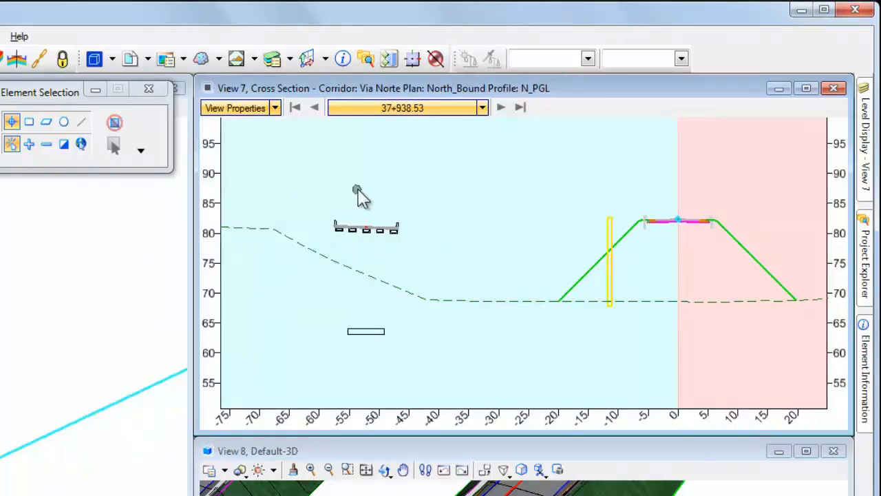
Step: Step forward to station 37+938.56 and back to 37+911.53 to review both corridors with the current offsets
left_click(502, 108)
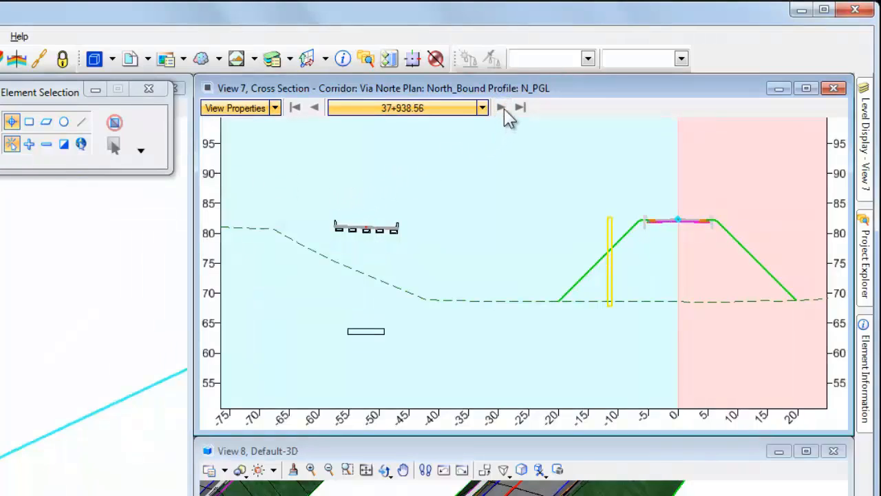
left_click(318, 109)
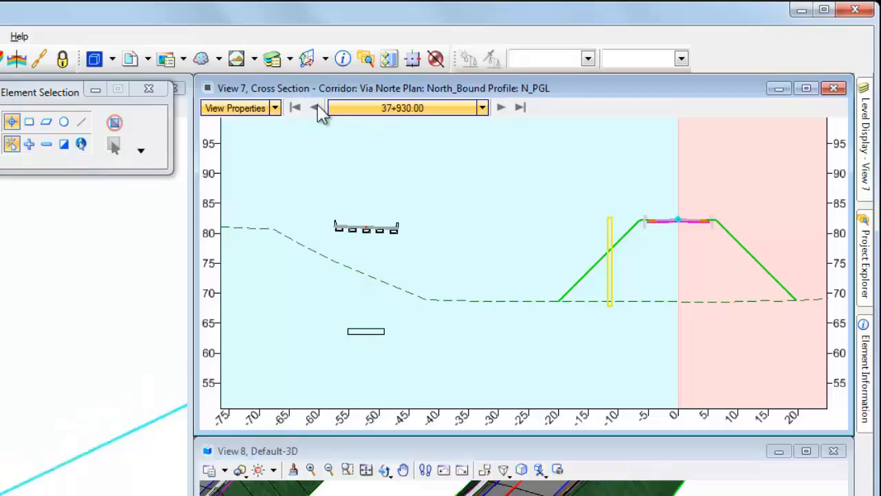
left_click(318, 109)
left_click(318, 109)
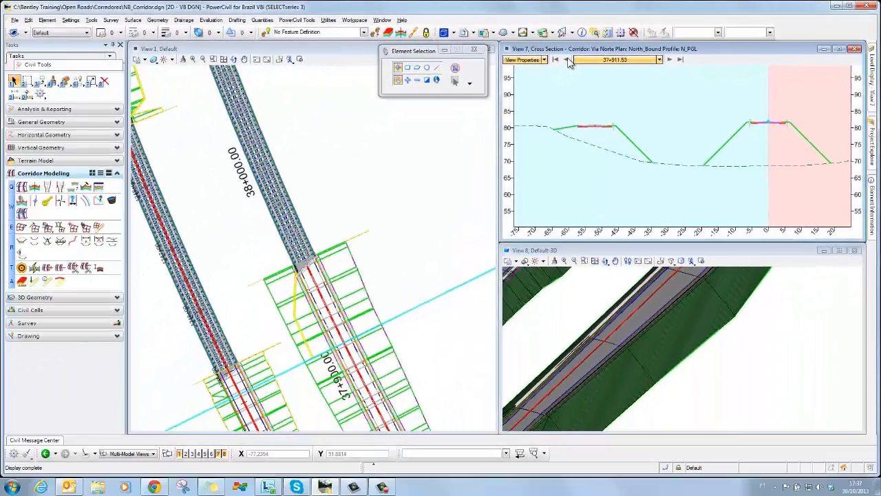
left_click(391, 94)
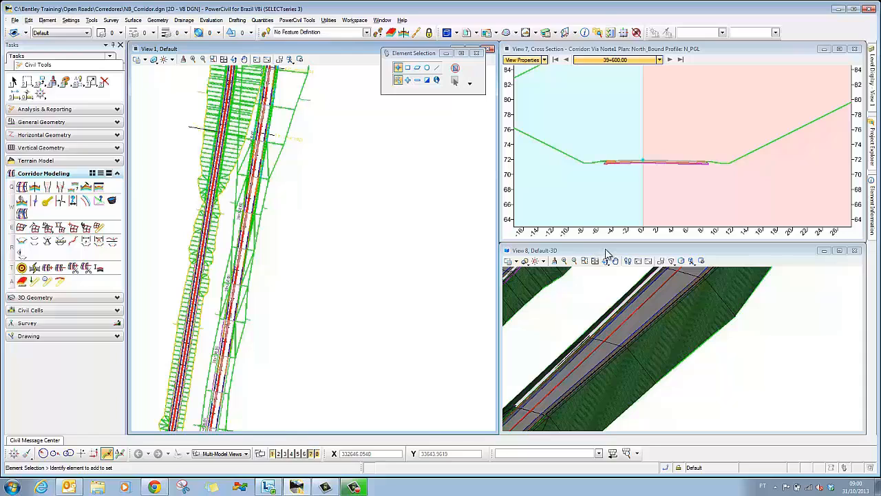
Step: Attach drainage.dgn as a Coincident World reference to the 3D model
left_click(608, 255)
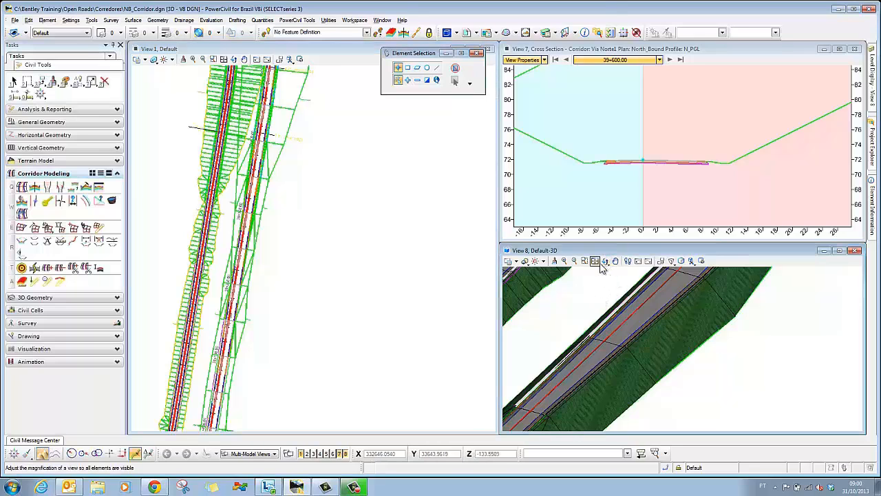
left_click(604, 269)
scroll(675, 367, "up", 5)
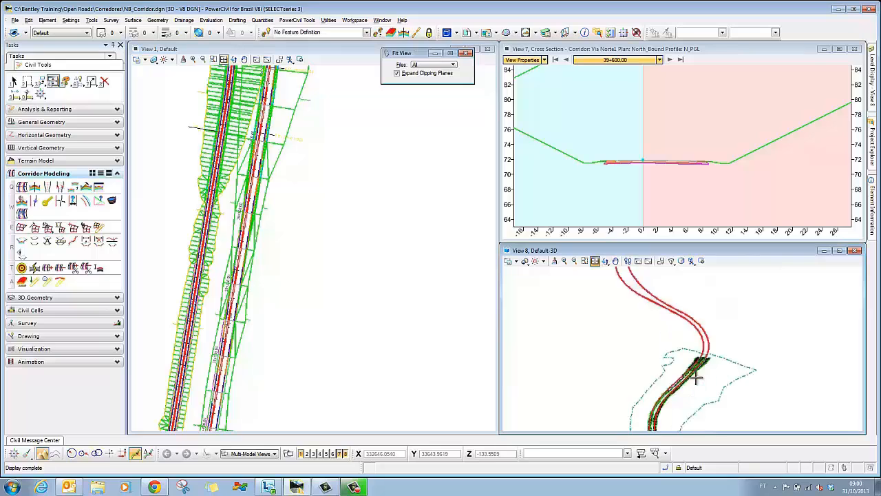
middle_click_drag(691, 376, 667, 330)
right_click(667, 329)
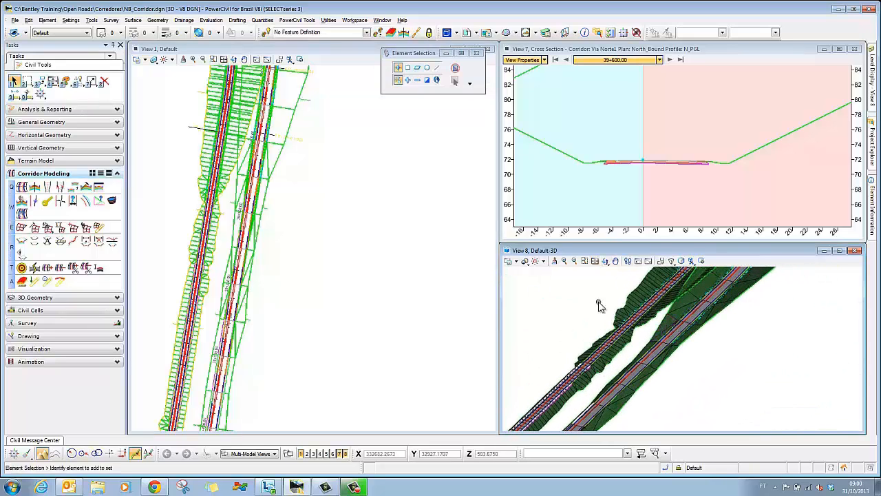
left_click(469, 33)
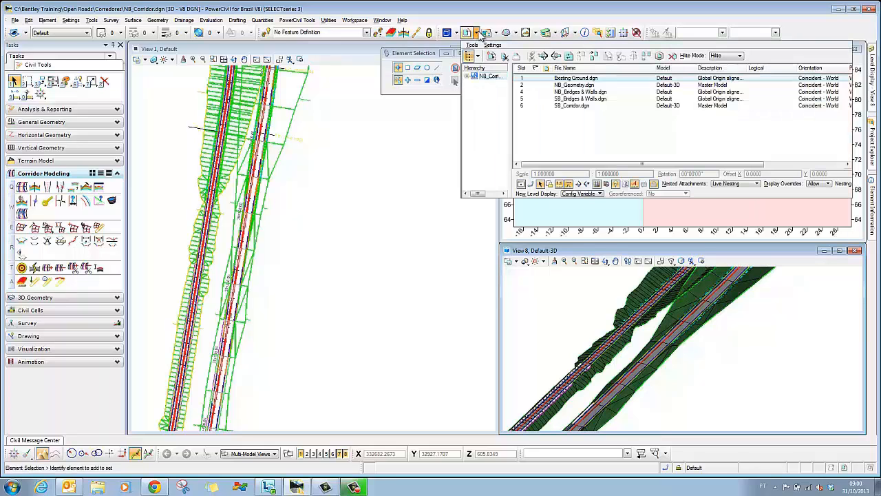
left_click(491, 56)
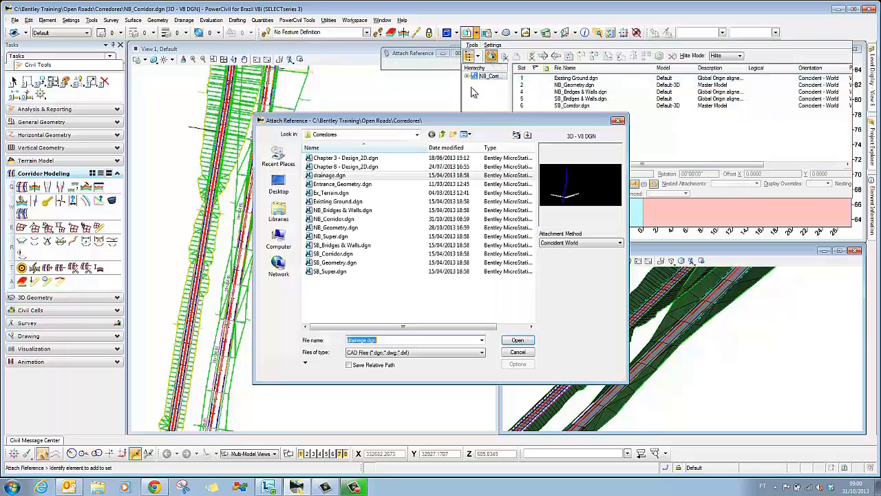
left_click(329, 176)
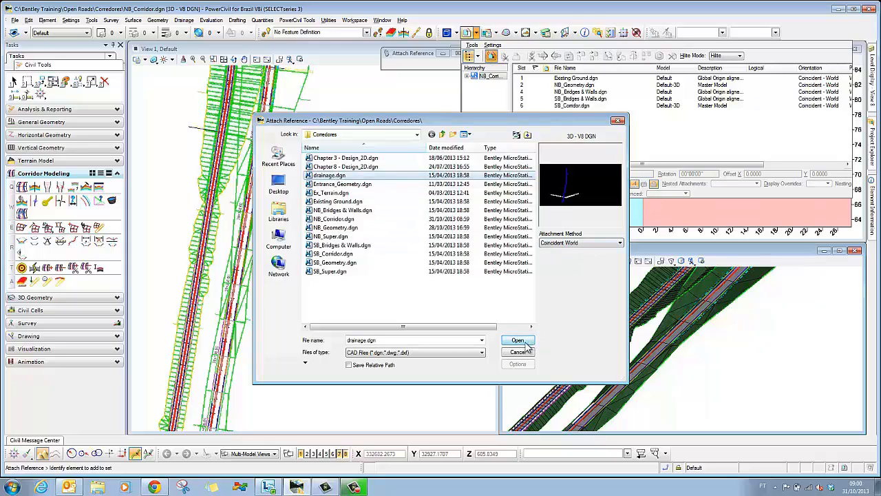
left_click(524, 342)
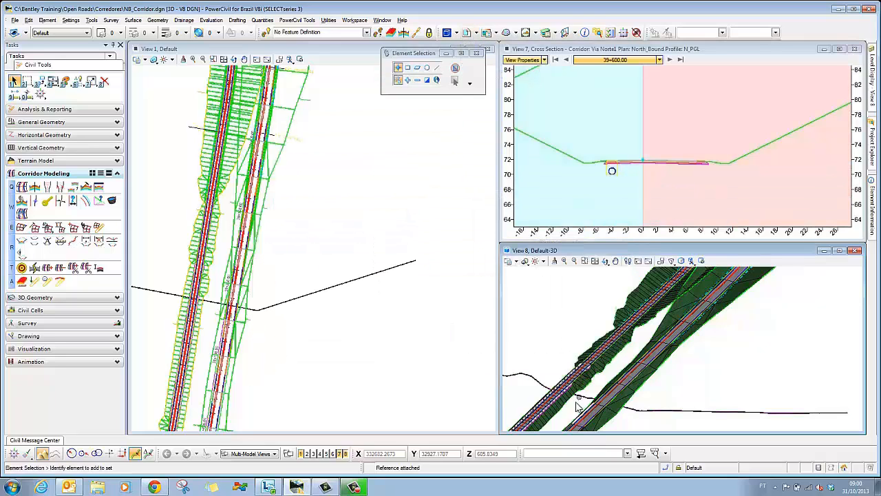
Step: Examine the referenced drainage culvert crossing beneath both corridors in the 3D view from several angles
middle_click_drag(579, 406, 604, 394, "shift")
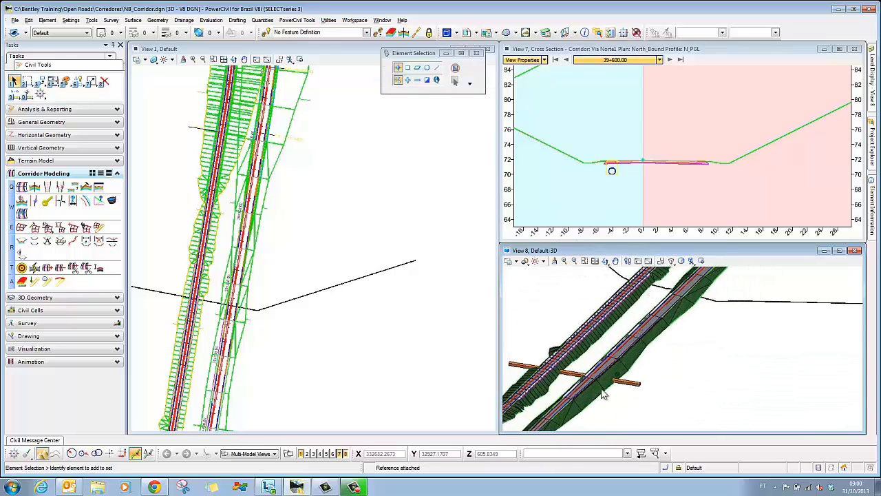
scroll(604, 394, "up", 5)
middle_click_drag(616, 337, 677, 337)
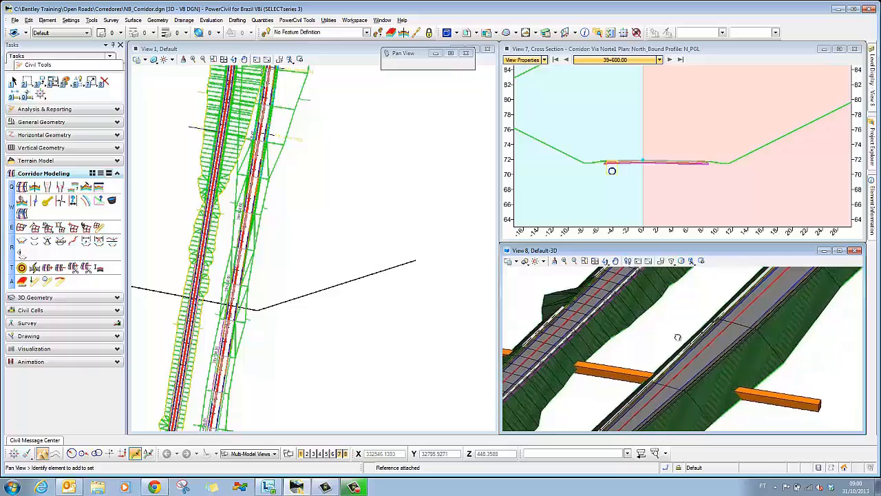
right_click(678, 338)
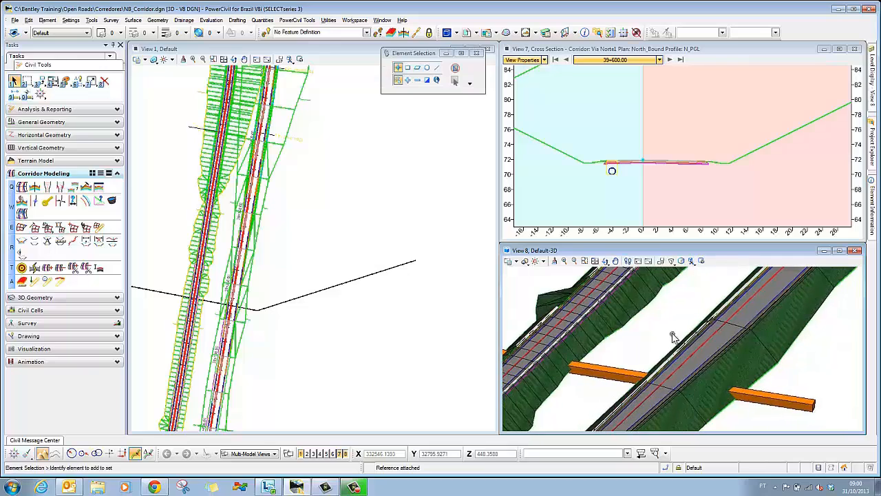
left_click(606, 262)
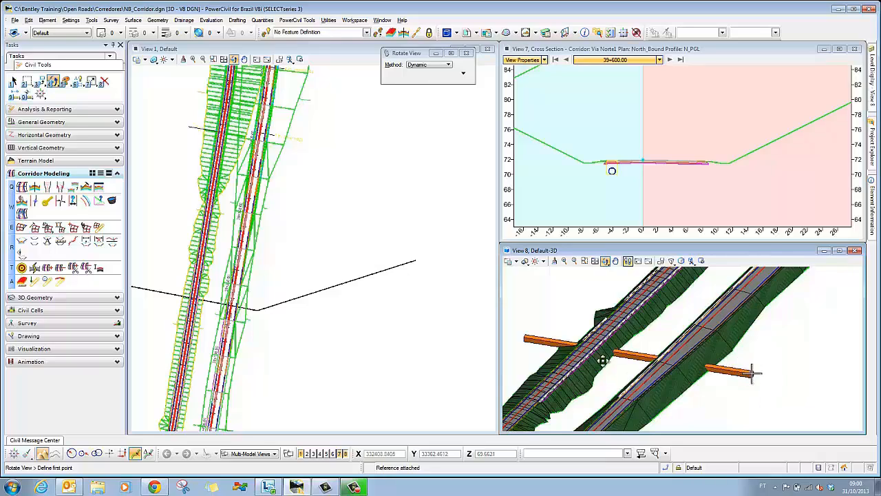
left_click(753, 373)
left_click(651, 352)
left_click_drag(651, 352, 628, 342)
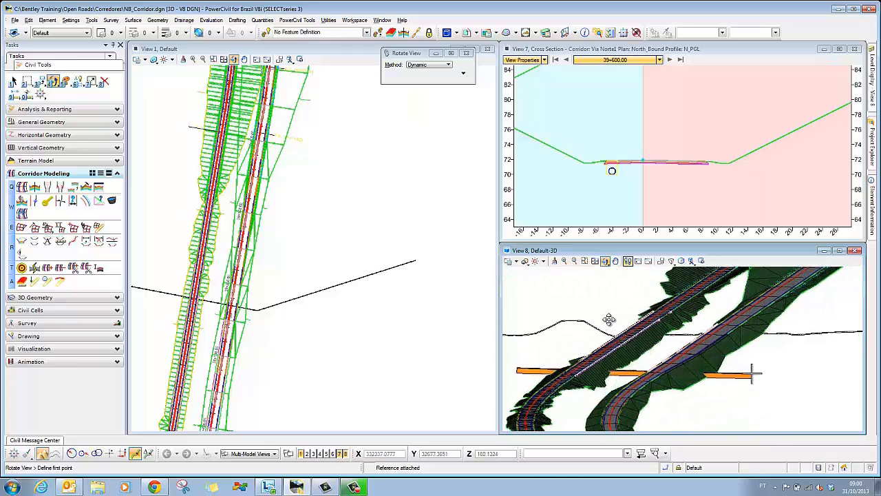
right_click(609, 319)
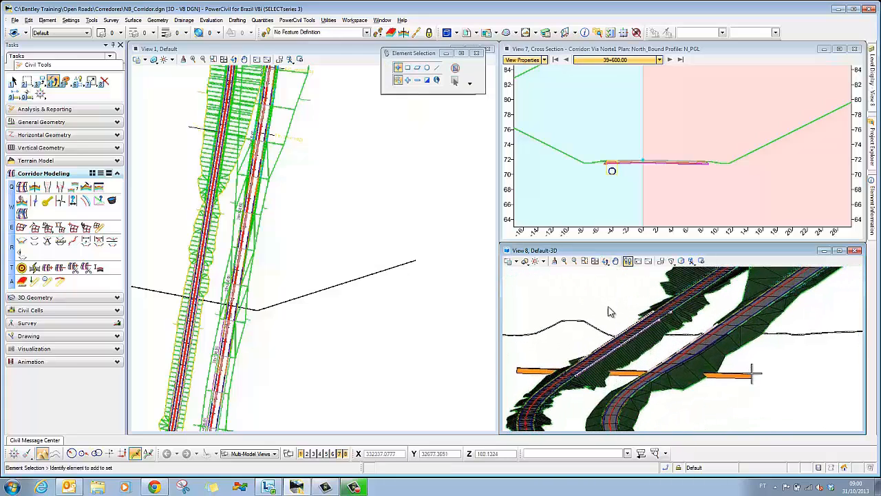
Step: Review the drainage pipe in the cross sections at stations 39+620.00 and 39+600.00, and go back to 39+350.00
left_click(338, 224)
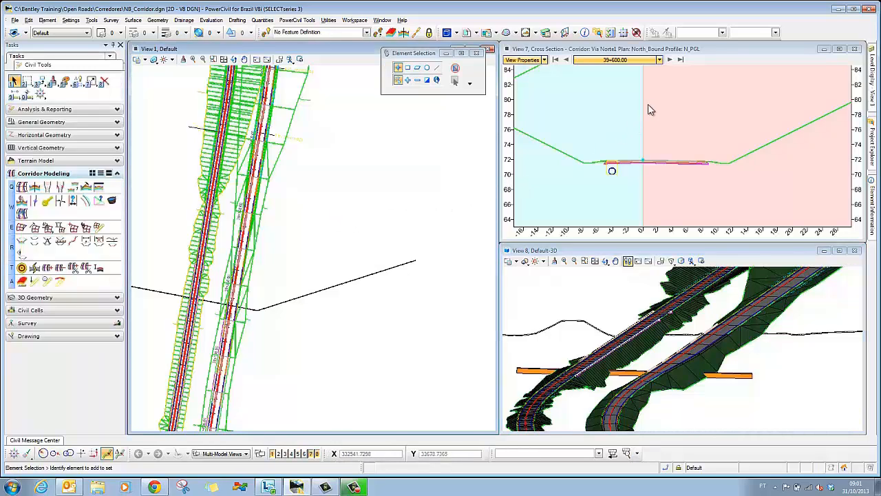
left_click(680, 60)
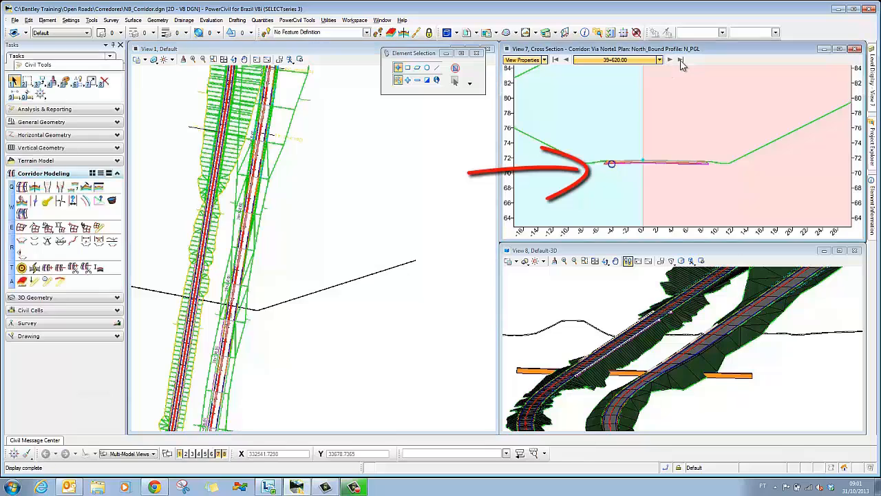
left_click(566, 61)
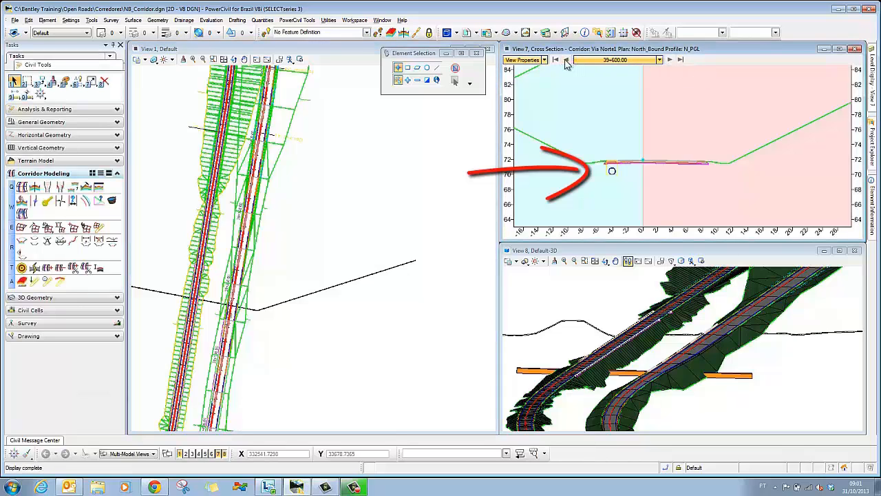
left_click(566, 61)
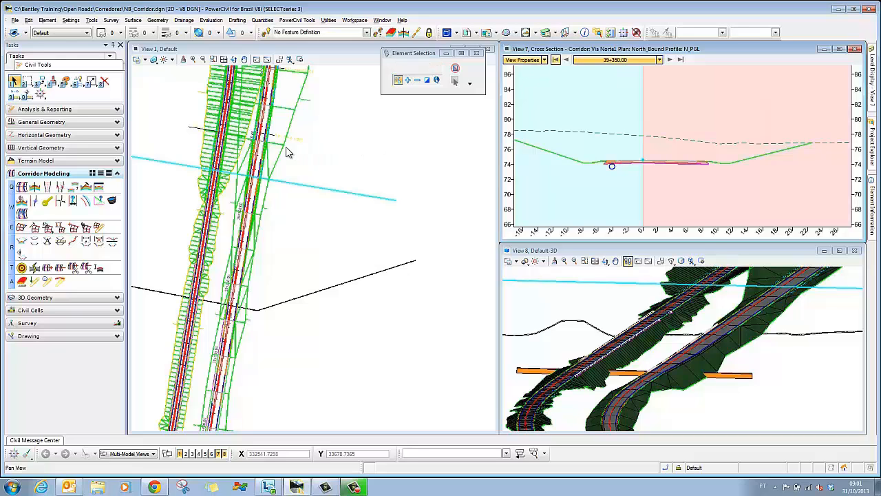
Step: Locate the cross-section station via datapoint at the drainage inlet just past 39+400.00 in the plan view, at 39+411.29
scroll(254, 191, "up", 5)
scroll(250, 190, "up", 3)
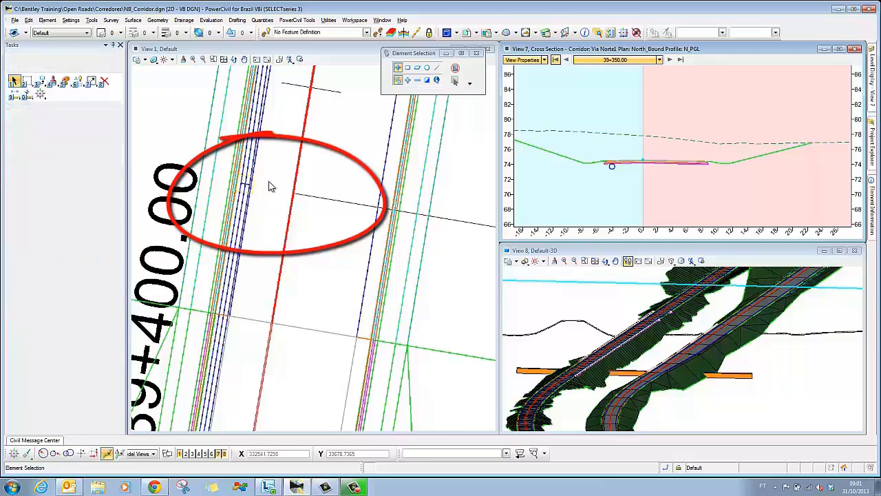
left_click(265, 187)
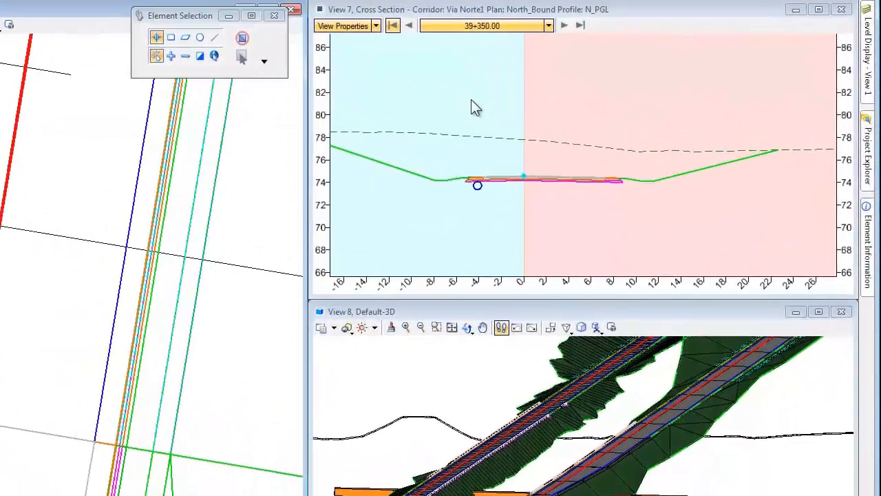
right_click(610, 110)
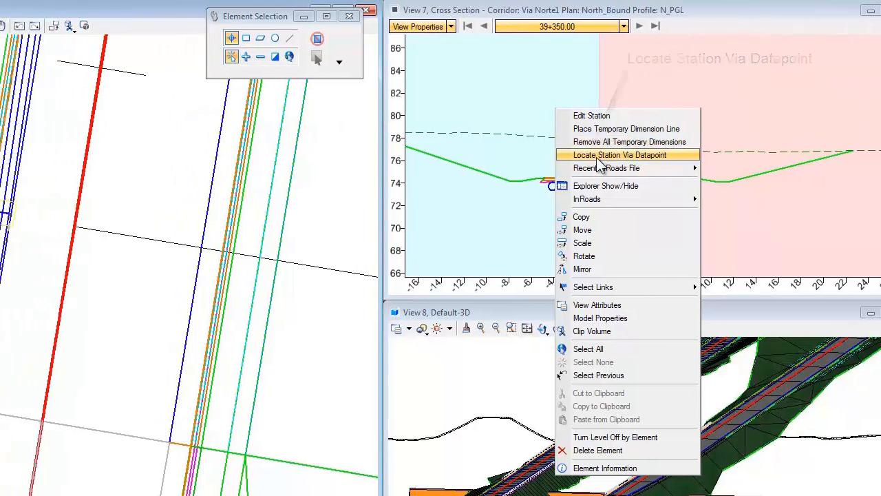
left_click(523, 155)
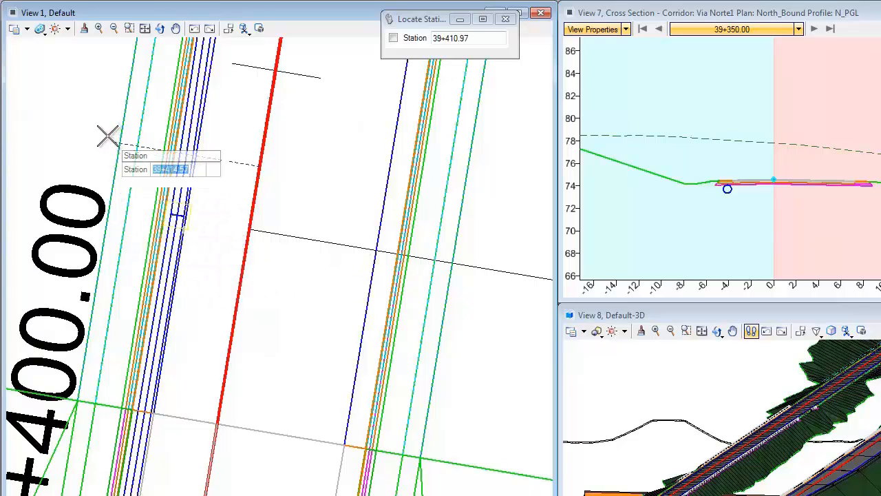
left_click(129, 204)
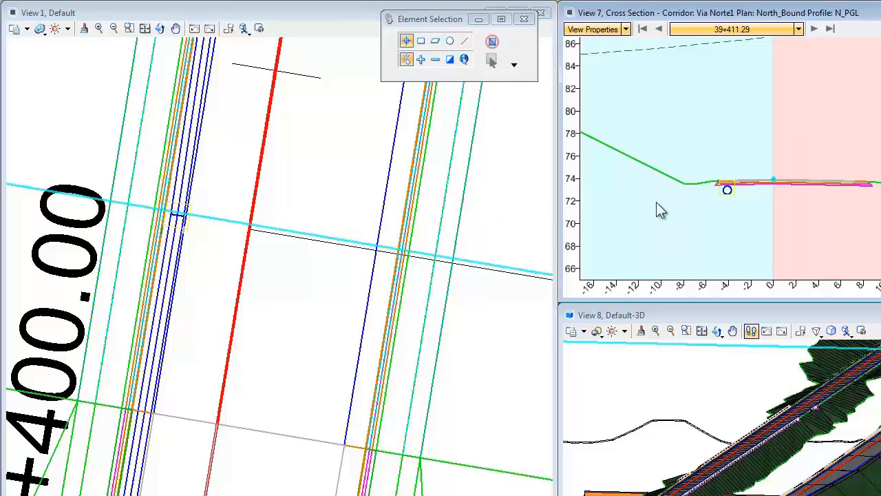
Step: Inspect the inlet and pipe beneath the pavement edge closely, and follow the pipe through the stations up to 39+550.00
scroll(742, 198, "up", 5)
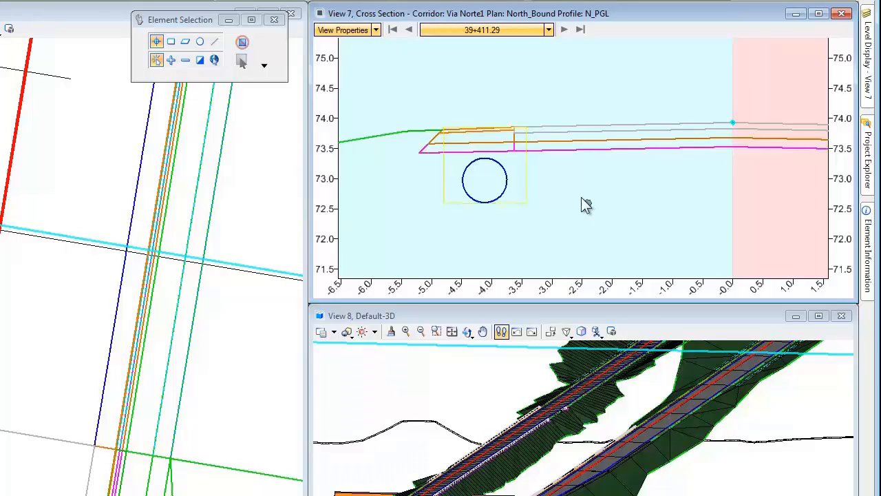
left_click(565, 29)
left_click(565, 29)
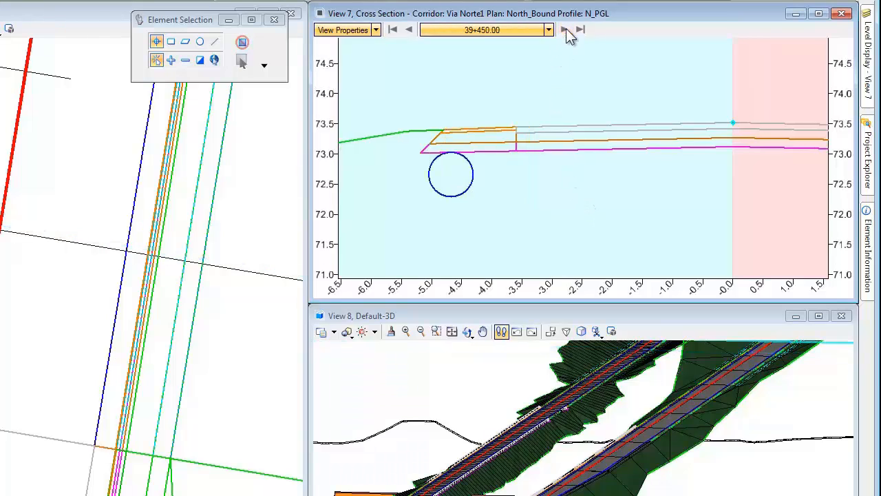
left_click(564, 30)
left_click(564, 29)
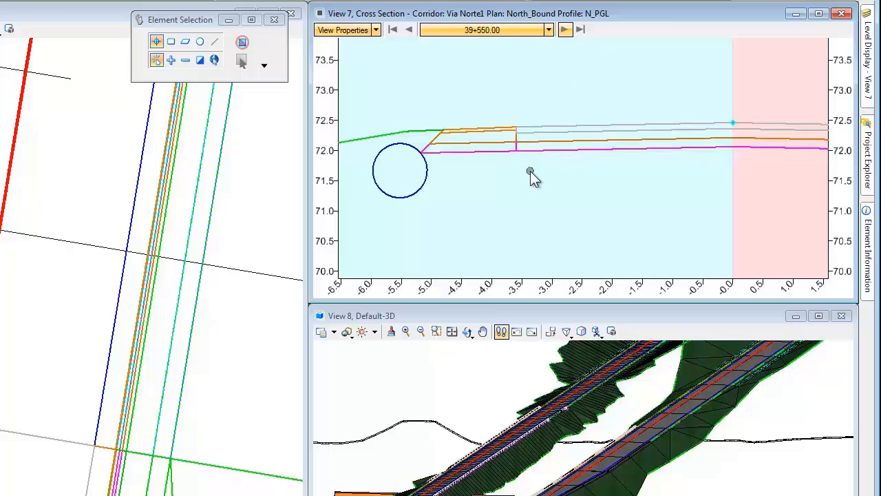
Step: Place a temporary dimension line from the centerline to the right edge of pavement in the 39+550.00 cross section
scroll(531, 172, "down", 5)
middle_click_drag(613, 186, 549, 202)
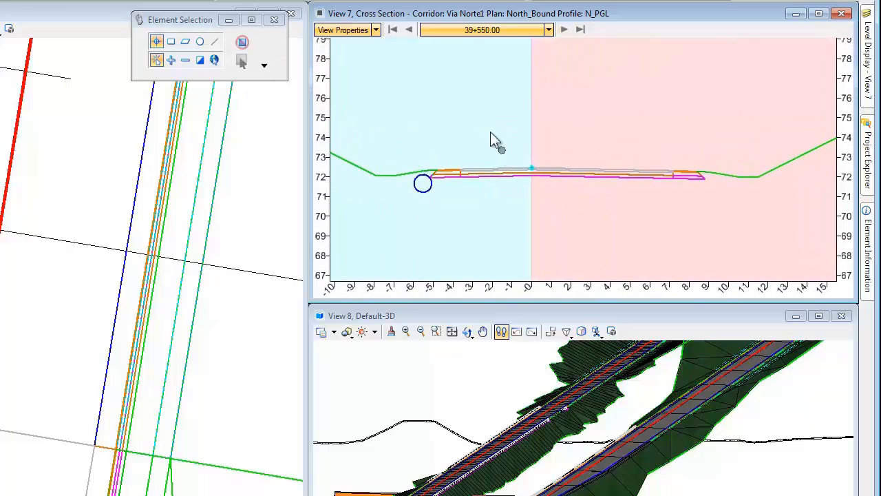
right_click(470, 94)
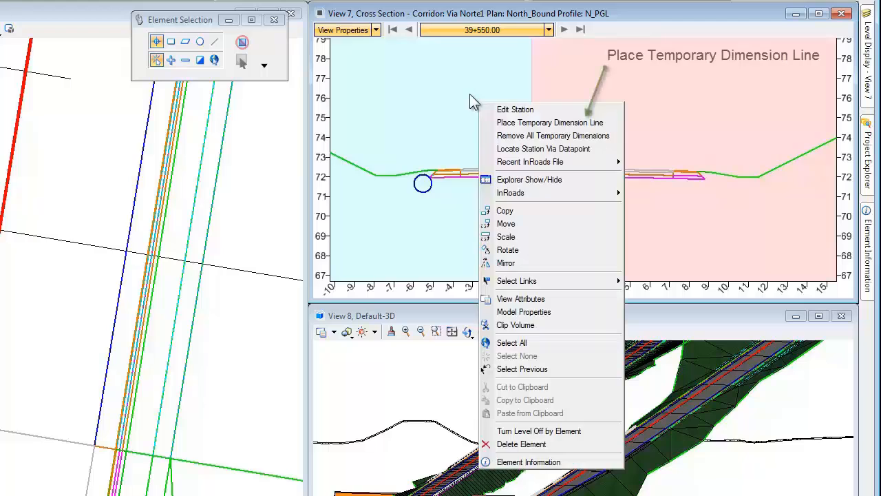
left_click(551, 124)
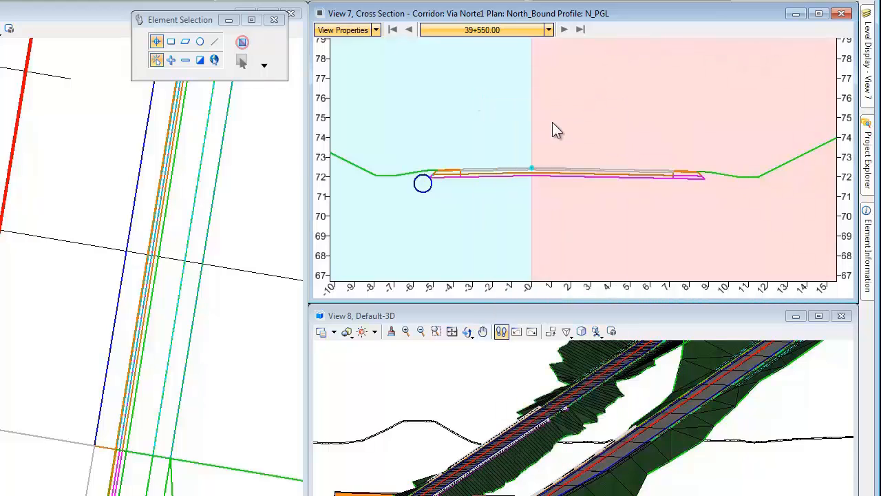
left_click(532, 163)
left_click(657, 149)
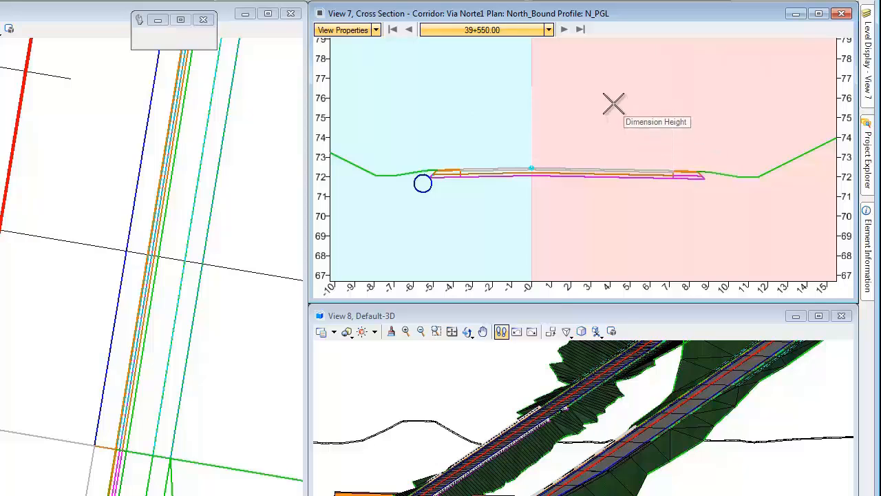
left_click(608, 92)
Step: Place a second temporary dimension line from the centerline to the left edge of pavement, level with the first one
left_click(529, 162)
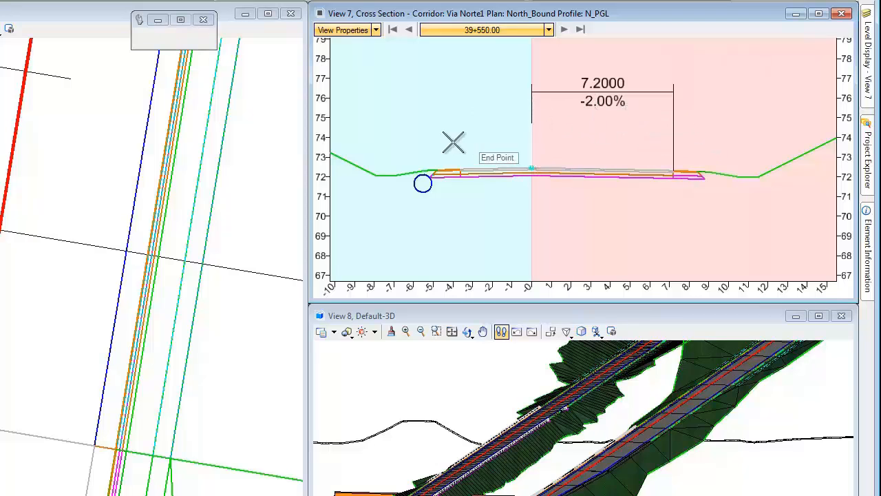
left_click(457, 160)
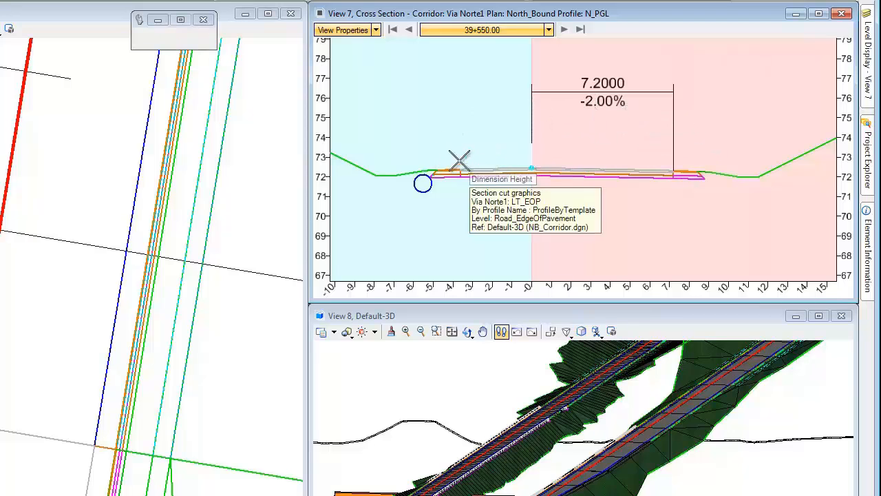
left_click(496, 91)
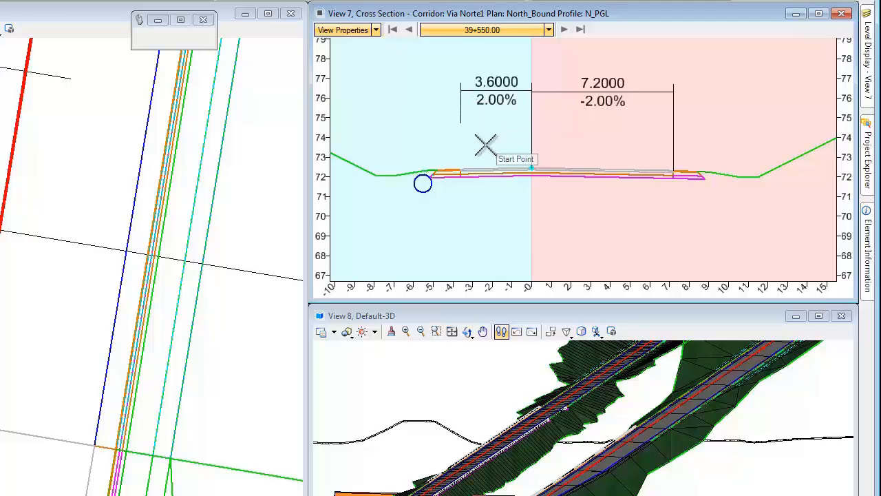
Step: Check the dimensioned section at station 39+450.00 and return to station 39+550.00
left_click(411, 29)
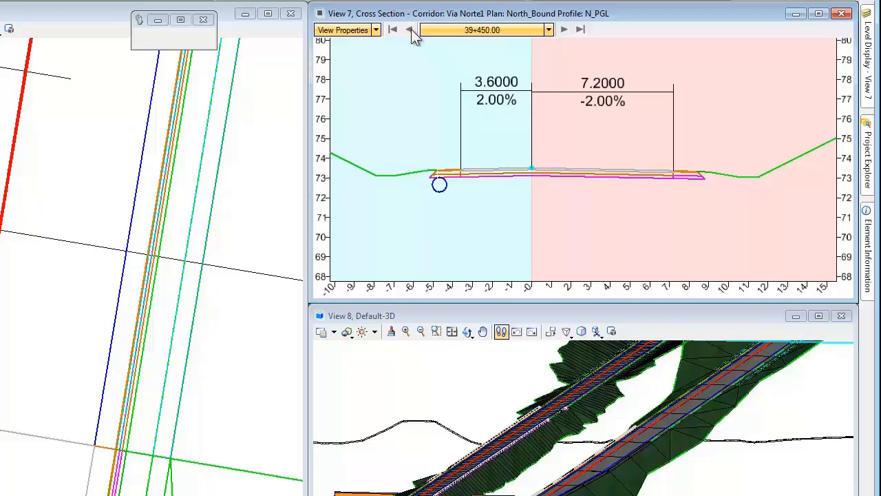
left_click(564, 30)
left_click(564, 30)
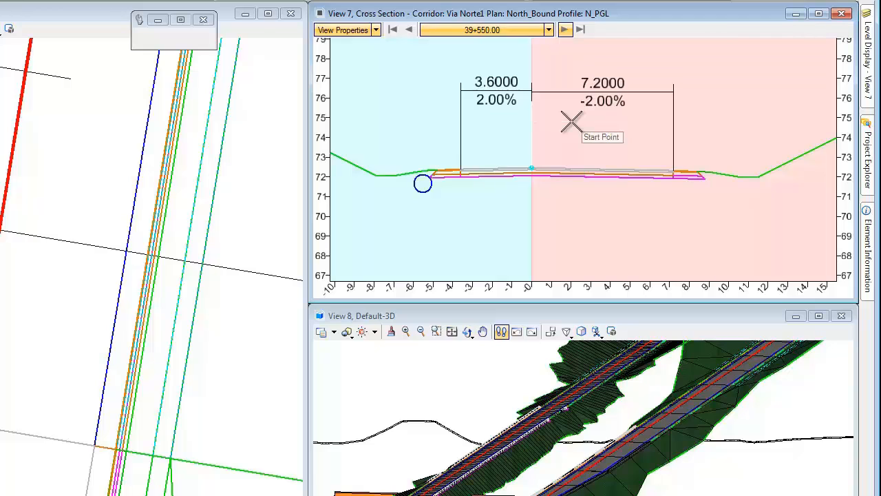
Step: Remove all temporary dimensions from the cross section view
key("Escape")
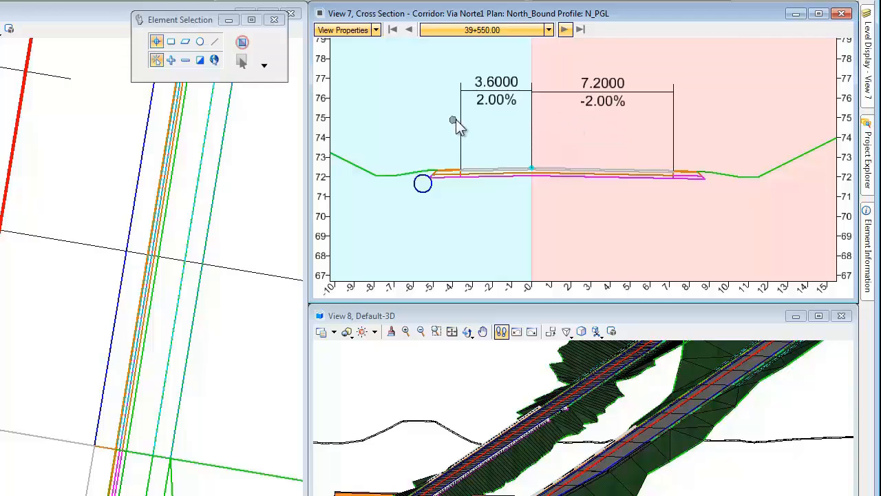
right_click(428, 120)
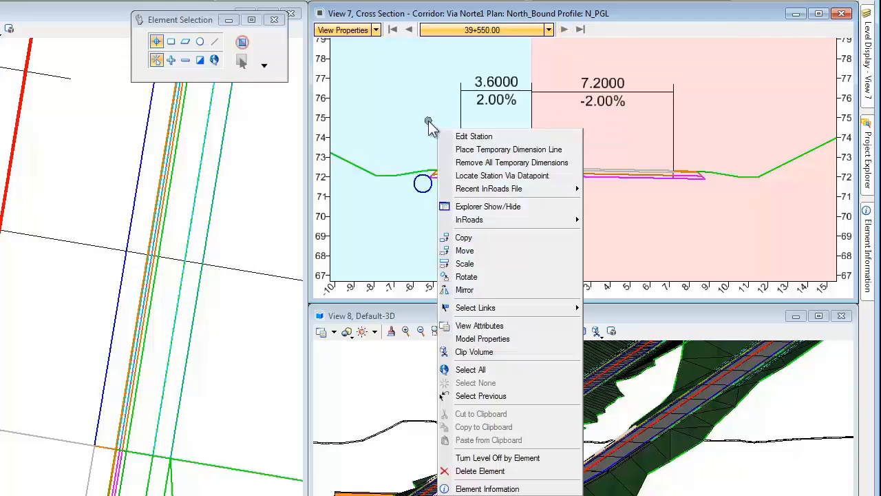
left_click(494, 163)
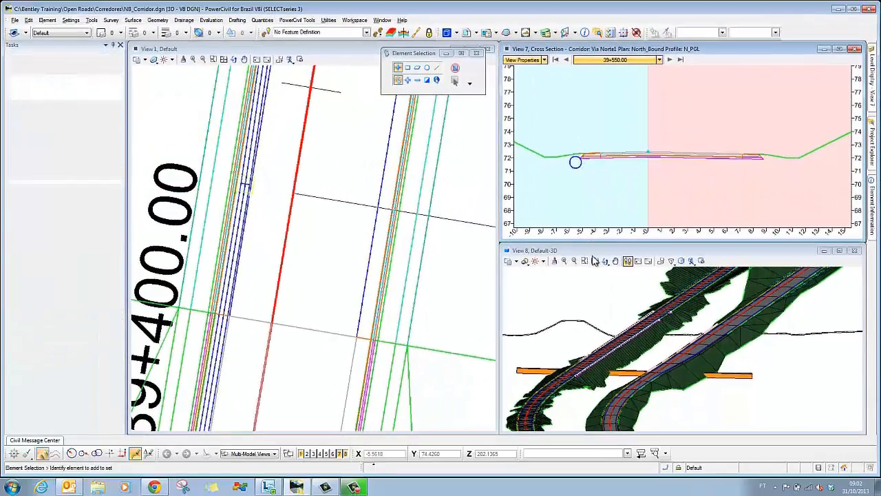
Step: Examine the bridge abutment and the retaining wall in the adjoining embankment closely in the 3D view
left_click(596, 262)
scroll(769, 374, "up", 6)
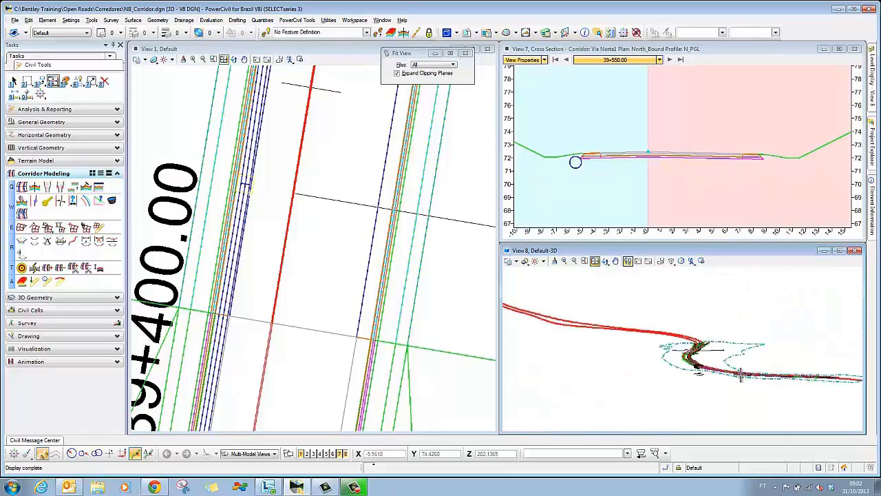
scroll(627, 347, "up", 5)
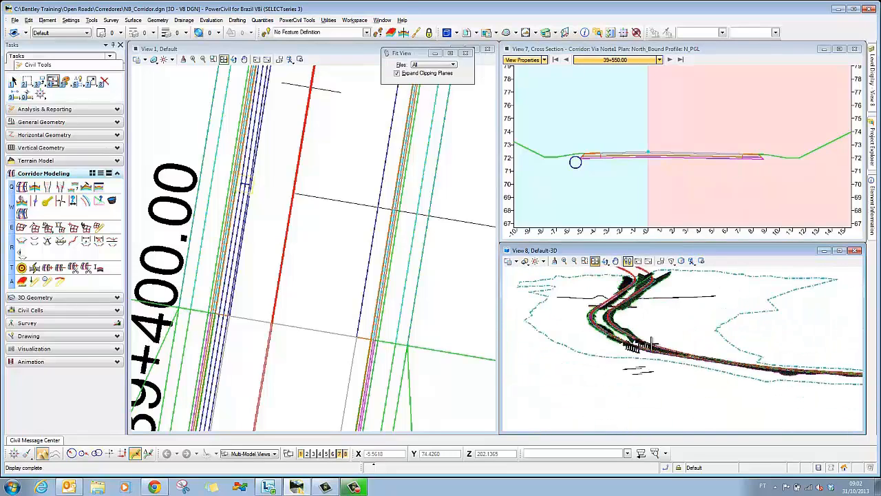
left_click(606, 261)
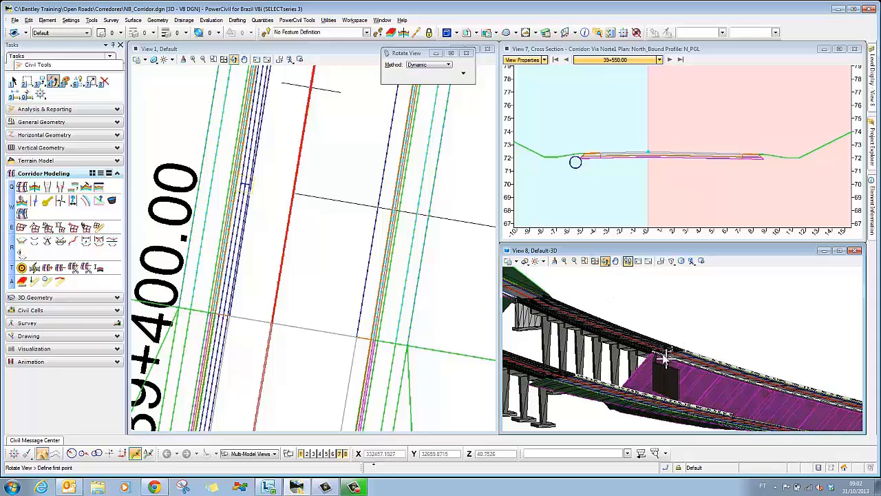
left_click_drag(666, 353, 789, 360)
middle_click_drag(789, 359, 767, 365, "shift")
middle_click_drag(691, 365, 693, 348)
scroll(693, 348, "up", 2)
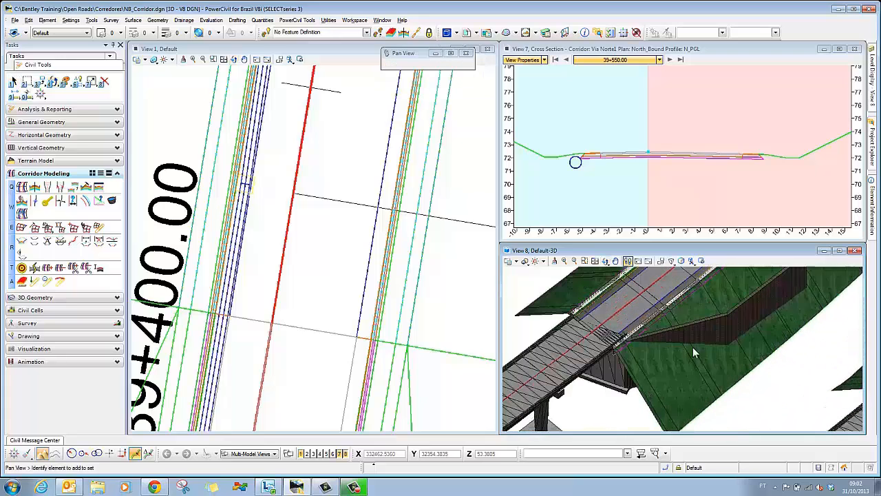
scroll(807, 361, "down", 2)
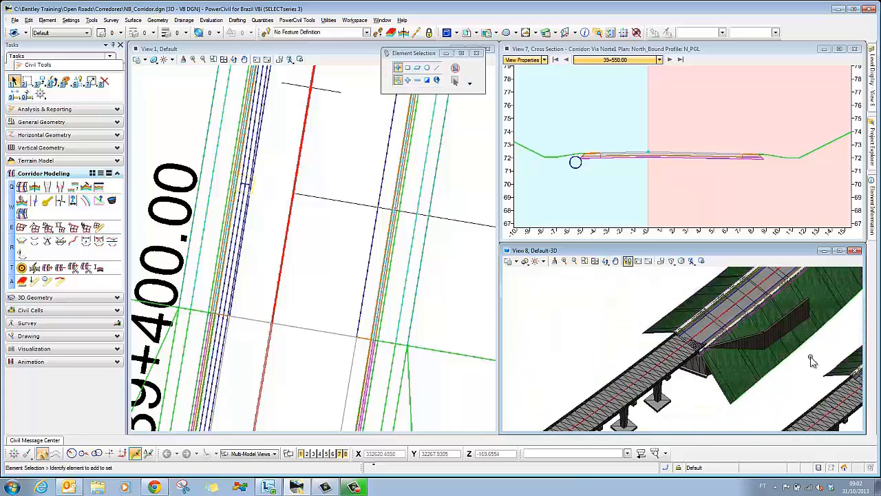
scroll(789, 360, "up", 4)
scroll(792, 361, "down", 1)
scroll(794, 361, "down", 3)
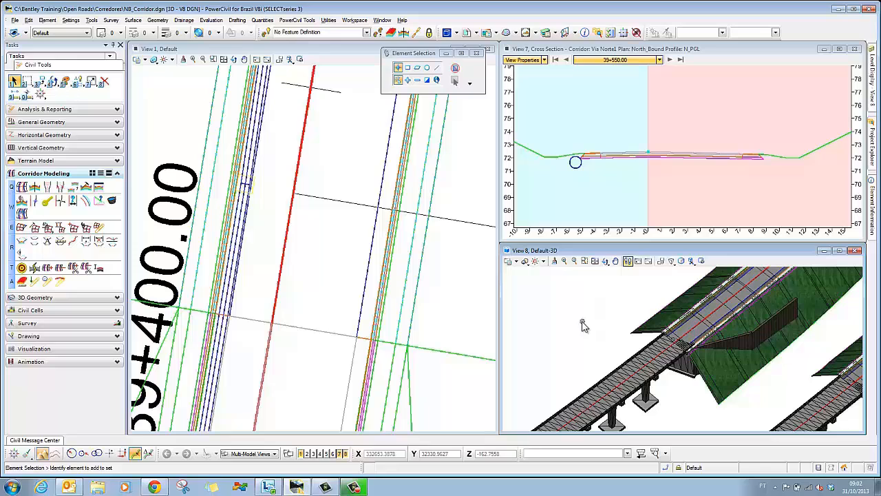
Step: Open the dynamic cross sections of the Via Norte corridor in View 7, picking the corridor just before the bridge in the plan view
left_click(224, 59)
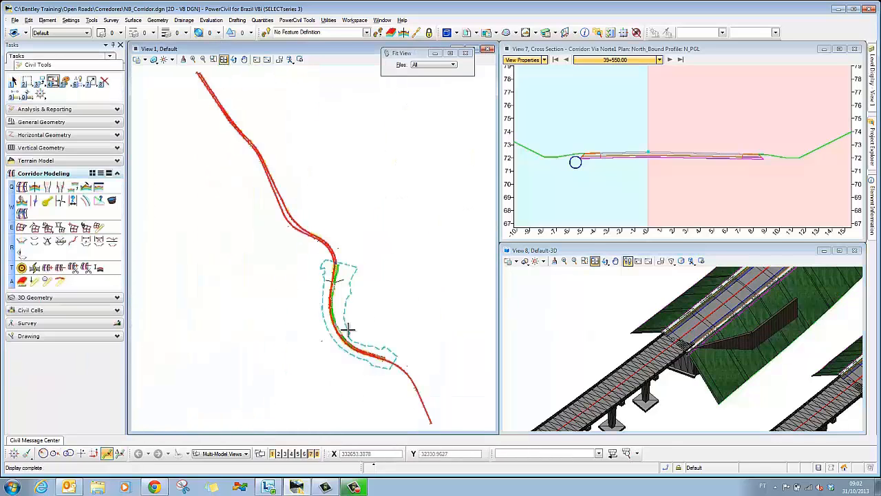
scroll(348, 330, "up", 5)
scroll(235, 181, "up", 6)
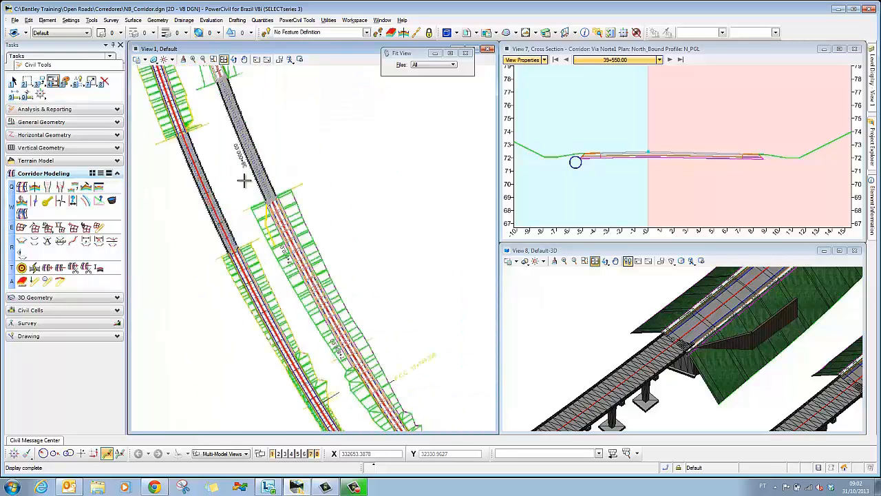
right_click(238, 274)
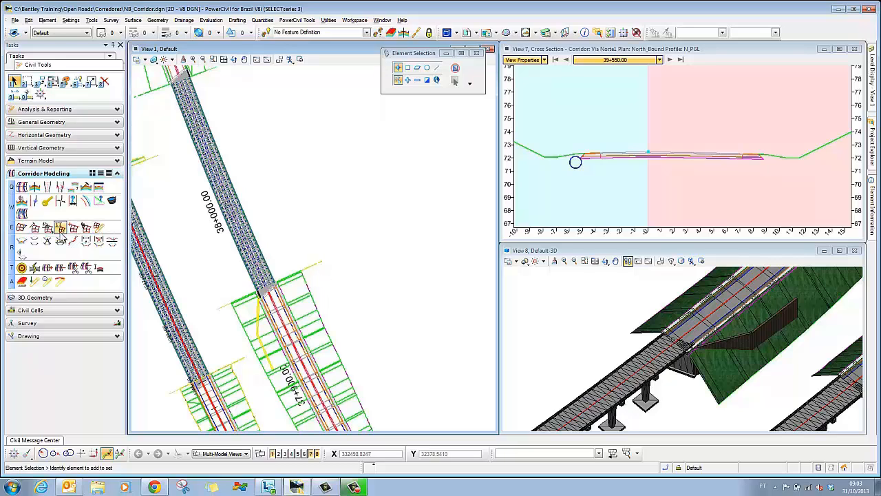
left_click(26, 245)
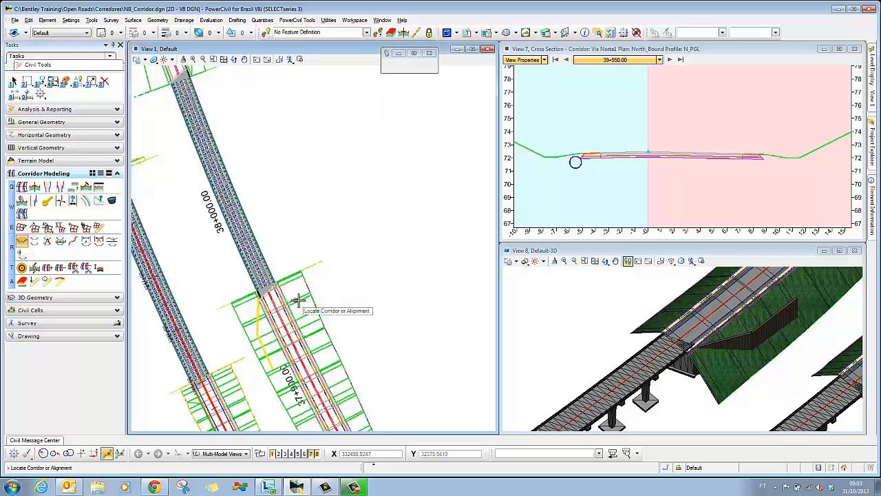
left_click(364, 294)
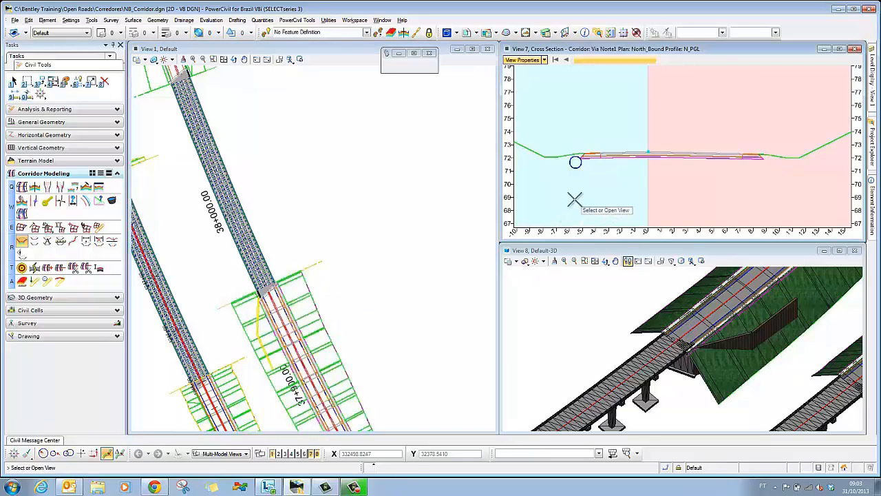
left_click(575, 199)
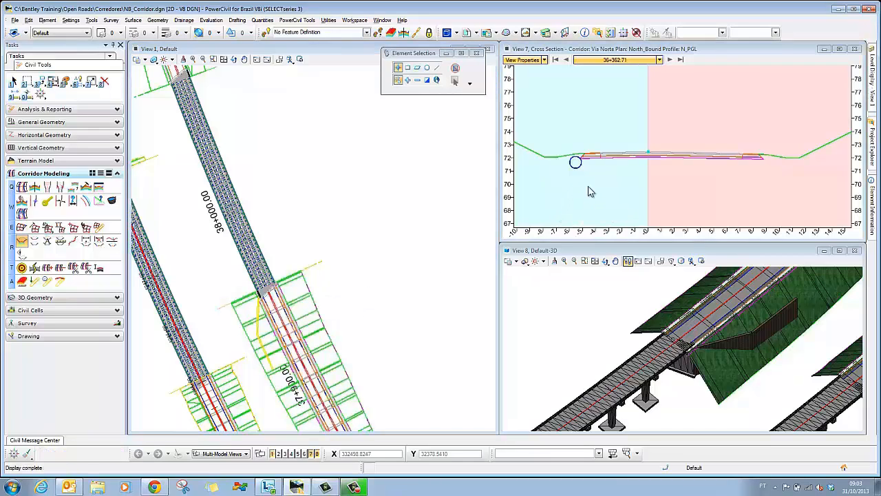
Step: Review the corridor's last cross section at station 37+952.67, and step back to the retaining wall section at station 37+940.00
left_click(681, 60)
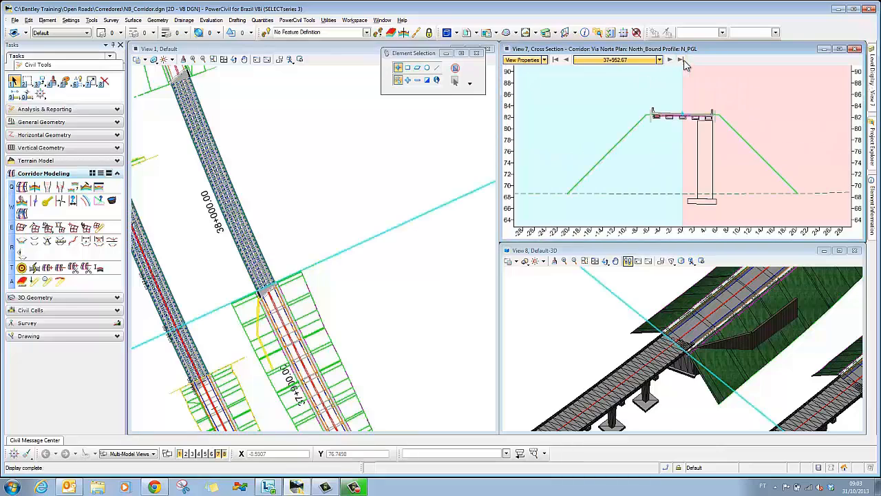
left_click(566, 60)
left_click(566, 60)
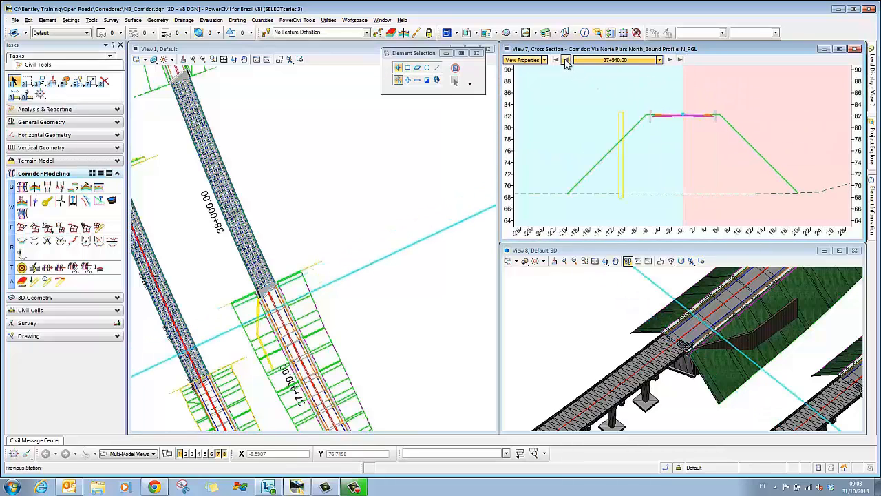
Step: Open target aliasing for the Via Norte corridor, picking its embankment section just before the bridge in the plan view
scroll(300, 303, "up", 1)
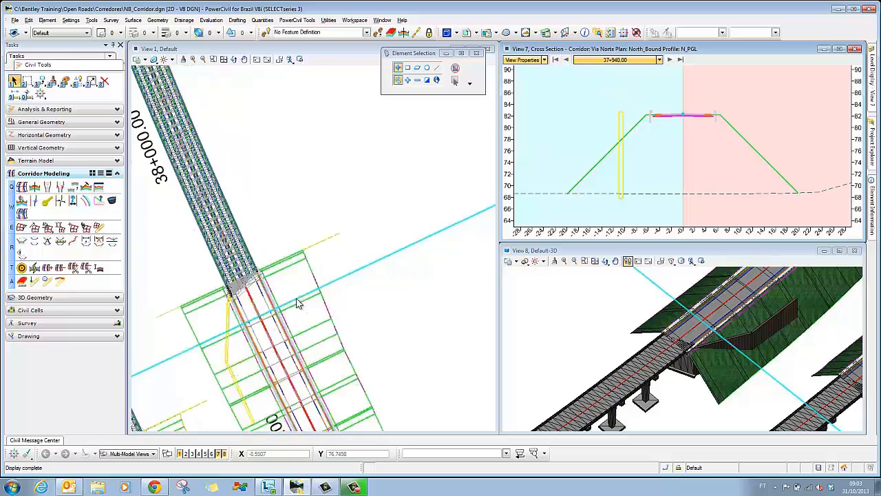
middle_click_drag(299, 304, 295, 213)
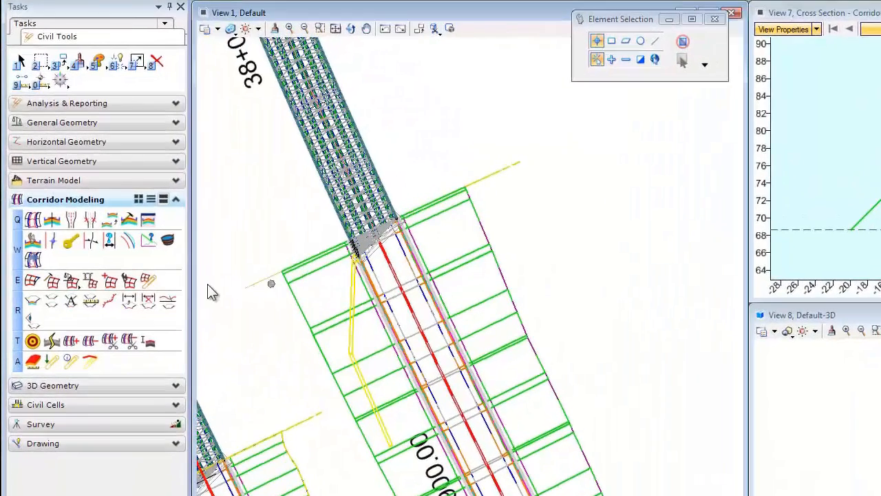
left_click(35, 341)
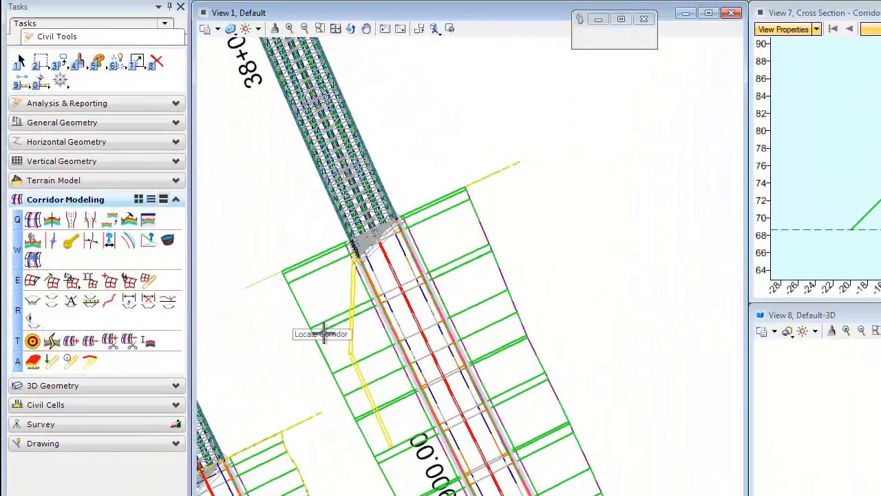
left_click(517, 314)
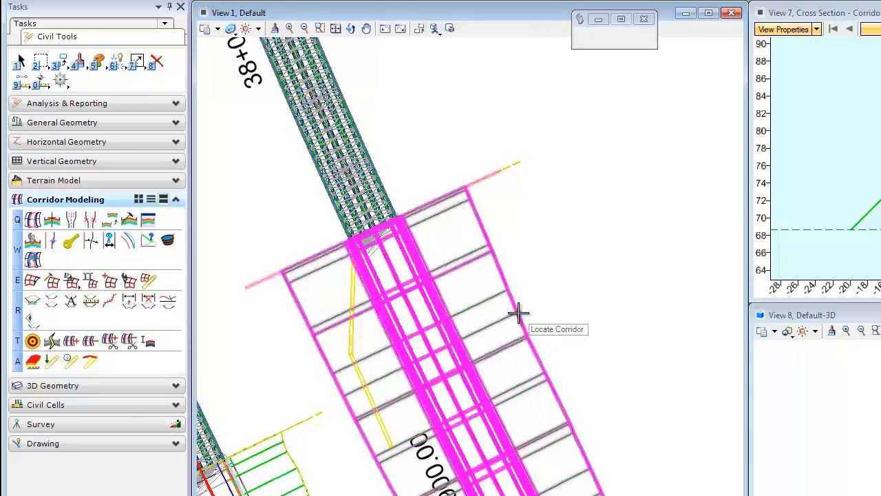
left_click(573, 297)
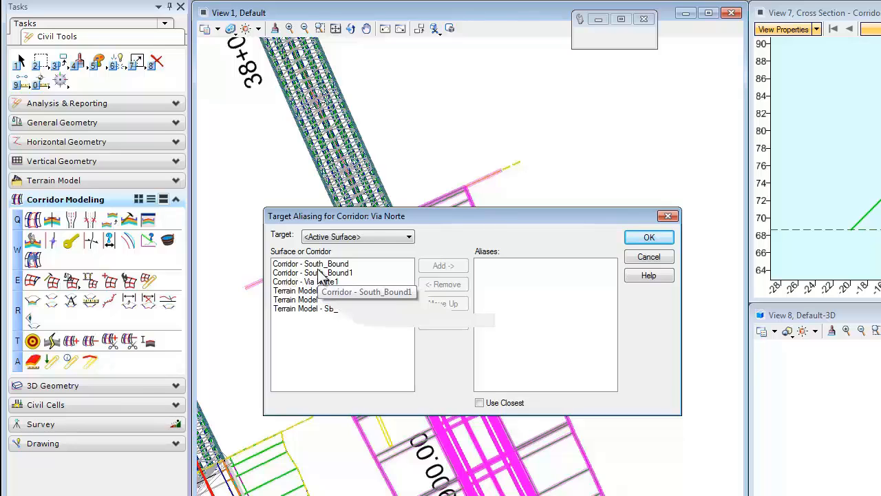
Step: Alias the active surface to the NB_Wall terrain model, the South_Bound corridor and the Existing terrain model, in that order, and reprocess the corridor
left_click(321, 299)
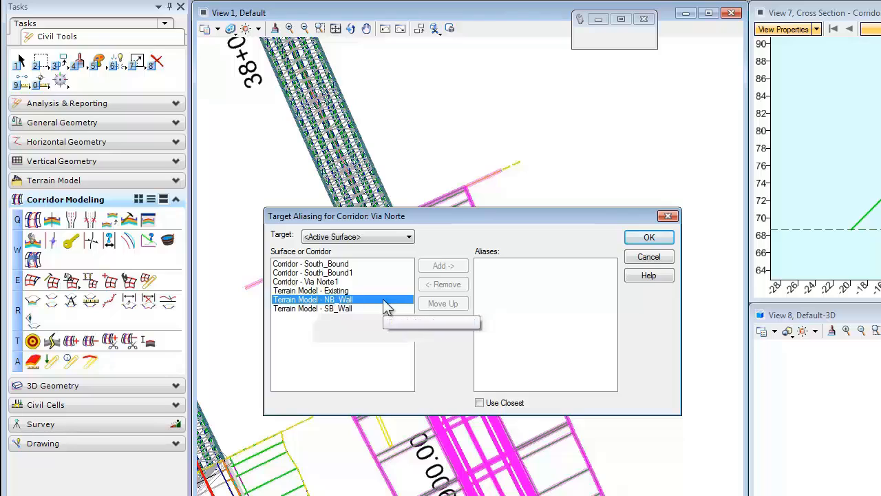
left_click(442, 267)
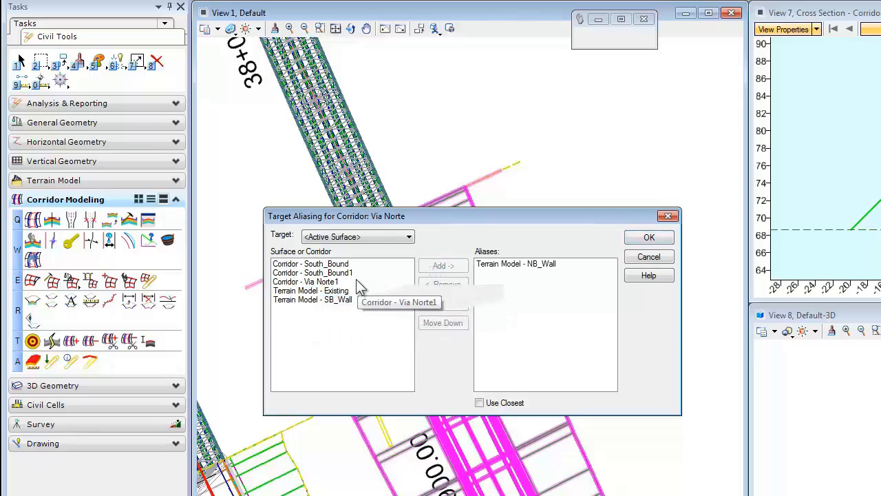
left_click(341, 266)
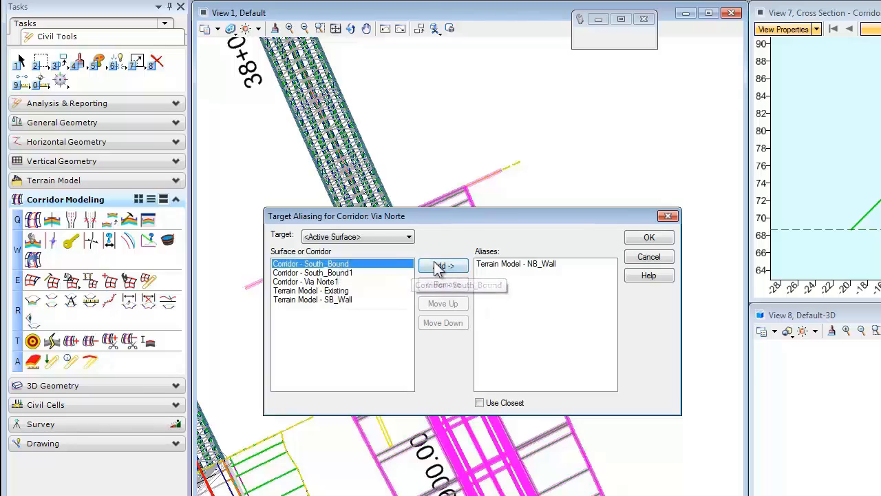
left_click(443, 266)
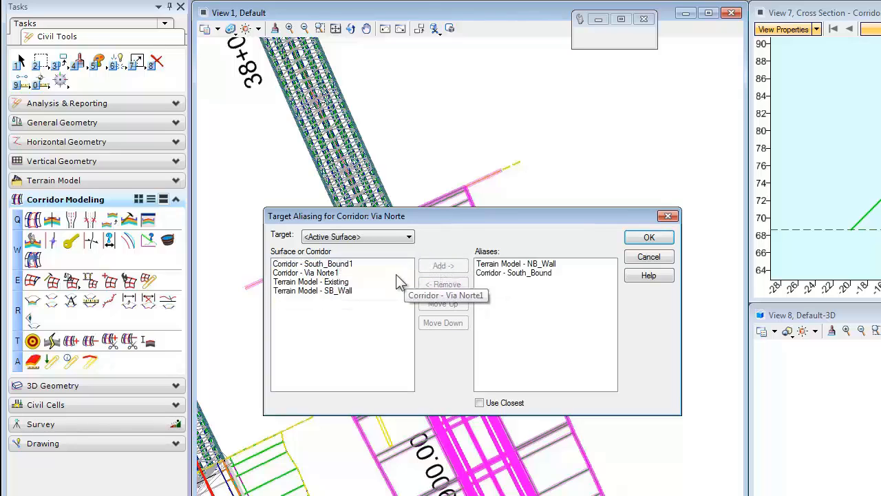
left_click(337, 282)
left_click(441, 266)
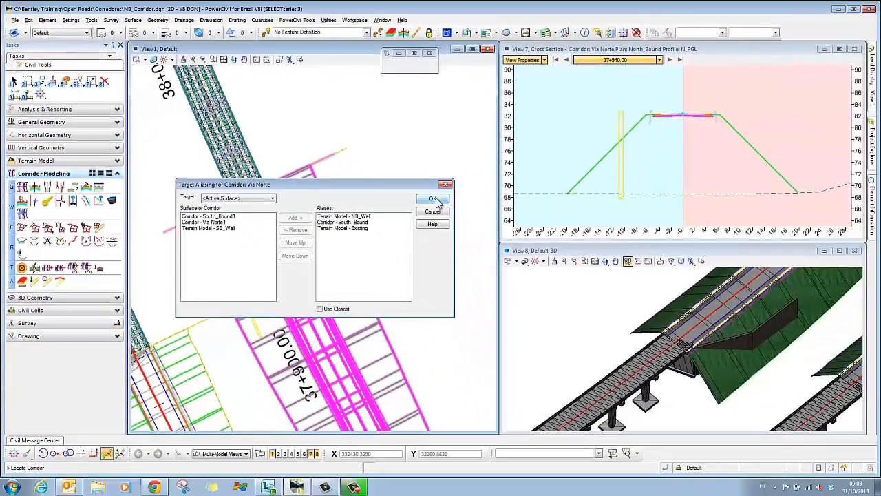
left_click(520, 214)
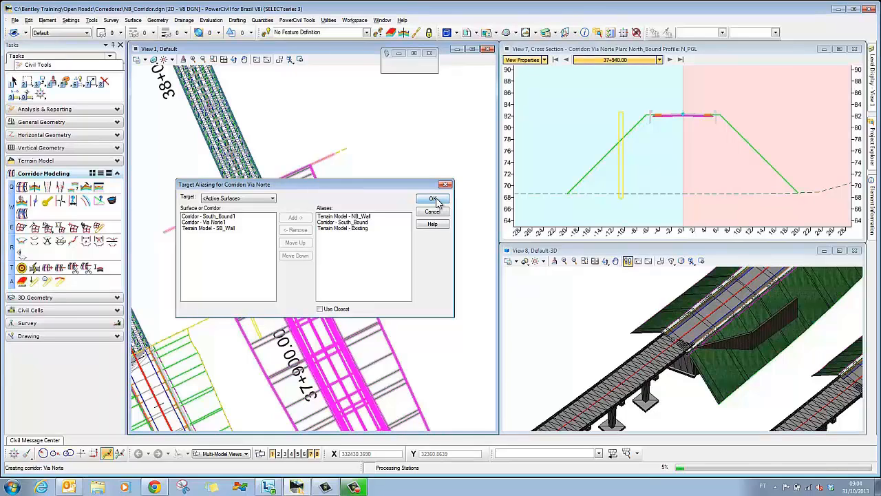
left_click(433, 199)
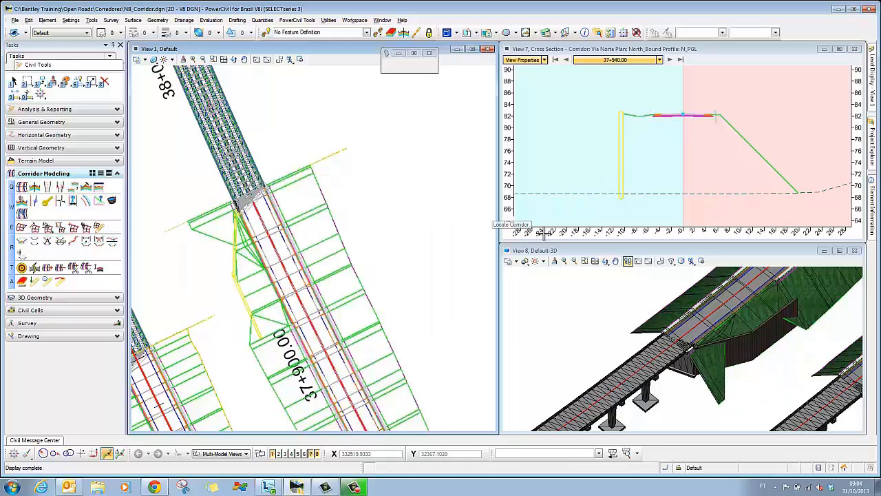
Step: Inspect the reprocessed embankment around the wall and abutment in the 3D and plan views, and step the cross section back to station 37+938.53
left_click(787, 257)
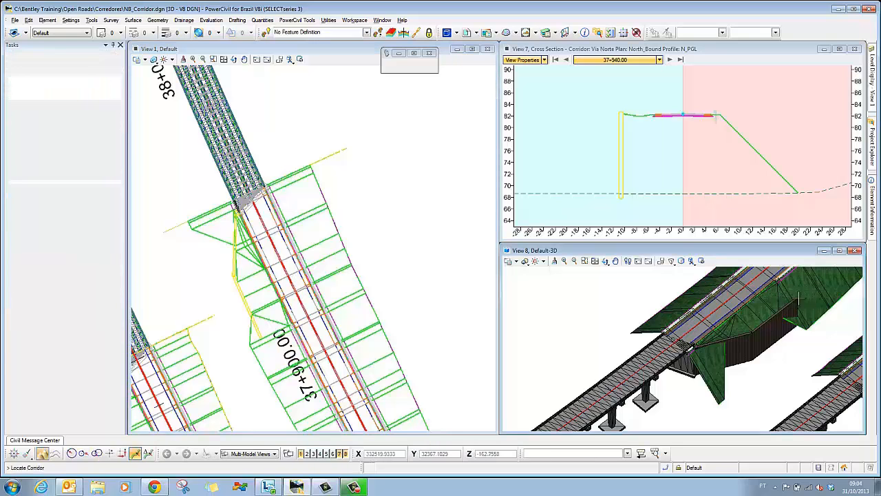
scroll(796, 314, "up", 2)
middle_click_drag(787, 305, 706, 330)
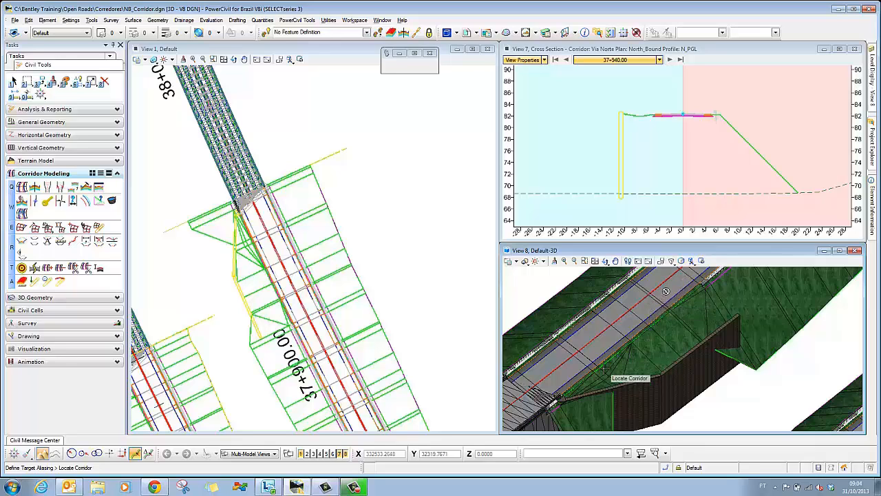
middle_click_drag(654, 308, 680, 291)
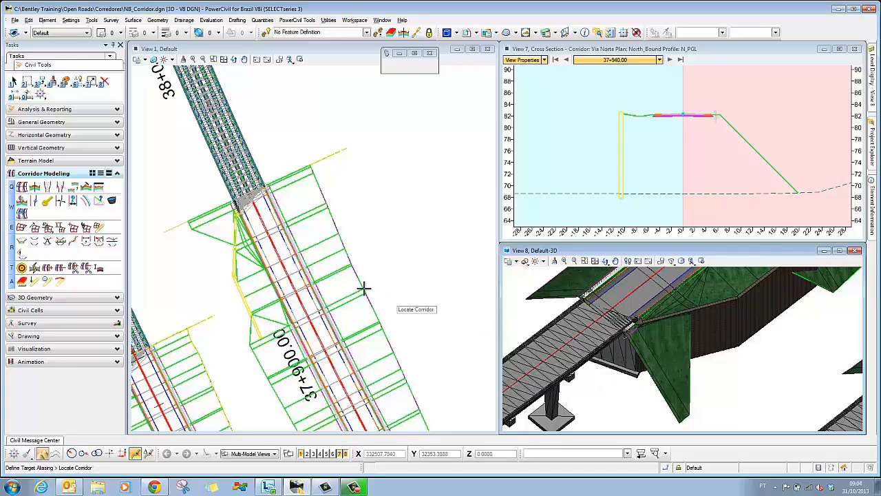
scroll(234, 203, "up", 1)
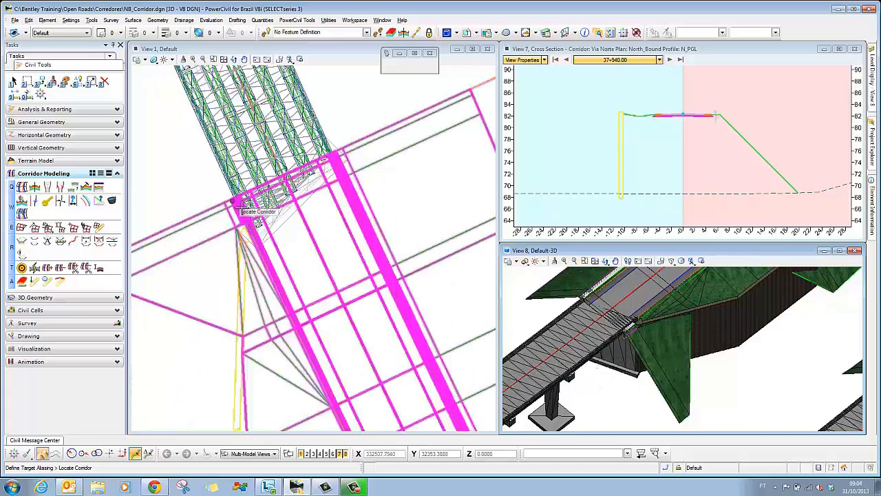
scroll(309, 203, "up", 2)
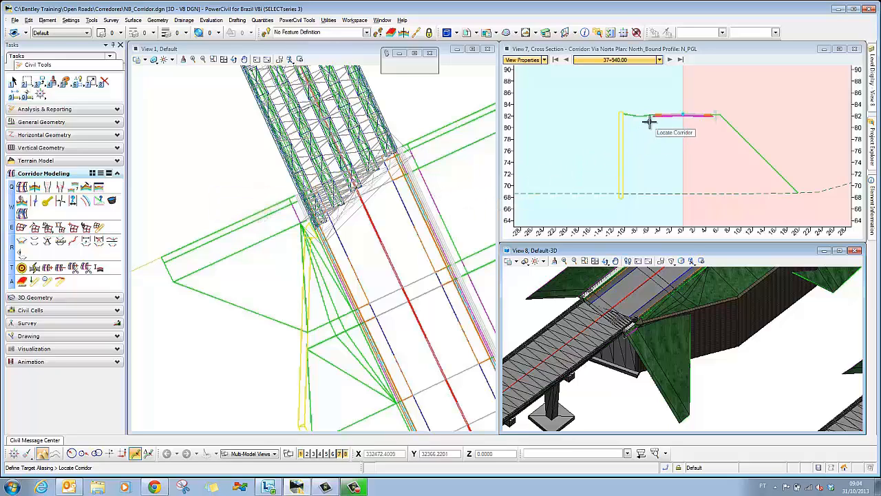
left_click(566, 60)
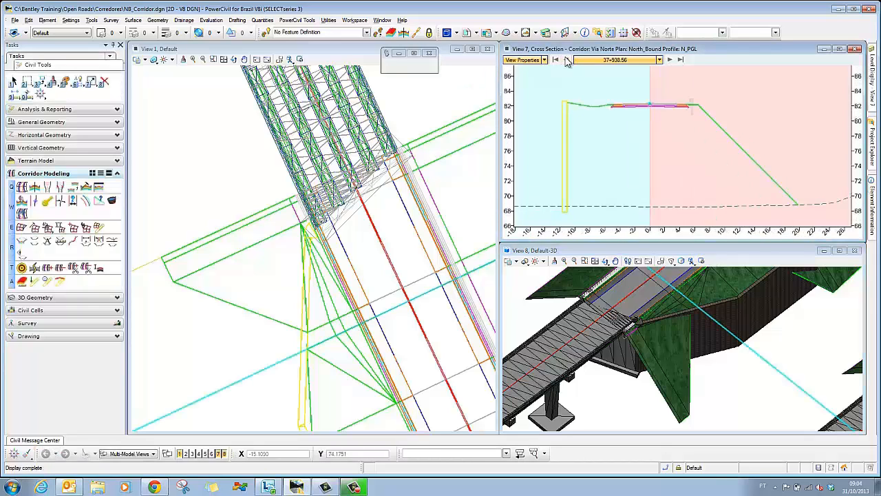
left_click(566, 60)
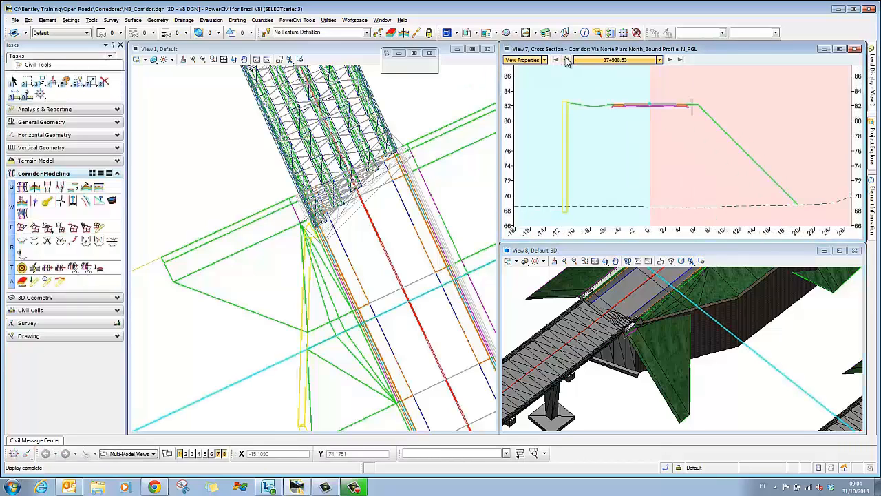
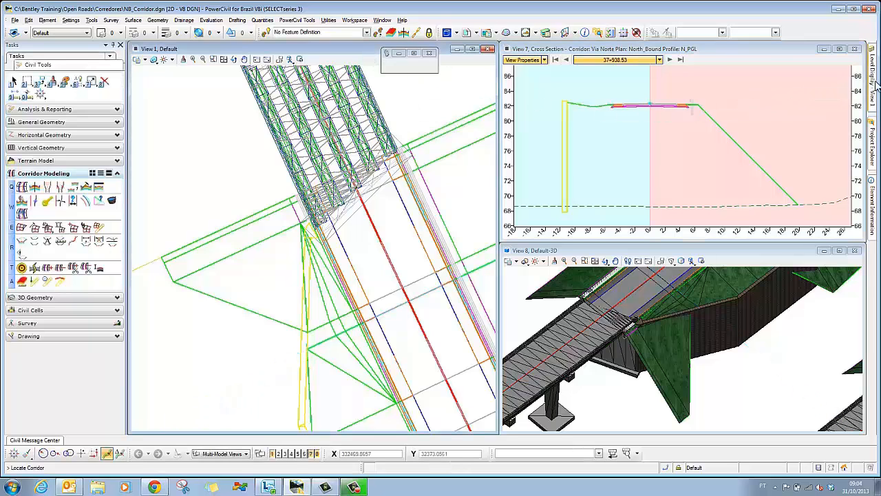
Step: Display the Clip level of the NB_Bridges & Walls.dgn reference in View 1, showing the area around the bridge abutment
mouse_move(874, 86)
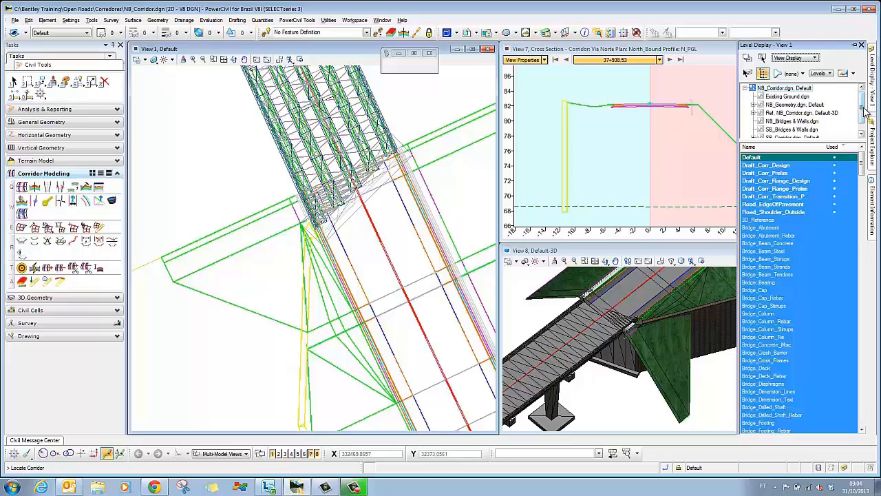
left_click_drag(865, 112, 866, 121)
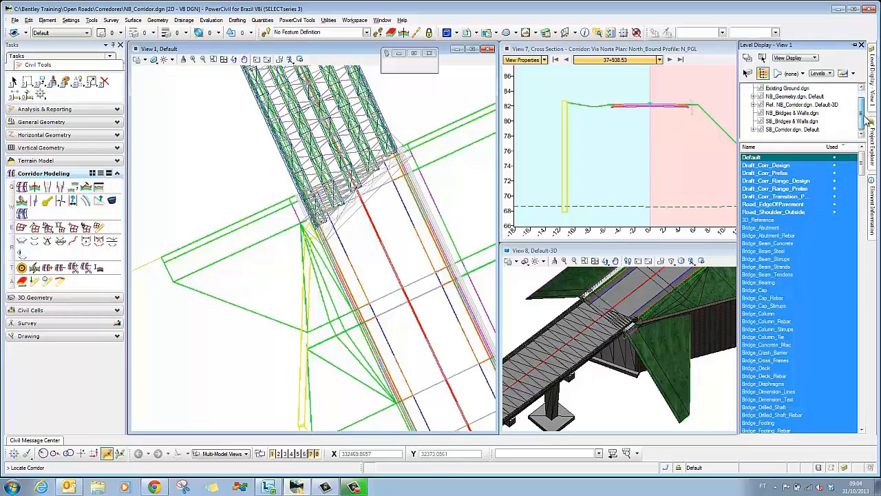
left_click(813, 118)
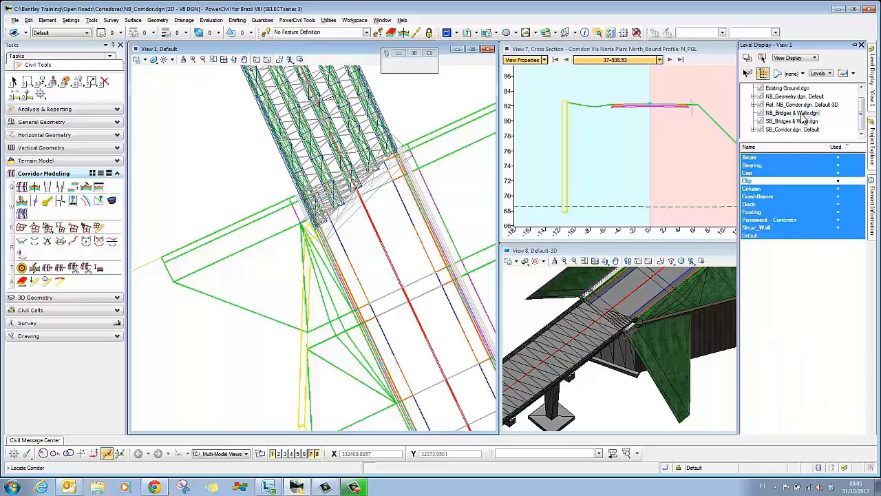
left_click(754, 182)
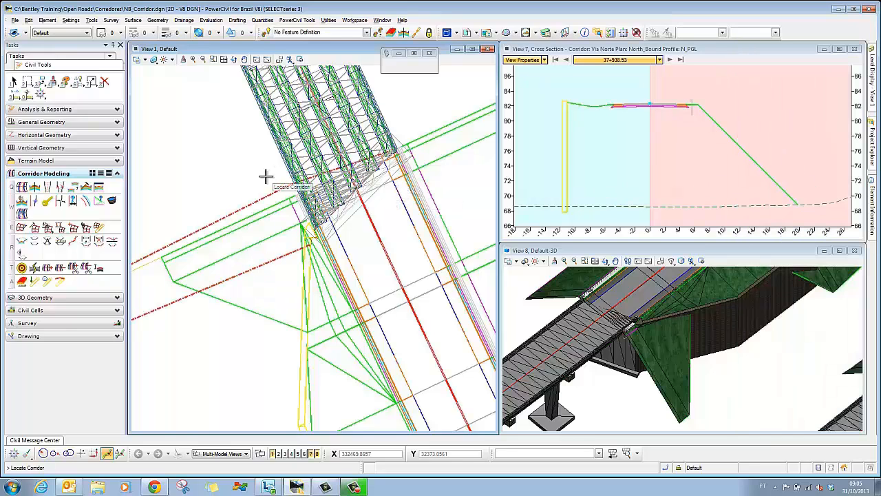
scroll(265, 177, "down", 2)
middle_click_drag(265, 177, 300, 161)
Step: Undo the last clipping reference addition, and copy the Clip-level shape from NB_Bridges & Walls.dgn in place
key("Escape")
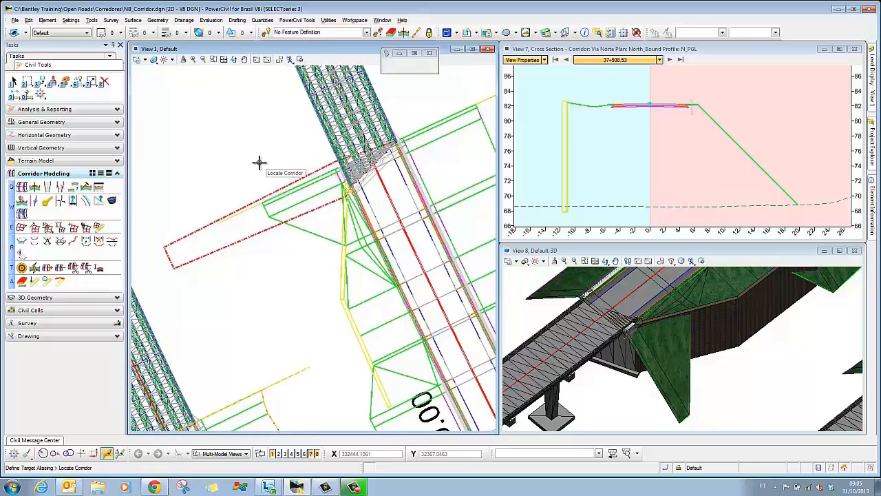
key("ctrl+z")
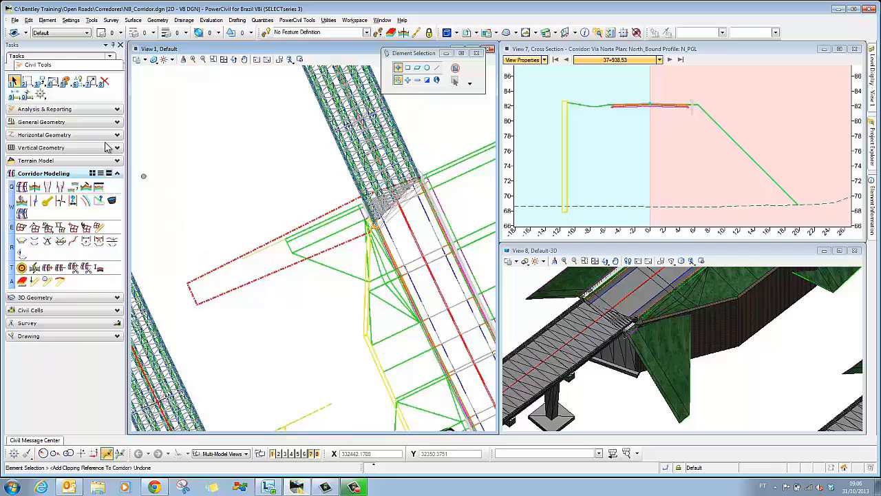
left_click(40, 83)
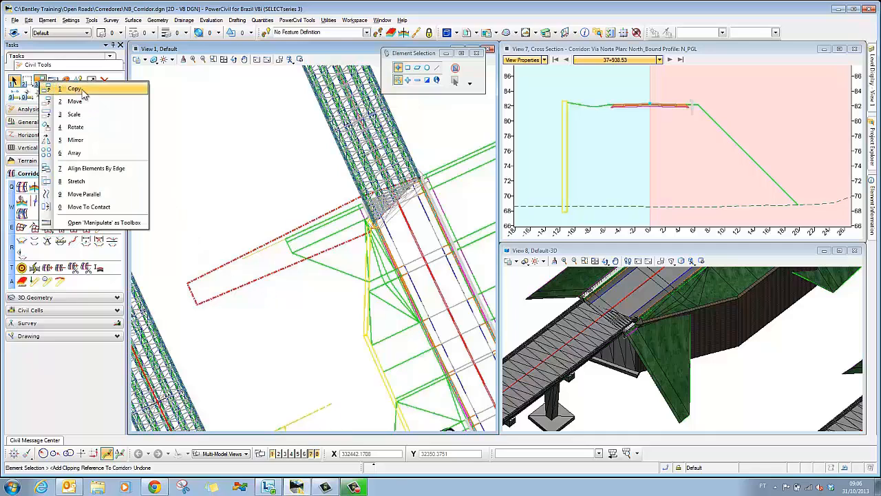
left_click(82, 91)
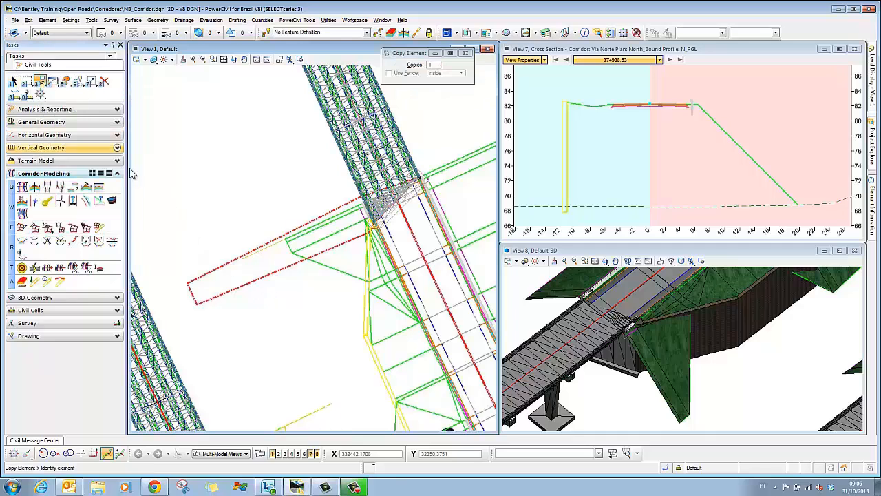
left_click(197, 301)
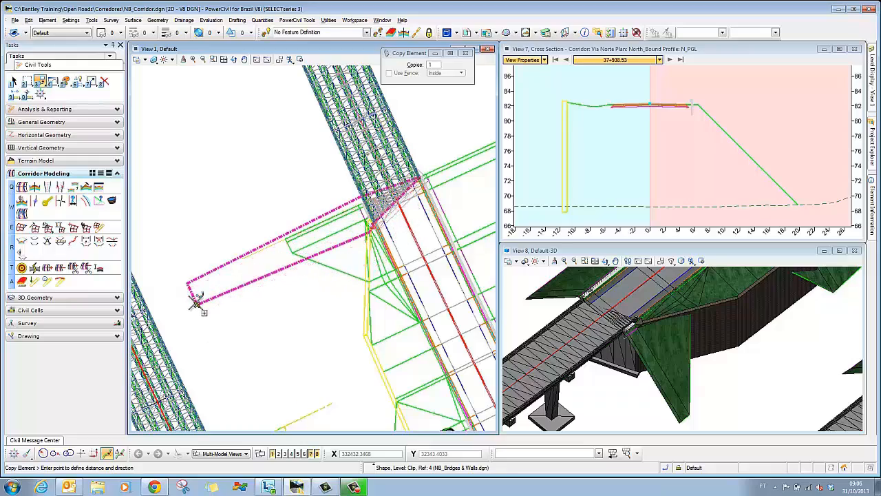
right_click(231, 336)
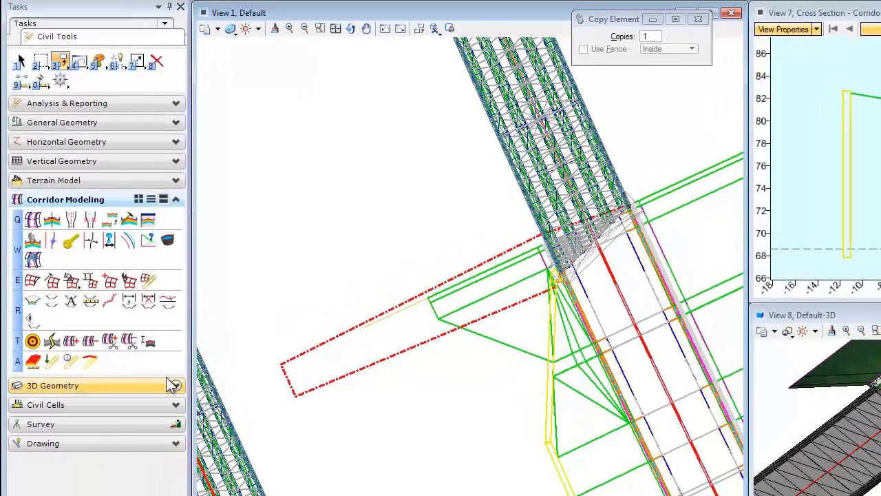
Step: Add the Clip-level shape beside the abutment as a clipping reference of the Via Norte corridor
left_click(112, 344)
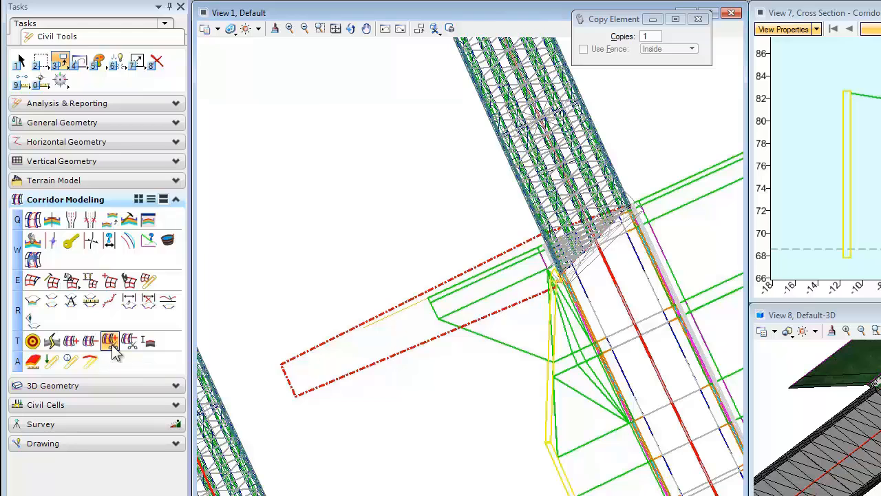
left_click(507, 346)
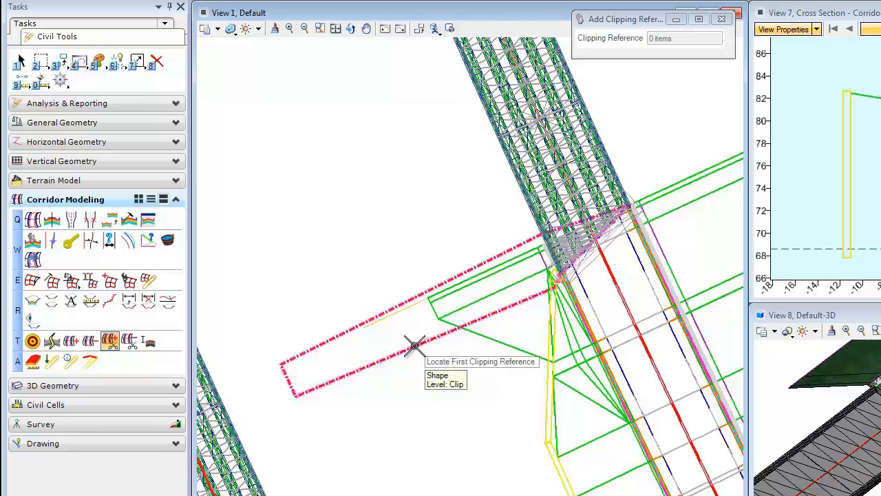
left_click(414, 345)
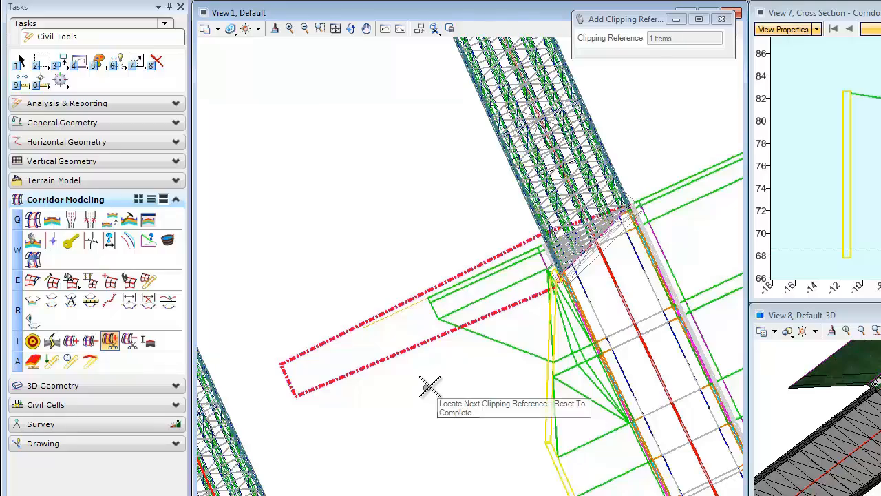
right_click(429, 387)
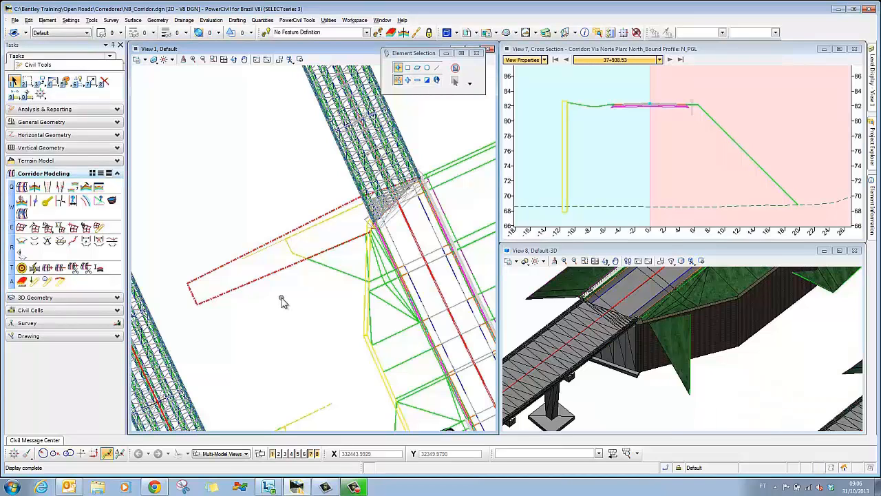
Step: Open the corridor objects of Via Norte and bring up its clipping reference list, keeping the view of the abutment unobstructed
left_click(113, 204)
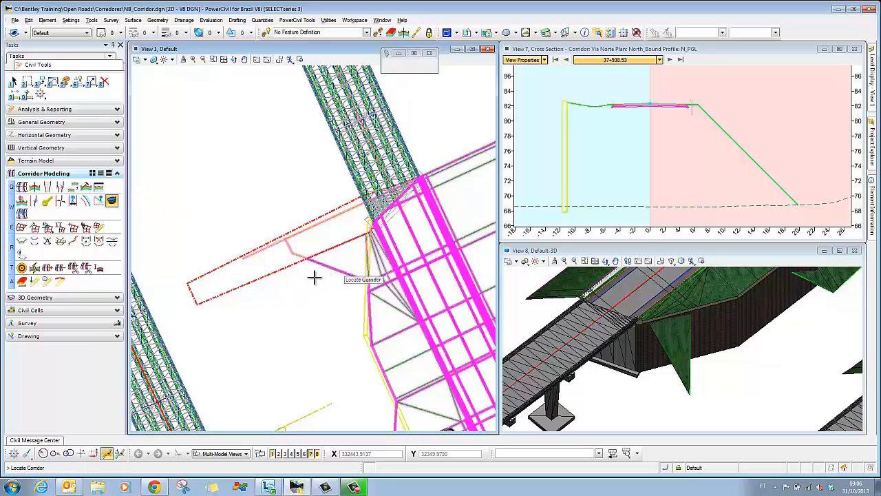
left_click(275, 252)
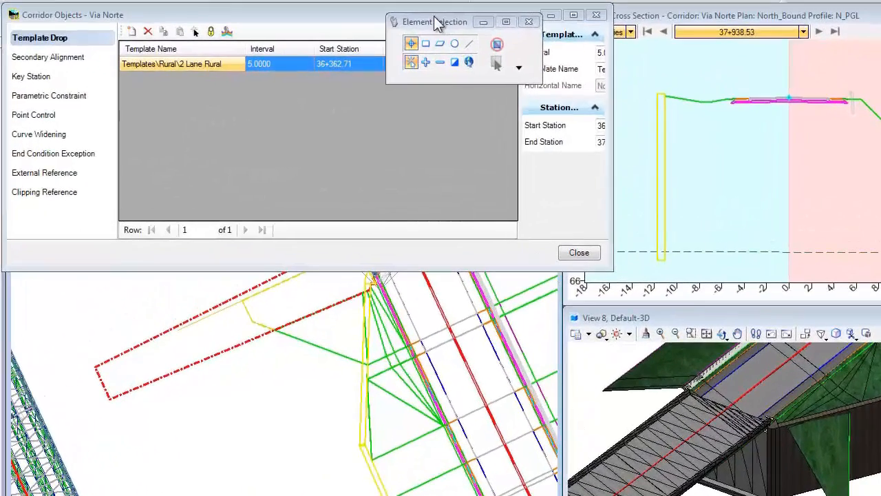
left_click_drag(422, 53, 558, 66)
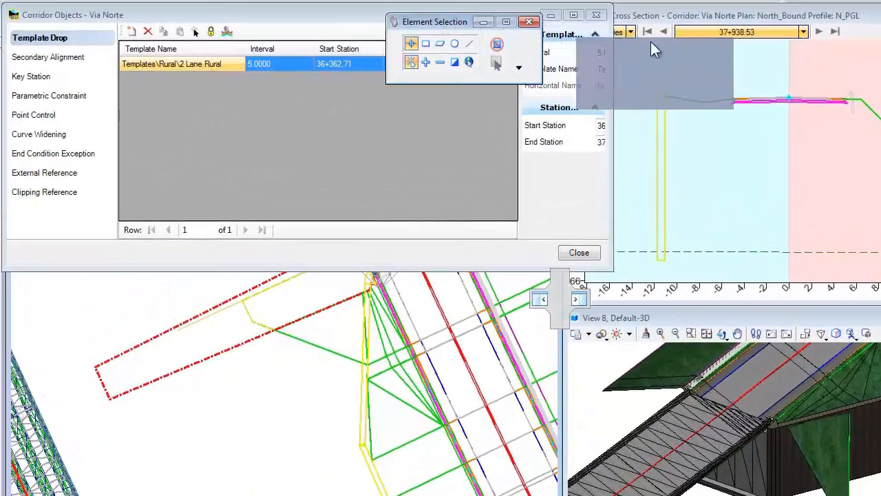
left_click_drag(651, 41, 880, 33)
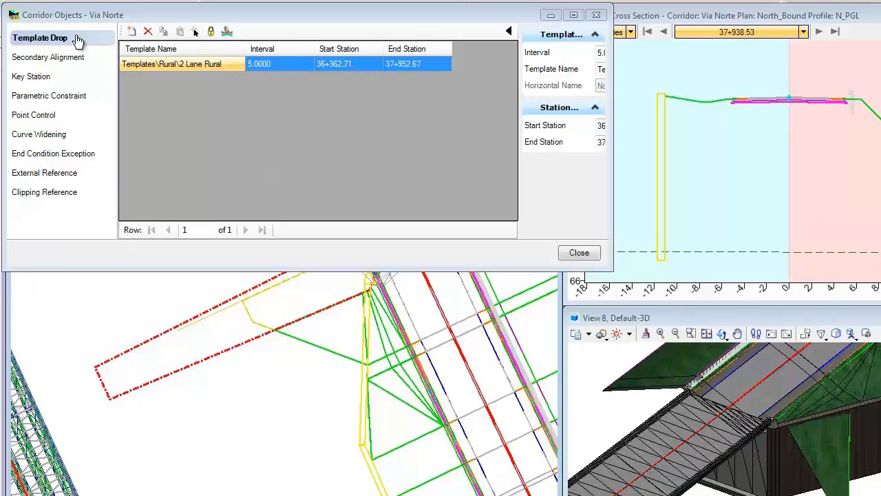
left_click(58, 197)
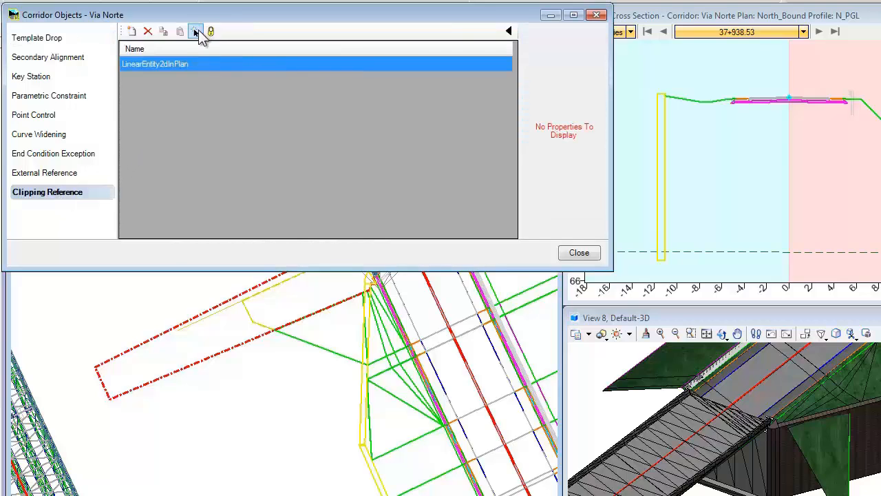
left_click(196, 32)
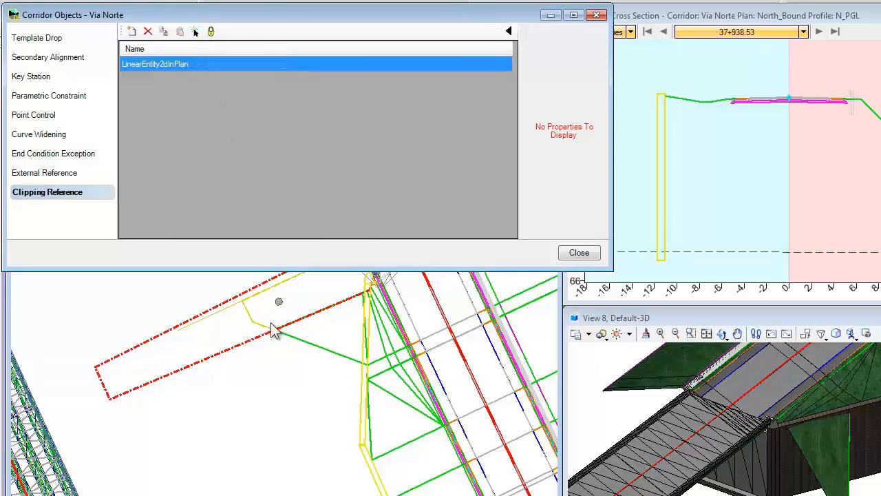
Step: Reshape the copied clipping shape beside the abutment by moving its lower vertex at the wall further along the inner wall face
left_click(238, 358)
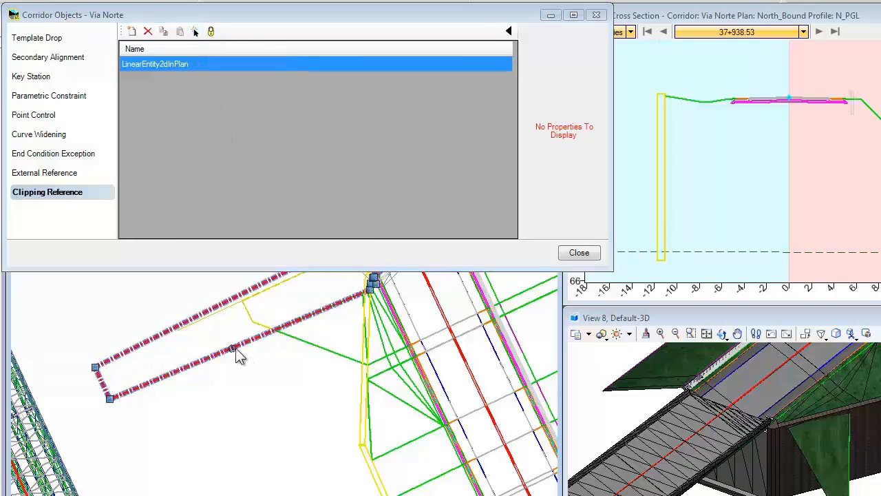
left_click(369, 299)
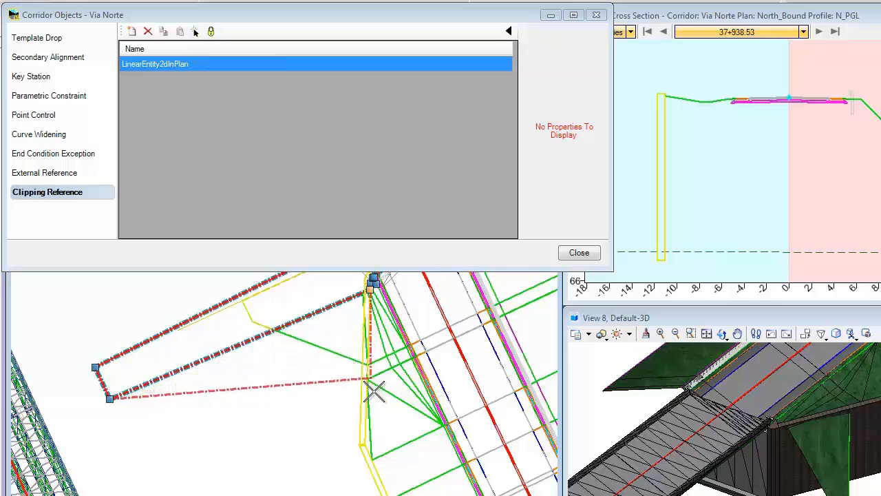
left_click(378, 444)
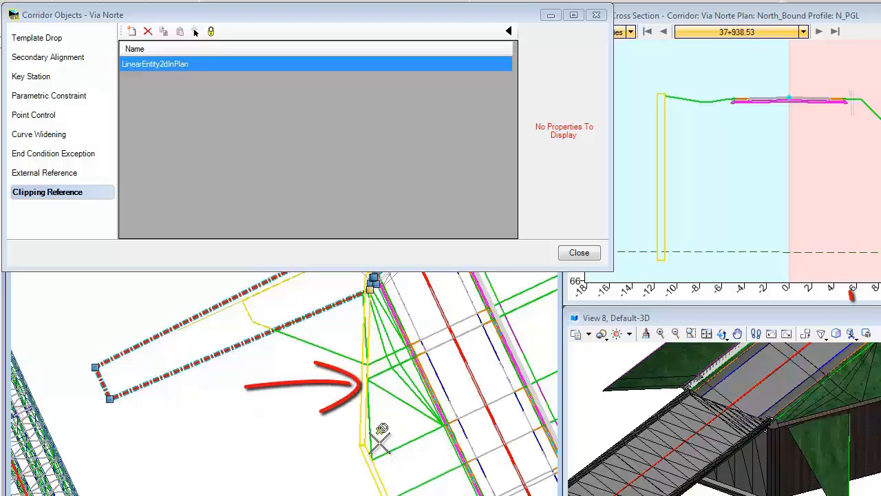
left_click(378, 443)
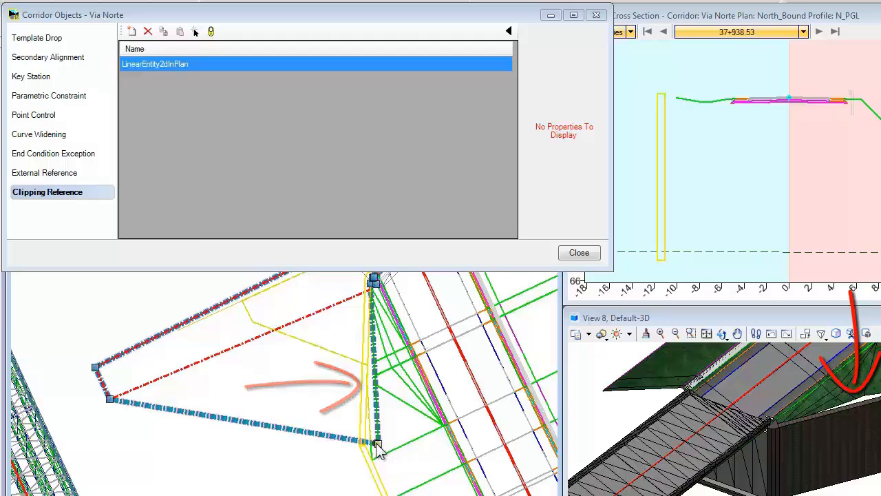
Step: Examine where the clipping shape trims the corridor's side slopes beside the wall, then close the Via Norte corridor objects
scroll(378, 445, "up", 2)
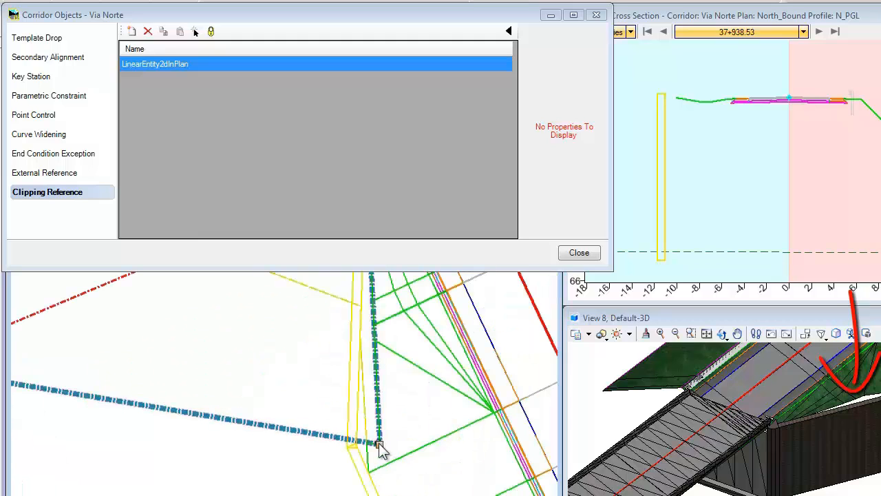
left_click(359, 442)
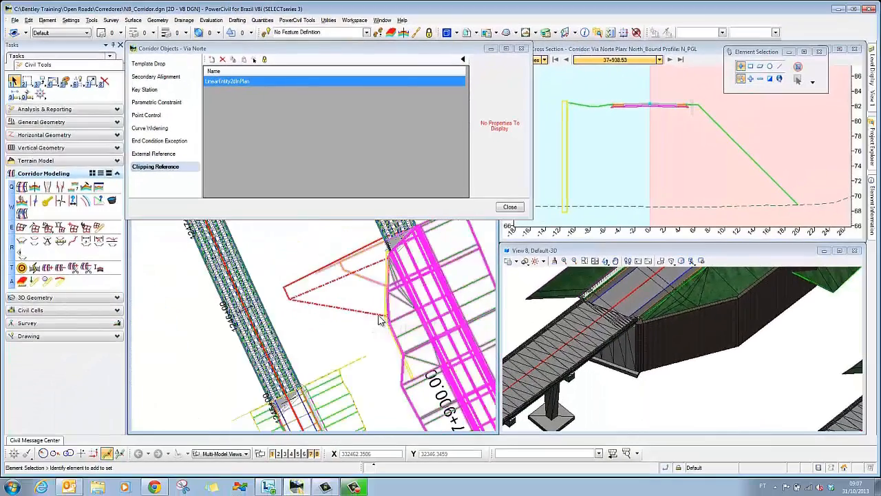
middle_click_drag(403, 311, 303, 357)
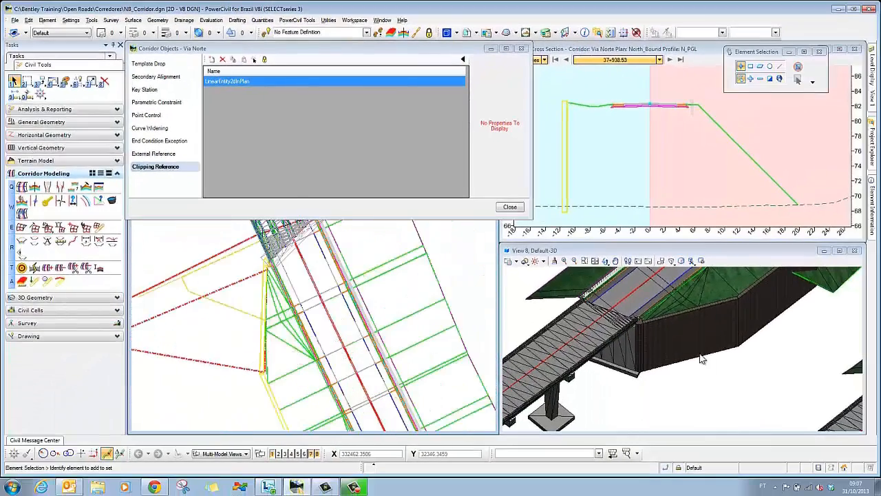
scroll(716, 362, "down", 2)
middle_click_drag(726, 362, 704, 380)
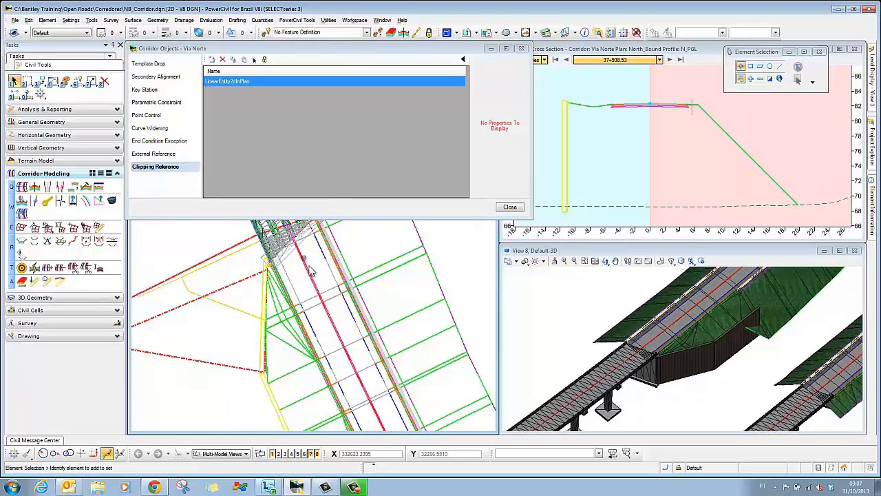
middle_click_drag(295, 267, 331, 316)
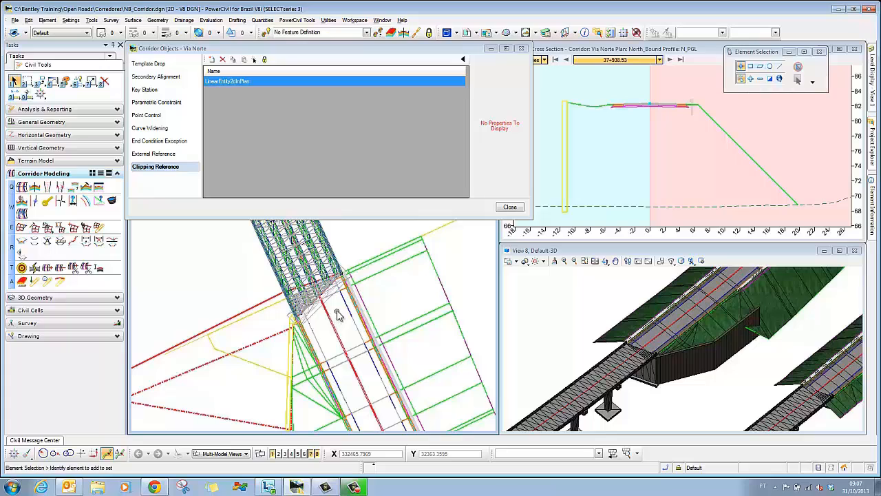
left_click(510, 208)
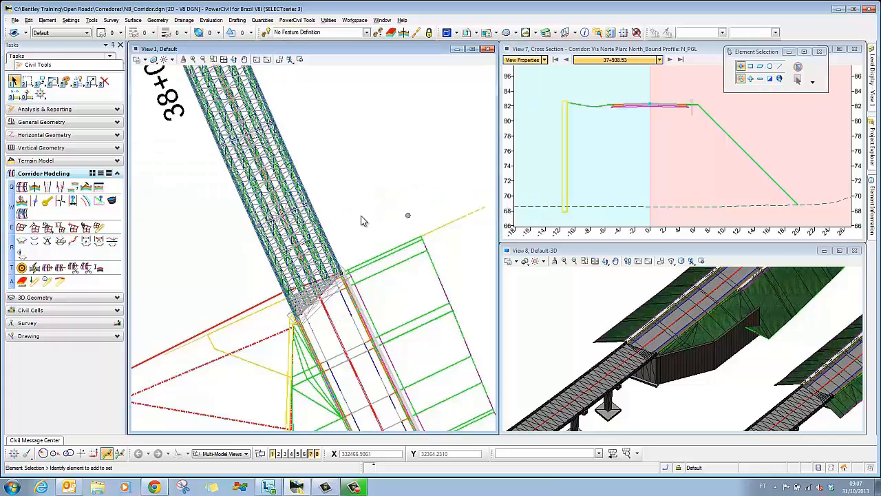
Step: Add the dashed red rectangle near station 38+100 as a clipping reference for the corridor beyond the bridge
scroll(353, 219, "down", 4)
middle_click_drag(340, 173, 365, 303)
scroll(311, 196, "up", 4)
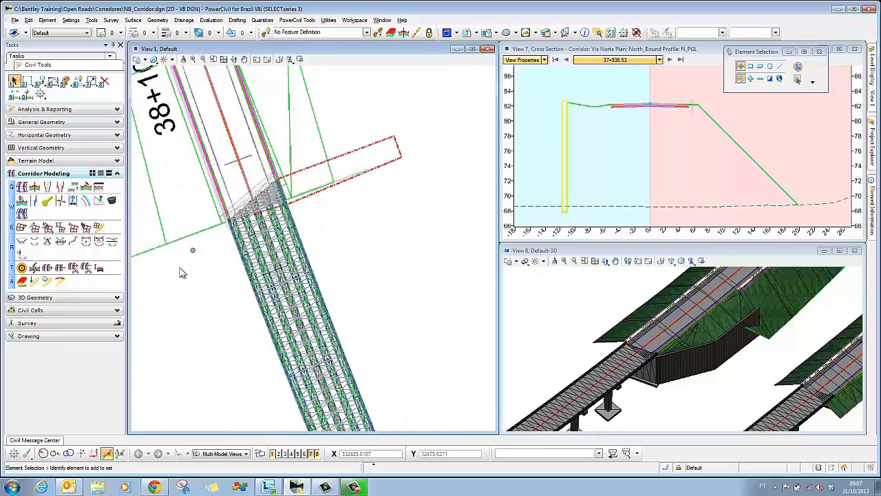
left_click(73, 267)
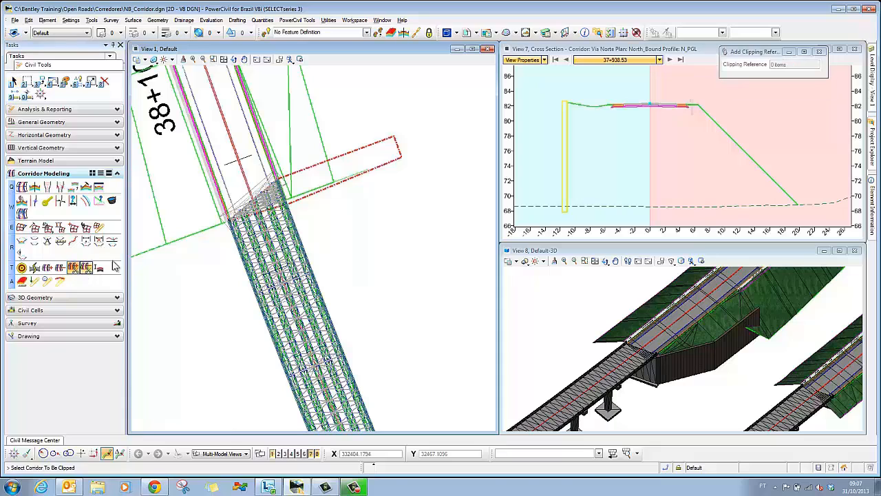
left_click(317, 124)
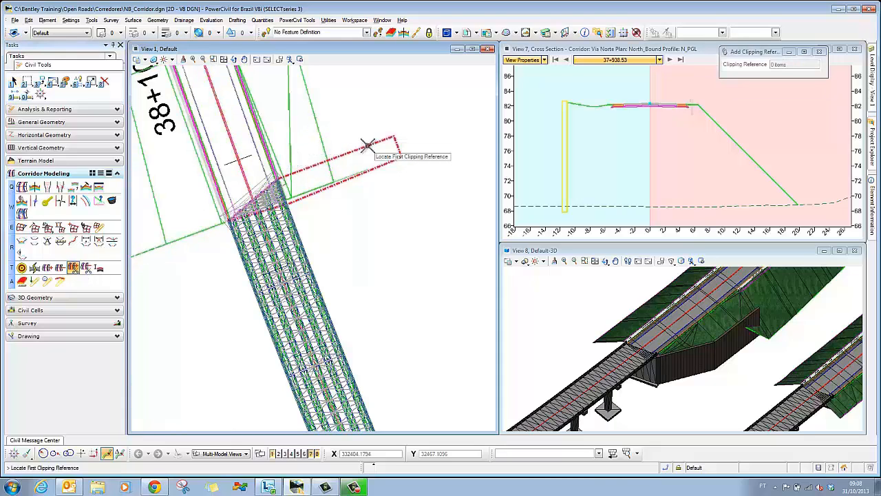
left_click(368, 119)
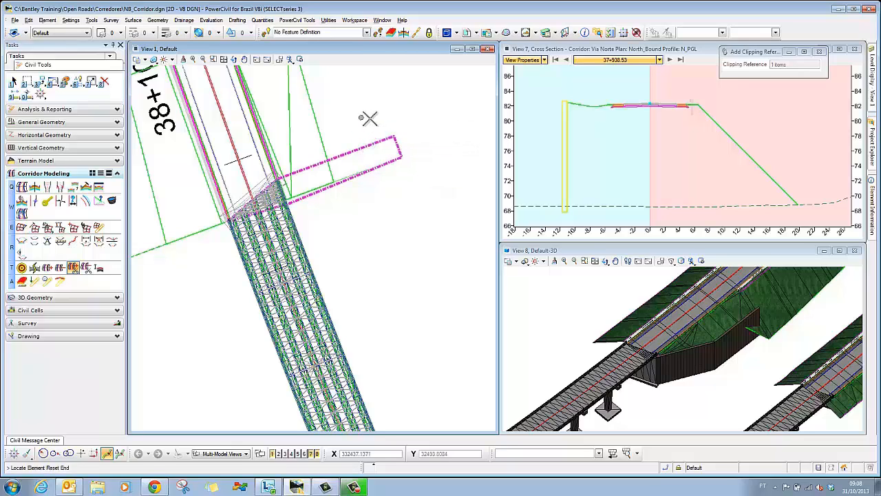
right_click(368, 119)
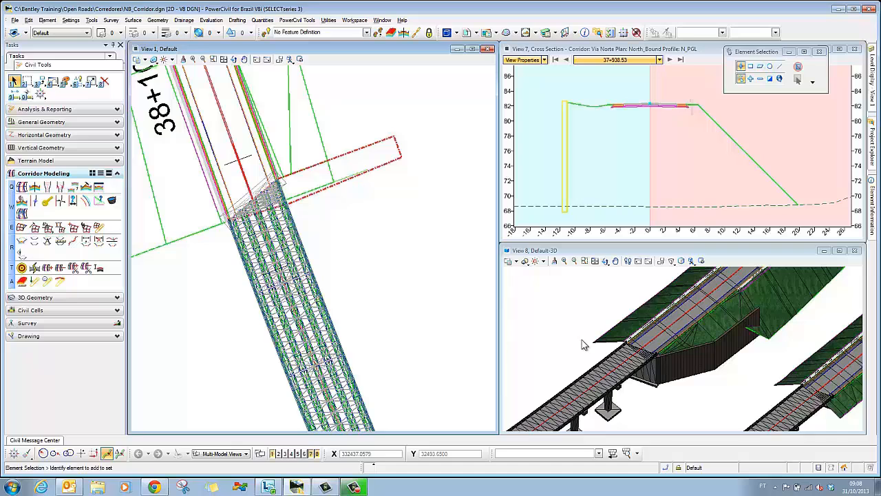
Step: Rotate the 3D view dynamically to inspect the clipped side slope where the corridor meets the far bridge end
middle_click_drag(582, 344, 534, 377, "shift")
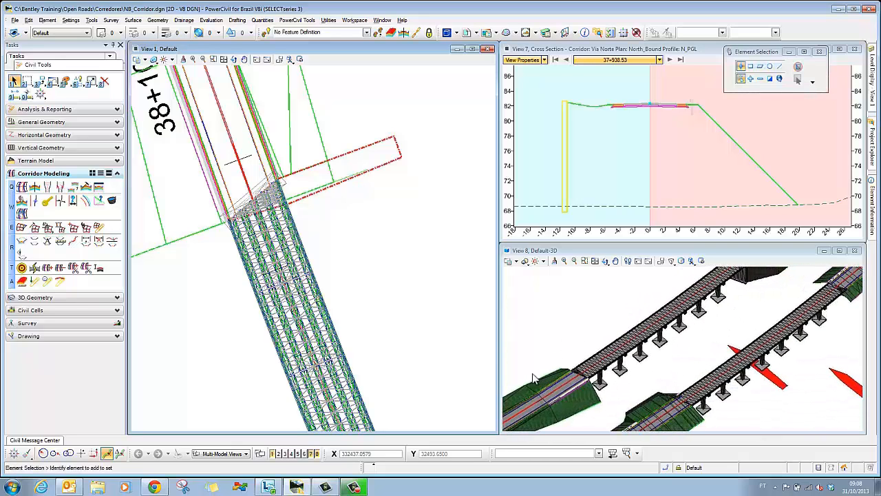
scroll(544, 378, "up", 4)
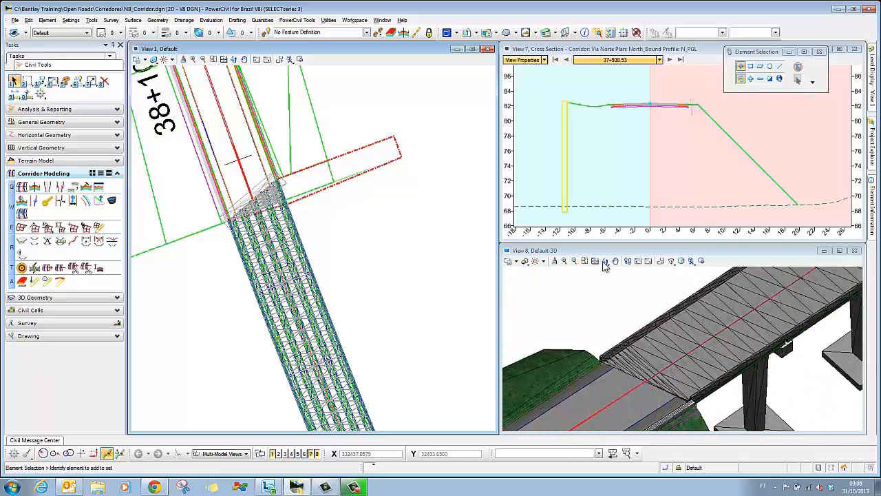
left_click(606, 262)
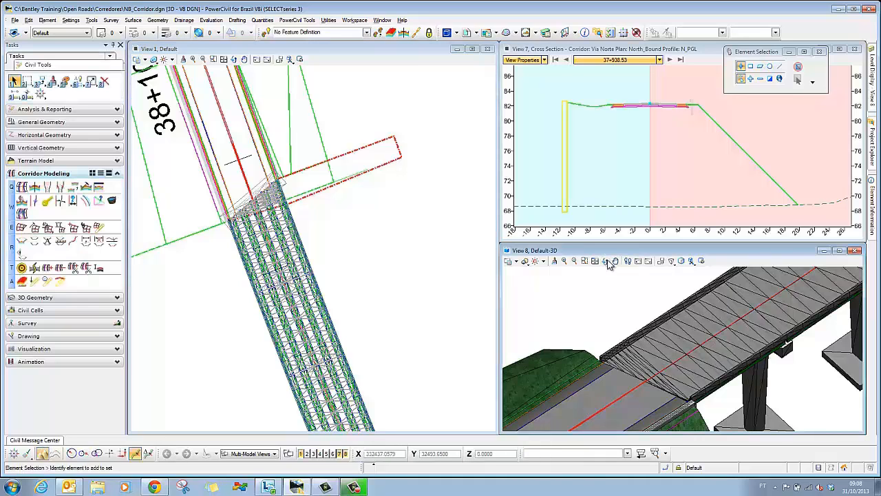
left_click(607, 262)
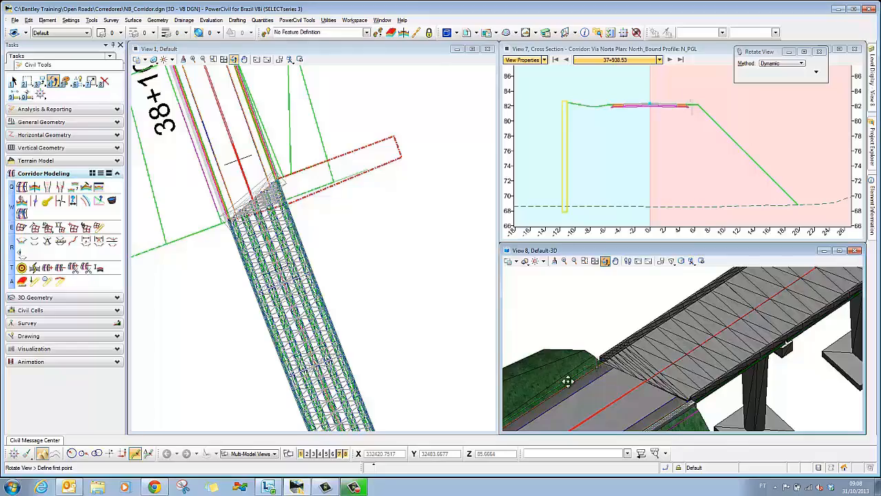
left_click_drag(567, 381, 705, 406)
right_click(705, 406)
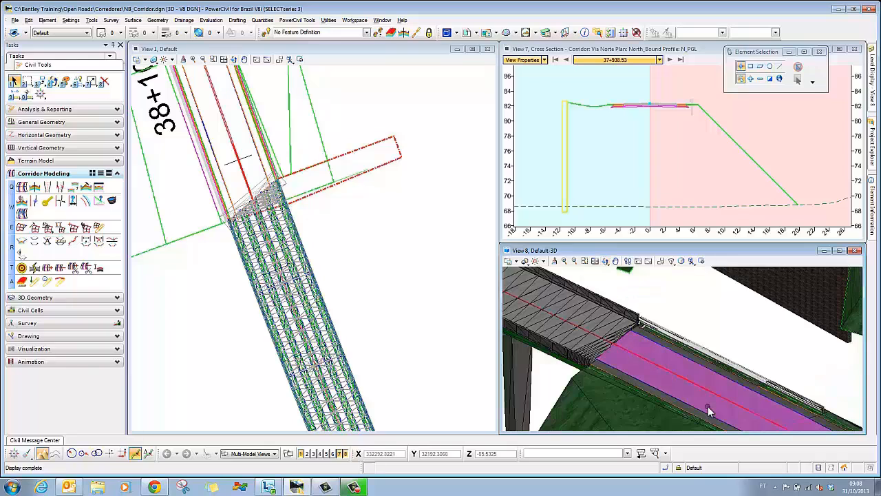
Step: Open the cross section view of the Via Norte1 corridor and go to its last station, 39+620.00
left_click(375, 278)
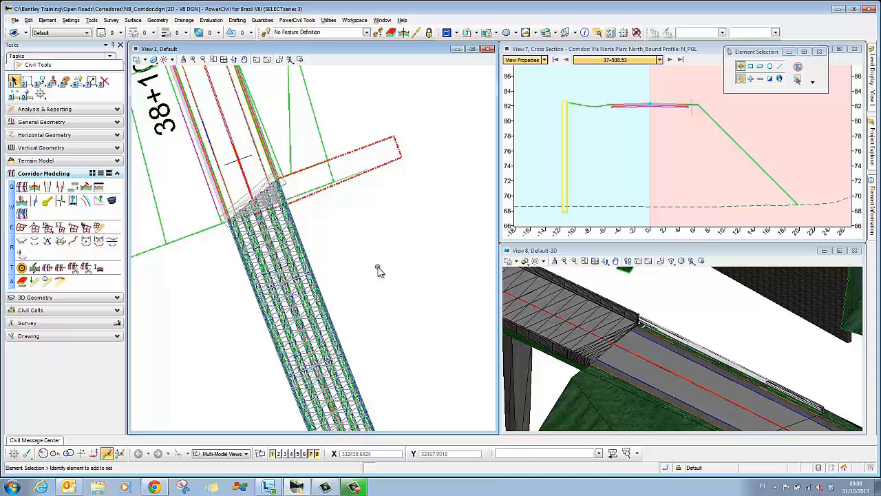
scroll(378, 271, "down", 5)
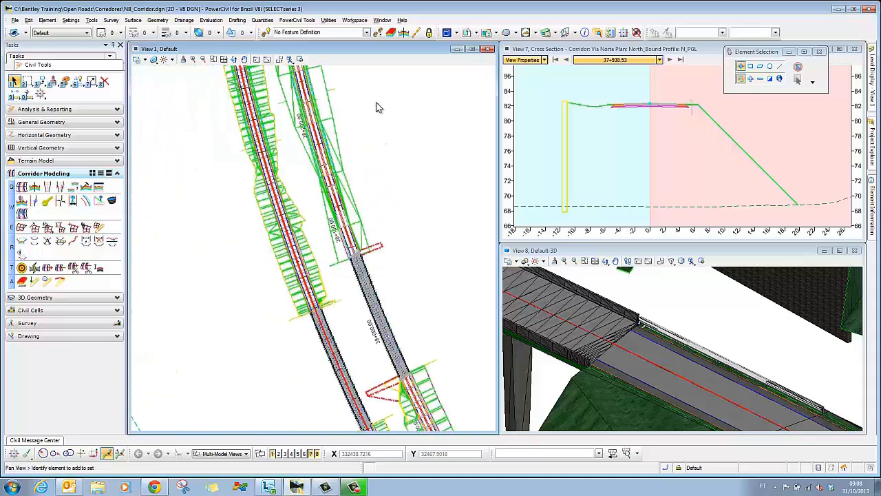
middle_click_drag(376, 107, 295, 399)
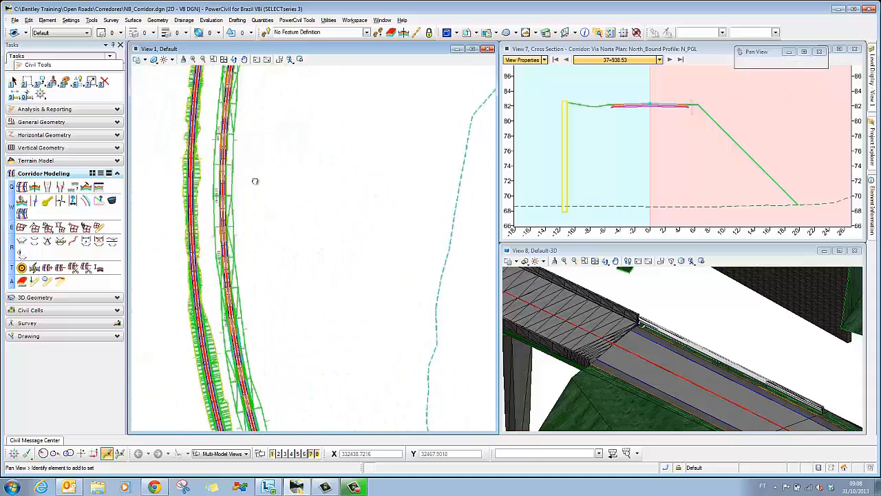
middle_click_drag(255, 181, 258, 374)
scroll(257, 374, "down", 4)
scroll(257, 257, "up", 4)
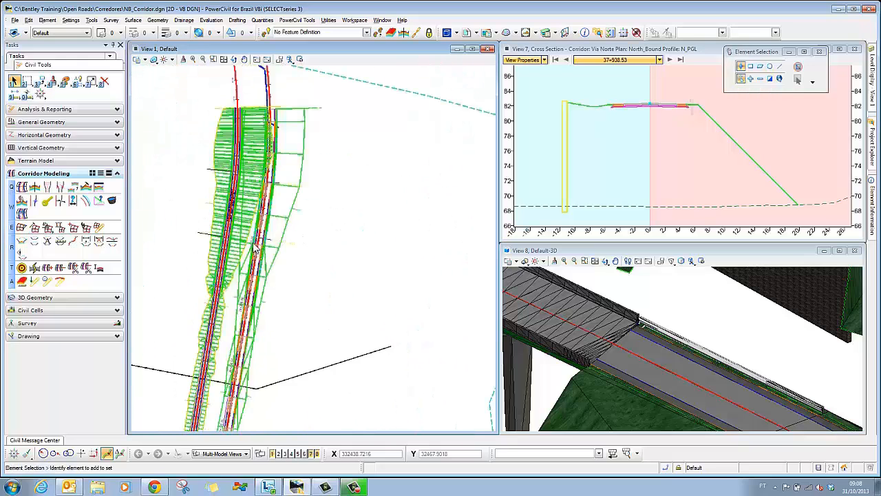
scroll(256, 249, "up", 2)
middle_click_drag(296, 276, 335, 325)
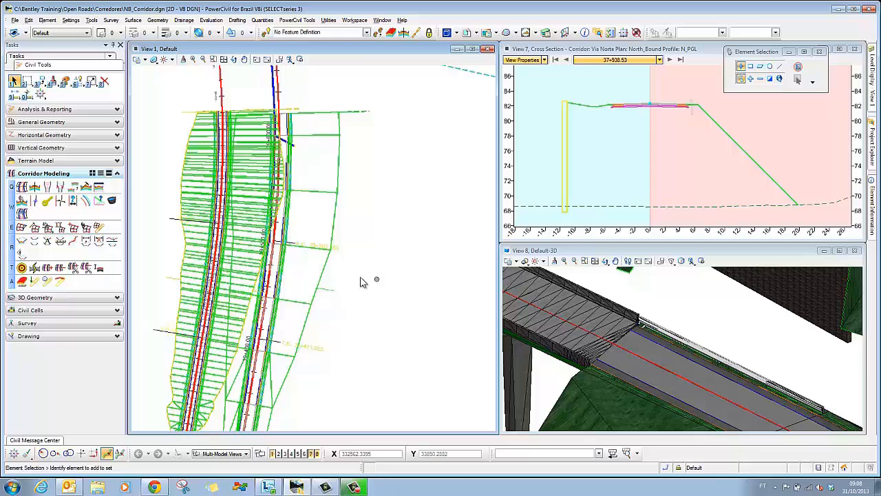
left_click(21, 240)
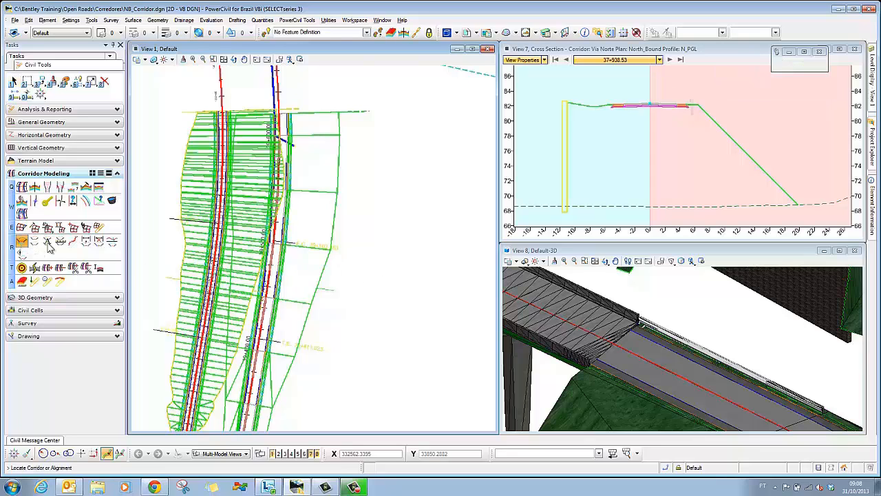
left_click(327, 256)
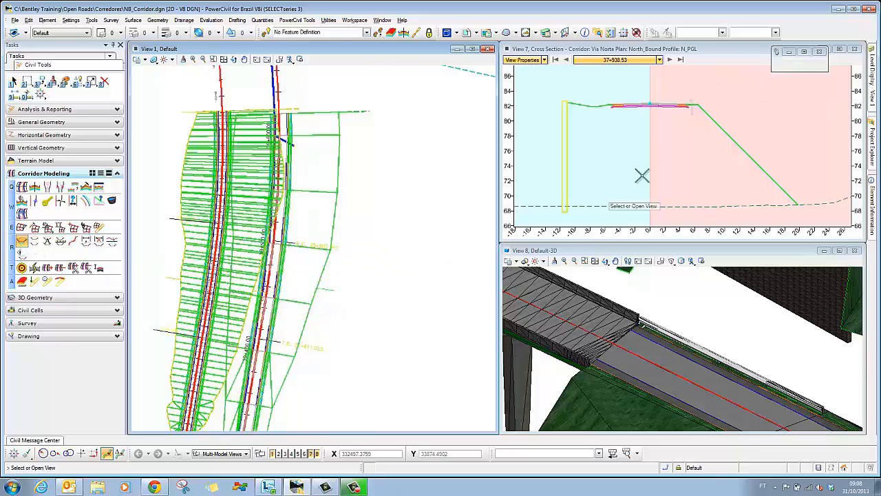
left_click(656, 153)
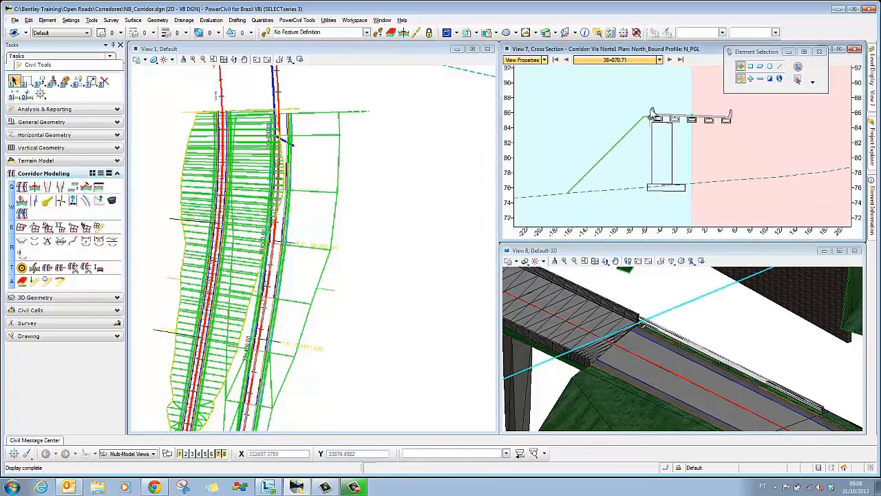
left_click(679, 65)
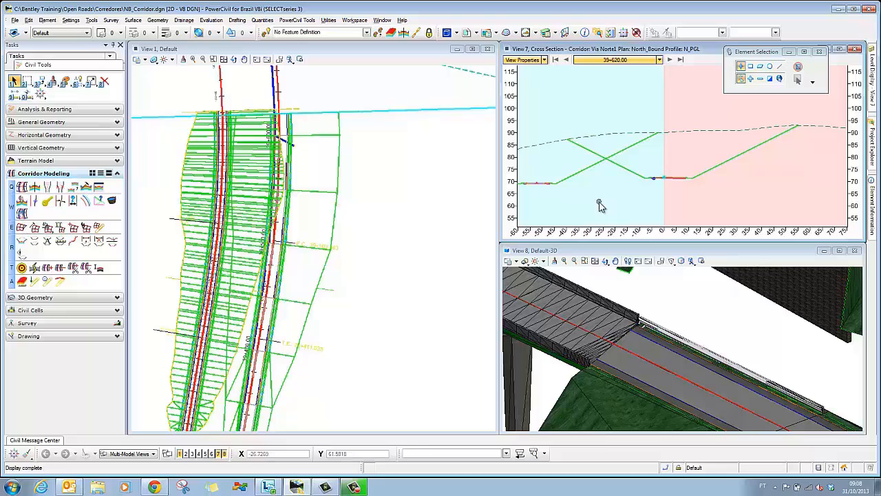
Step: Frame the ends of both corridors, where their side slopes overlap, in the 3D view
left_click(595, 261)
left_click(585, 261)
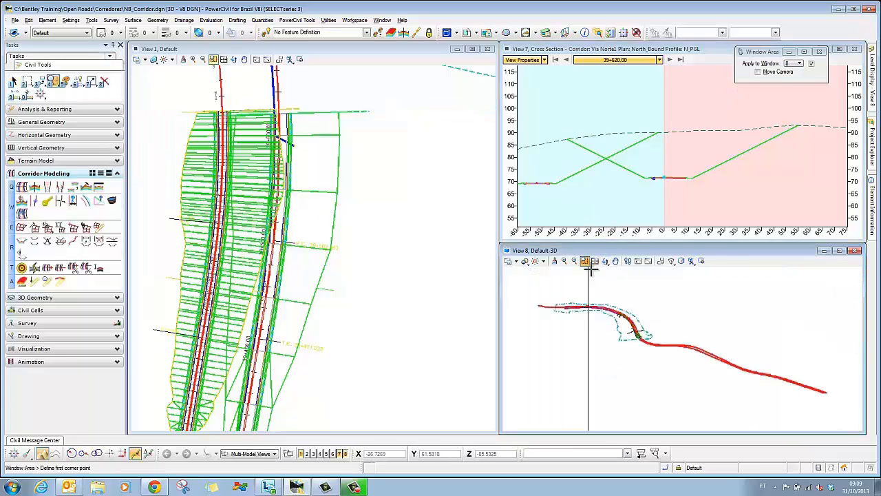
left_click(623, 329)
left_click(650, 342)
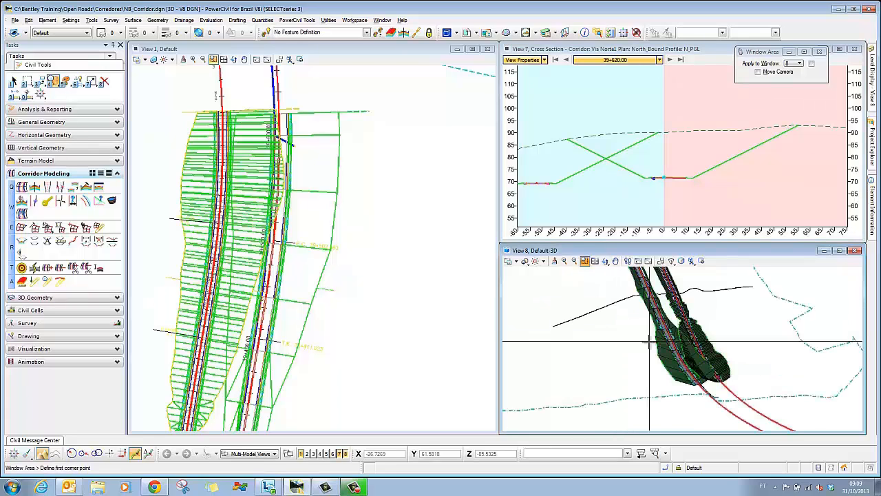
left_click(648, 304)
left_click(720, 393)
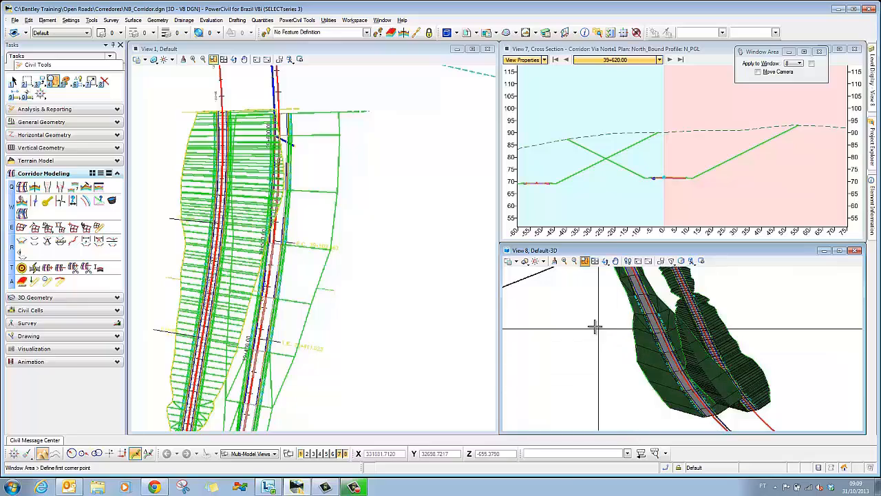
right_click(602, 296)
Step: Rotate the 3D view dynamically to examine closely the intersecting side slopes between the two corridors
left_click(606, 262)
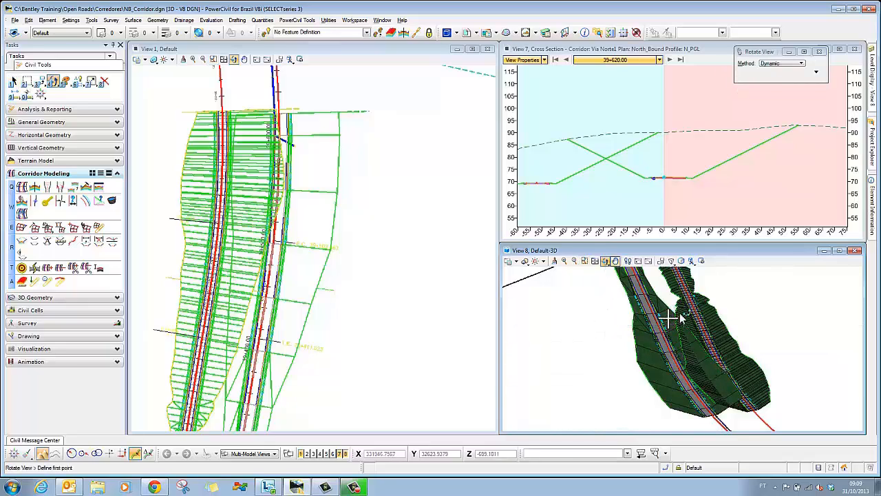
left_click(616, 319)
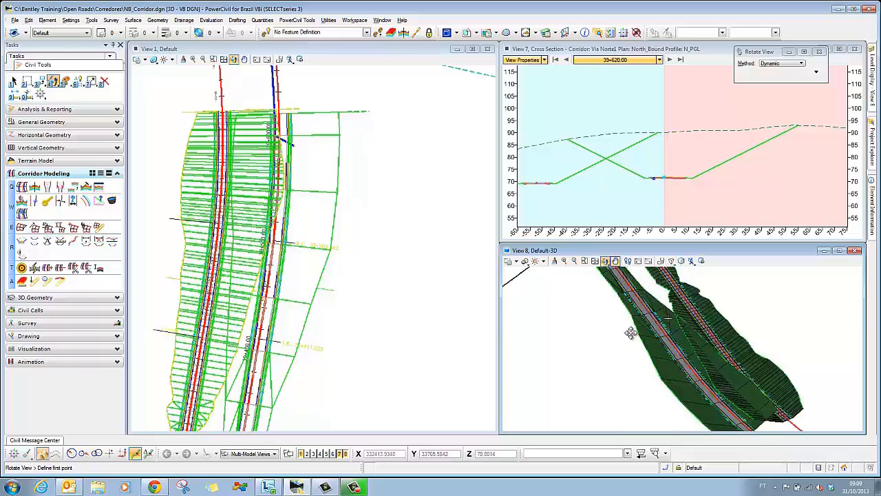
left_click(610, 351)
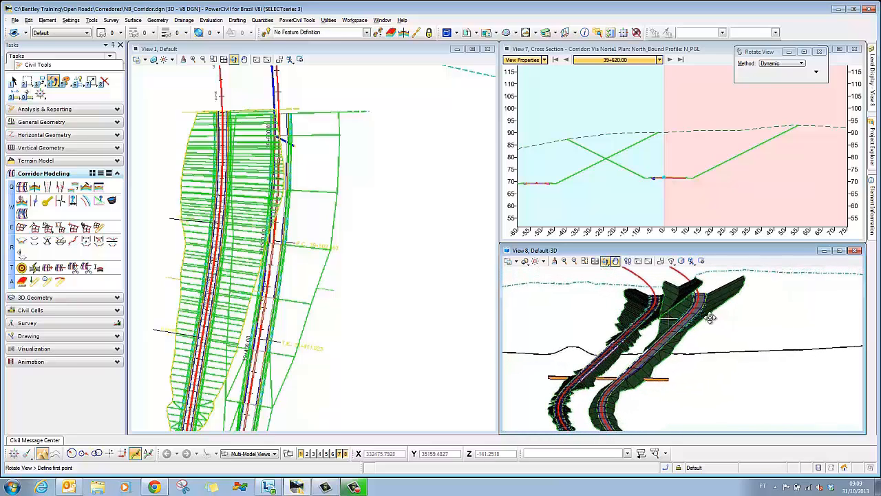
right_click(735, 323)
scroll(680, 303, "up", 5)
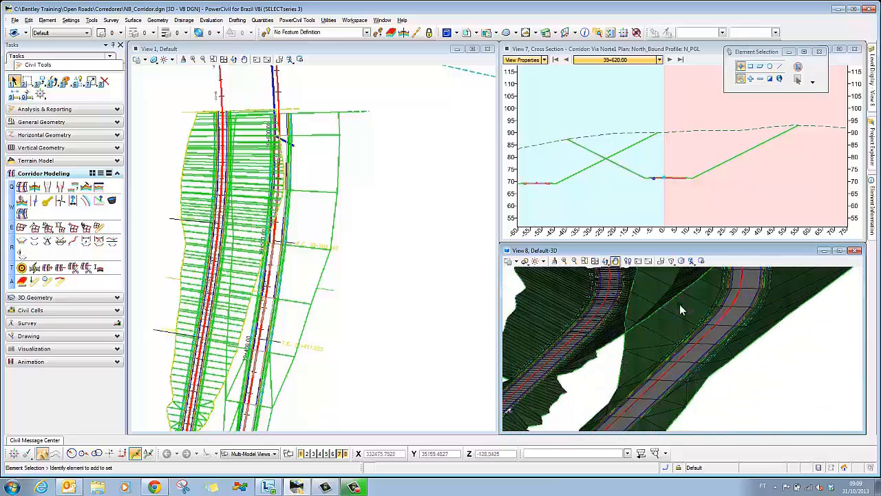
middle_click_drag(683, 307, 755, 383, "shift")
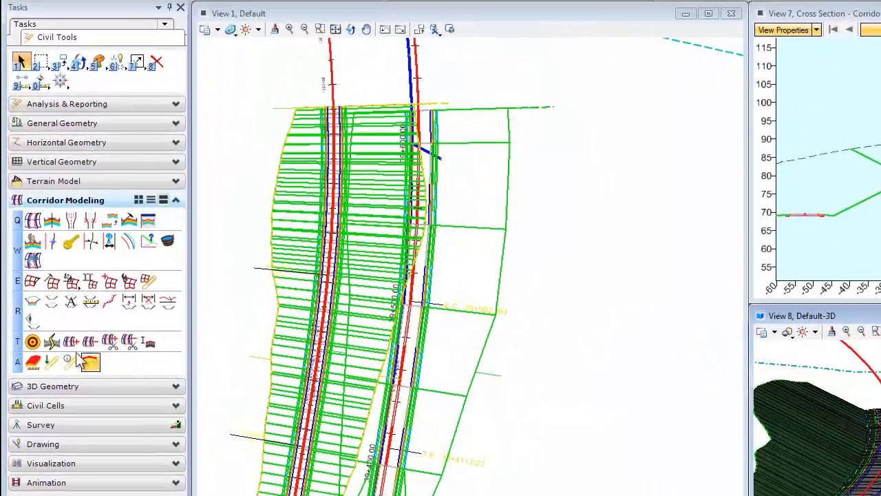
Step: Set target aliasing for the Via Norte1 corridor on the Active Surface: corridor South_Bound1 first, followed by the Existing terrain model
left_click(32, 341)
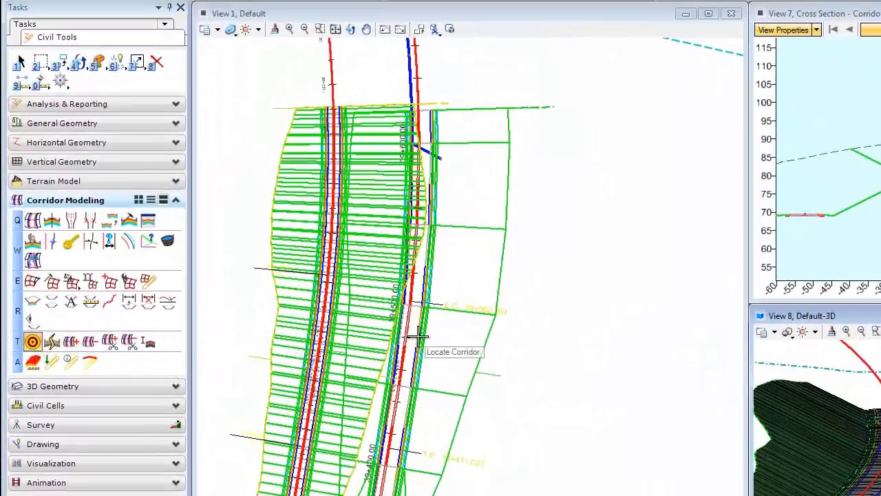
left_click(561, 323)
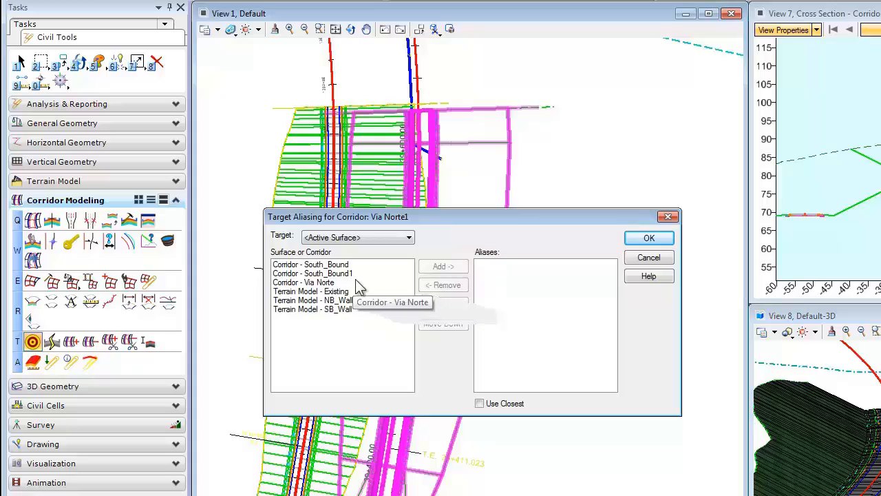
left_click(334, 274)
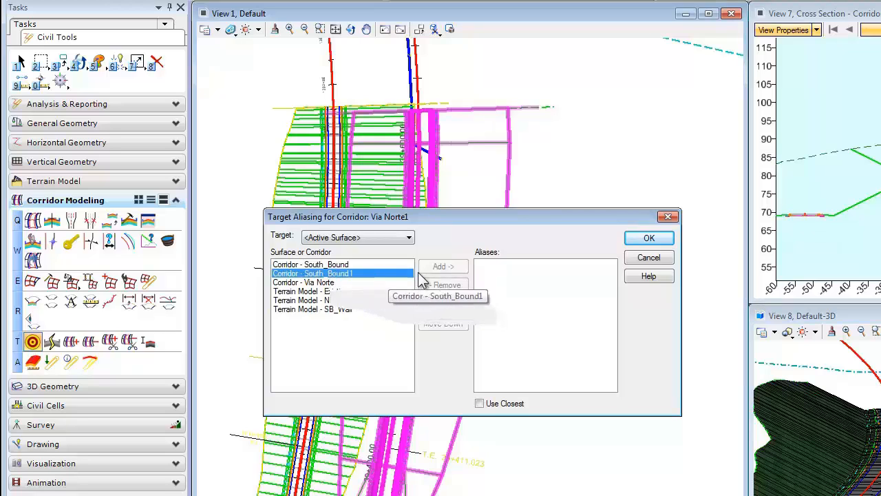
left_click(446, 267)
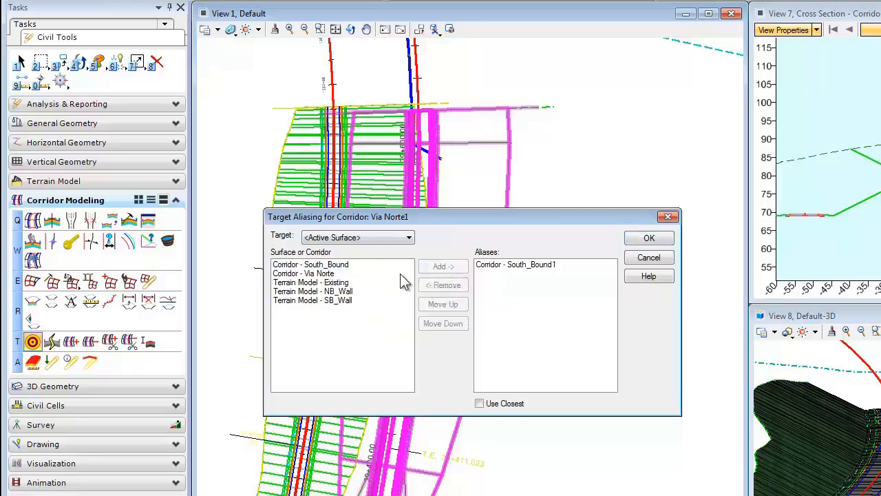
left_click(351, 282)
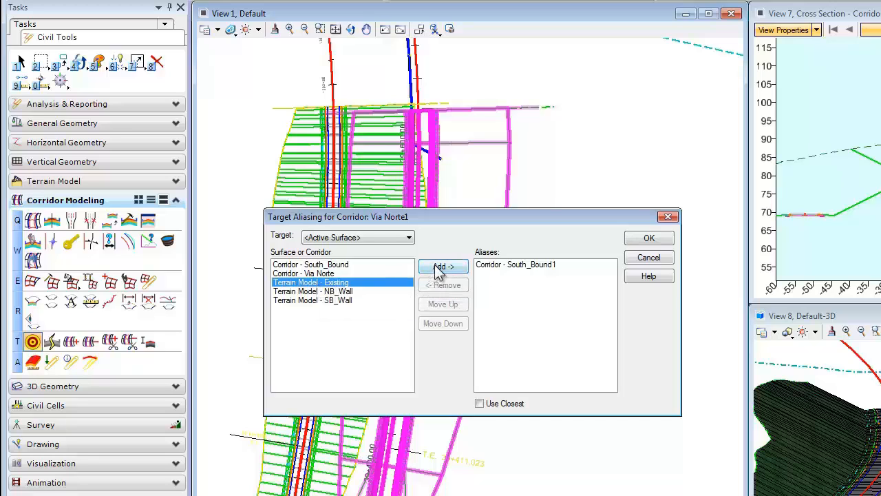
left_click(441, 268)
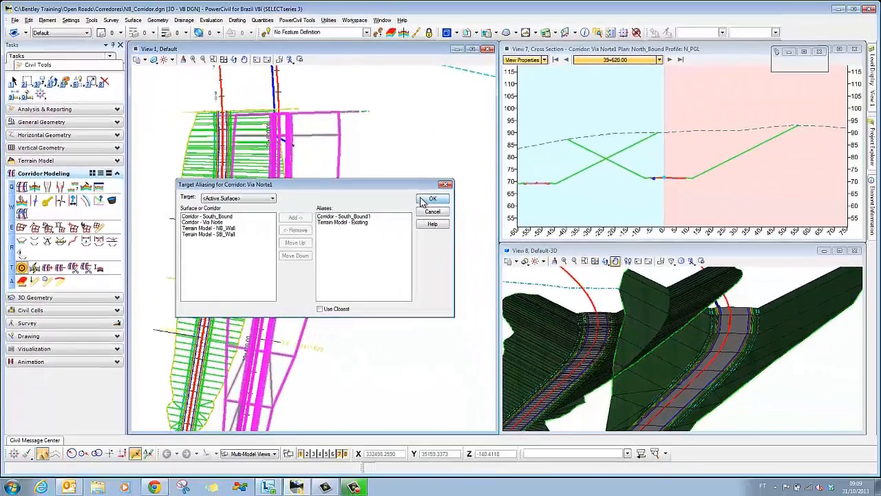
left_click(424, 199)
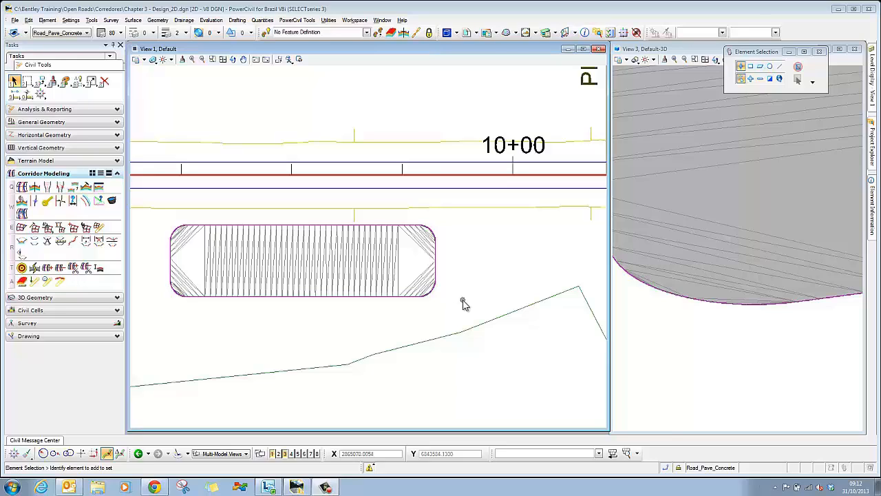
Step: Create the Site_Building terrain model from the rounded rectangular outline as a Boundary feature, with the Remove Slivers edge method
left_click(60, 161)
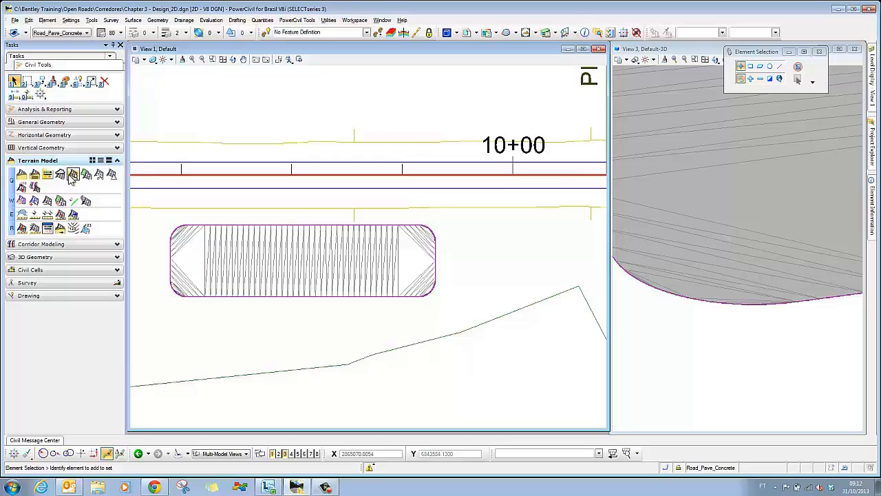
left_click(73, 174)
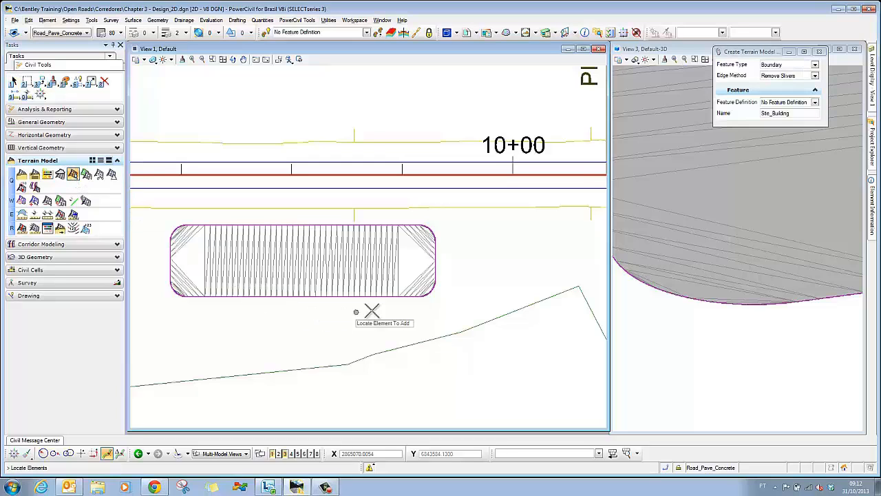
left_click(405, 298)
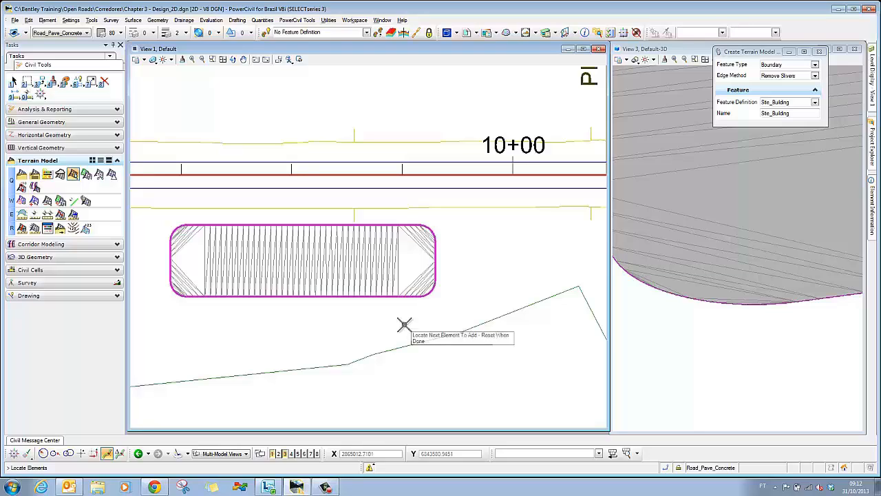
right_click(404, 325)
left_click(405, 325)
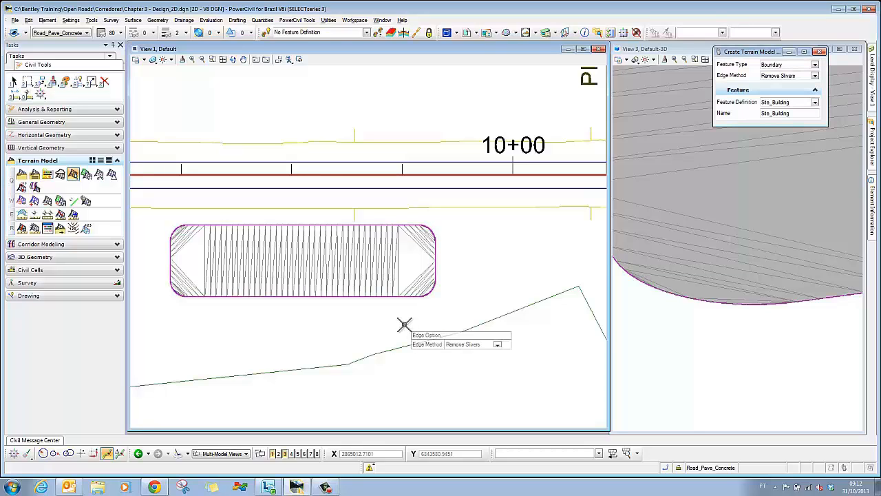
left_click(404, 324)
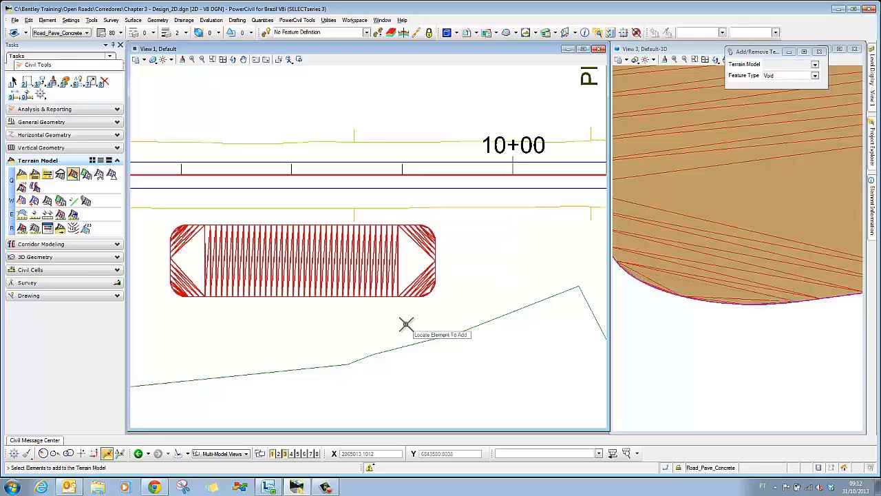
right_click(406, 325)
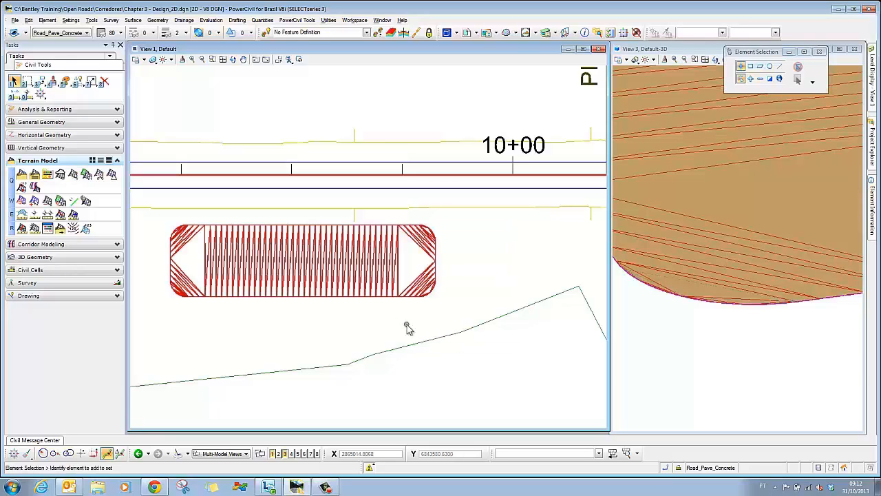
Step: Open the profile model of the rounded rectangular outline, examine its active profile above the ground line, and close the profile view
mouse_move(427, 289)
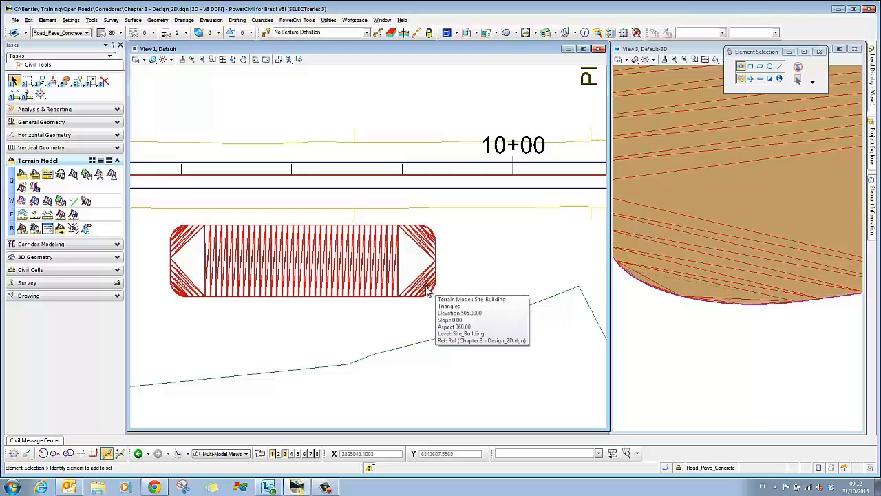
left_click(395, 303)
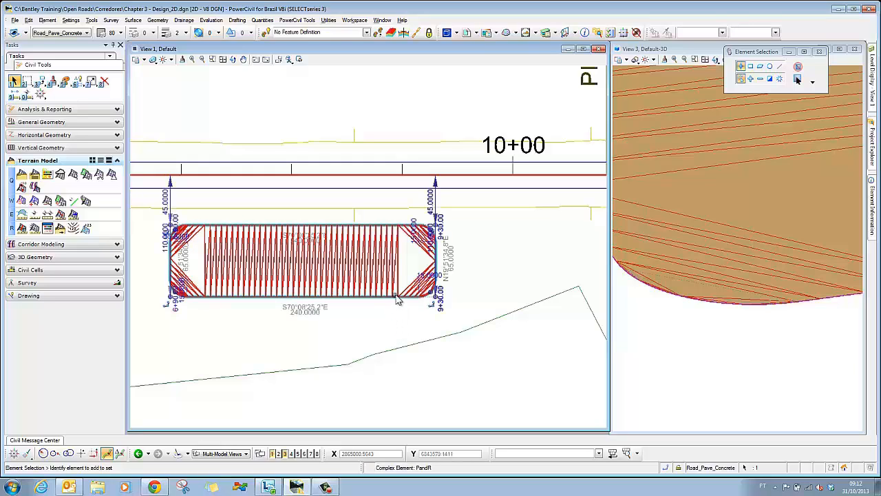
mouse_move(403, 298)
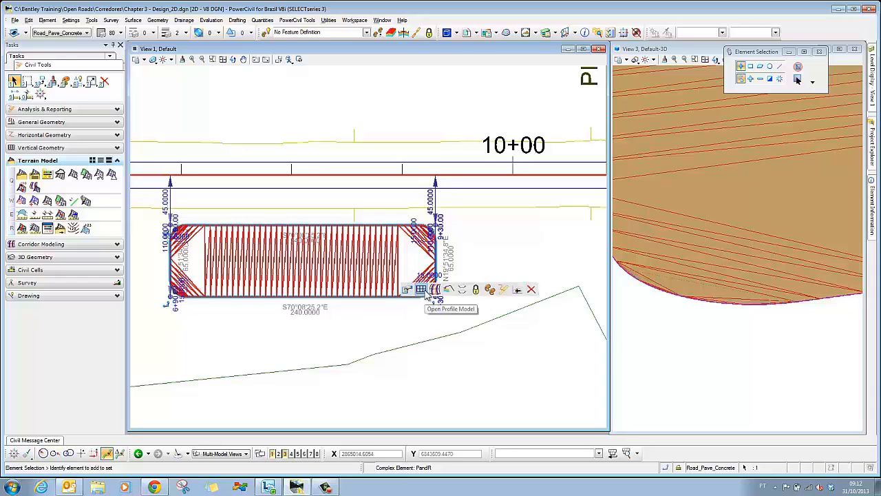
left_click(429, 292)
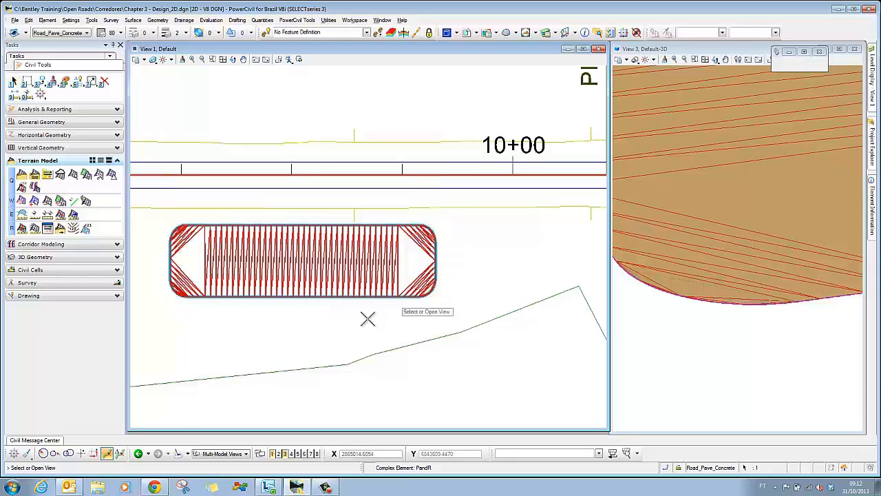
left_click(279, 454)
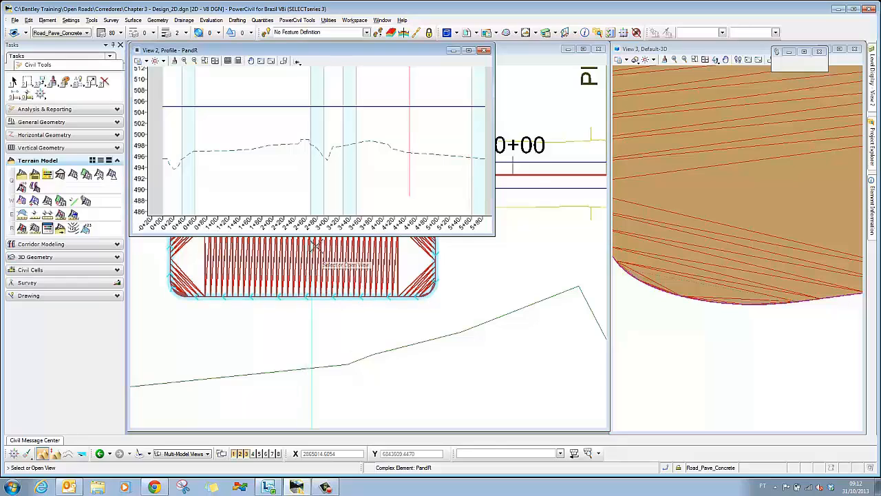
left_click(391, 170)
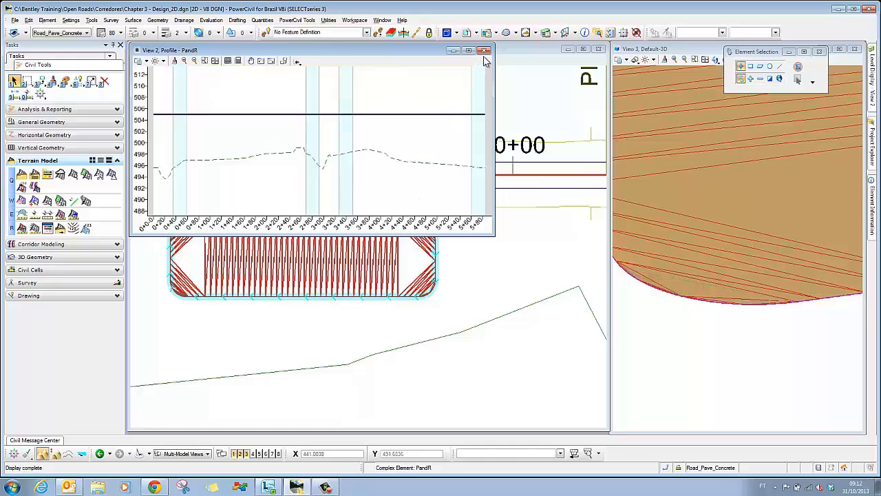
left_click(446, 115)
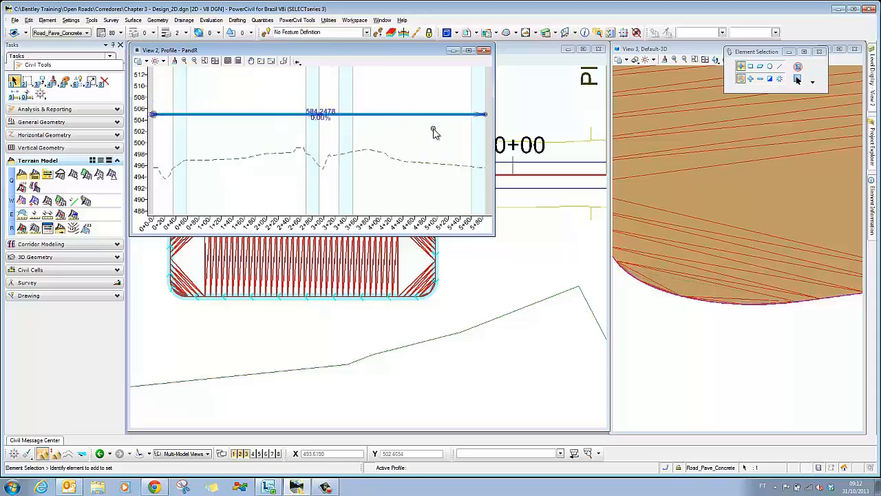
left_click(486, 51)
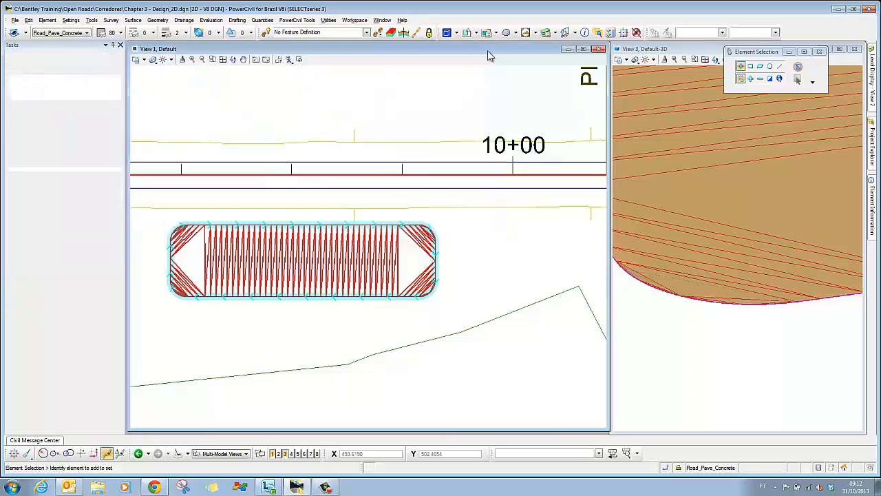
Step: Check the level of the new terrain model in the 3D view and turn off the Site_Building level there
left_click(725, 311)
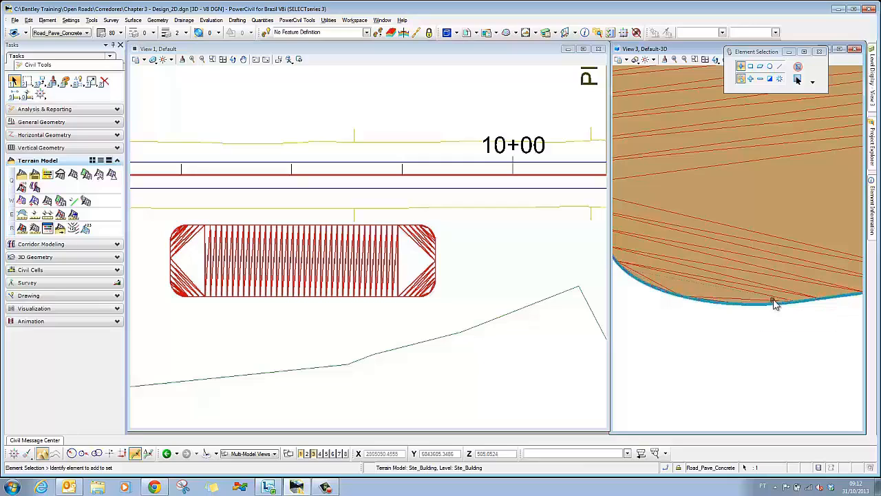
left_click(819, 315)
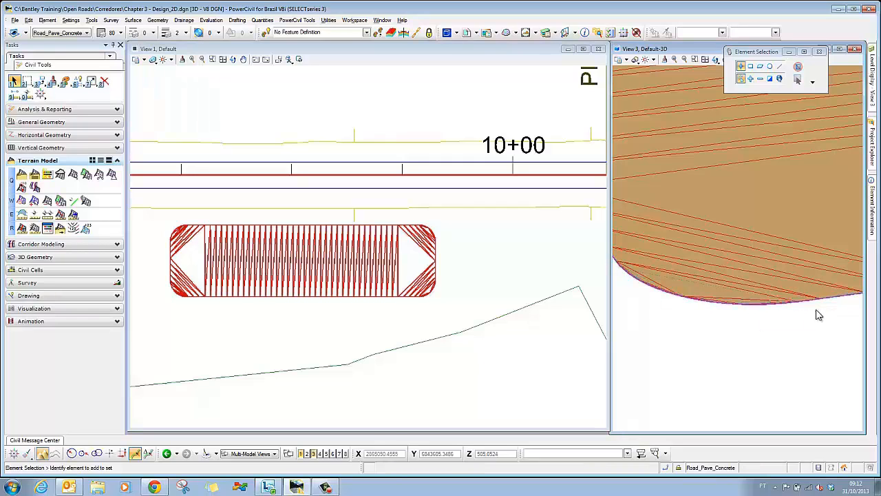
mouse_move(873, 79)
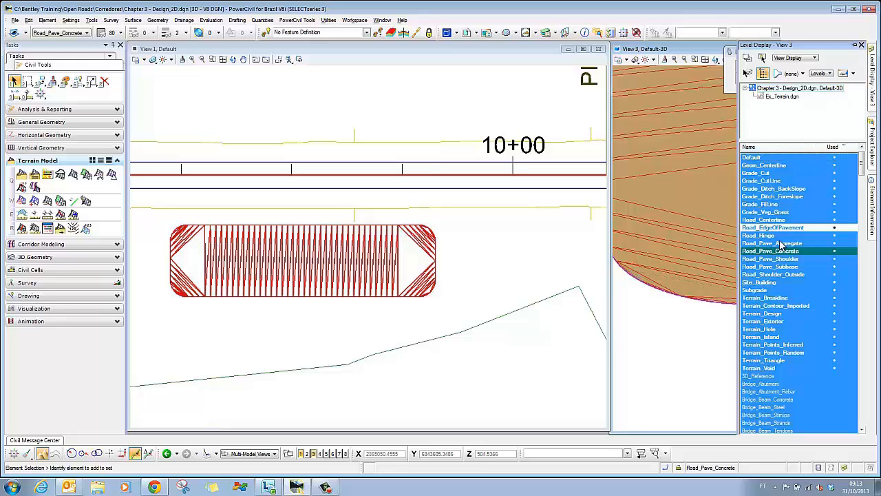
left_click(769, 283)
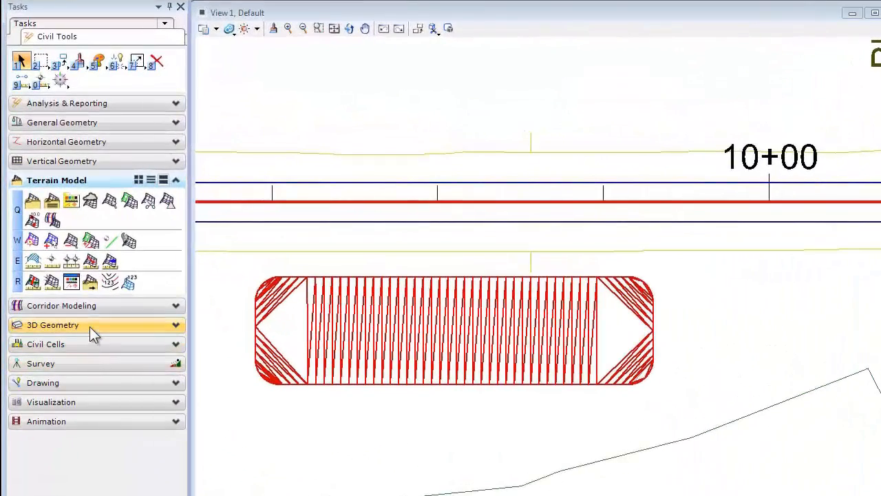
Step: Start creating surfaces by terrain model template on the Site_Building terrain model, without applying an external clip boundary
left_click(89, 326)
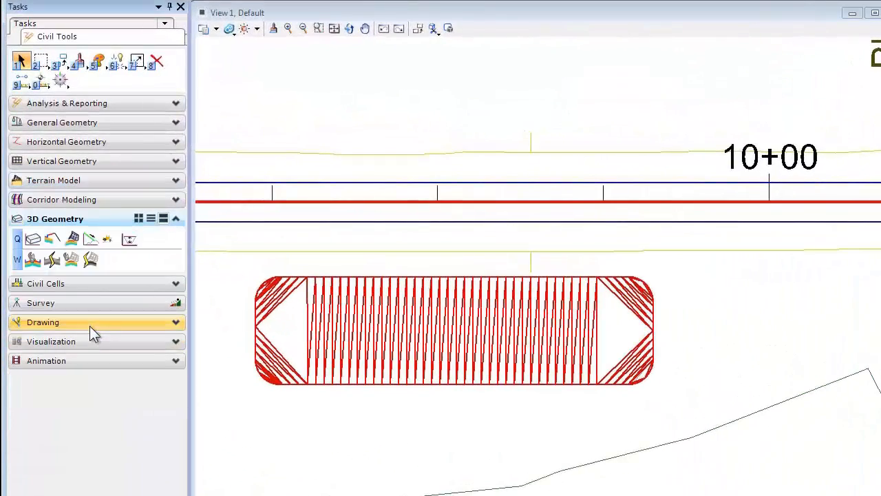
left_click(72, 239)
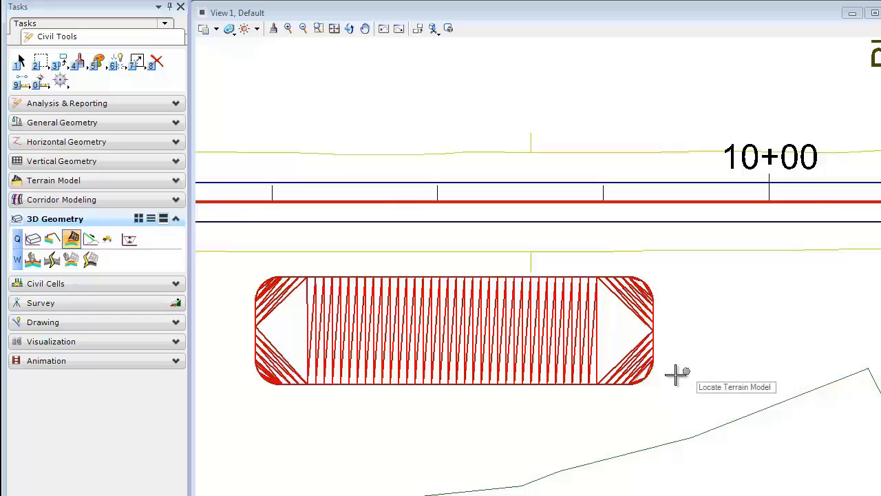
left_click(640, 383)
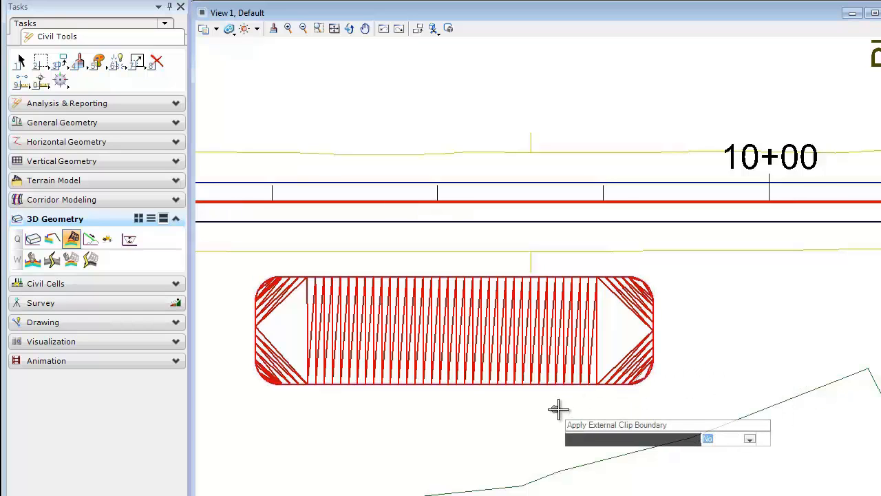
left_click(600, 403)
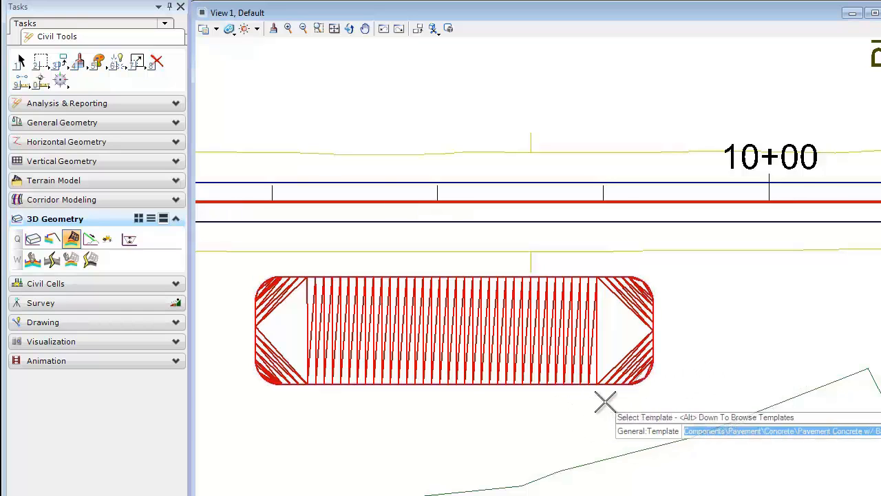
Step: Browse the concrete pavement templates and choose Pavement Concrete w/ Base for the terrain surface
key("alt+Down")
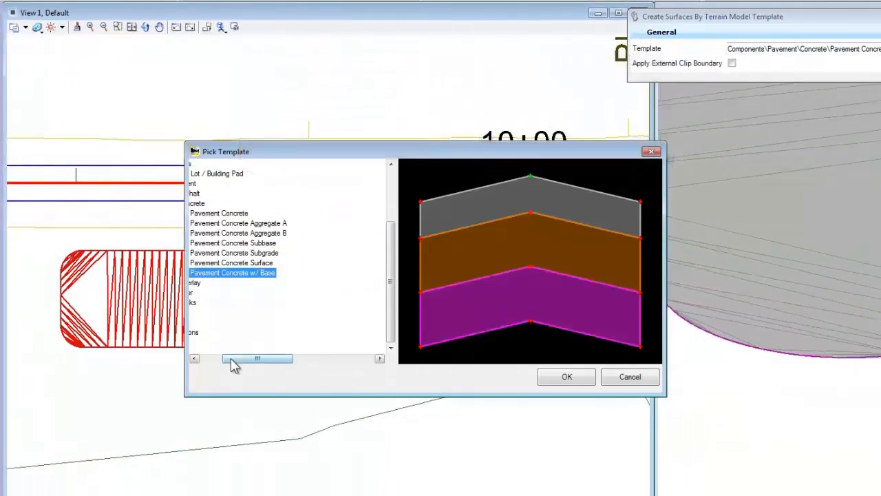
left_click_drag(232, 360, 211, 364)
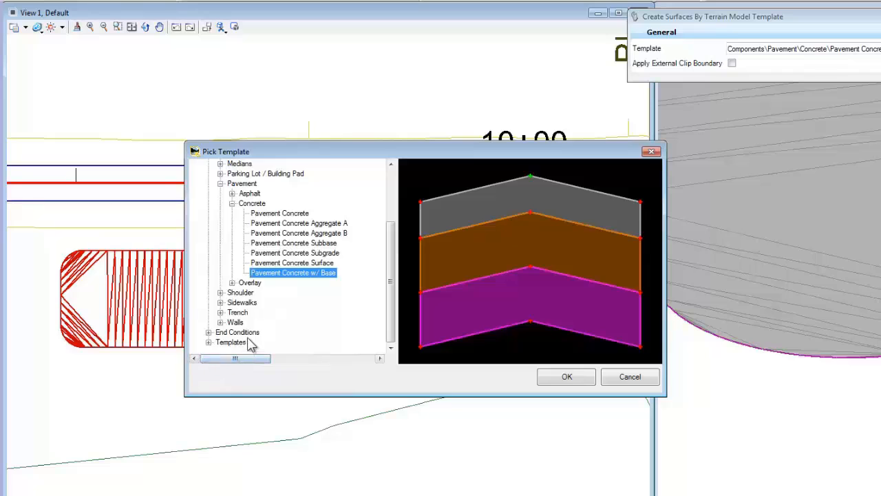
left_click(322, 254)
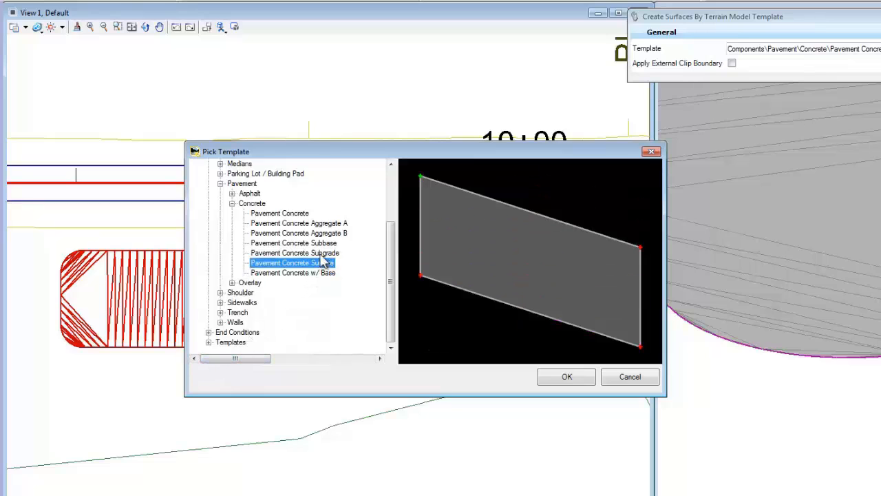
left_click(330, 233)
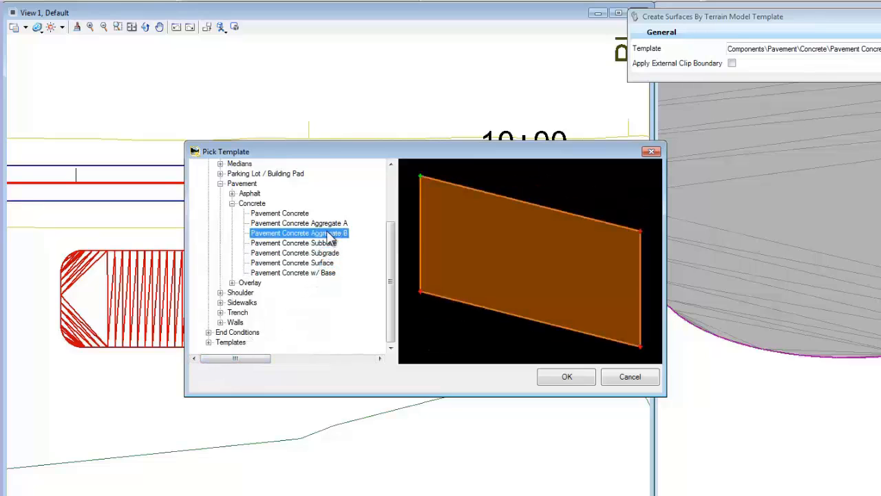
left_click(319, 273)
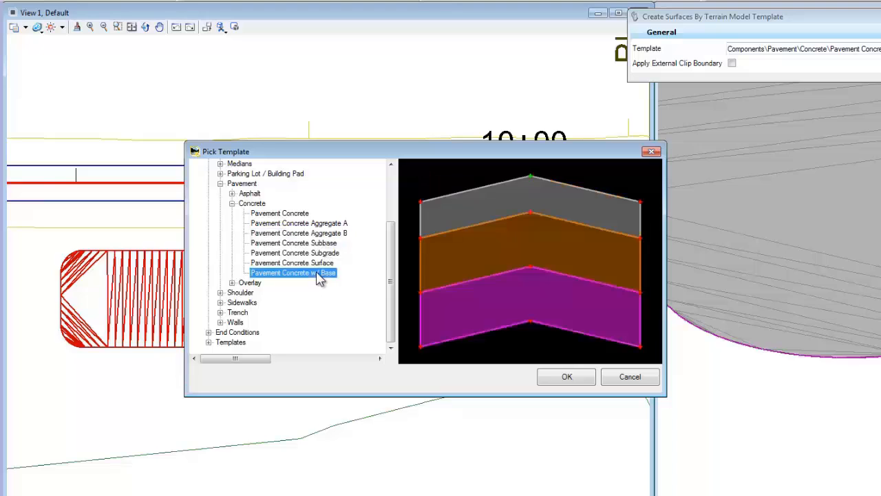
left_click(567, 376)
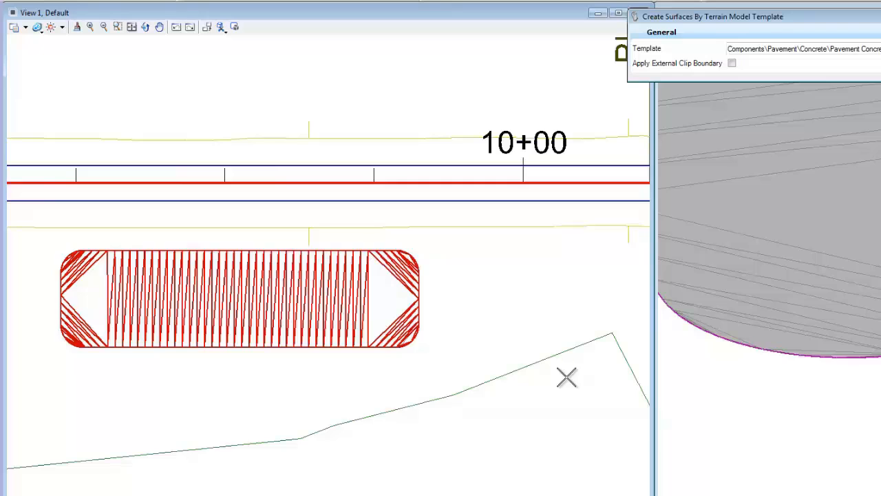
Step: Accept the terrain model selection and create its Pavement Concrete w/ Base surfaces without an external clip boundary
left_click(568, 335)
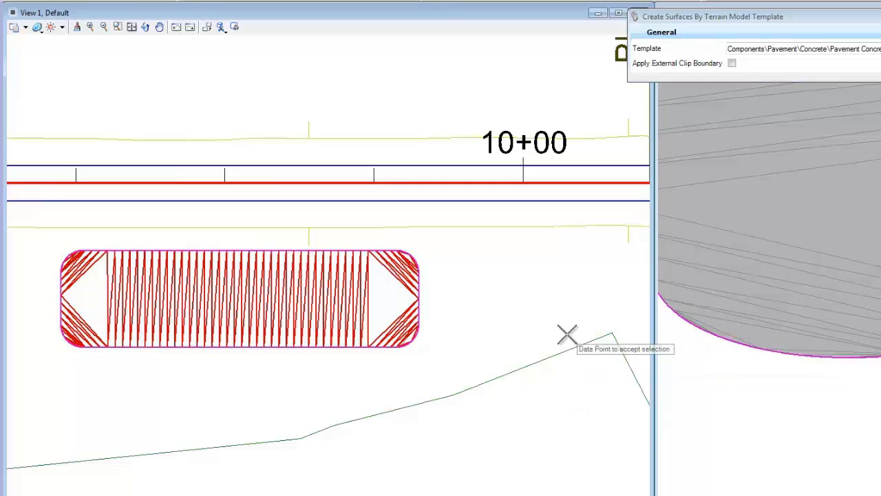
left_click(567, 329)
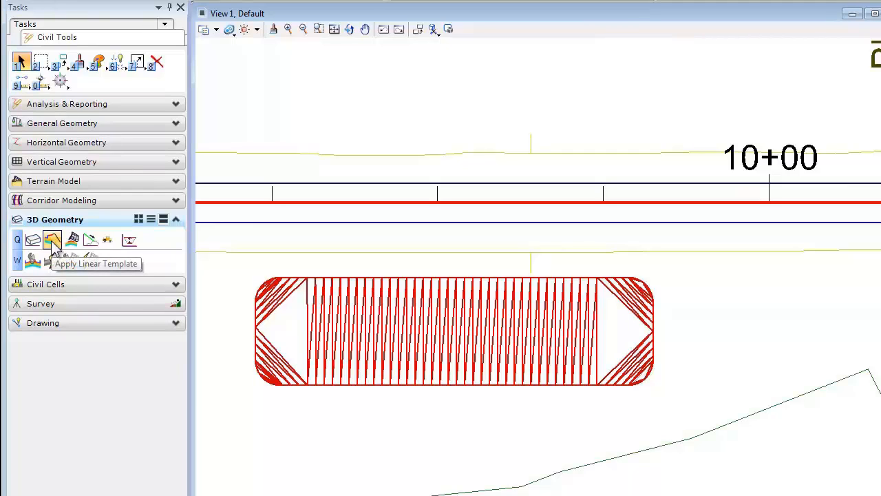
Step: Start applying a linear template to the rounded rectangular outline, compare the Edge Treatment templates, and choose Curb/Gutter - Tie Slope
left_click(53, 241)
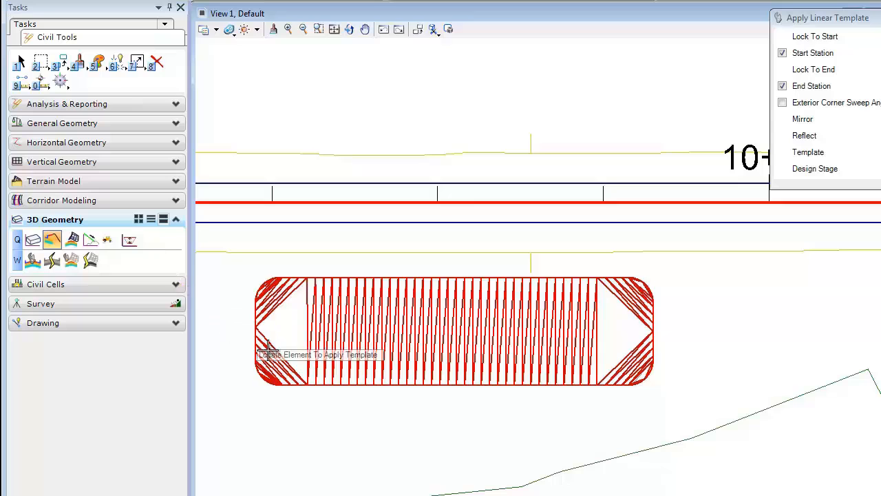
left_click(502, 383)
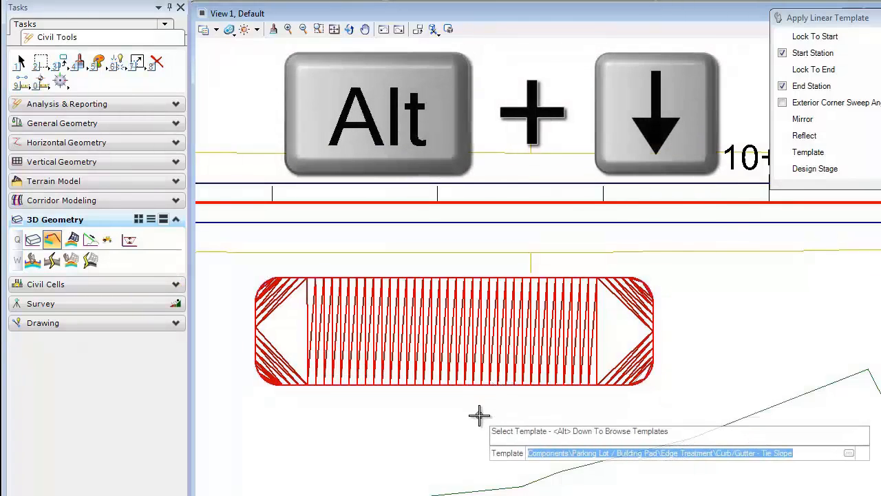
key("alt+Down")
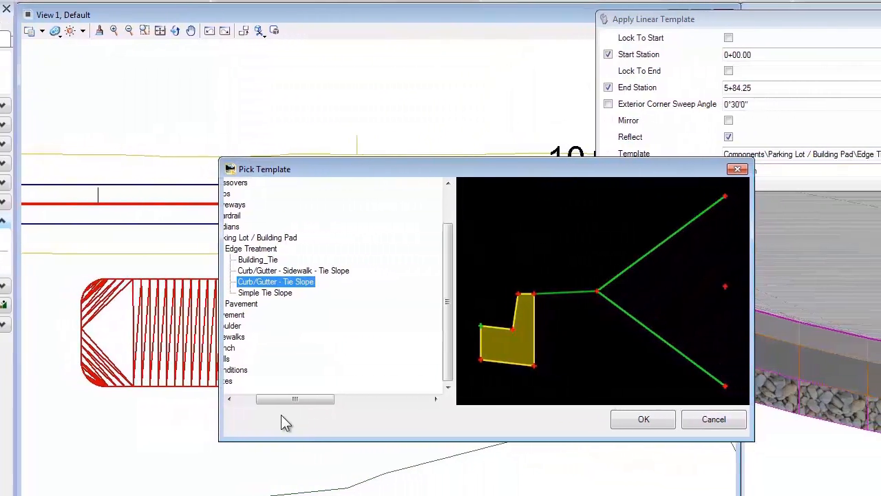
left_click_drag(295, 400, 281, 400)
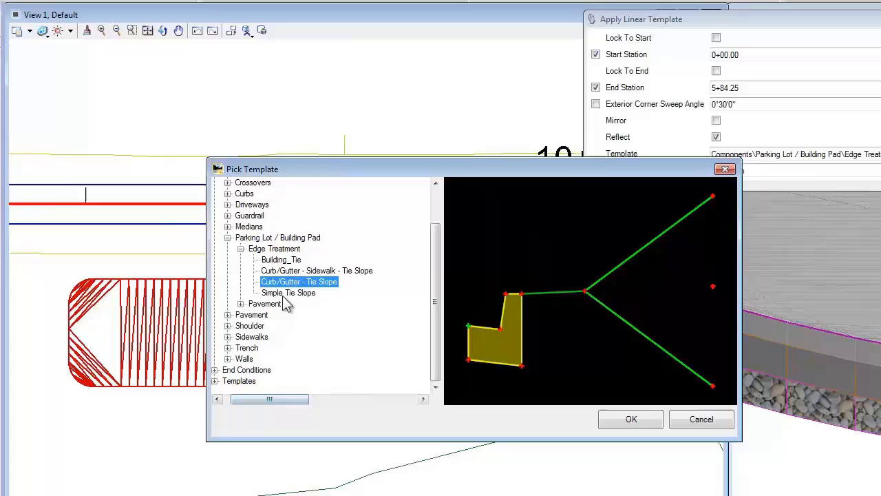
left_click(288, 294)
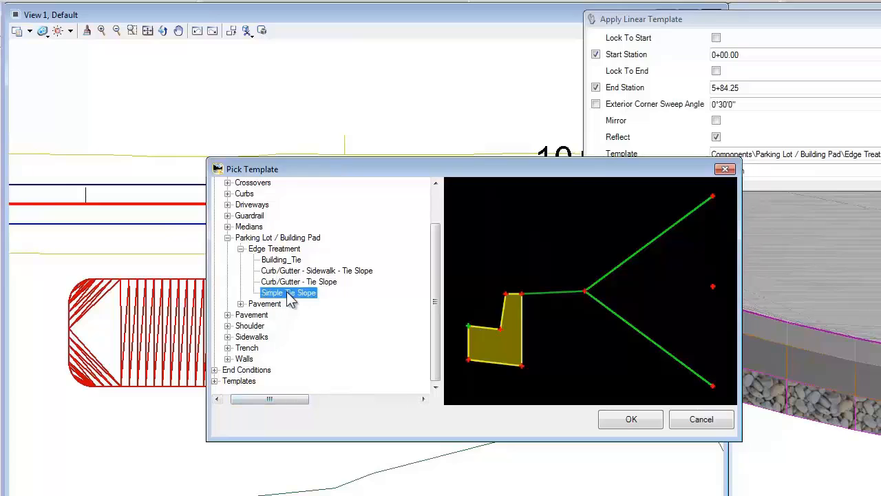
left_click(295, 272)
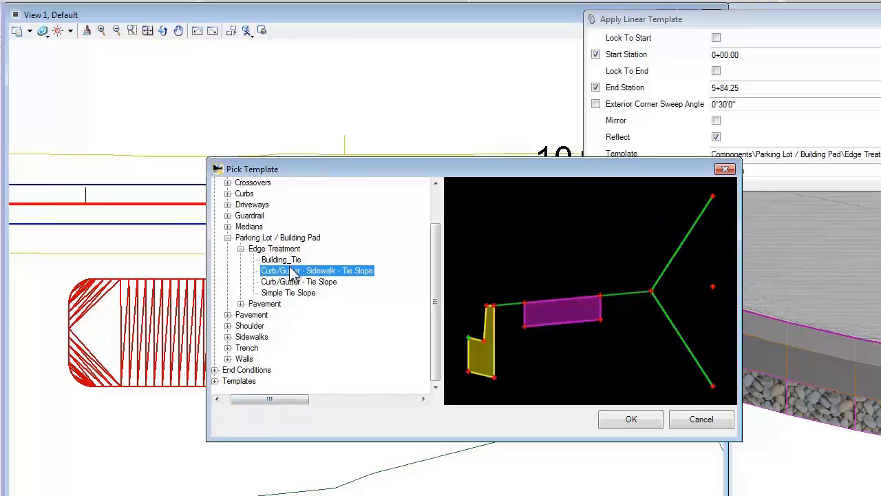
left_click(295, 261)
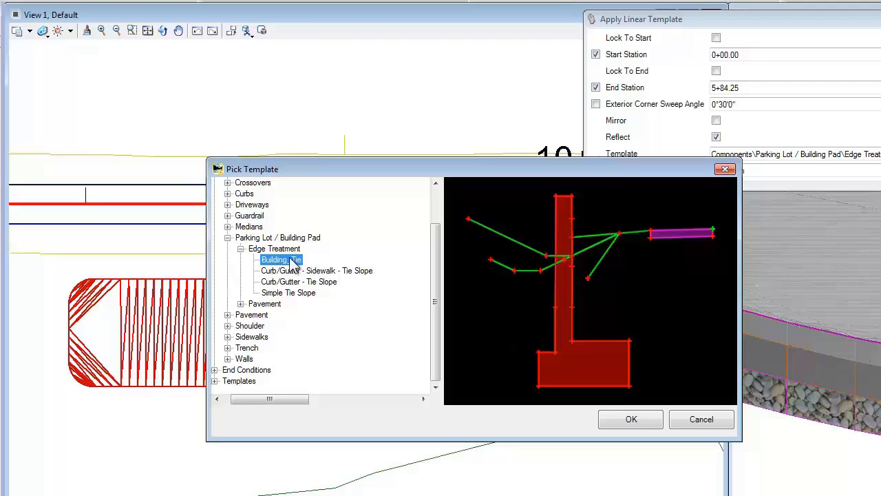
left_click(296, 283)
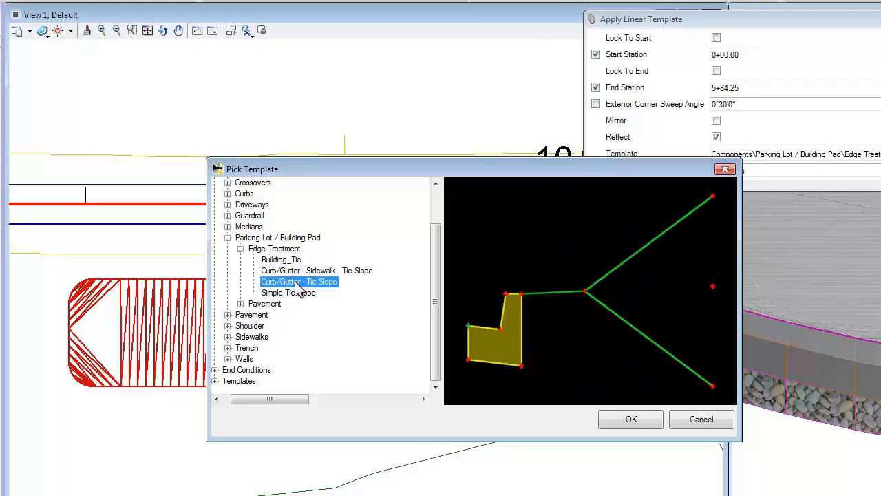
left_click(630, 421)
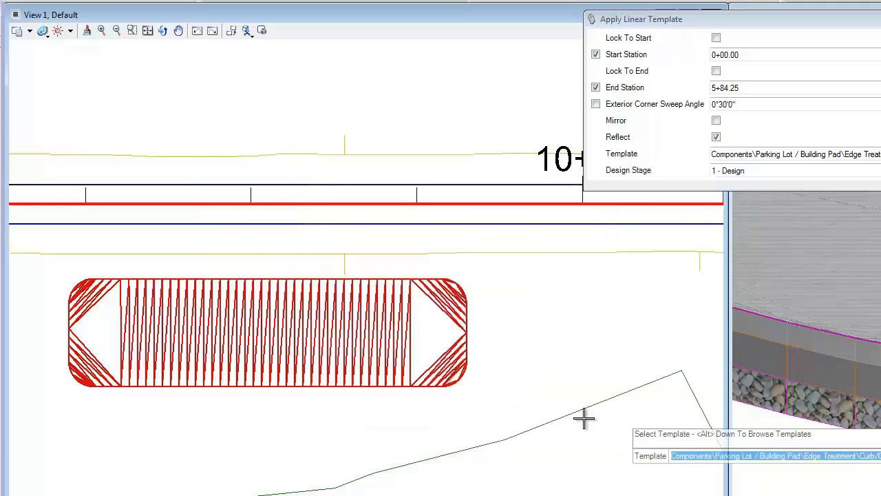
Step: Apply the linear template outside the outline from 0+00.00 to 5+84.25, with Reflect on, Mirror off and a 0°30'0" exterior corner sweep angle
key("alt")
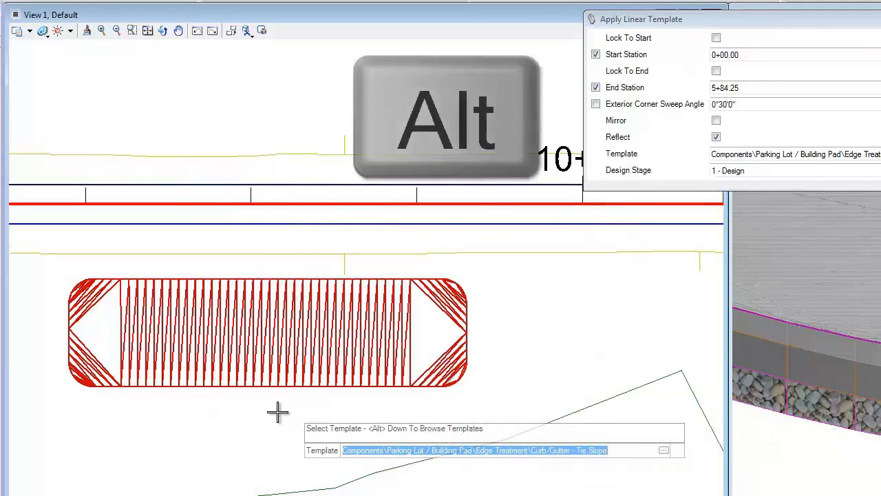
left_click(269, 412)
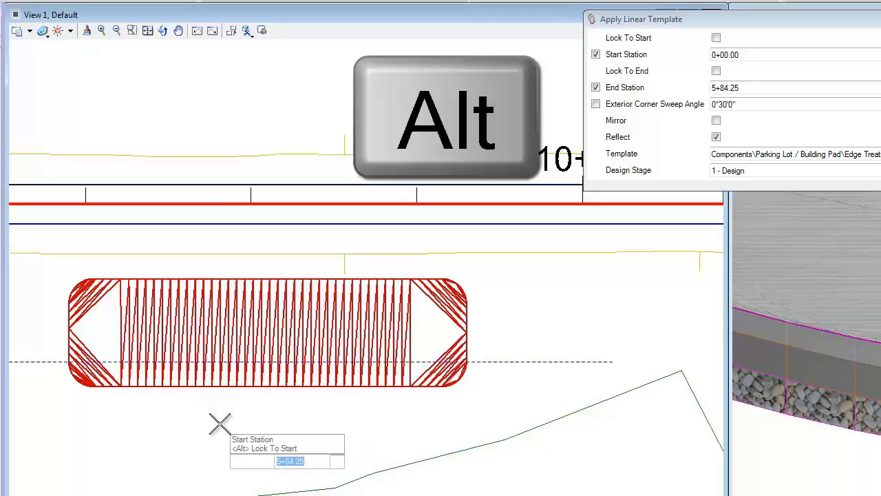
left_click(219, 423)
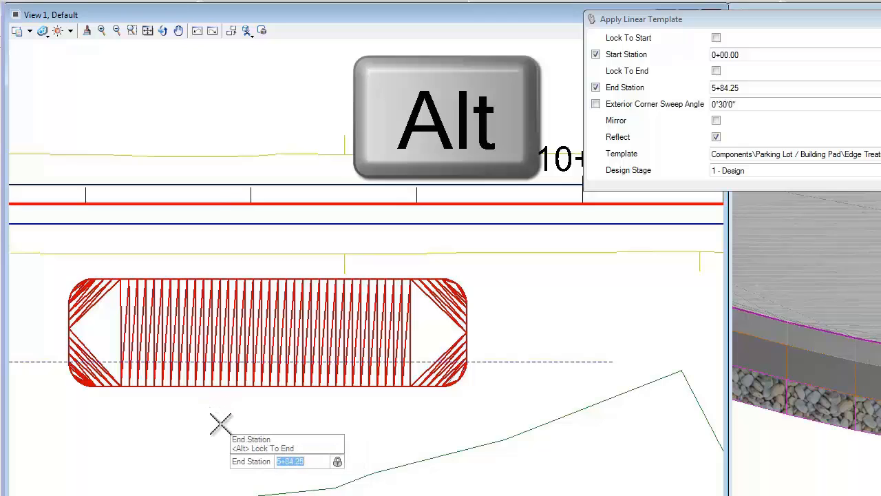
left_click(256, 408)
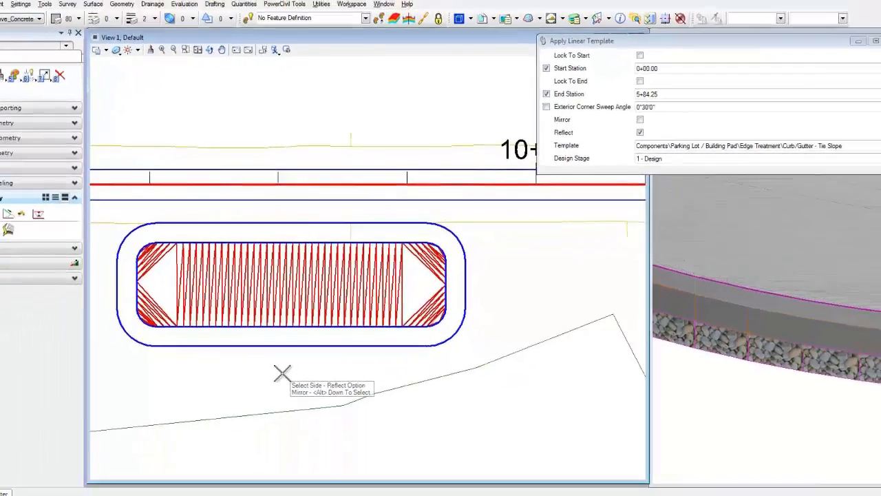
left_click(282, 373)
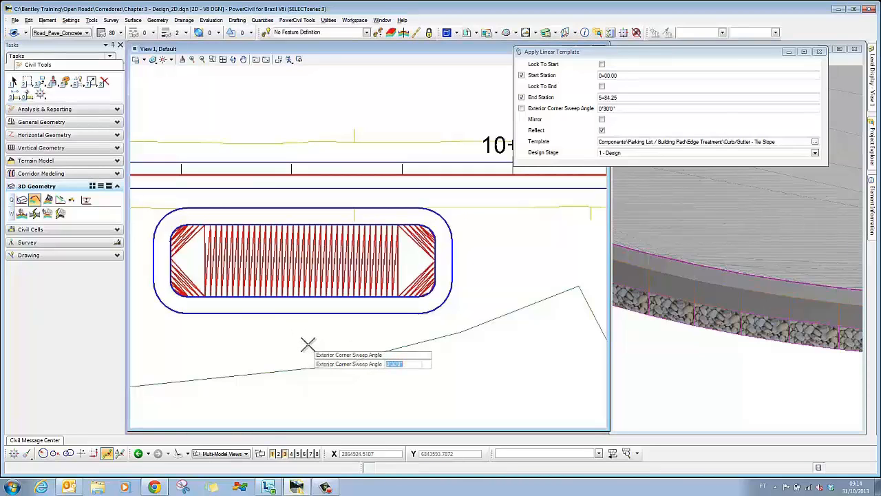
left_click(308, 344)
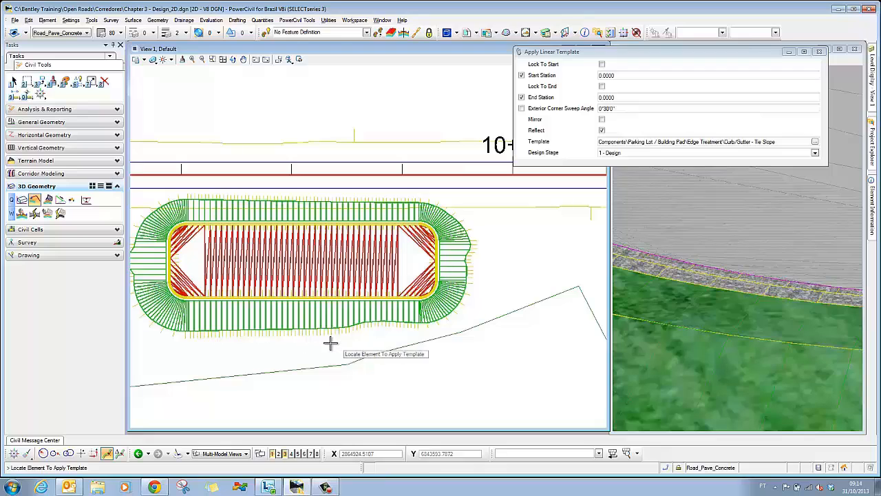
Step: Examine the new curb and side slopes around the building pad in 3D, especially where they meet the road corridor's slopes
middle_click_drag(330, 345, 496, 365)
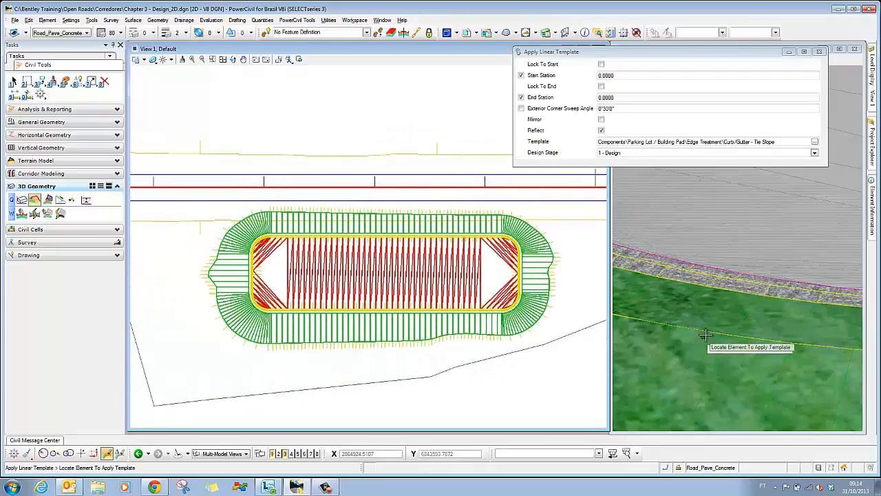
scroll(716, 344, "down", 5)
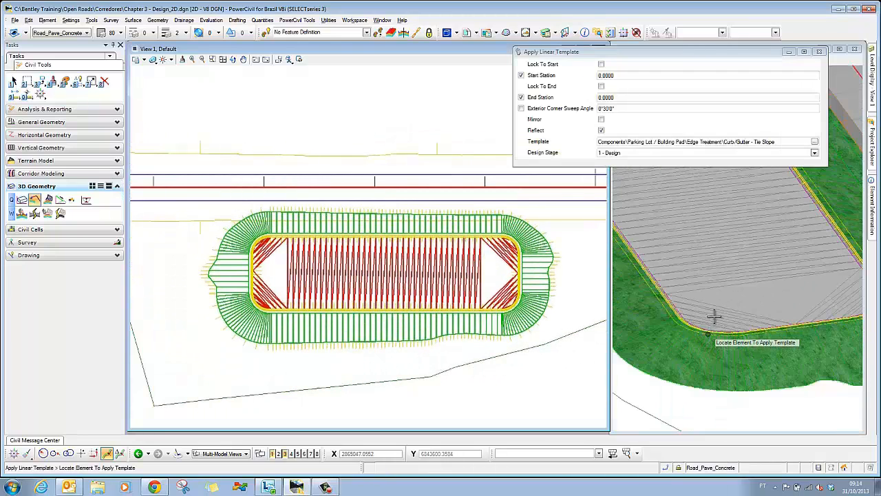
scroll(716, 269, "down", 3)
middle_click_drag(714, 268, 712, 313)
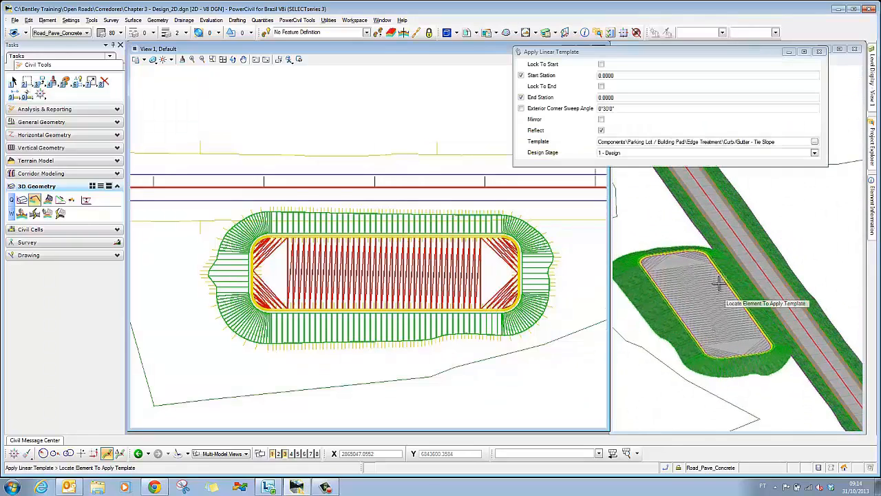
key("Escape")
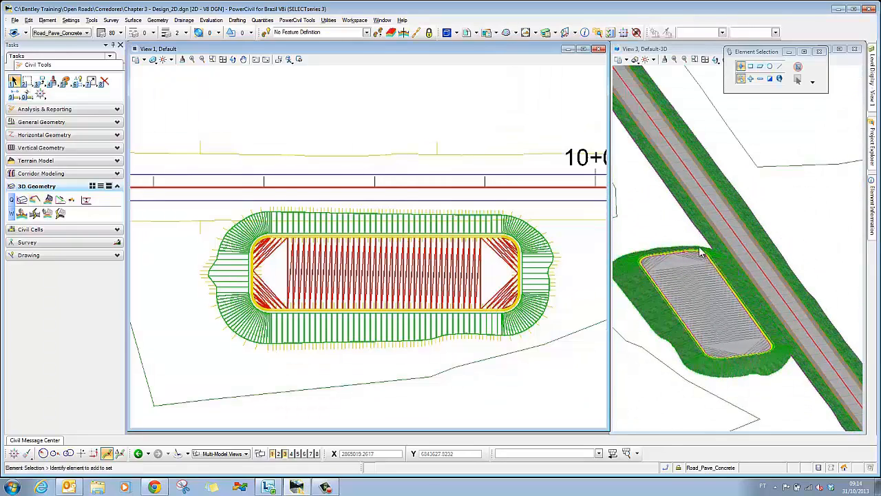
left_click(717, 59)
left_click(717, 60)
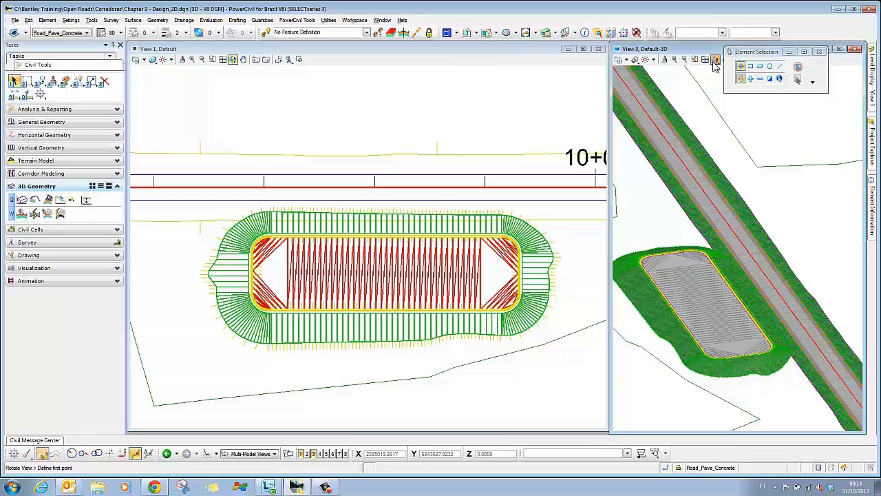
left_click(729, 256)
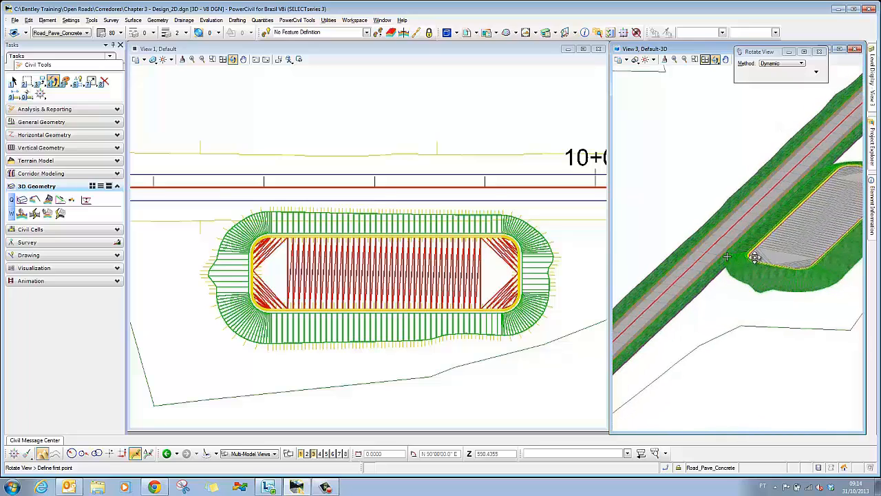
left_click(729, 261)
scroll(729, 262, "up", 2)
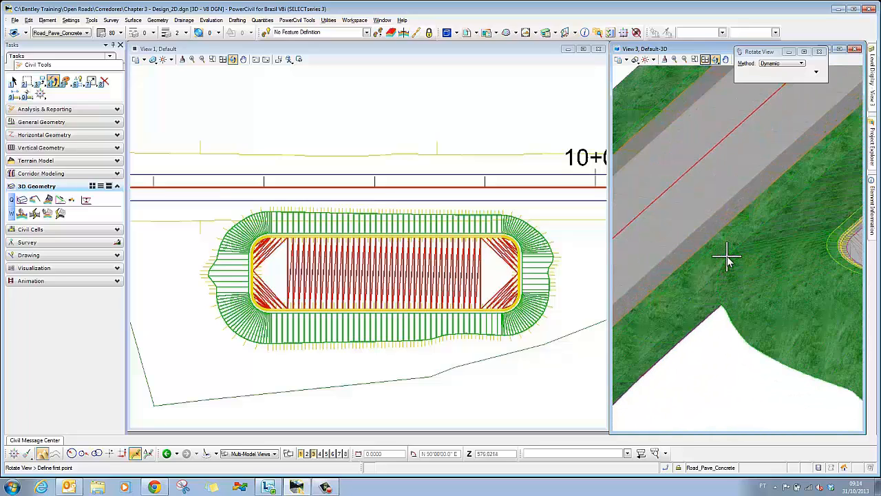
right_click(714, 344)
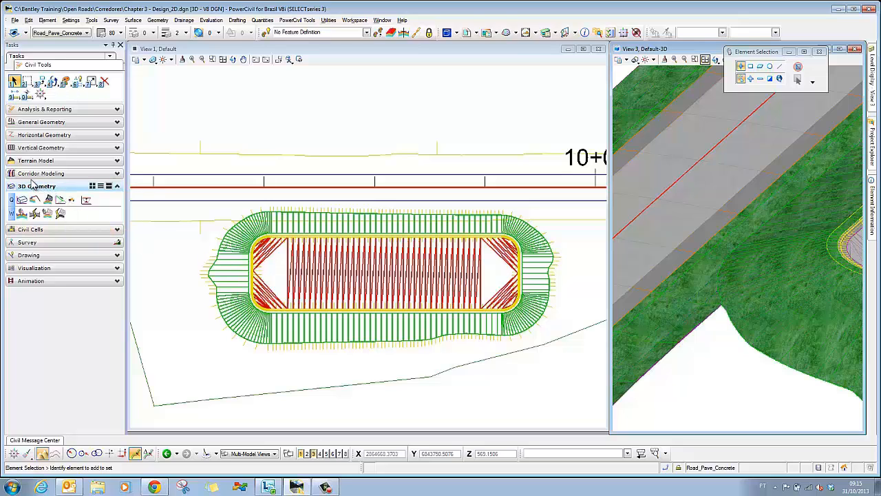
Step: Open the road corridor's dynamic cross sections in View 8
left_click(34, 175)
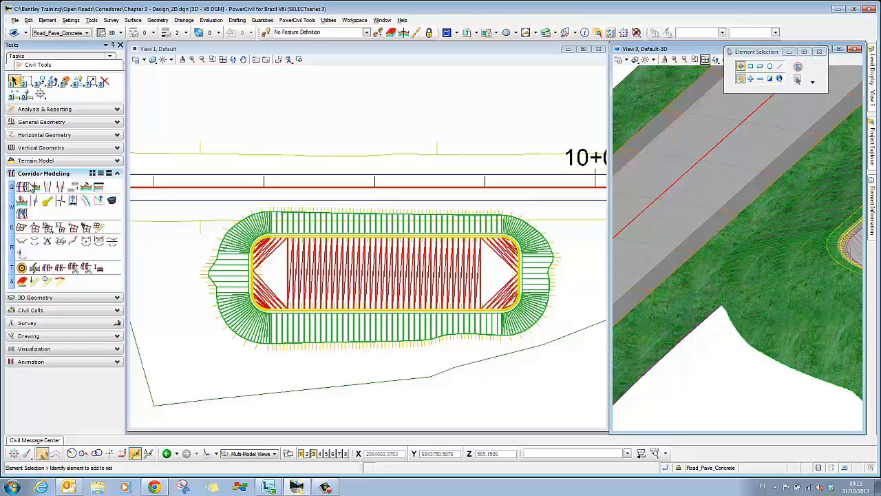
left_click(21, 243)
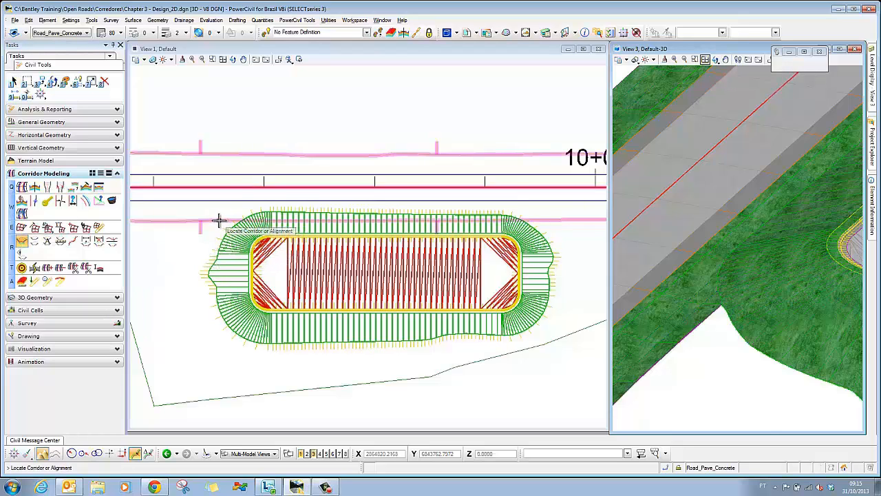
left_click(203, 234)
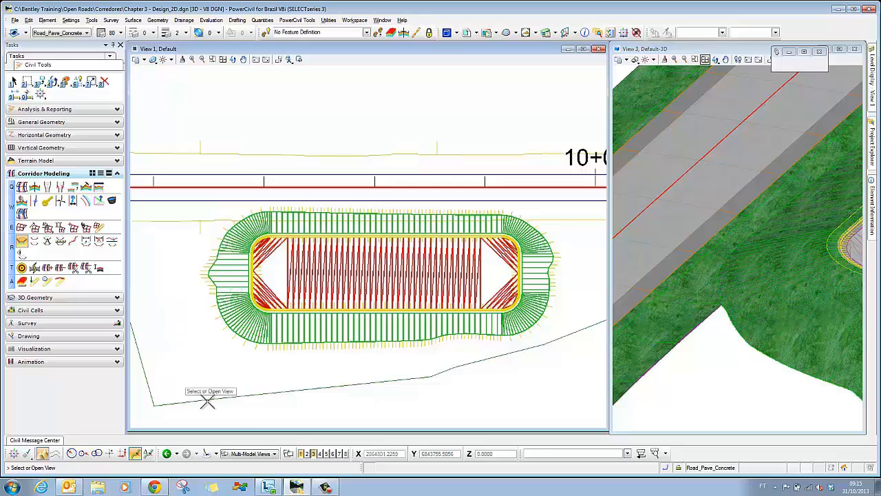
left_click(346, 455)
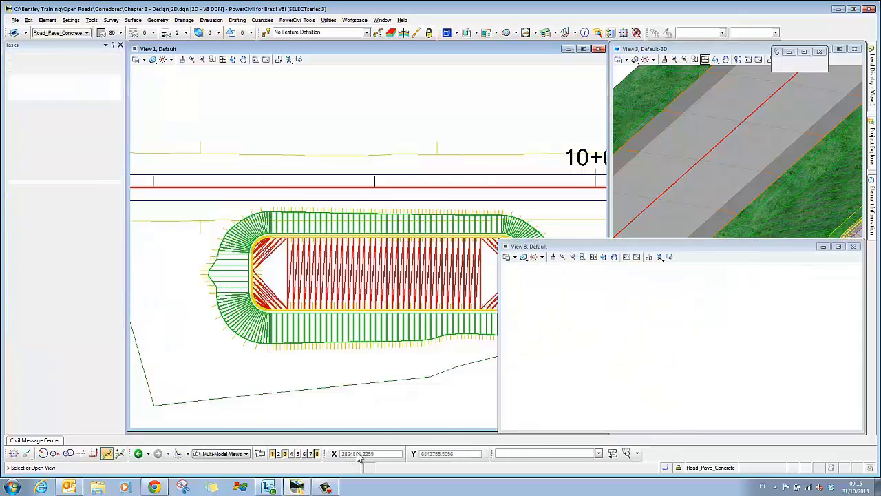
left_click(595, 336)
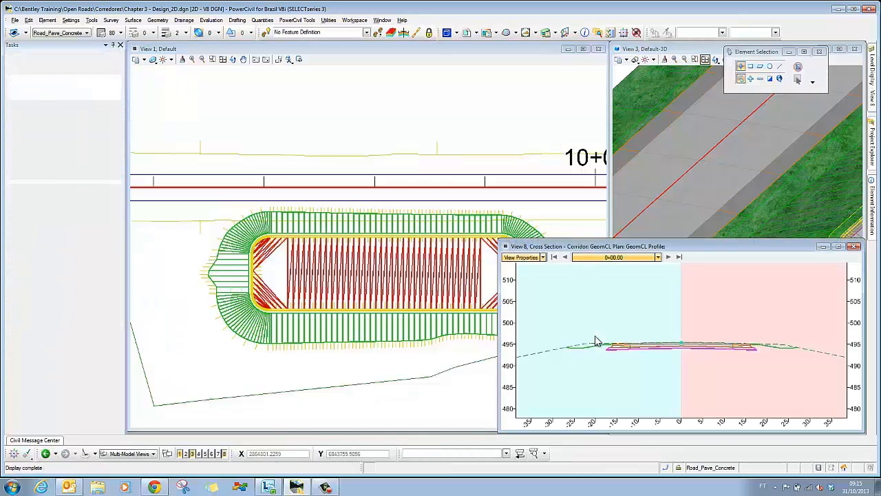
Step: Locate the road corridor's cross section at about station 6+26, just before the building pad, by picking it in the plan view
right_click(626, 301)
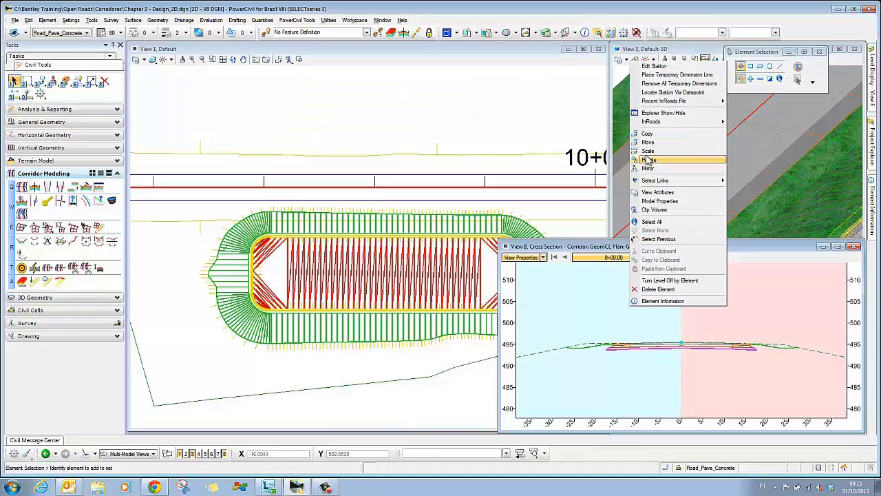
left_click(663, 92)
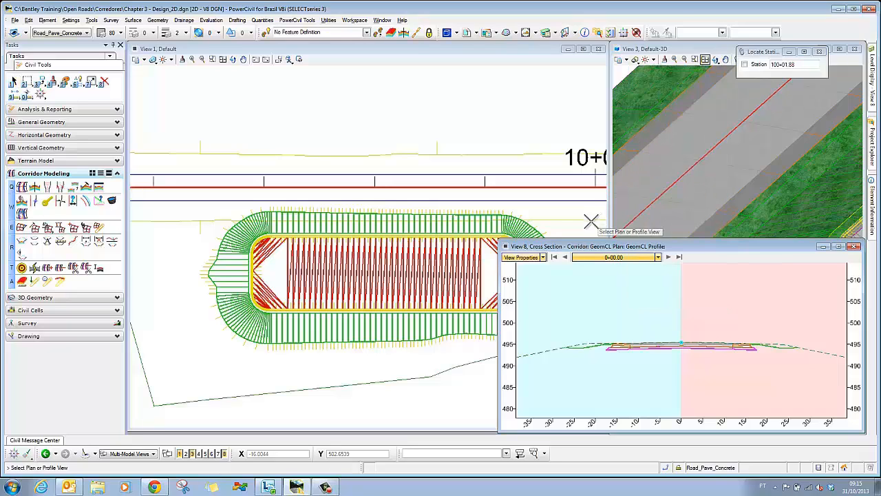
left_click(200, 236)
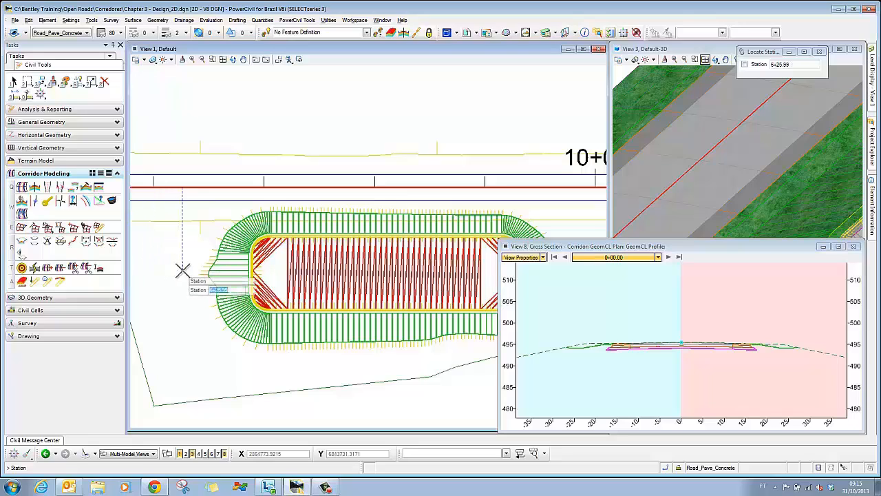
left_click(182, 272)
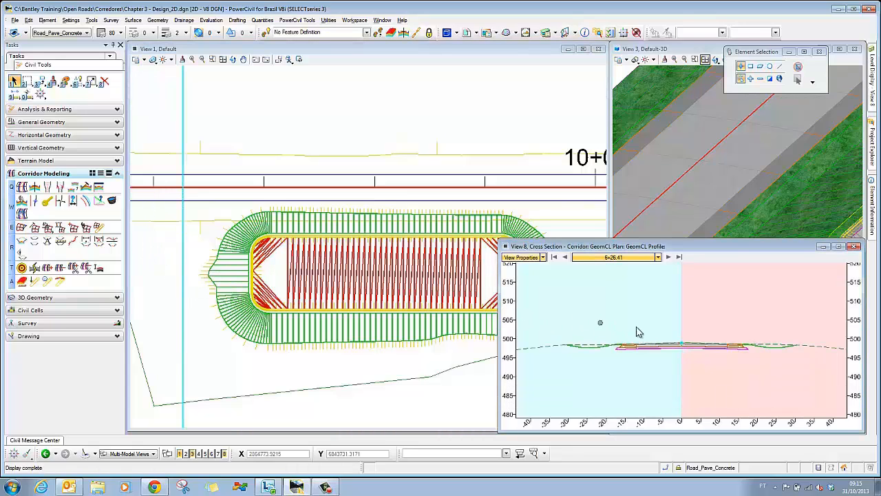
Step: Advance the cross sections station by station along the building pad to station 7+40.00
left_click(669, 258)
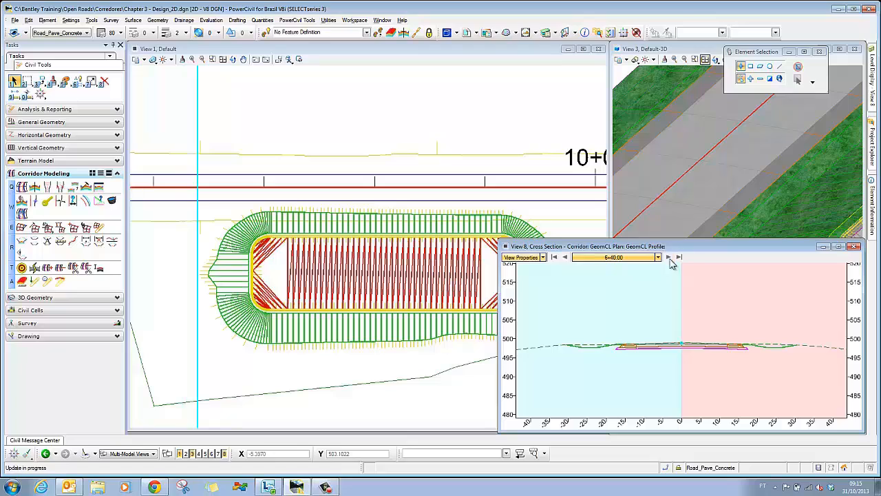
left_click(669, 258)
left_click(669, 258)
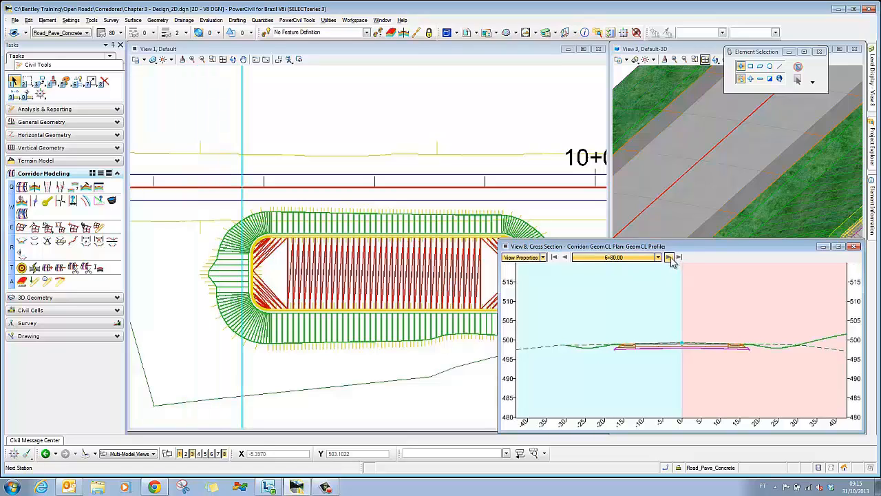
left_click(669, 257)
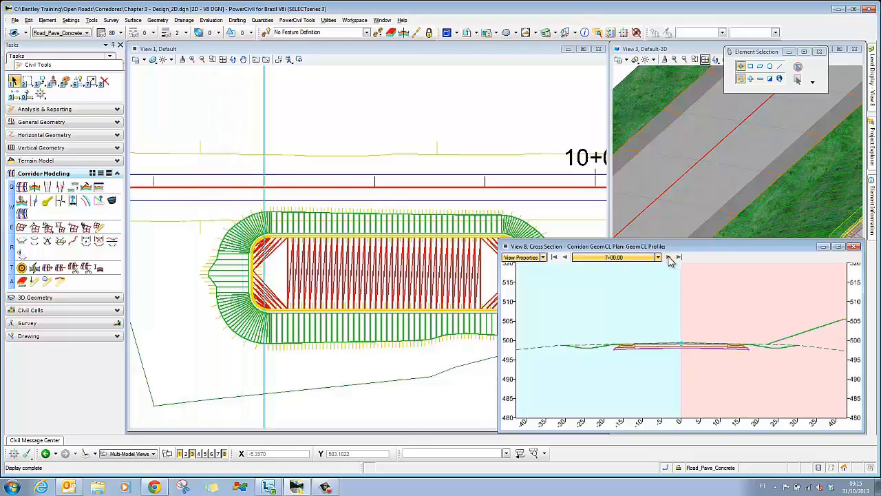
left_click(669, 257)
left_click(669, 257)
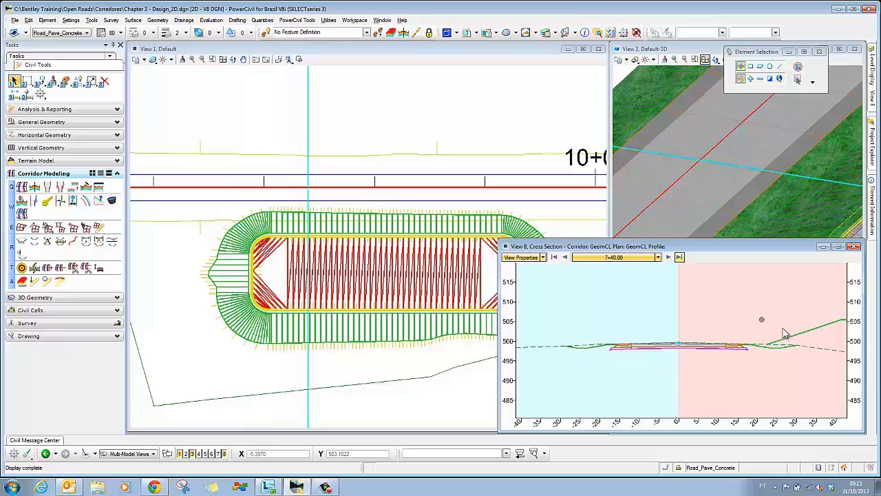
Step: Examine where the pad's fill slope meets the road ditch at 7+40.00, and set the cross-section view to Center on Current Offsets
scroll(801, 344, "up", 5)
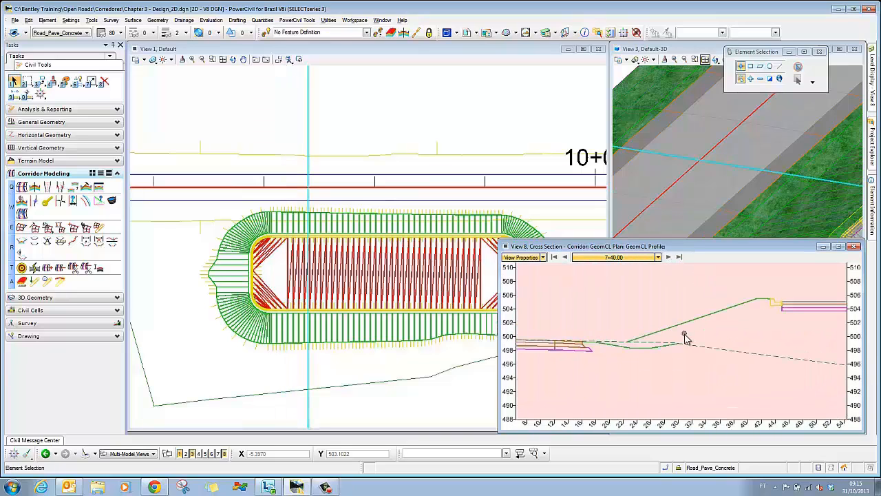
middle_click_drag(704, 343, 700, 348)
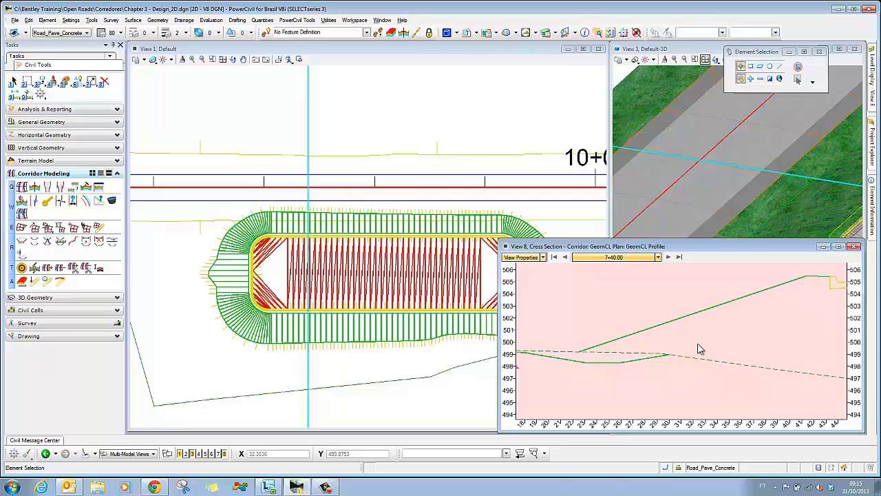
scroll(698, 346, "down", 2)
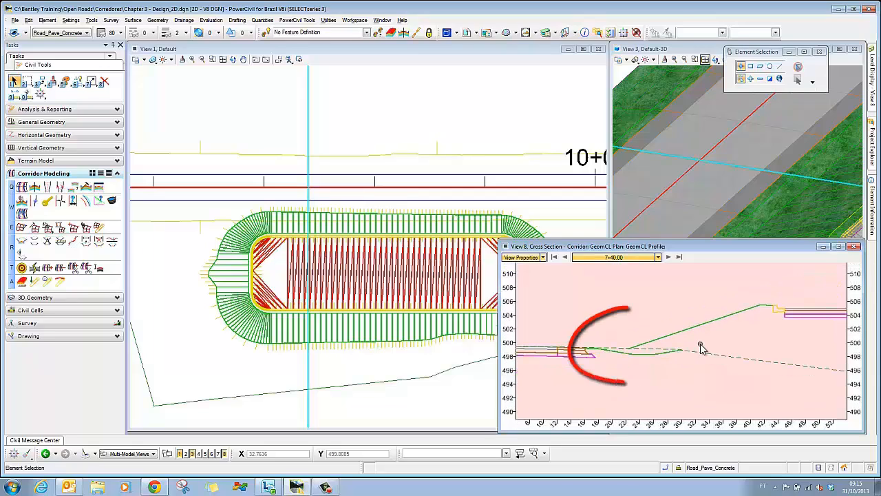
left_click(544, 257)
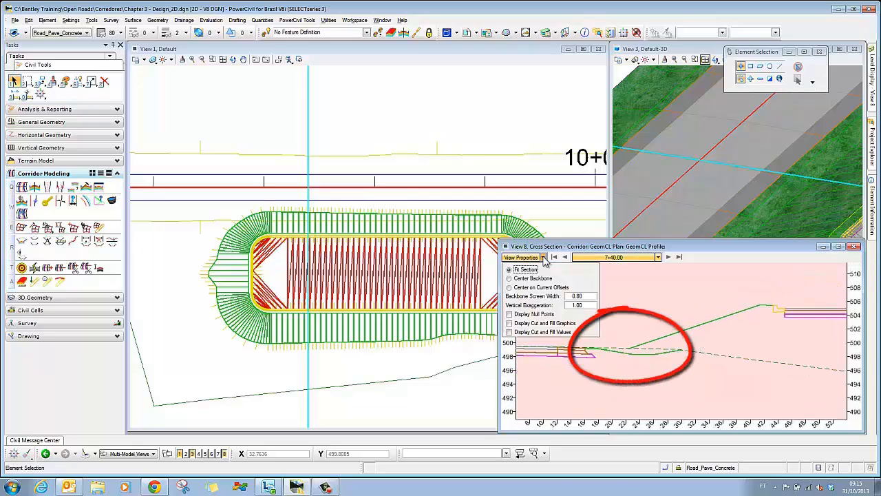
left_click(510, 287)
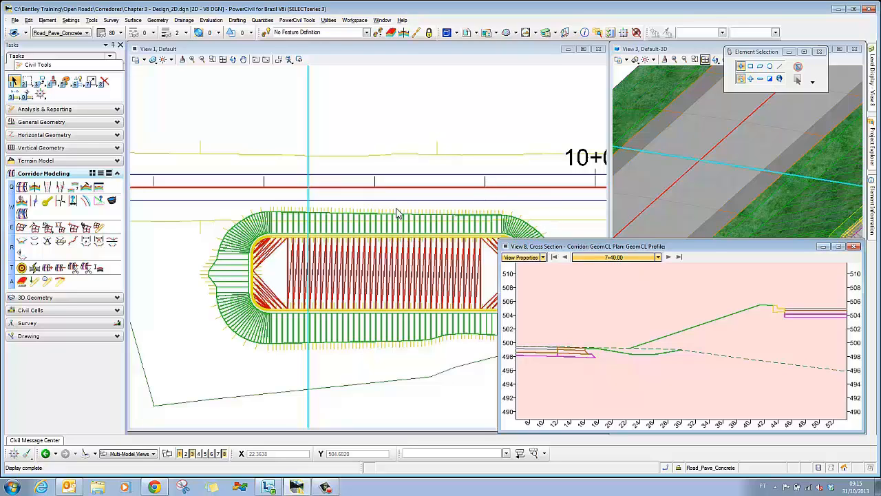
Step: Turn on the Grade_Ditch_BackSlope level of the Default-3D reference in View 1, with the whole building pad in view
middle_click_drag(385, 203, 319, 147)
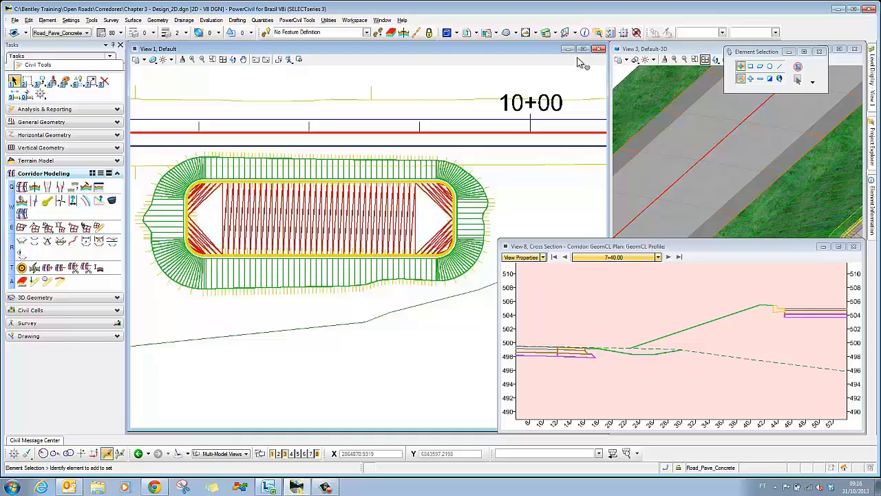
mouse_move(873, 84)
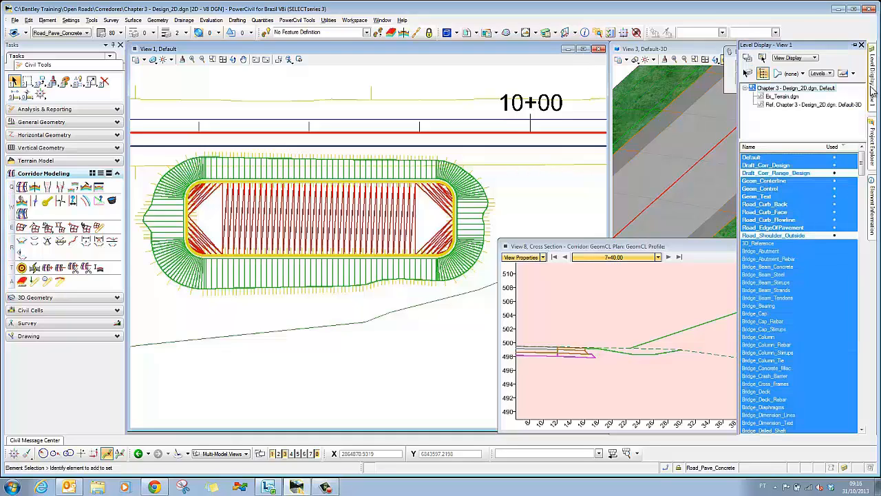
left_click(794, 104)
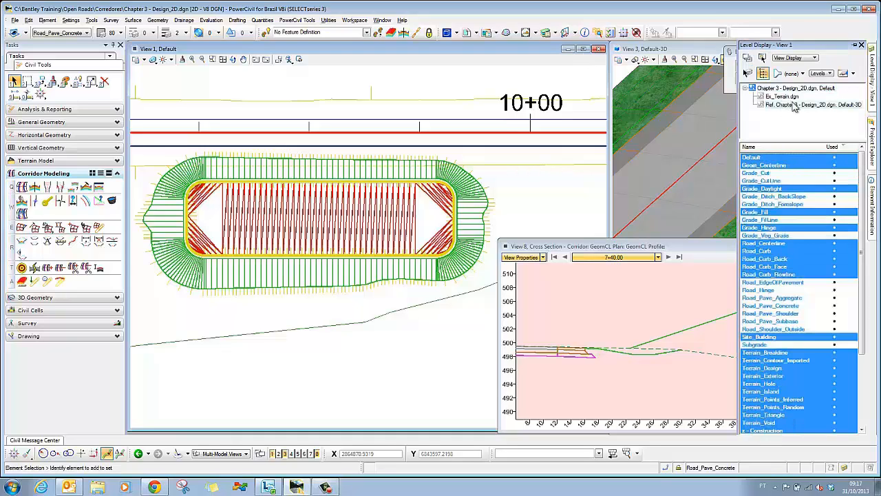
left_click(792, 197)
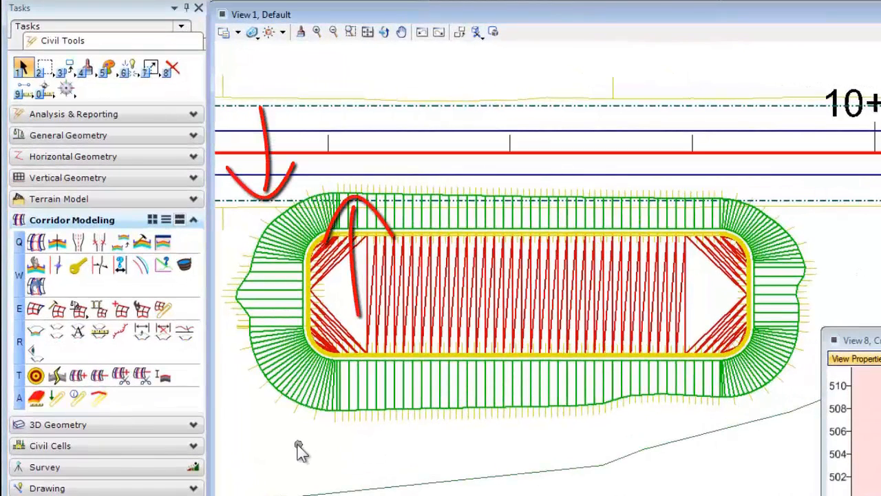
Step: Start a point control on the building pad's edge template from station 0+48.00 to 2+76.00, with the description Vala
left_click(57, 264)
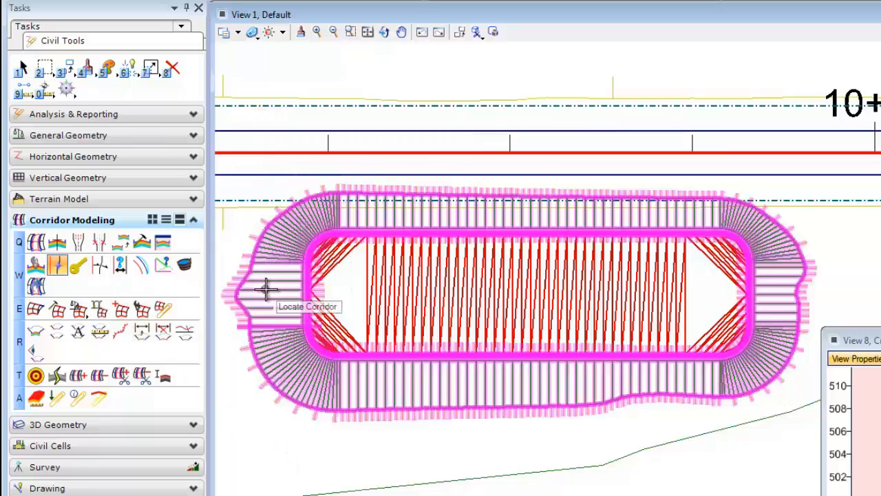
left_click(262, 289)
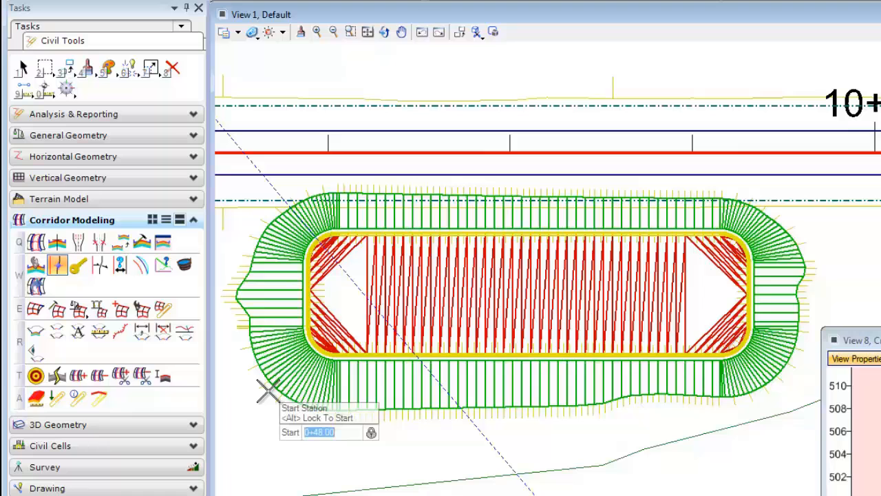
left_click(266, 210)
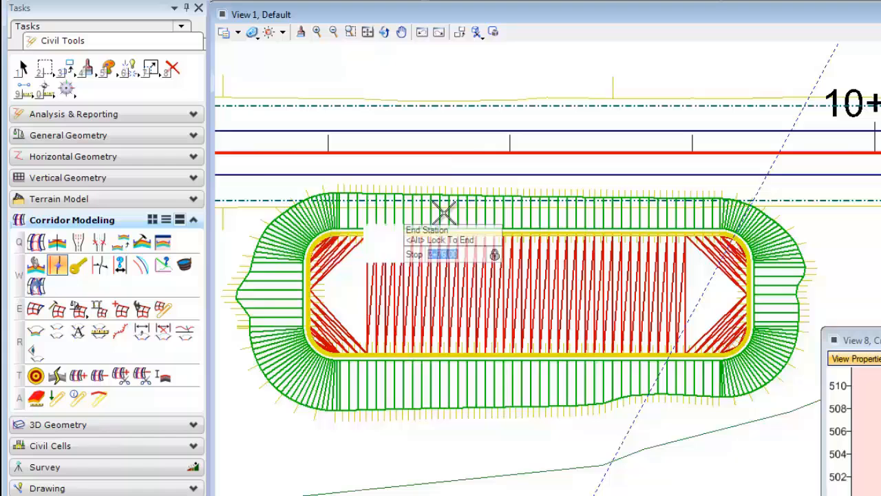
left_click(801, 214)
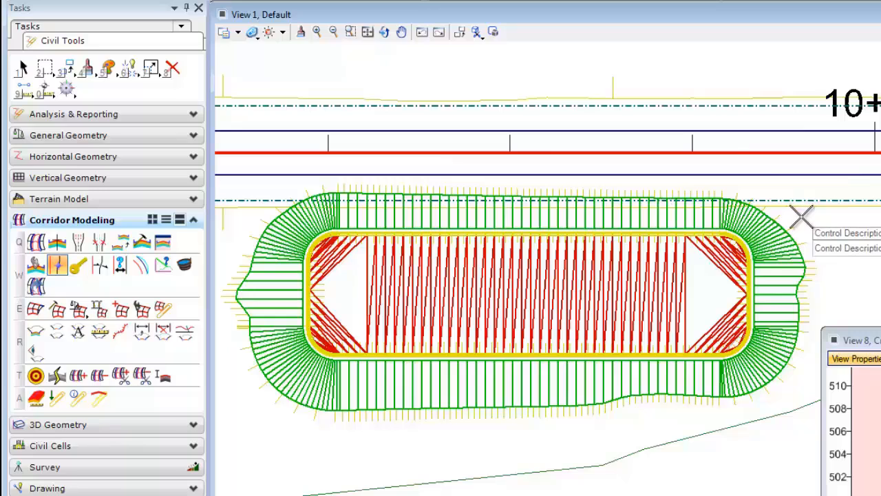
left_click(801, 216)
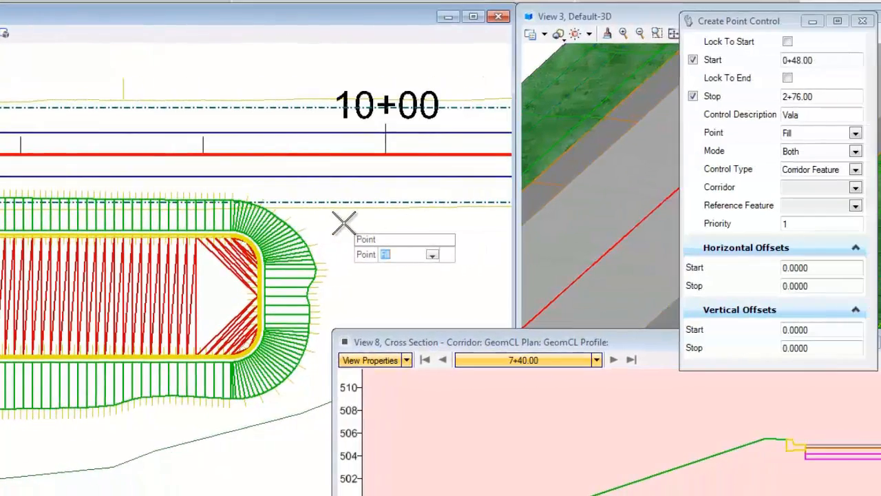
Step: Set the point control to the Fill point, with mode Both and control type Corridor Feature
left_click(856, 134)
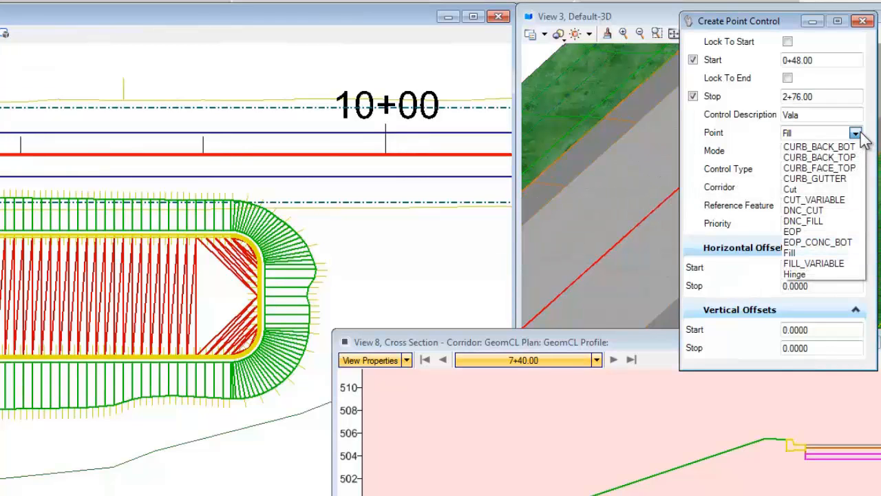
left_click(708, 142)
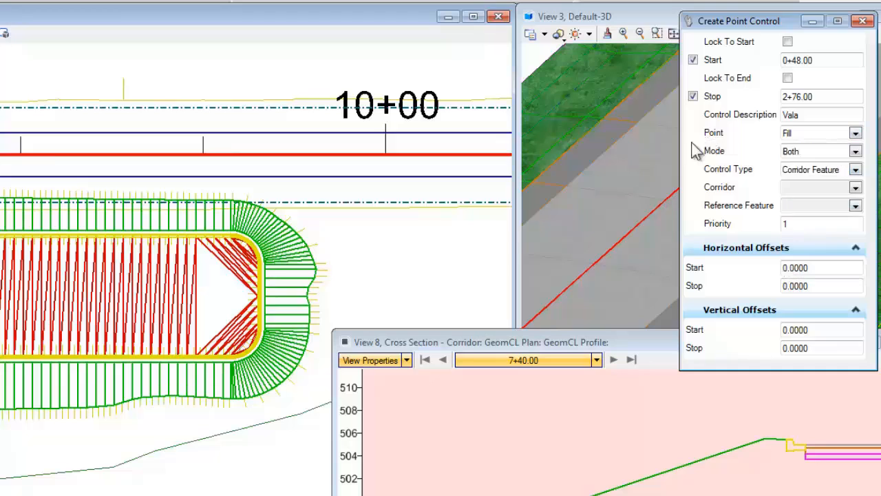
left_click(343, 245)
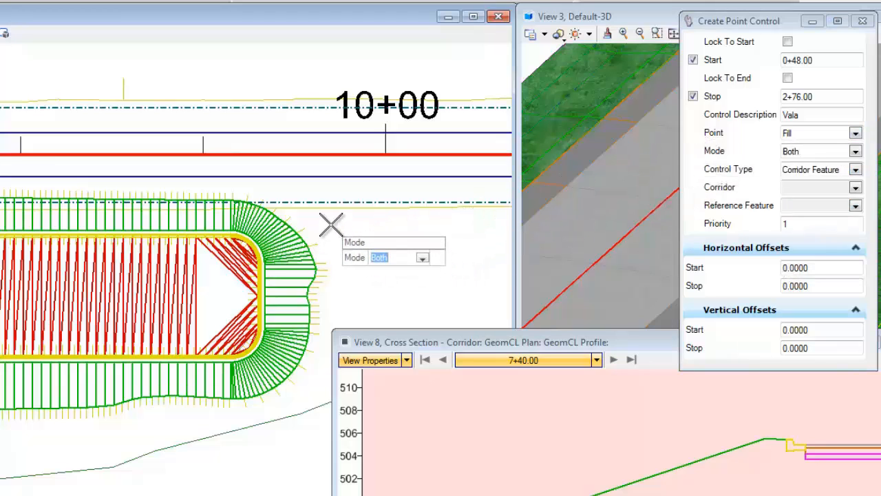
left_click(340, 240)
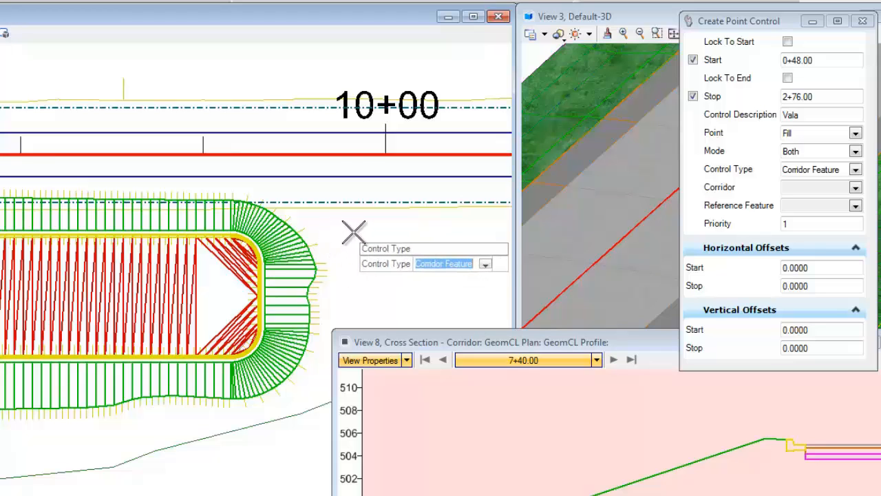
left_click(354, 221)
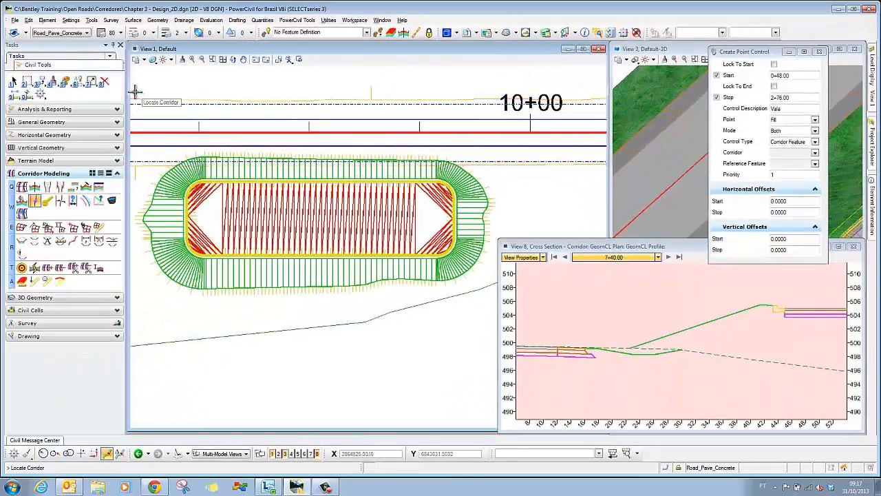
Step: Reference the GeomCL corridor's RT_DITCH_BACKSLOPE feature, with priority 1 and zero horizontal and vertical offsets, to create the point control
left_click(138, 92)
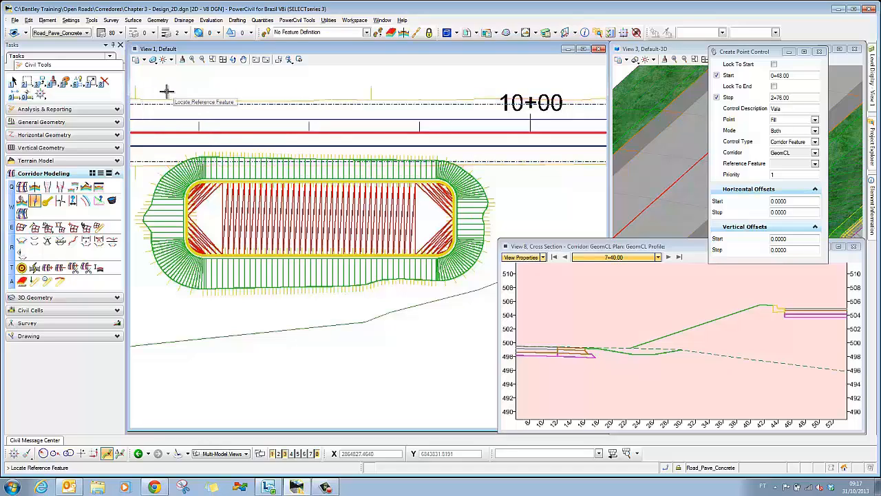
left_click(157, 157)
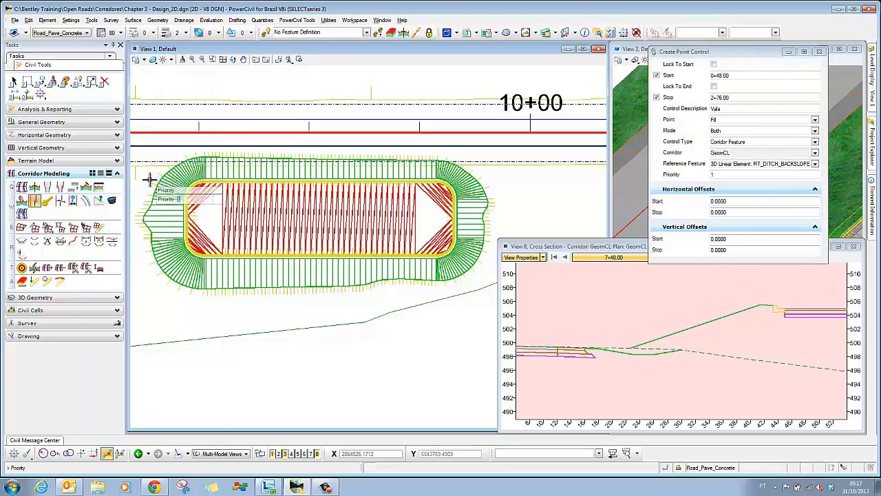
left_click(145, 176)
left_click(146, 174)
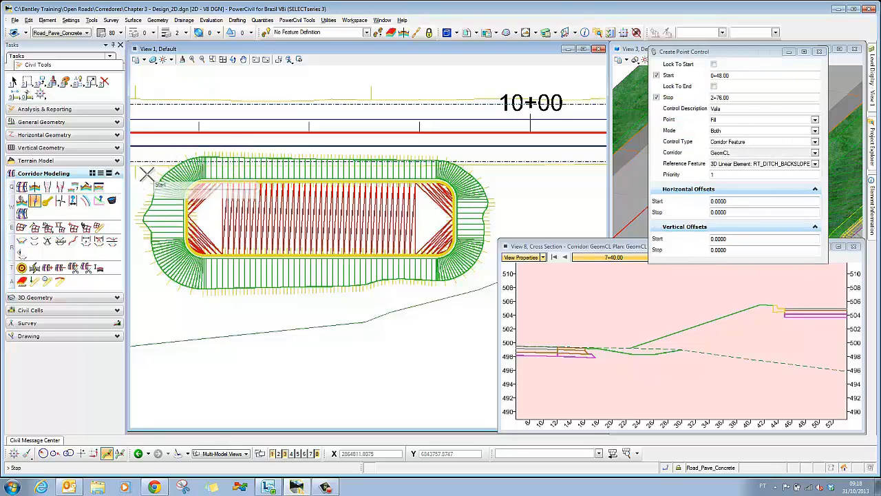
left_click(146, 175)
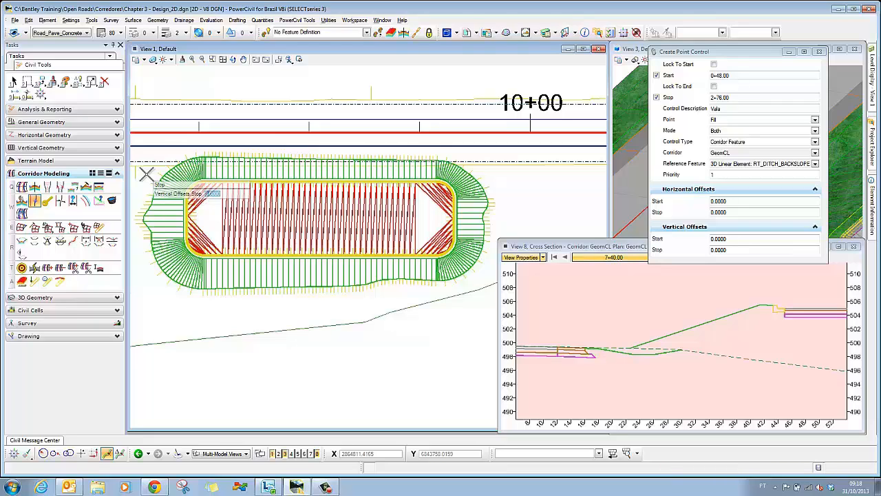
left_click(146, 175)
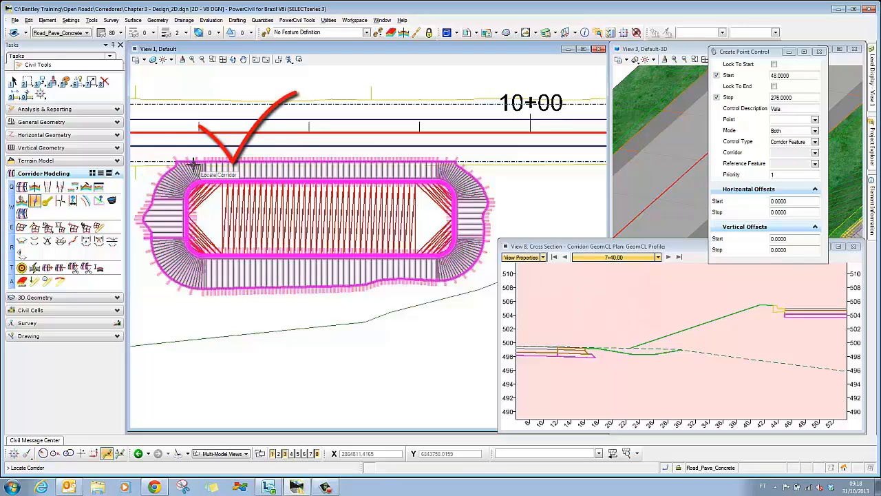
Step: Review the road corridor's cross sections from 7+60.00 back to 6+60.00 to check how the pad's fill slope ties to the ditch
left_click(673, 264)
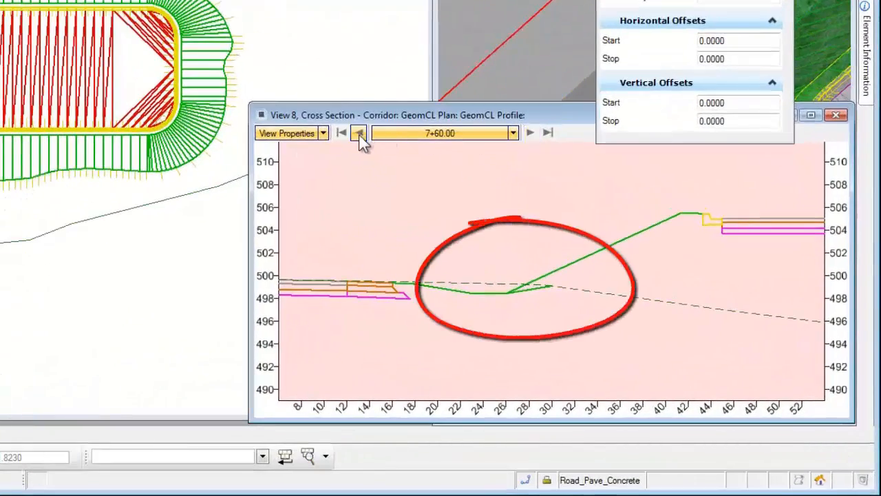
left_click(359, 133)
left_click(359, 134)
left_click(359, 134)
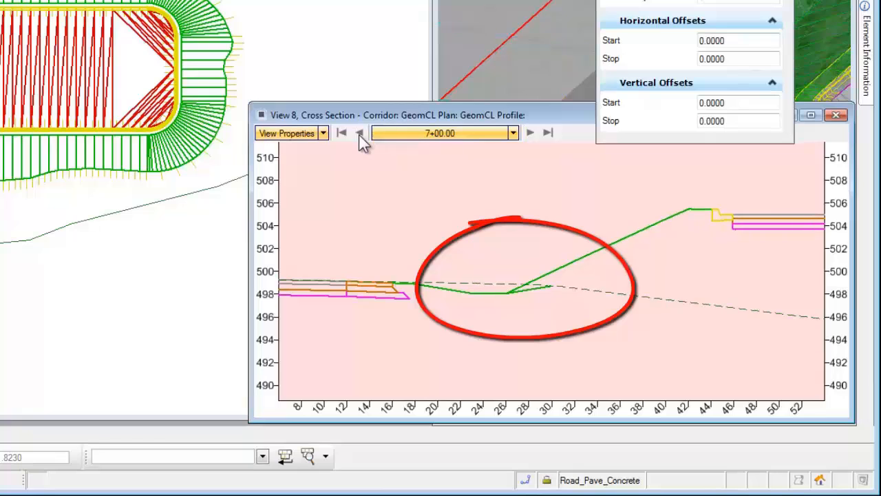
left_click(360, 134)
left_click(359, 133)
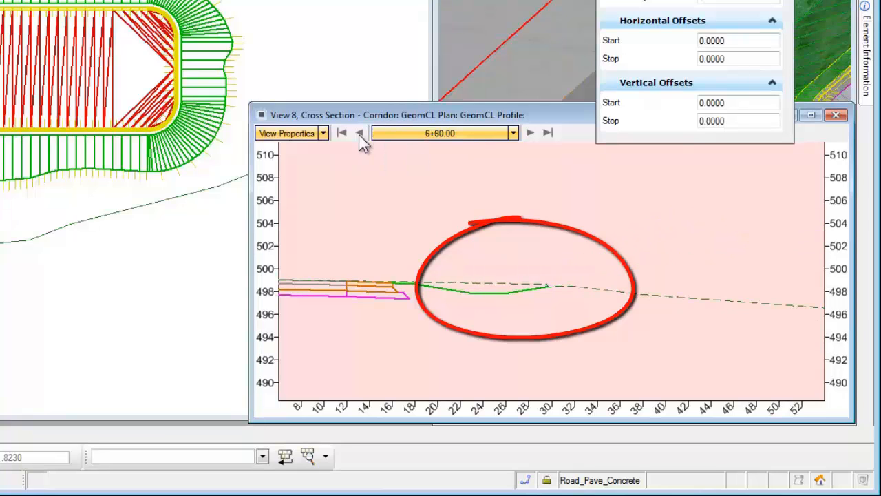
Step: Review the road corridor's cross sections forward from 6+60.00 to 8+20.00, examining where the pad's fill slope overlaps the road ditch's backslope
left_click(529, 133)
left_click(529, 133)
left_click(529, 133)
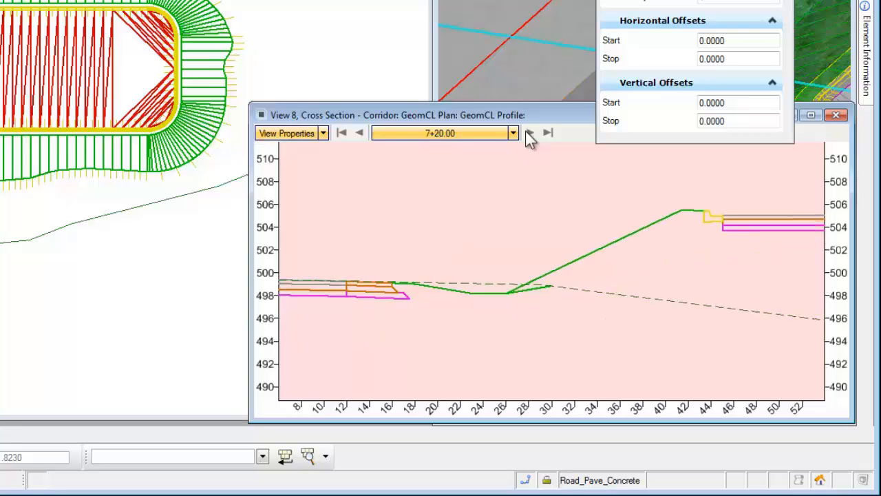
left_click(529, 132)
left_click(529, 133)
left_click(528, 133)
left_click(529, 133)
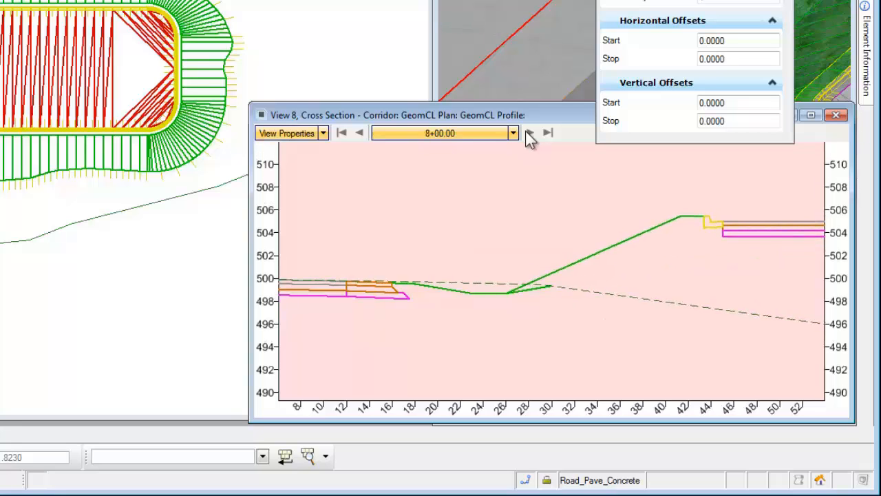
left_click(529, 133)
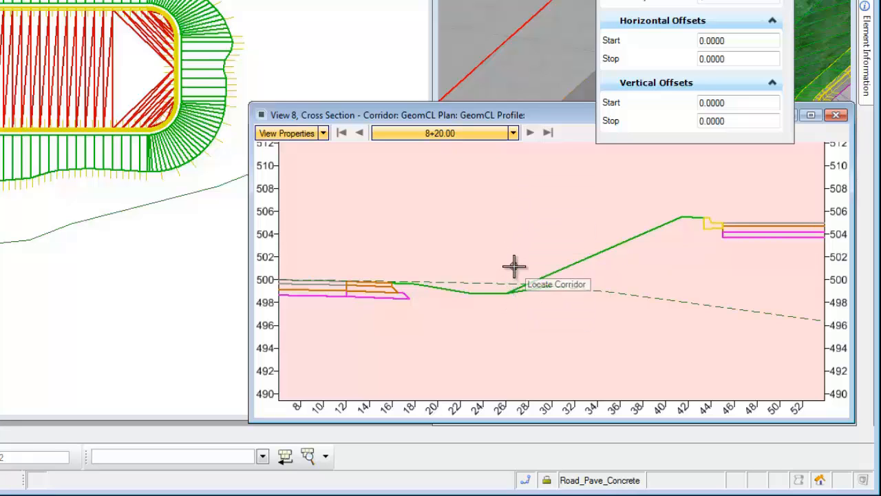
scroll(515, 296, "up", 2)
scroll(516, 294, "up", 1)
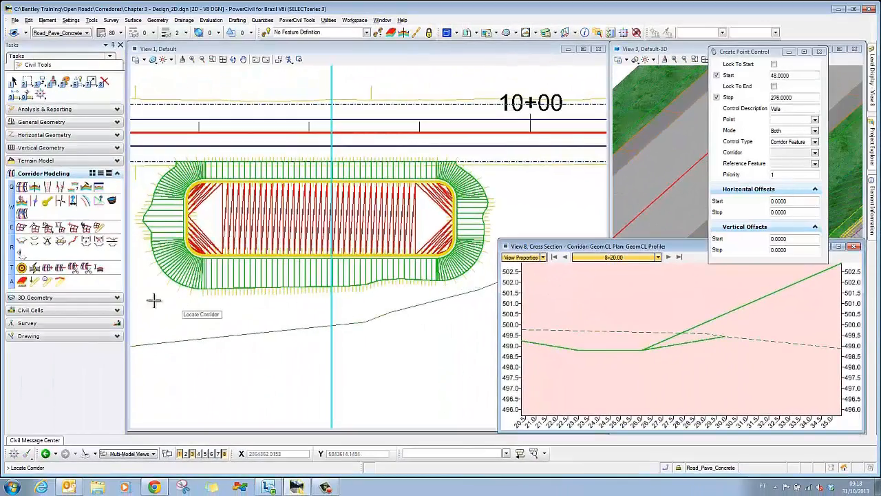
Step: Clip the road corridor by adding the building pad's edge template as its clipping reference
left_click(73, 269)
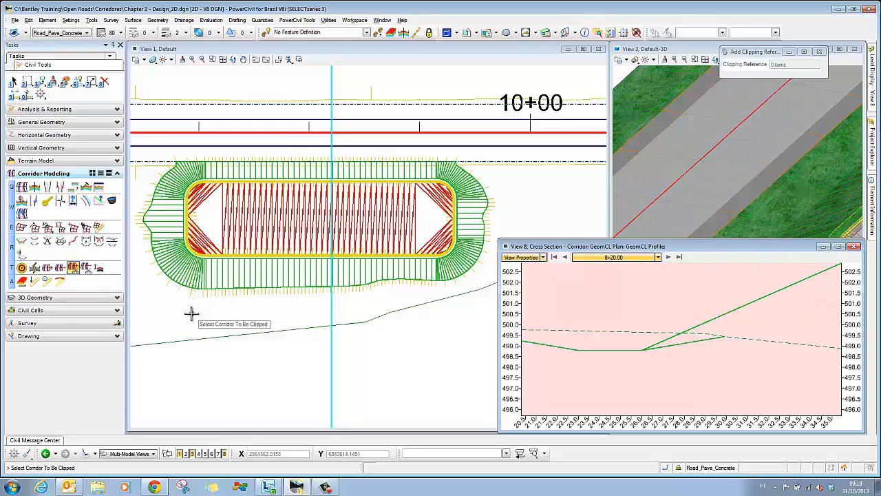
left_click(138, 176)
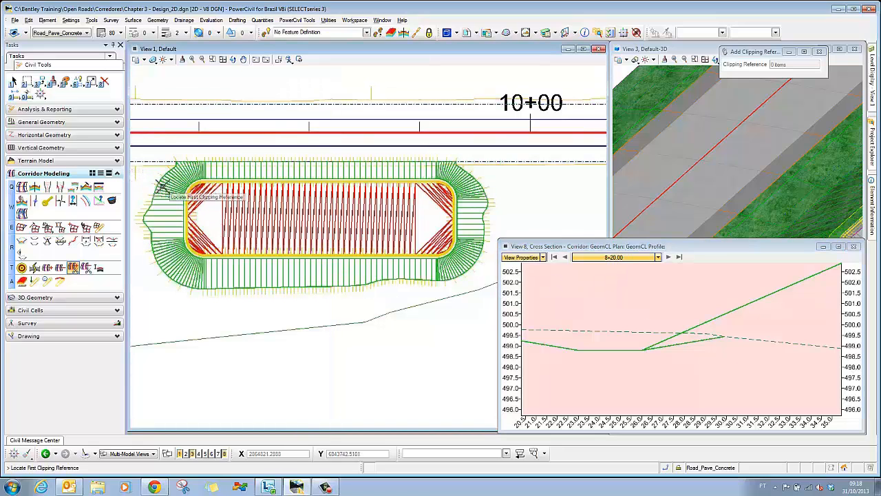
left_click(174, 188)
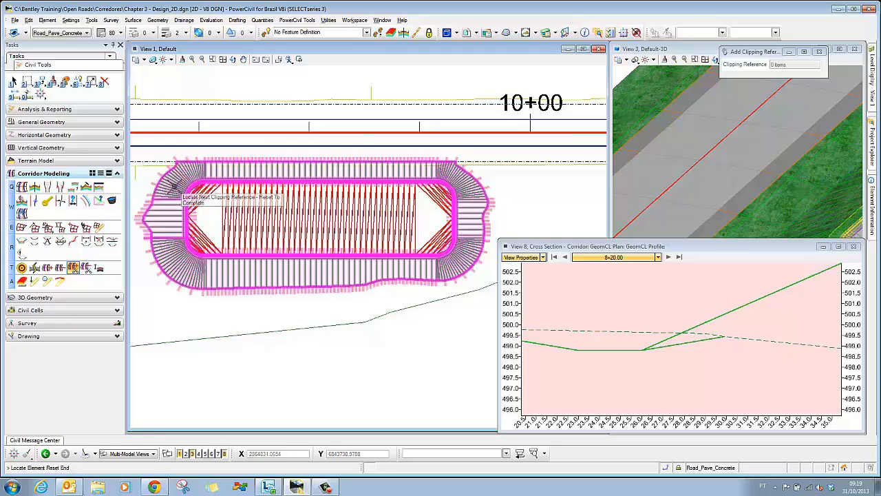
left_click(174, 187)
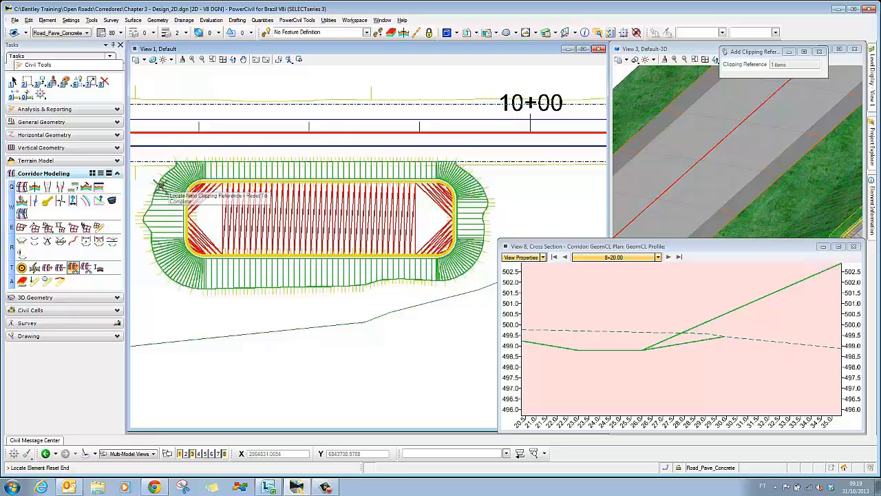
right_click(148, 300)
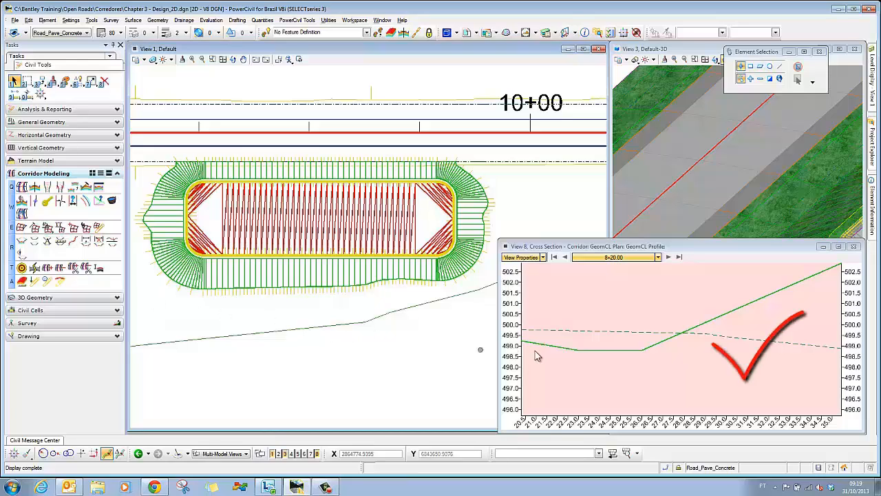
Step: Review the clipped cross sections back to 7+20.00 and forward again to 8+20.00, checking the junction between the ditch and the pad's fill slope
scroll(666, 306, "down", 2)
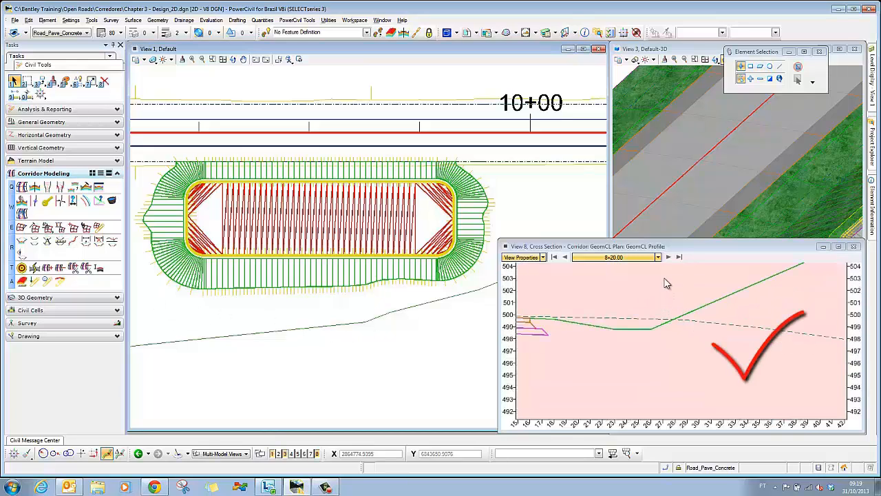
left_click(566, 256)
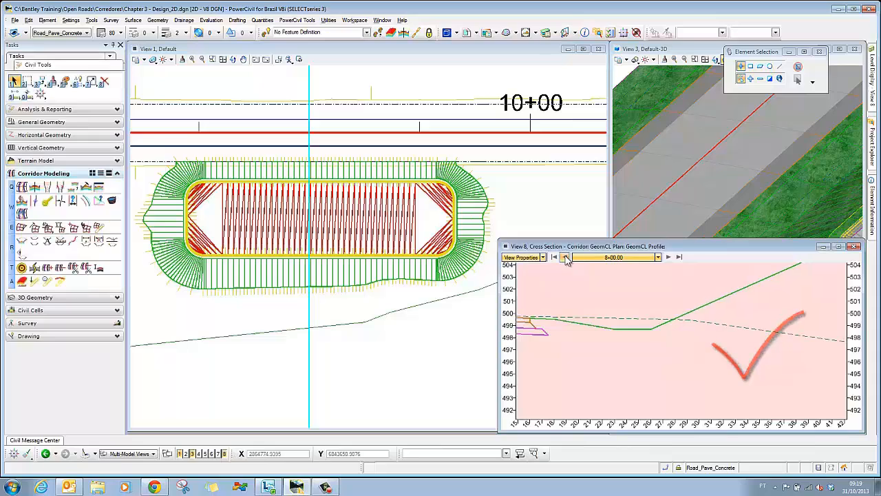
left_click(566, 257)
left_click(566, 256)
left_click(568, 257)
left_click(566, 257)
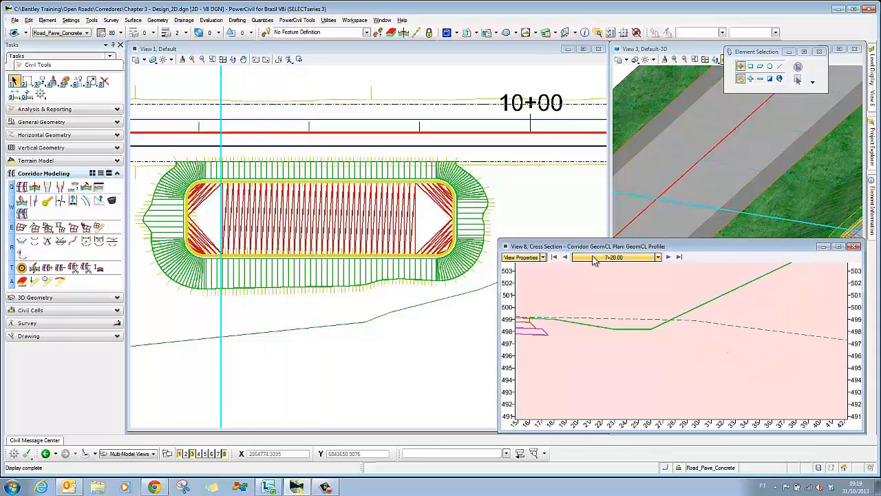
left_click(669, 258)
left_click(669, 257)
left_click(670, 257)
left_click(670, 258)
left_click(670, 258)
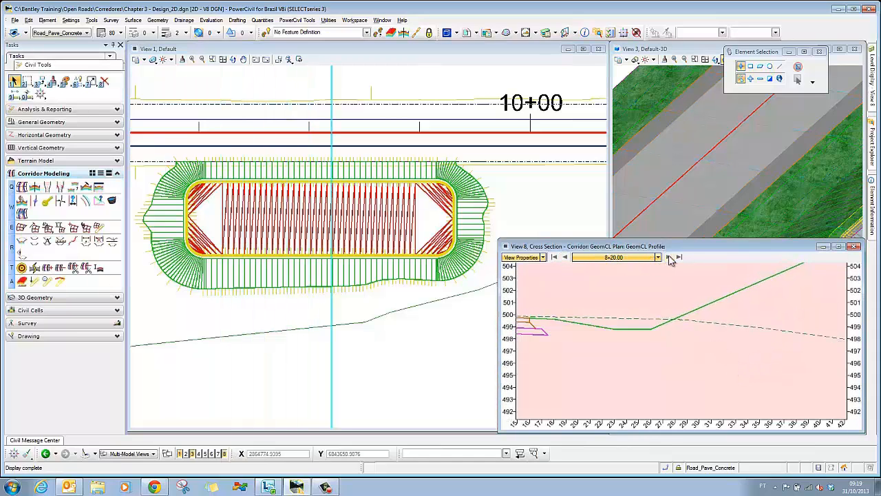
scroll(660, 294, "down", 2)
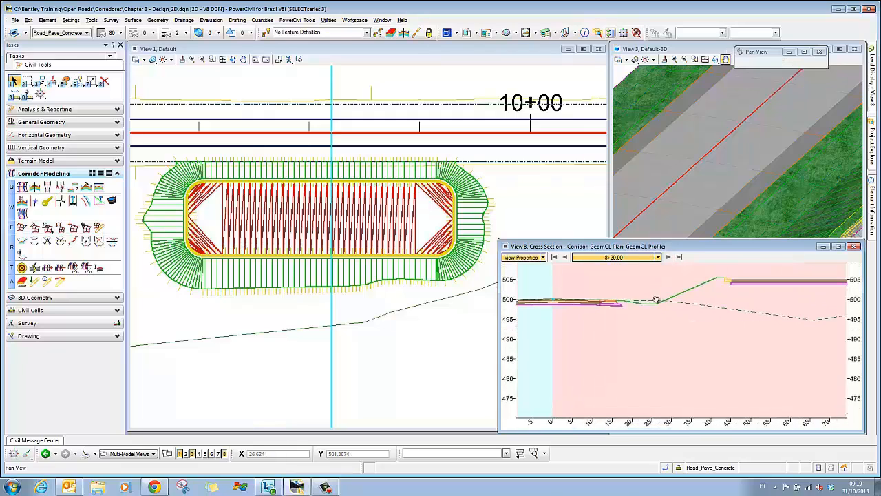
middle_click_drag(660, 296, 638, 318)
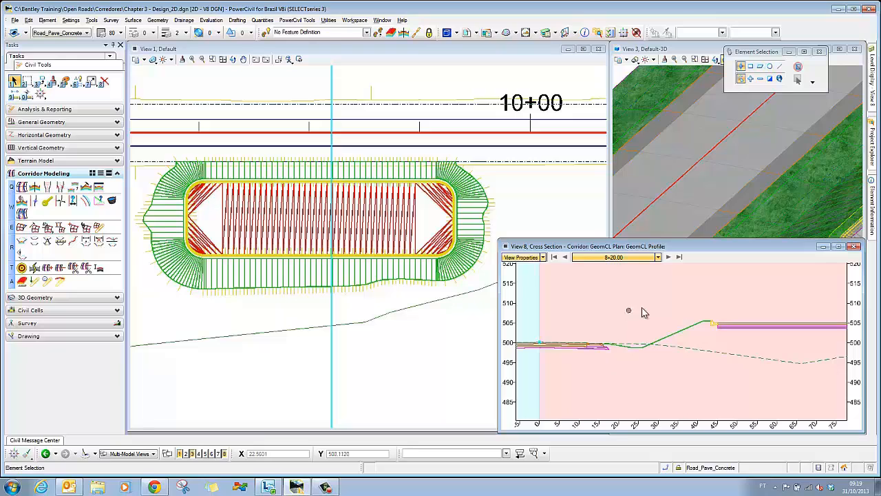
Step: Start a parametric constraint on the building pad's edge template from station 0+00.00, locked to its end at 5+84.25
scroll(730, 214, "down", 2)
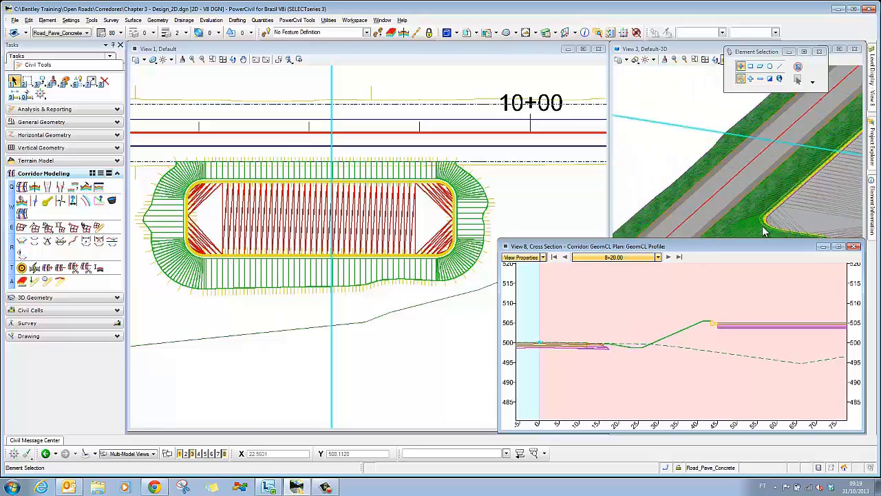
scroll(763, 232, "up", 5)
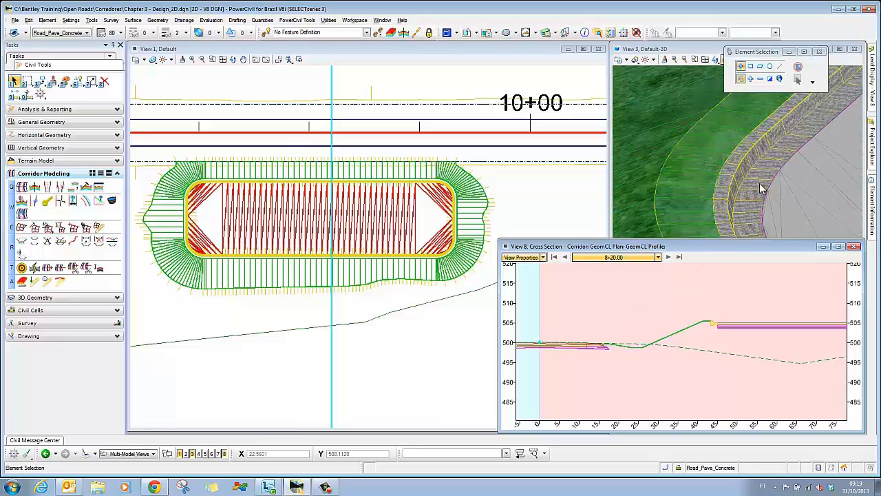
scroll(776, 166, "up", 2)
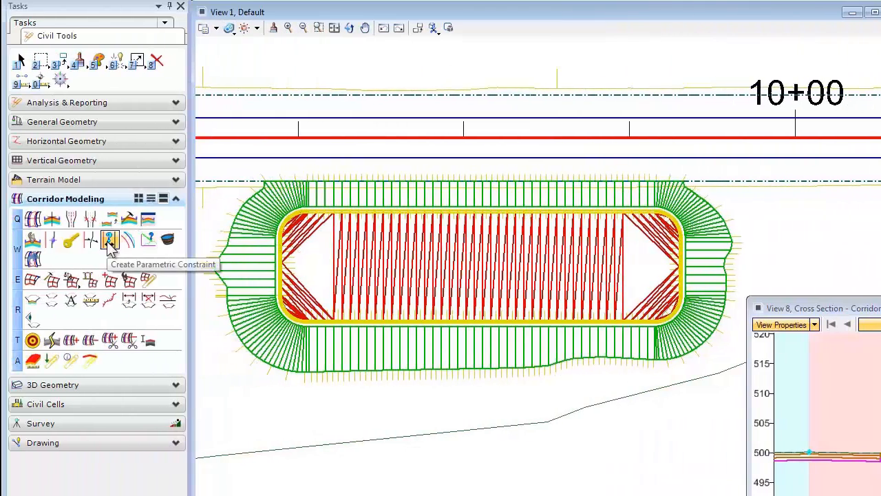
left_click(110, 248)
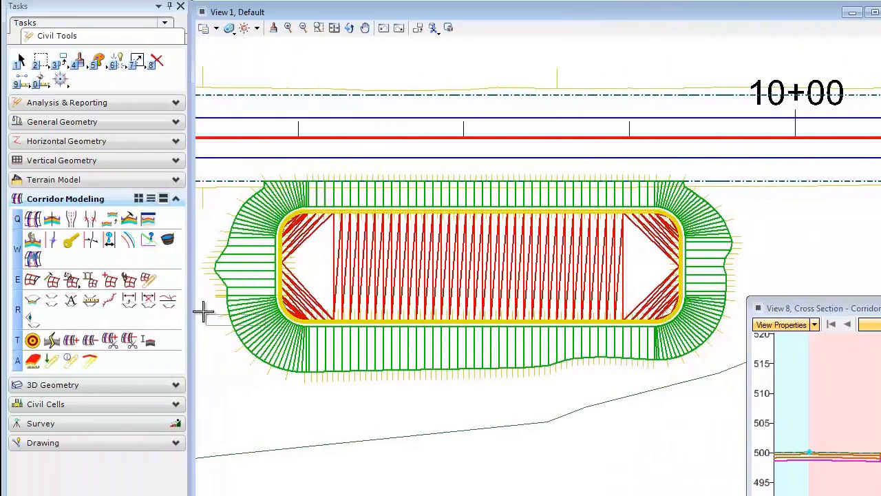
left_click(244, 275)
key("alt")
key("alt")
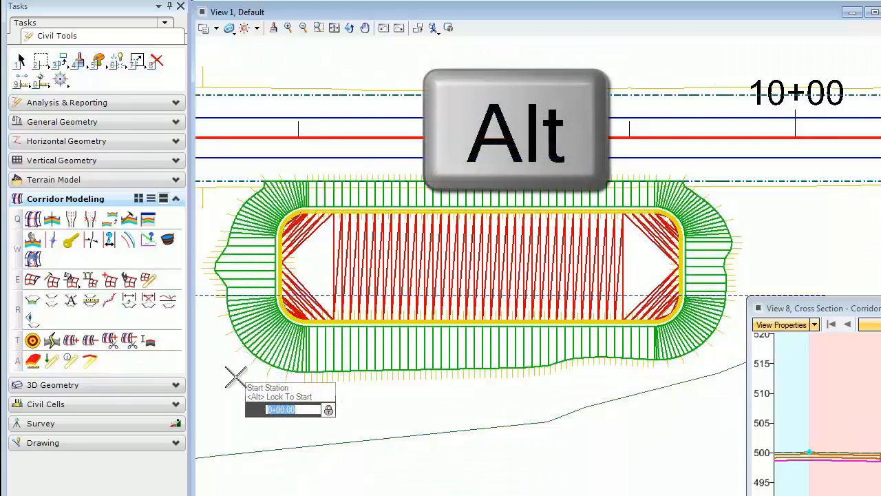
left_click(377, 379)
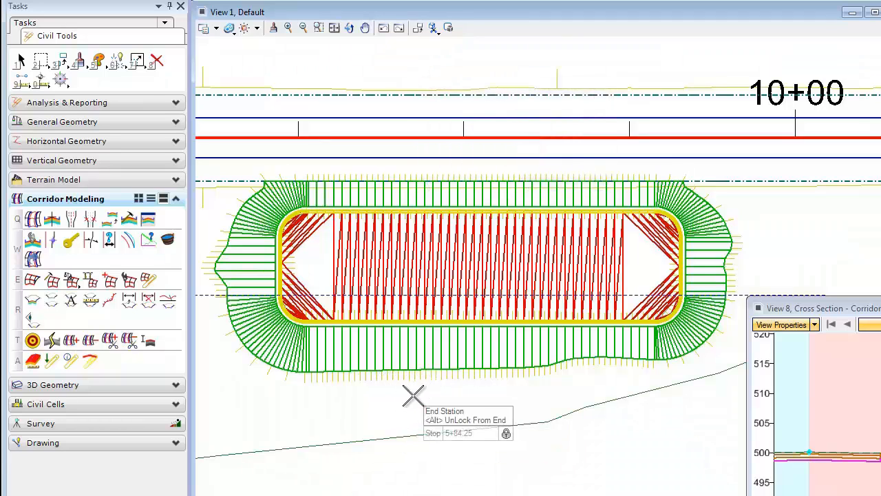
left_click(413, 396)
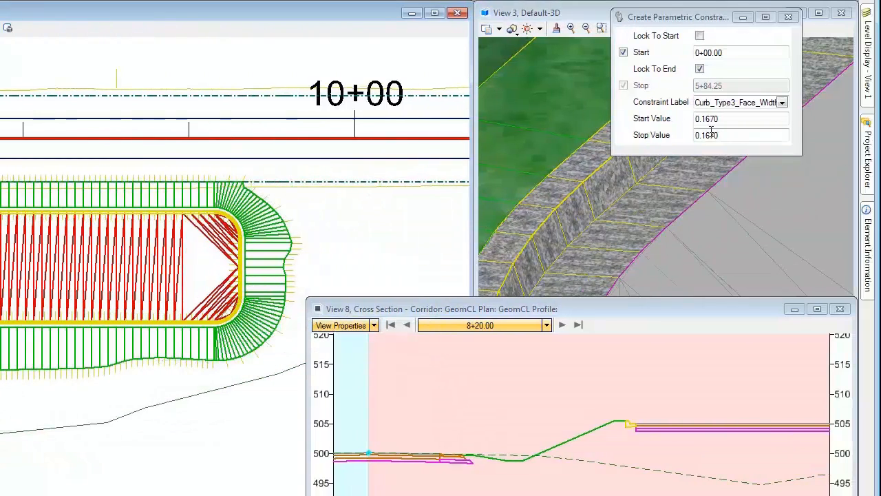
Step: Constrain Curb_Type3_Gutter_Width to a start value and stop value of 0.5000
left_click(783, 104)
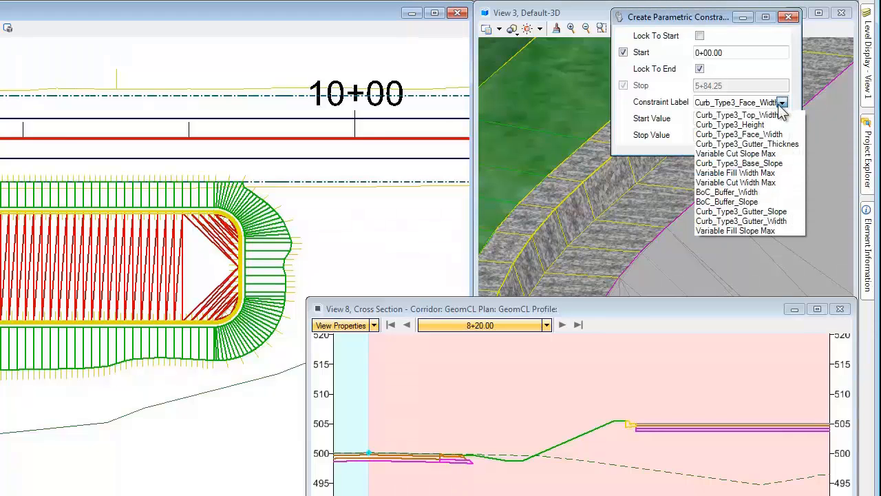
left_click(758, 221)
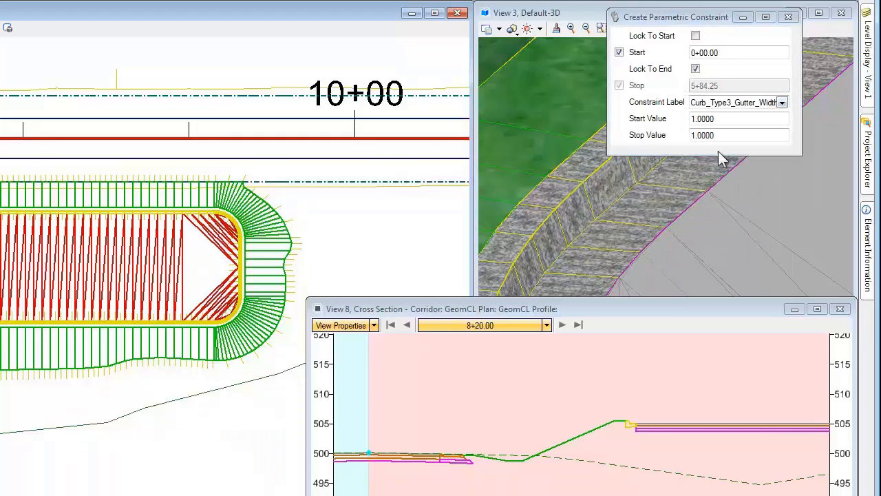
left_click(321, 232)
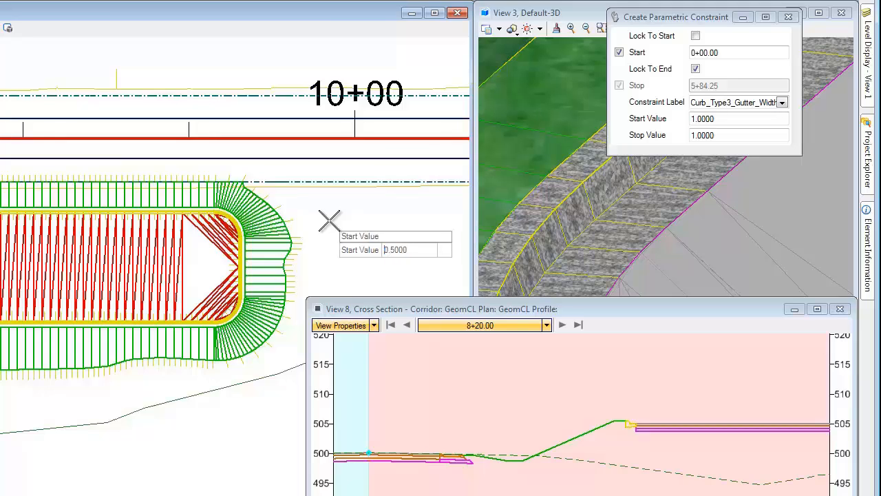
left_click(323, 220)
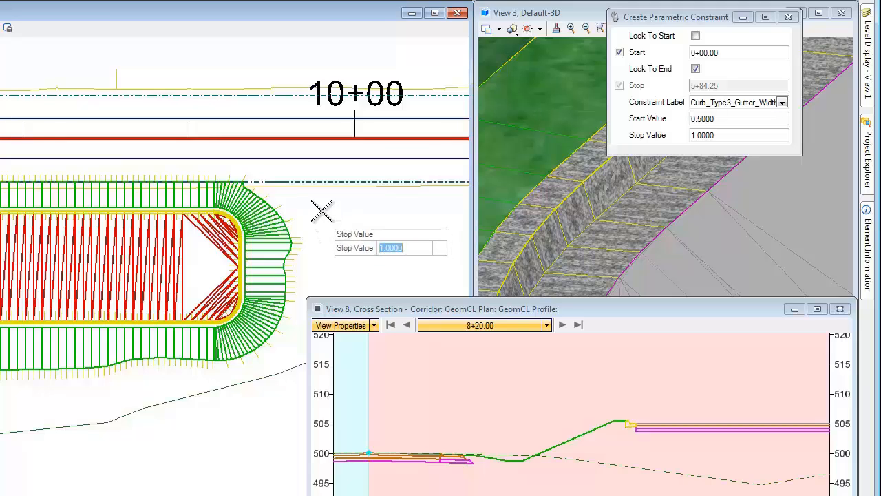
type(".5")
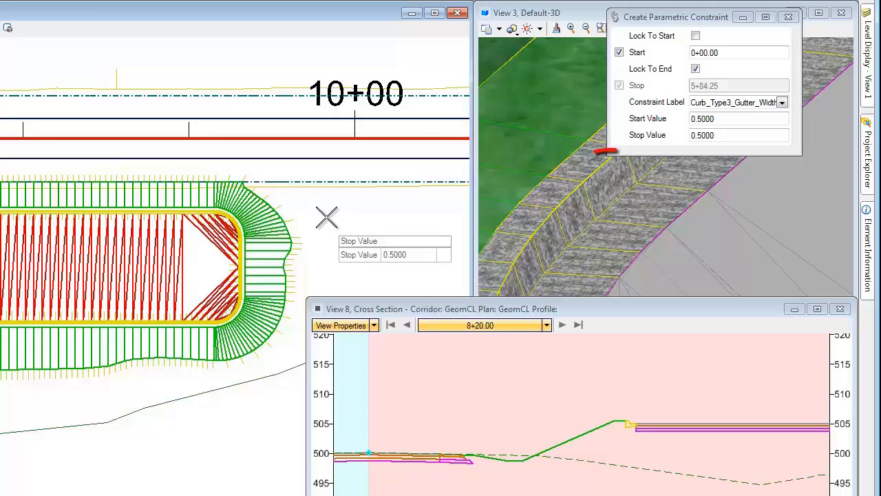
left_click(326, 217)
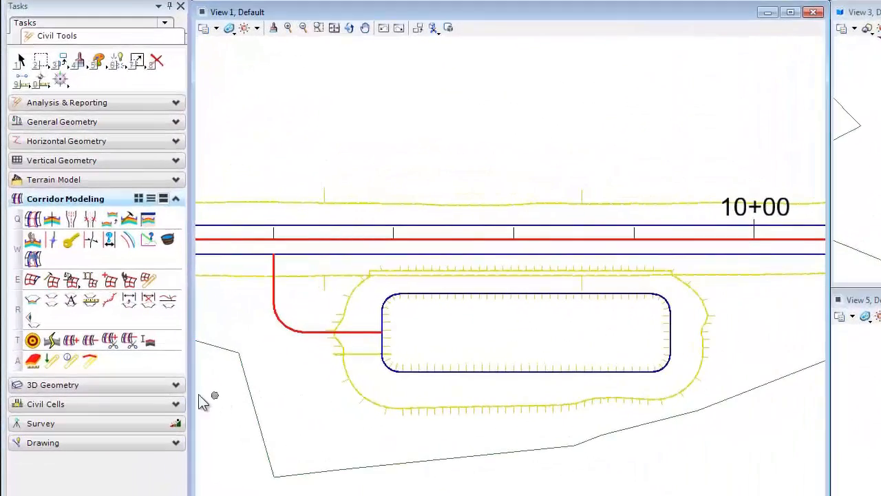
Step: Start the Place Civil Cell command and open the civil cell library to choose a cell for the pad's access road
left_click(119, 405)
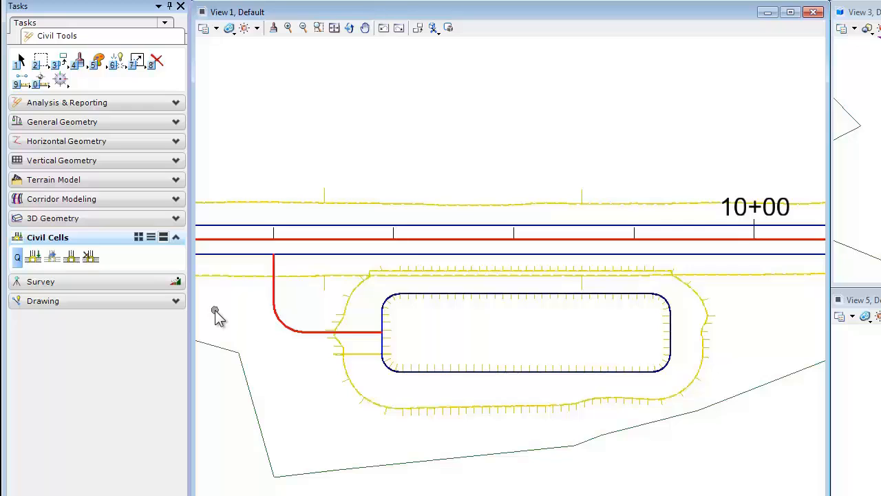
left_click(275, 311)
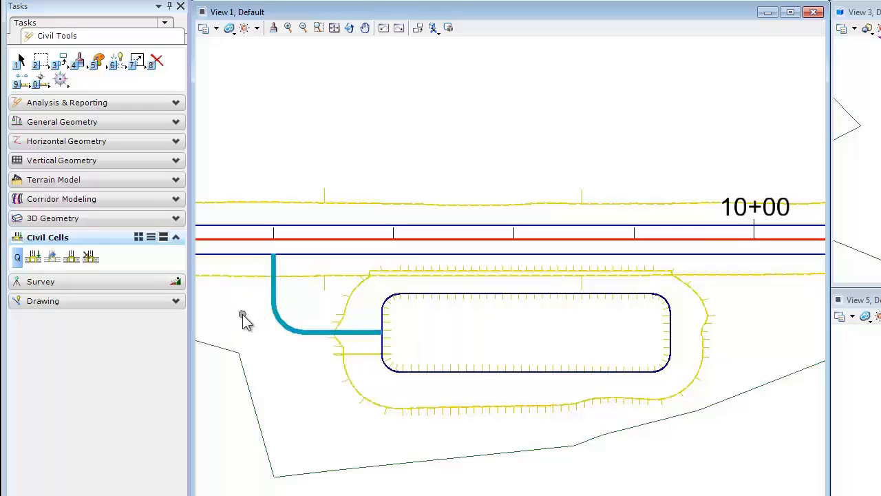
left_click(242, 318)
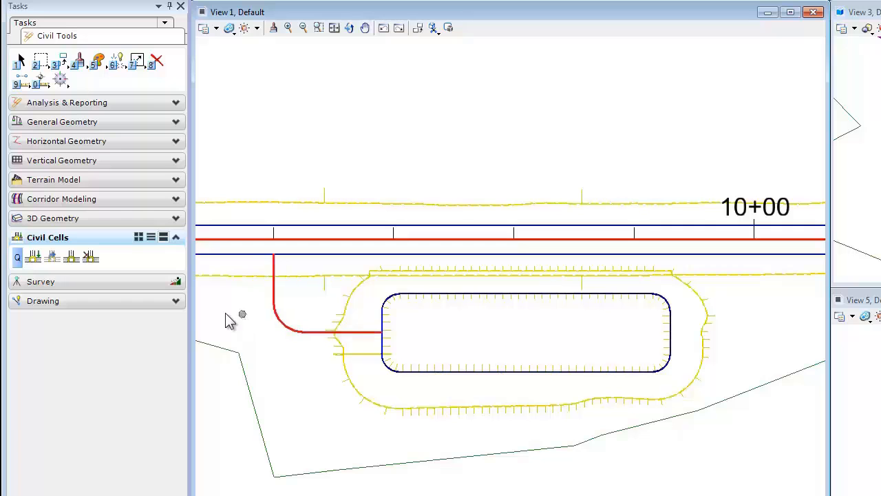
left_click(71, 257)
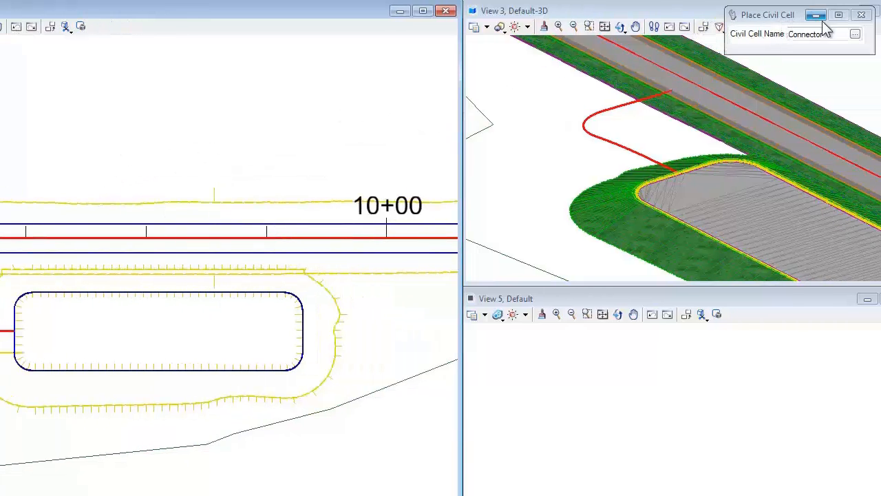
left_click(856, 36)
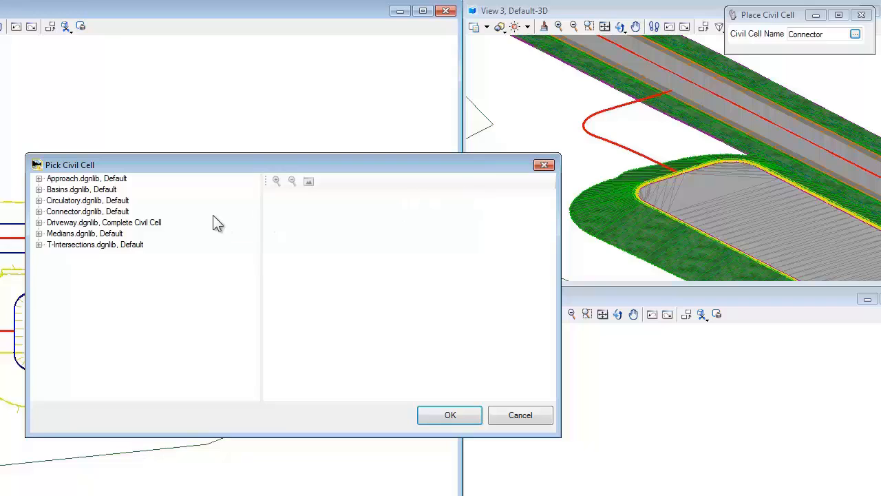
Step: Preview the library's Approach-Metric, Basin, Small Rotary, Connector, Entry Turn T, Secondary Median LHD and Modified T civil cells
left_click(39, 179)
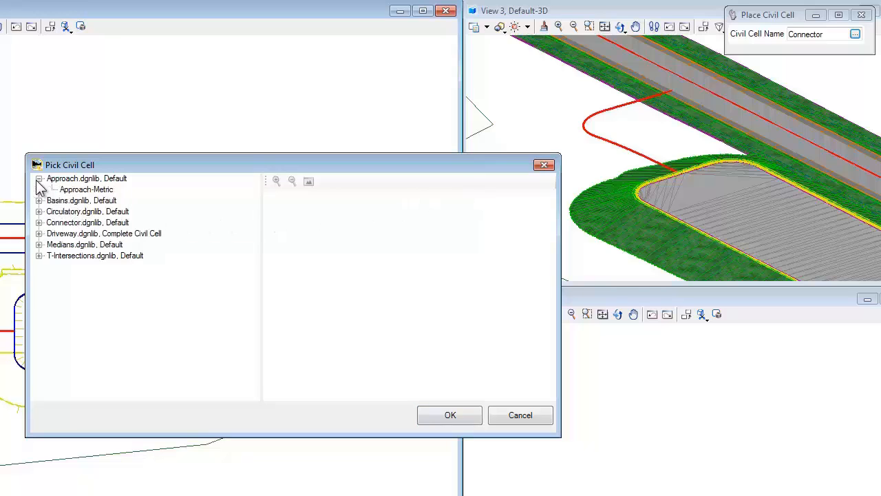
left_click(74, 191)
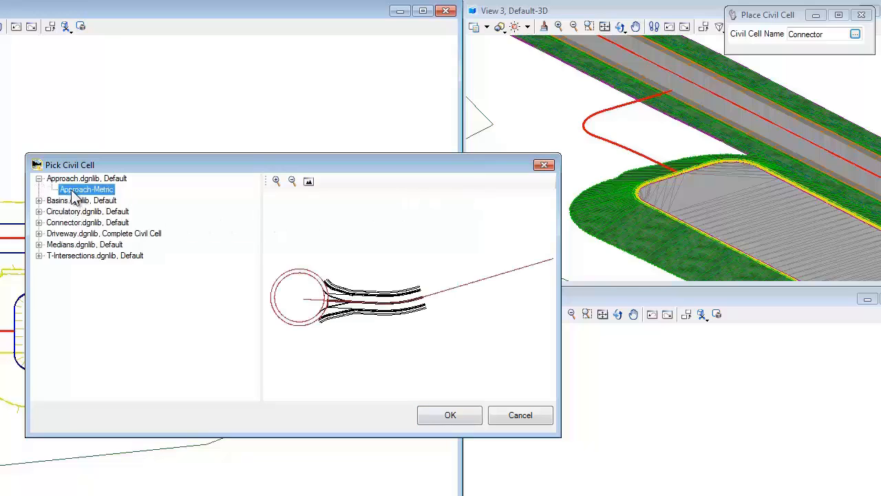
left_click(39, 200)
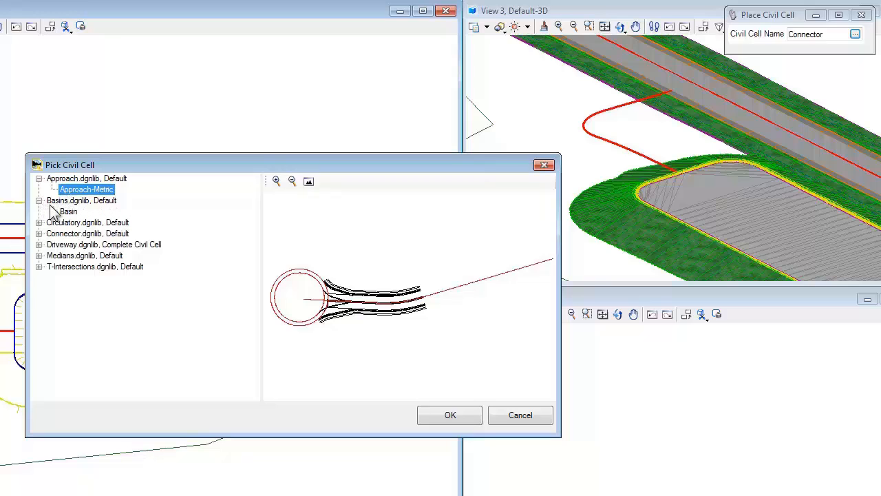
left_click(65, 212)
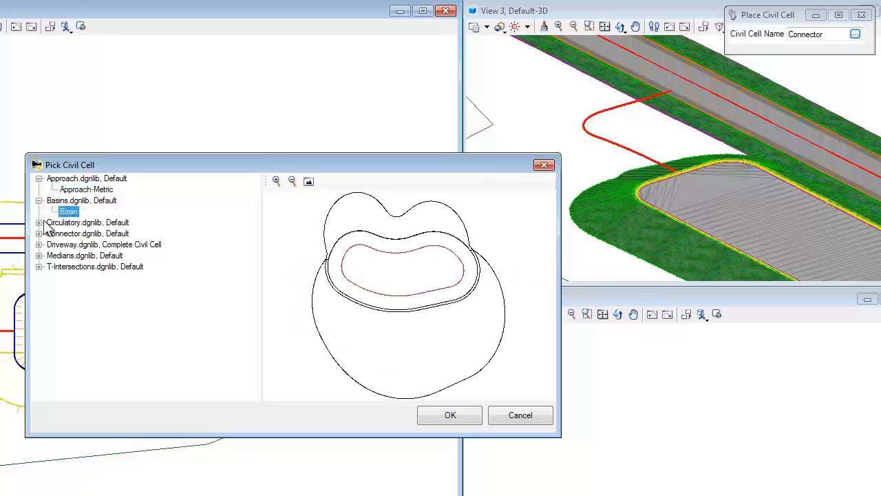
left_click(39, 223)
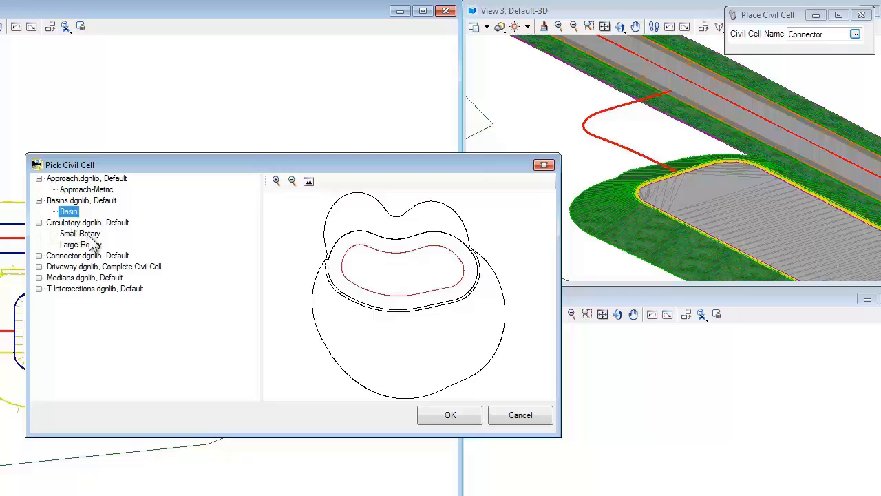
left_click(88, 235)
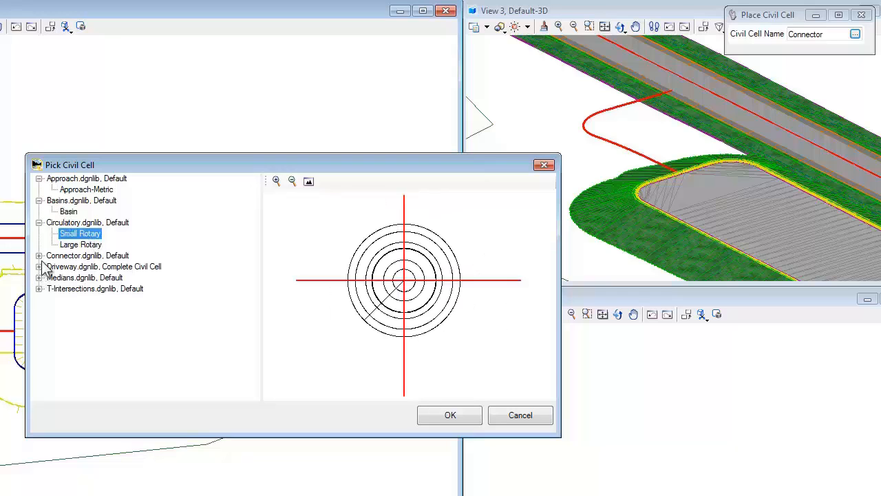
left_click(40, 256)
left_click(76, 267)
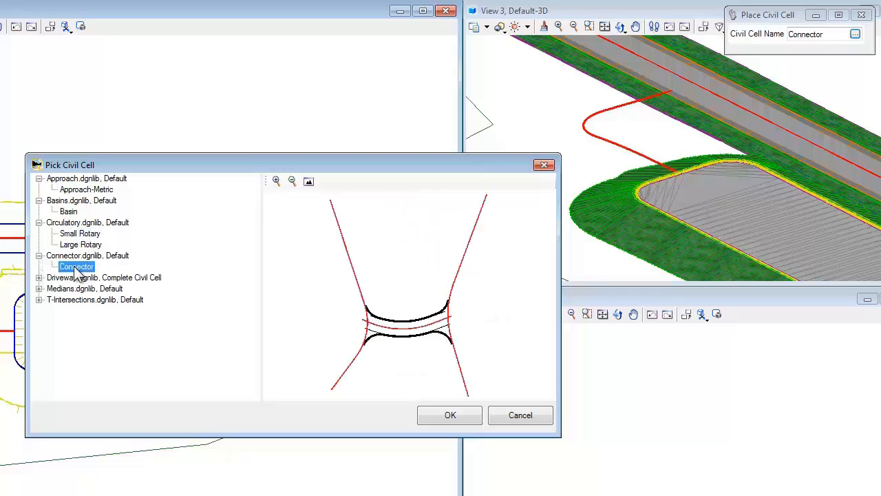
left_click(40, 300)
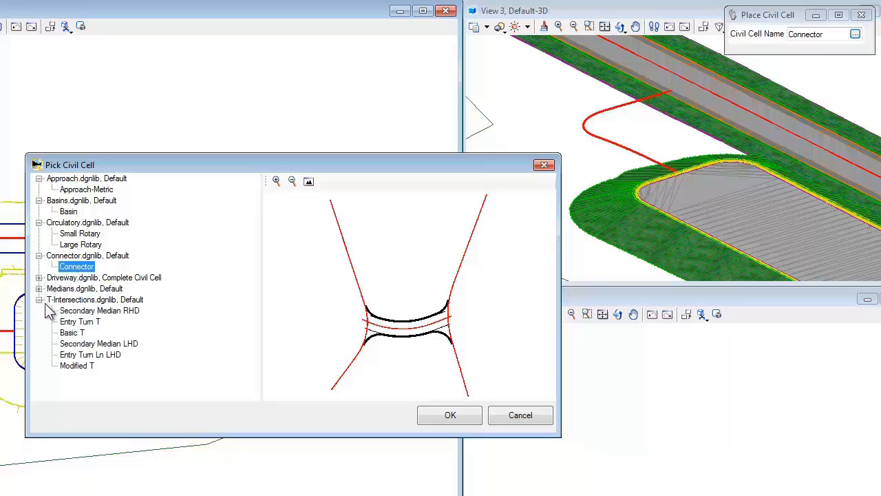
left_click(77, 324)
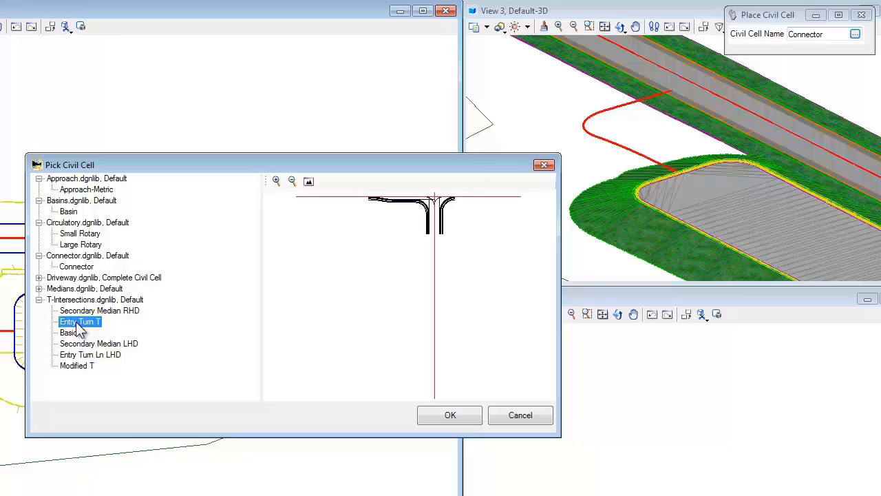
left_click(84, 346)
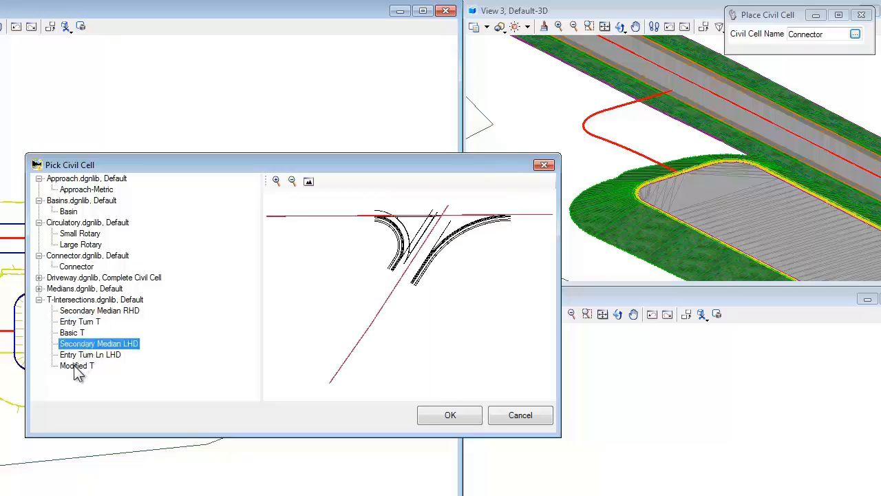
left_click(76, 365)
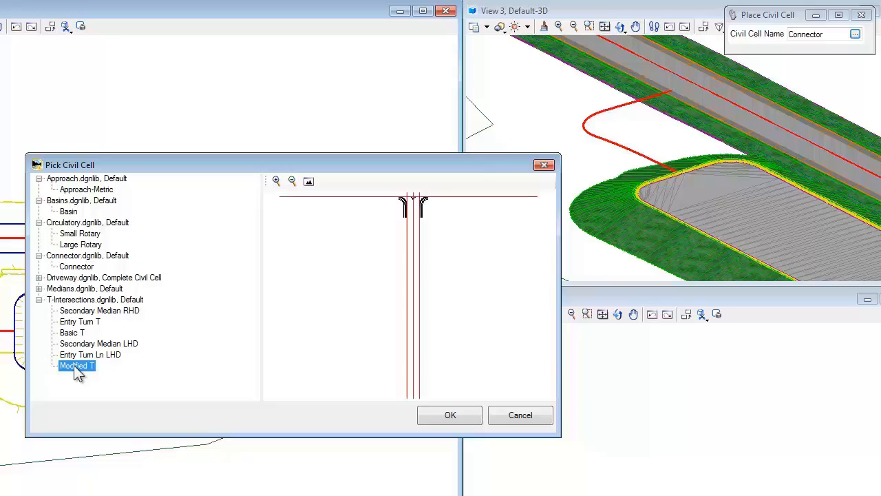
Step: Choose the Connector civil cell and reference the red access centerline, the road's near edge of pavement and the building pad's edge
left_click(76, 267)
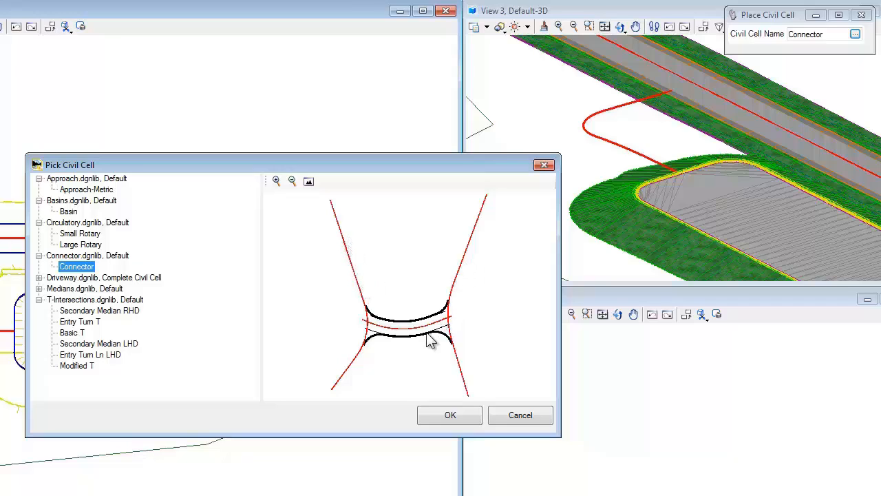
left_click(446, 418)
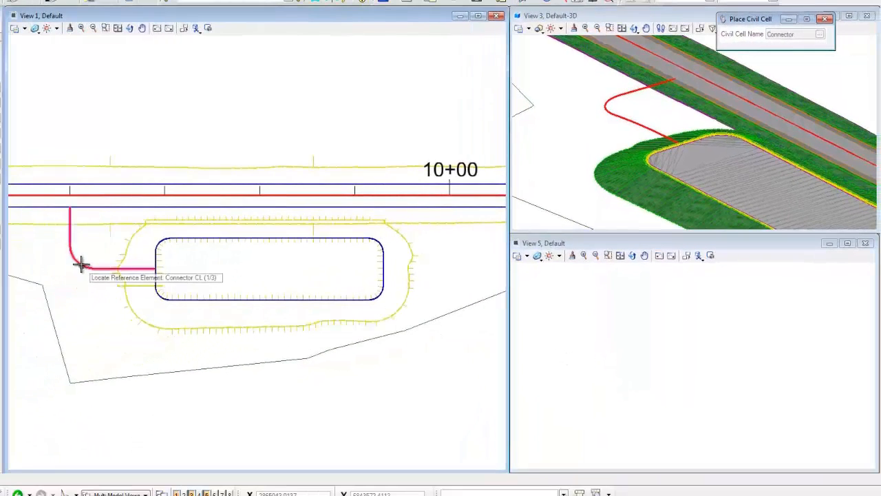
left_click(80, 264)
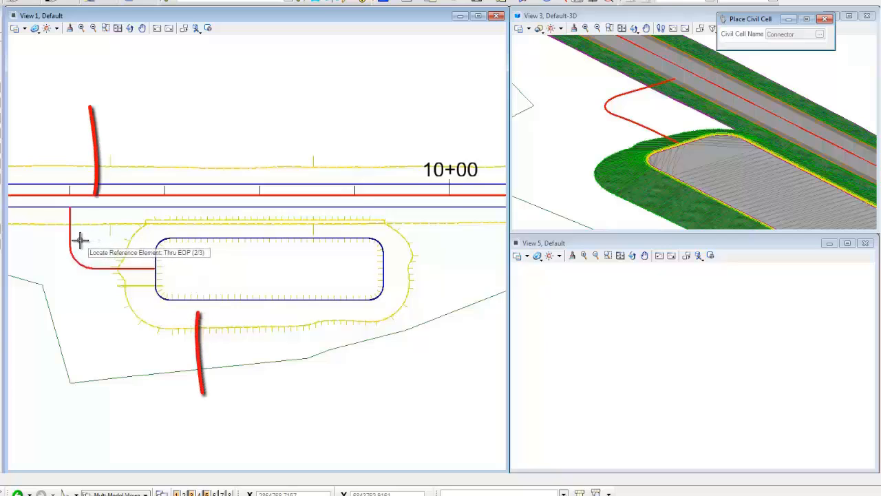
left_click(89, 207)
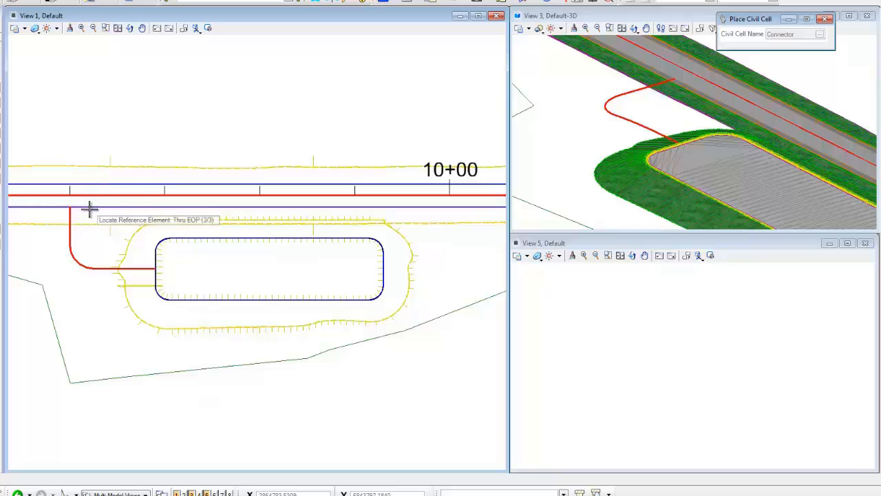
left_click(173, 257)
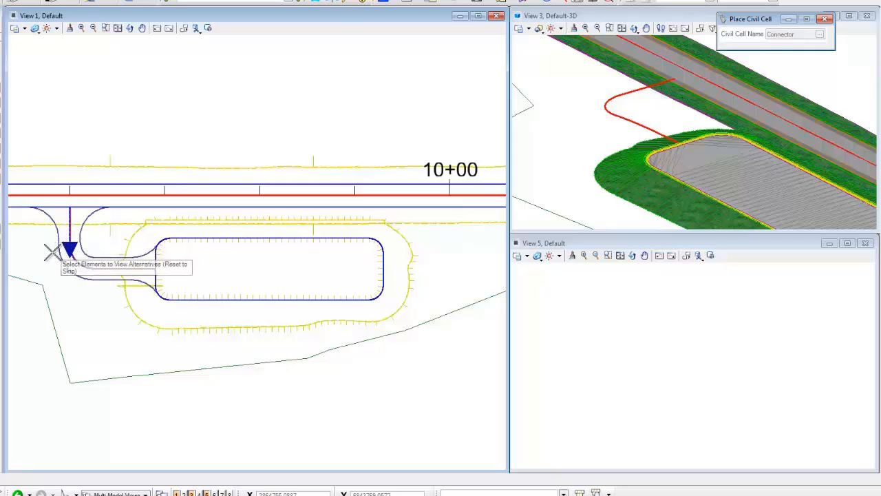
Step: Place the Connector cell without alternatives, clipping both the GeomCL road corridor and the building pad's edge template
left_click(48, 254)
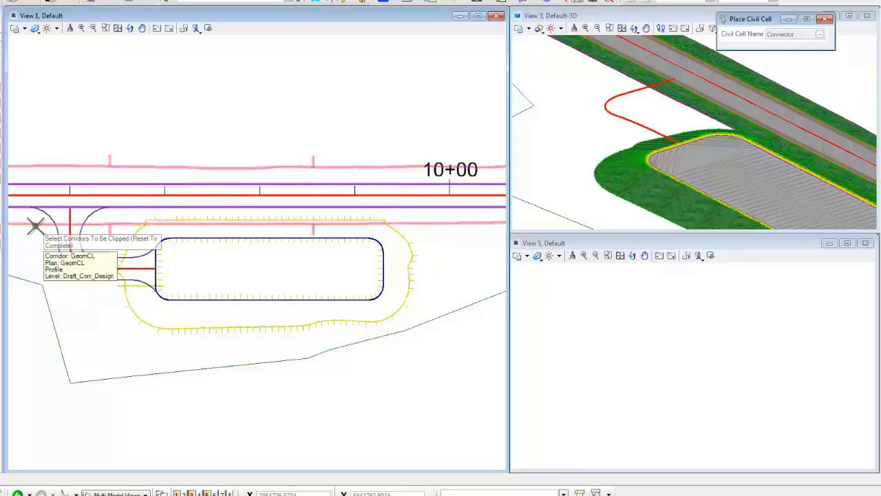
left_click(34, 237)
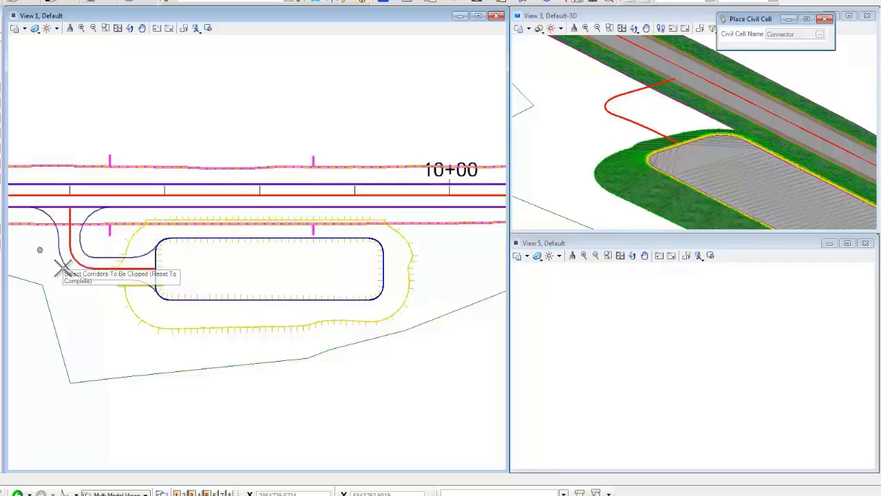
left_click(130, 310)
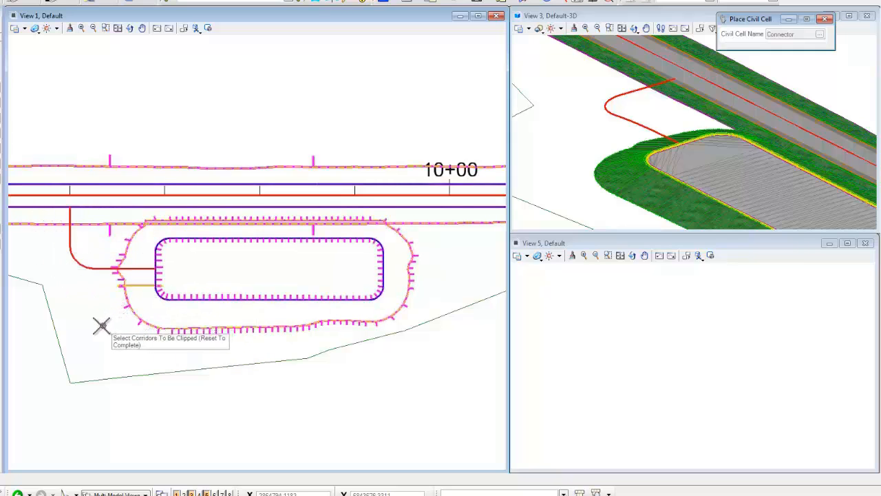
right_click(95, 327)
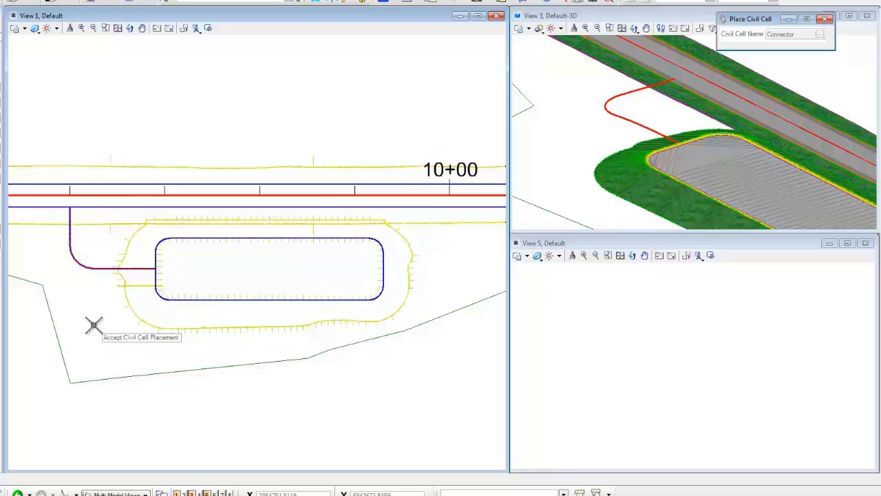
left_click(94, 325)
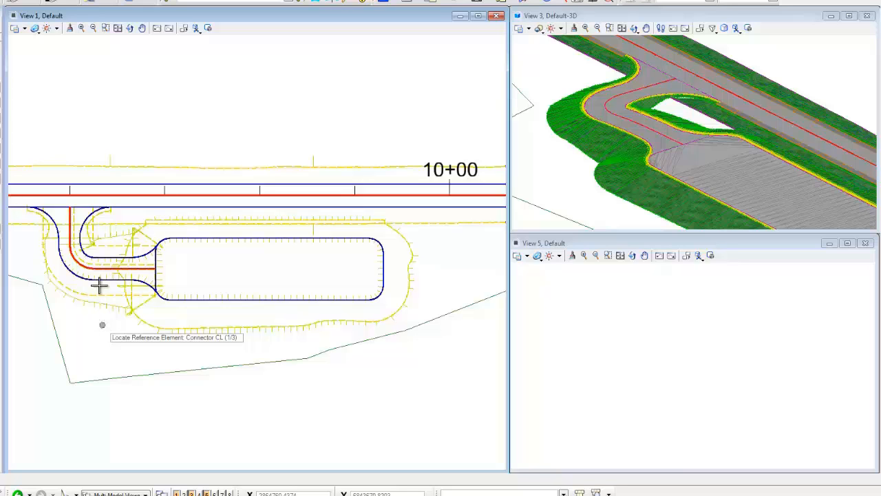
Step: Examine the placed connector in plan and from several 3D angles, checking its curb returns, side slopes and tie-ins to the road and pad
scroll(88, 196, "up", 4)
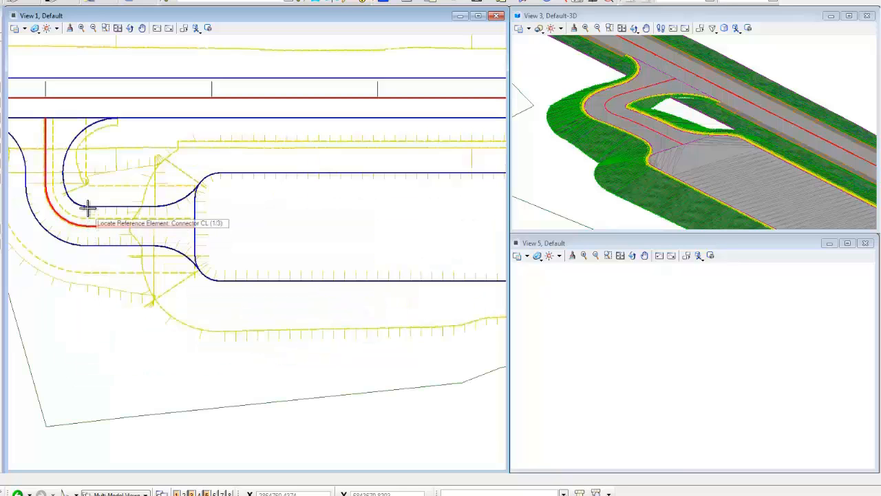
middle_click_drag(161, 226, 220, 272)
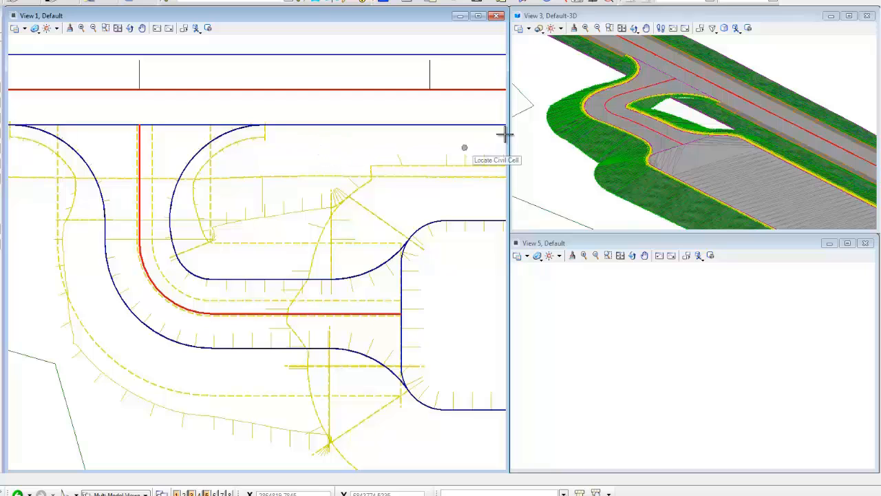
scroll(650, 86, "up", 1)
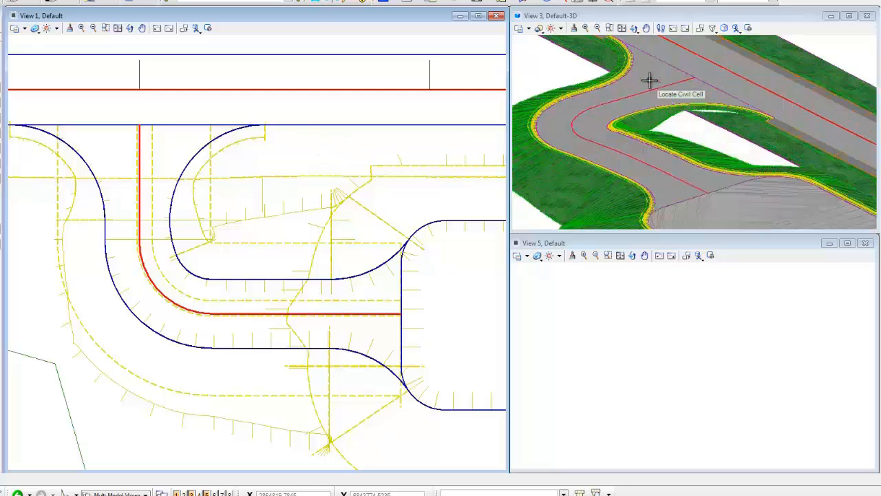
scroll(651, 84, "up", 1)
middle_click_drag(696, 115, 721, 125)
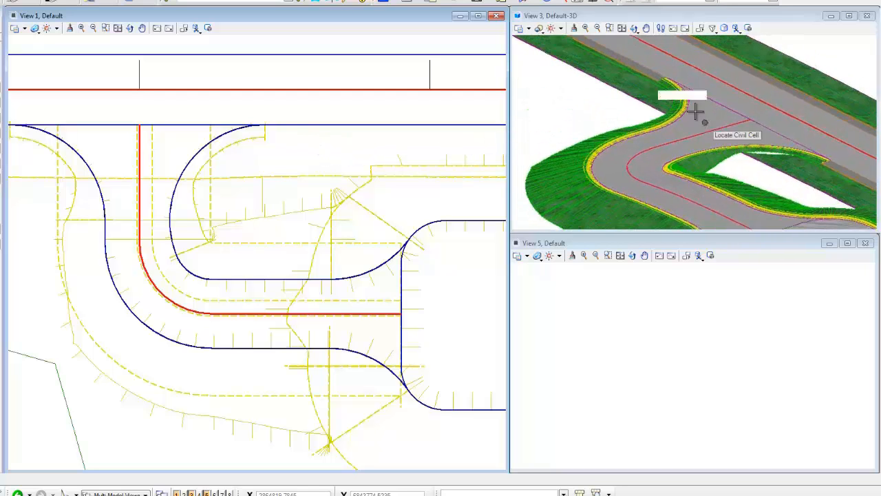
left_click(634, 28)
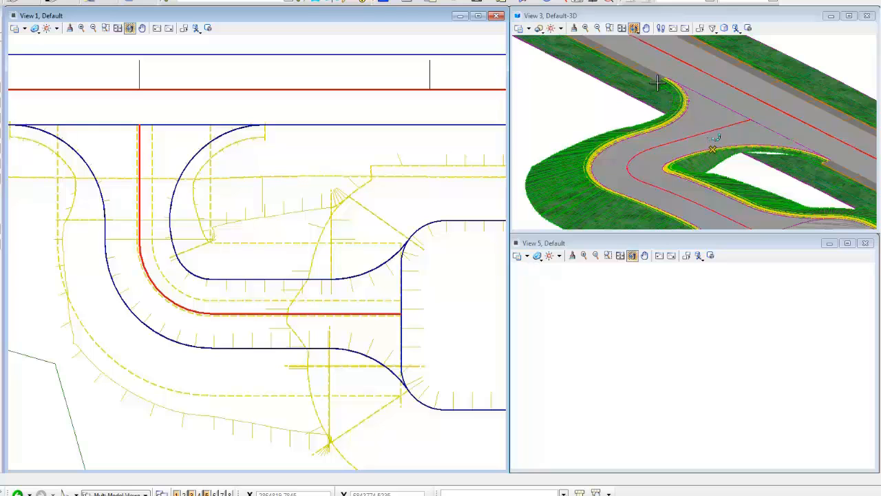
left_click(635, 28)
left_click(634, 31)
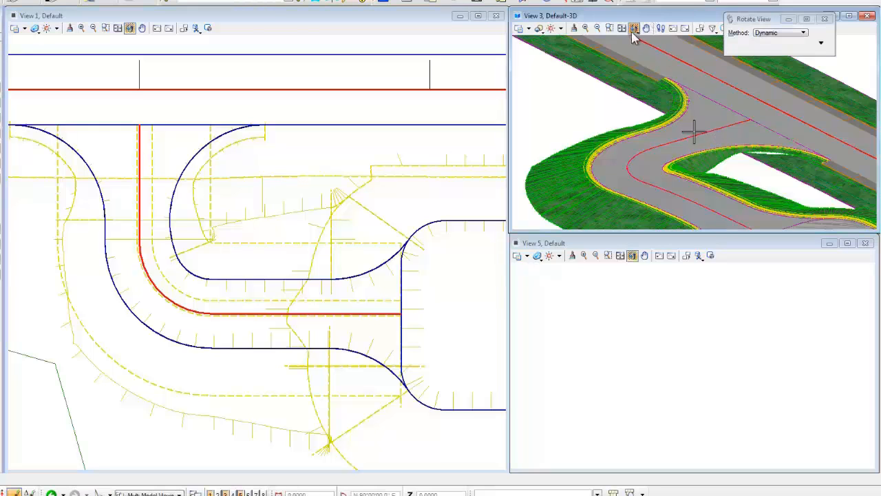
left_click(658, 147)
left_click_drag(561, 173, 782, 179)
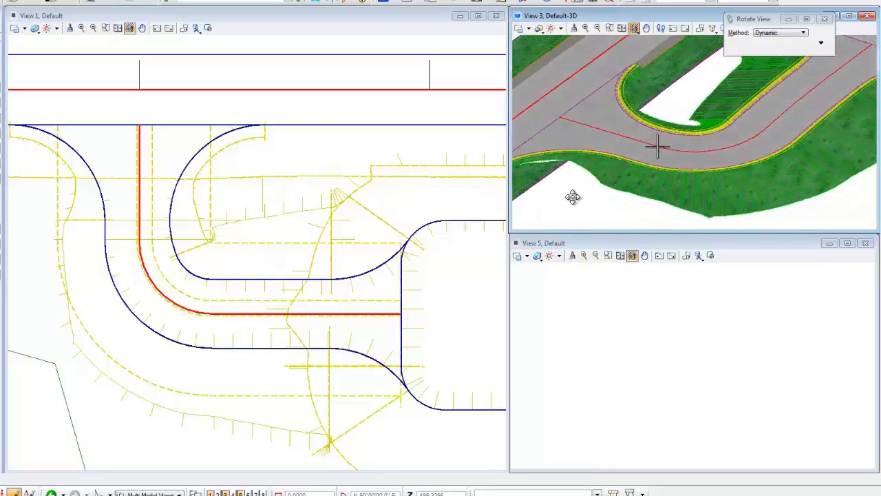
left_click_drag(573, 197, 719, 185)
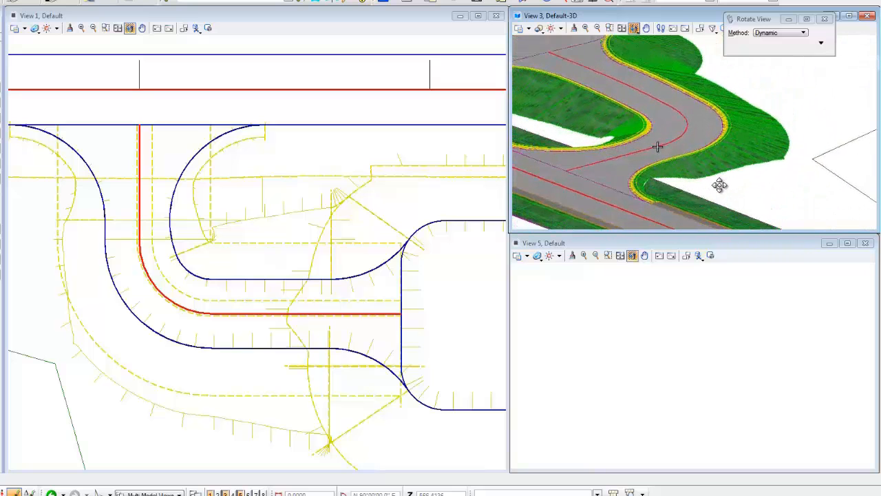
right_click(719, 186)
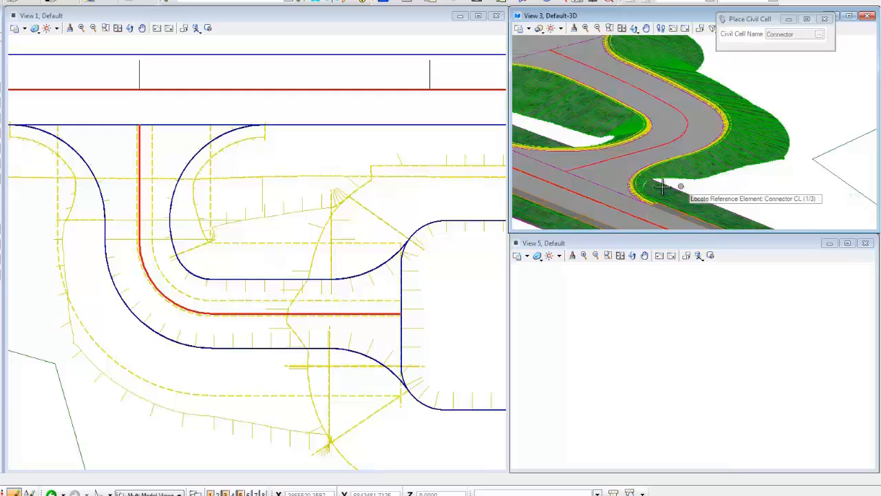
Step: Set the radius of the road-side curb return on the outer side of the access bend to 40
right_click(34, 159)
left_click(81, 159)
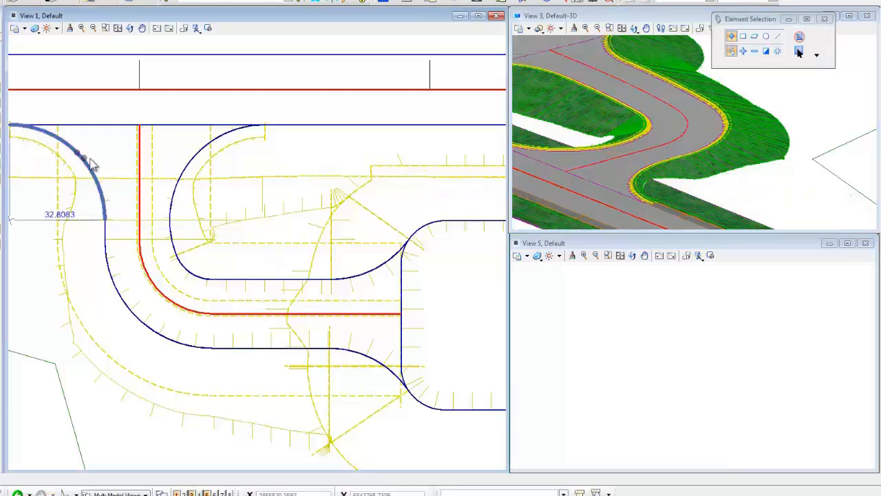
middle_click_drag(88, 180, 156, 212)
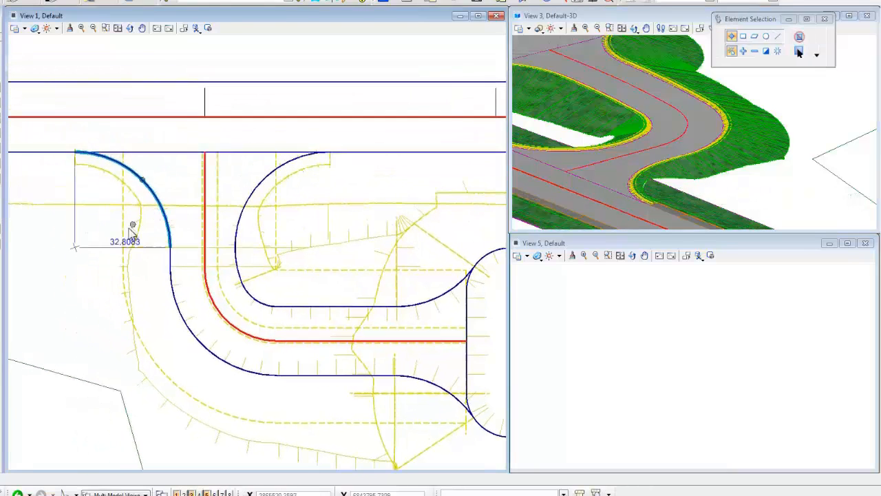
left_click(112, 244)
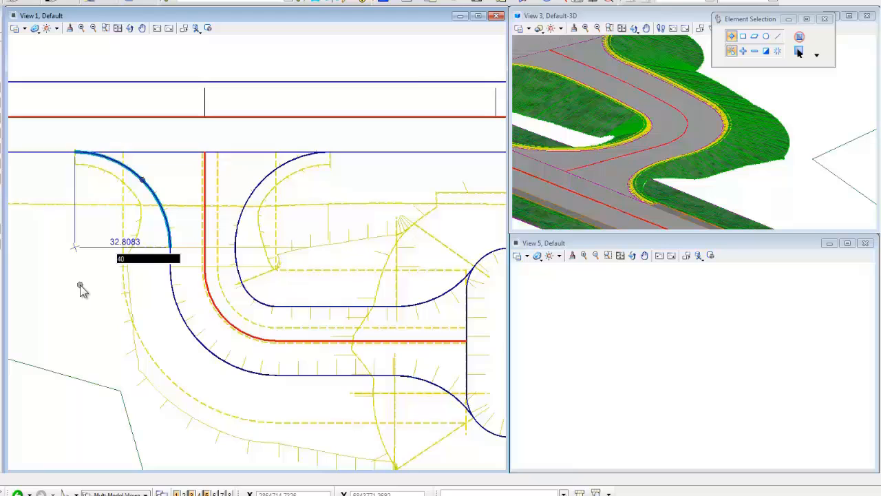
key("Return")
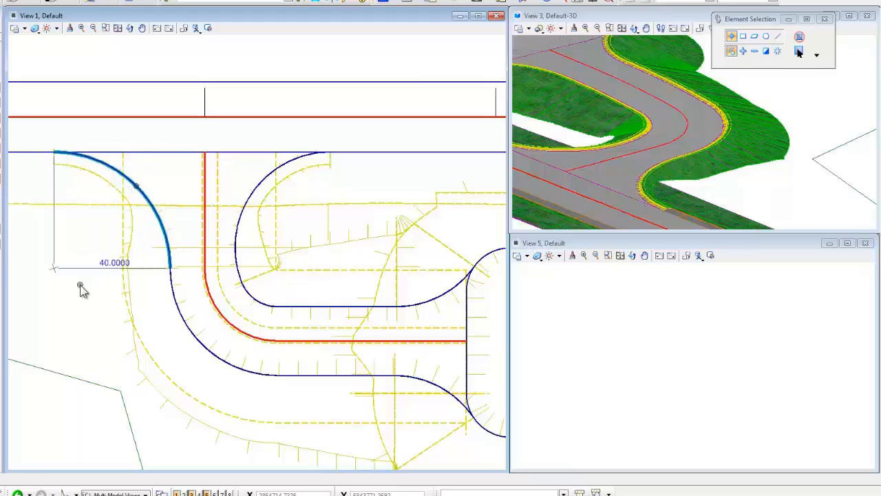
Step: Set the radius of the road-side curb return on the inner side of the access bend to 25
left_click(254, 189)
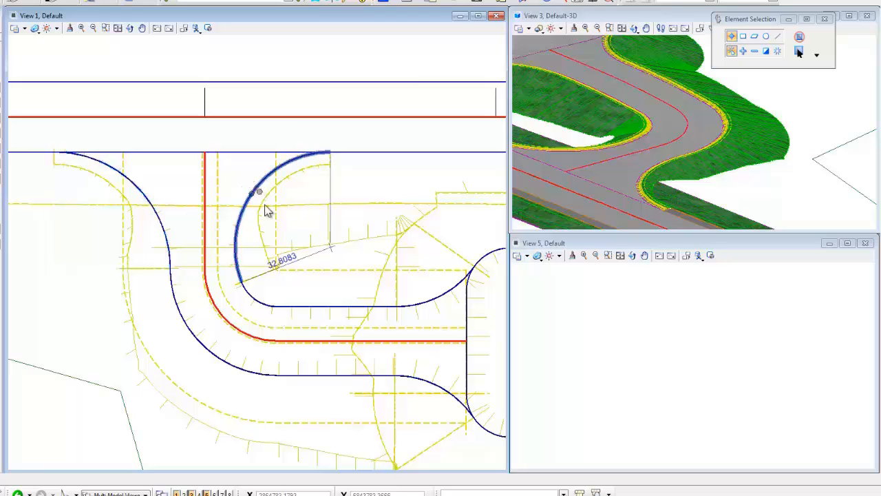
left_click(287, 264)
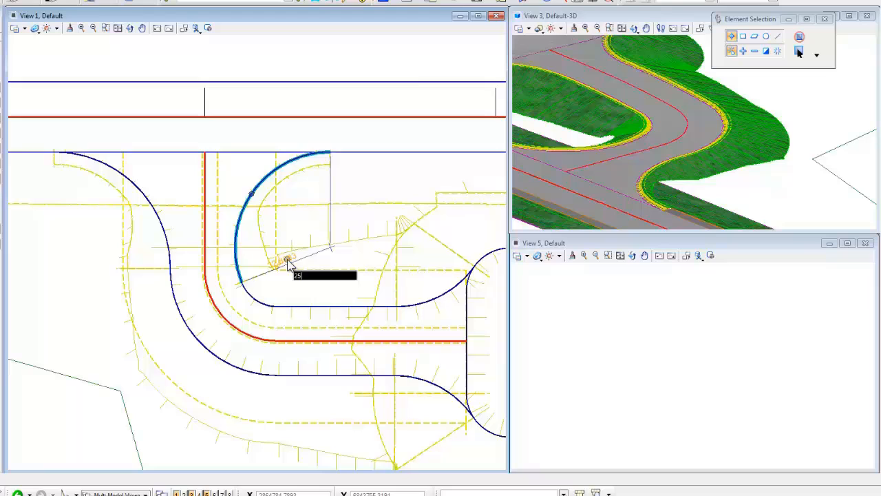
key("Return")
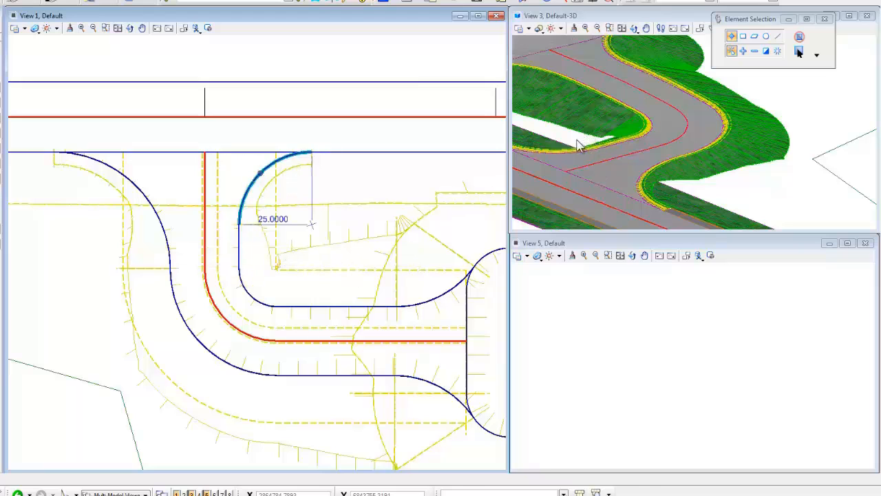
key("Escape")
Step: Define target aliasing for the inner curb return's linear template, with the GeomCL corridor first and the existing_ground terrain second
middle_click_drag(583, 138, 675, 153)
left_click(635, 30)
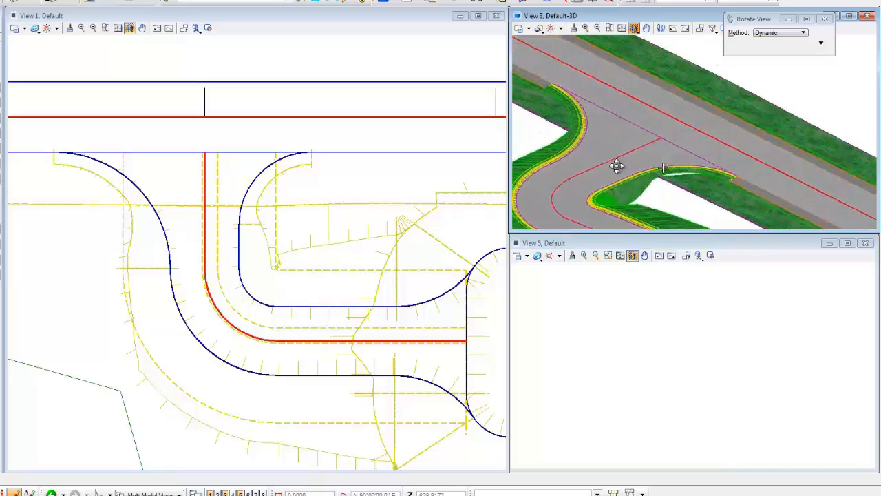
scroll(691, 175, "up", 3)
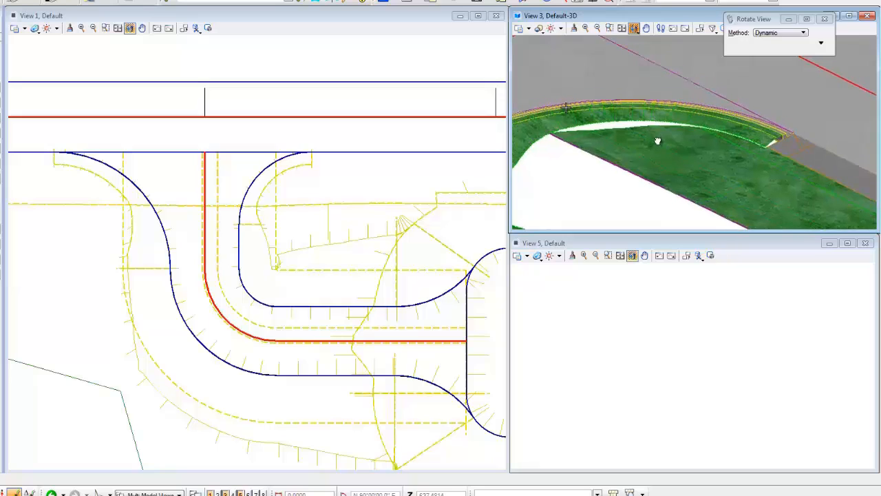
right_click(589, 189)
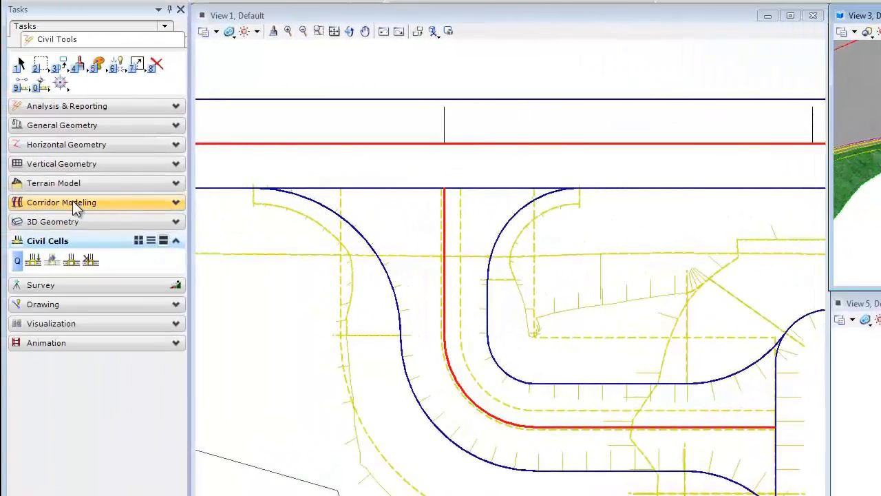
left_click(74, 202)
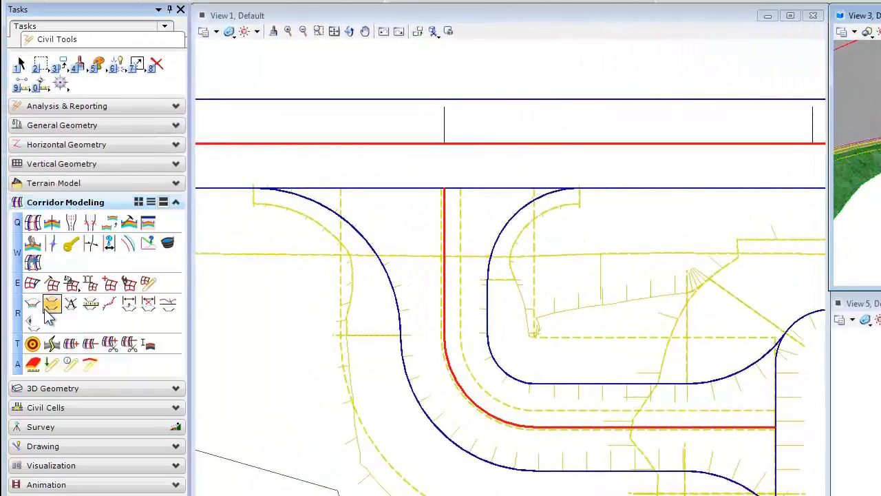
left_click(32, 345)
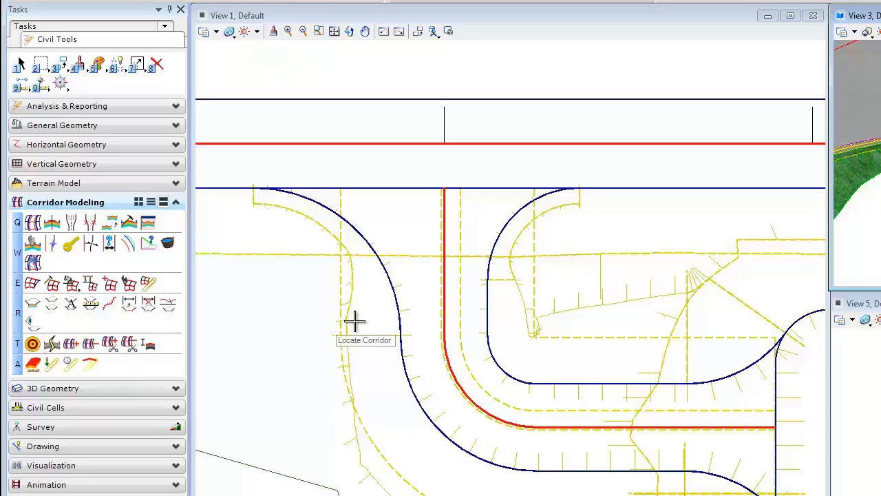
left_click(523, 227)
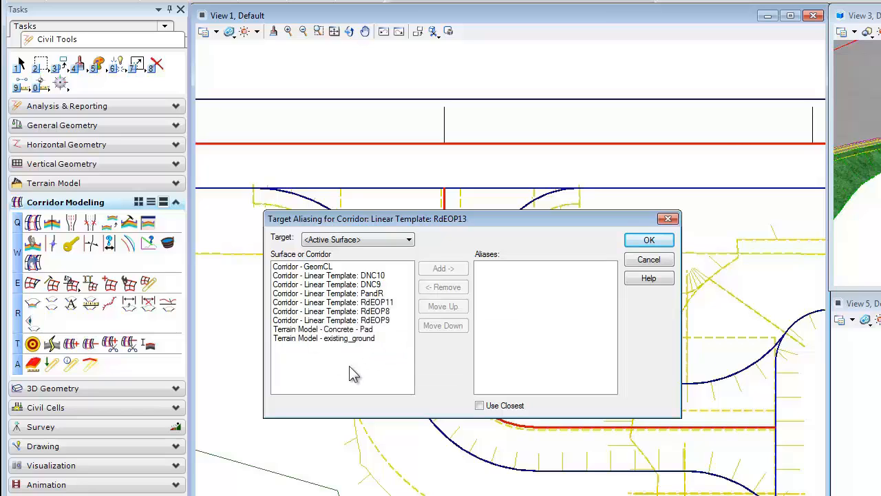
left_click(348, 267)
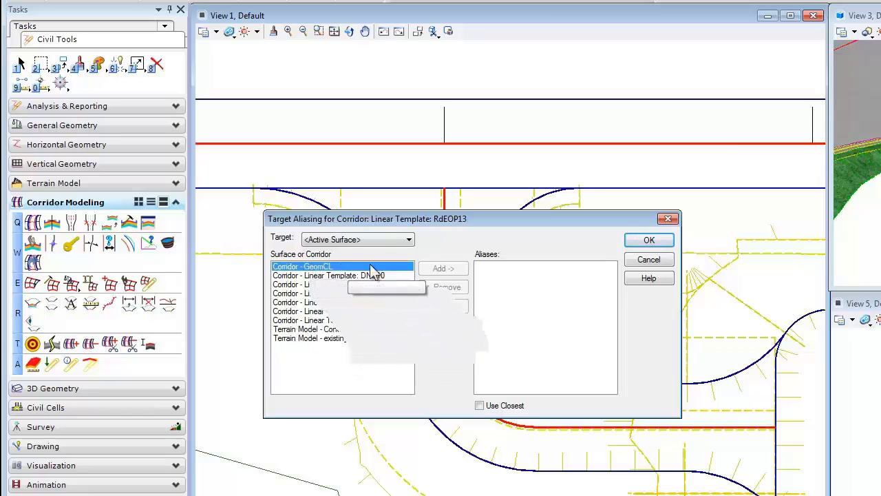
left_click(440, 272)
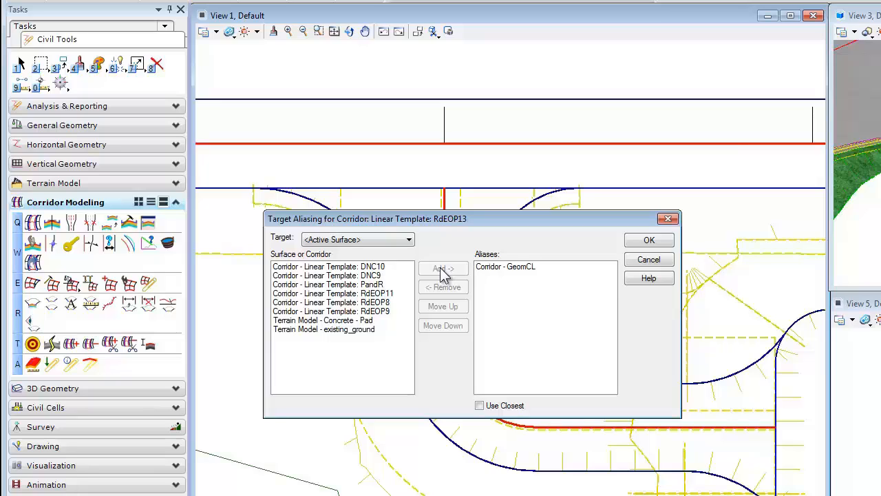
left_click(346, 331)
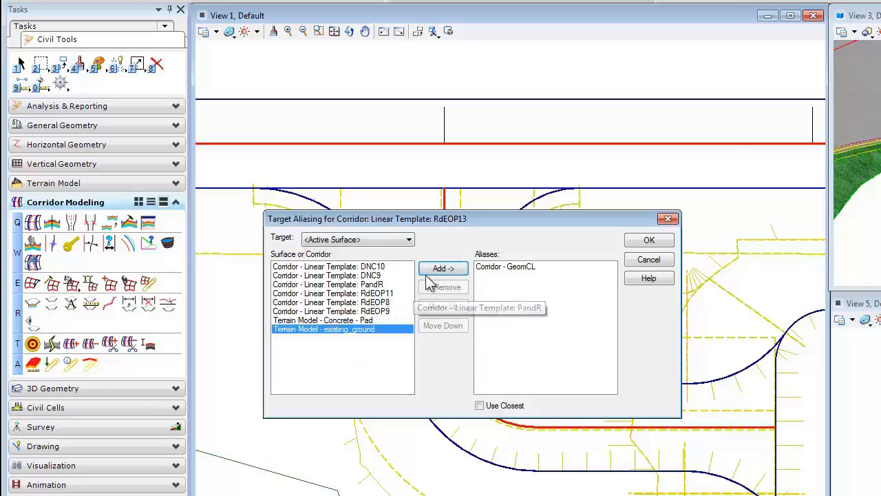
left_click(444, 272)
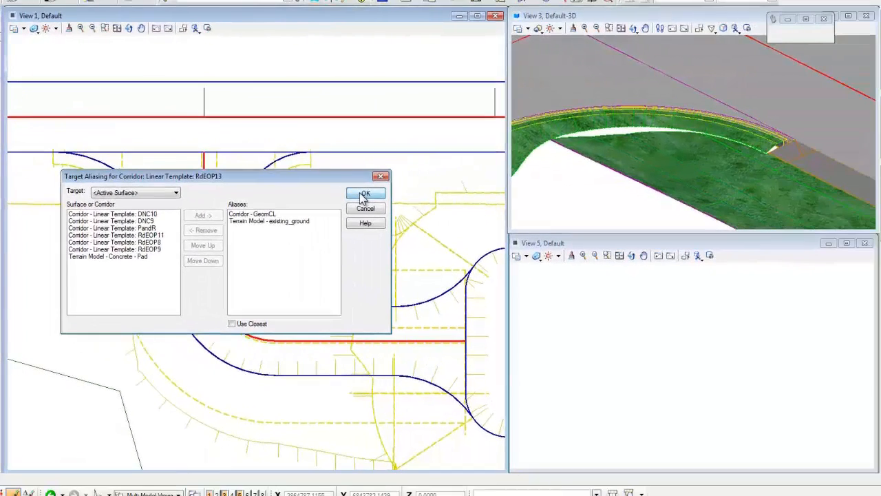
left_click(364, 196)
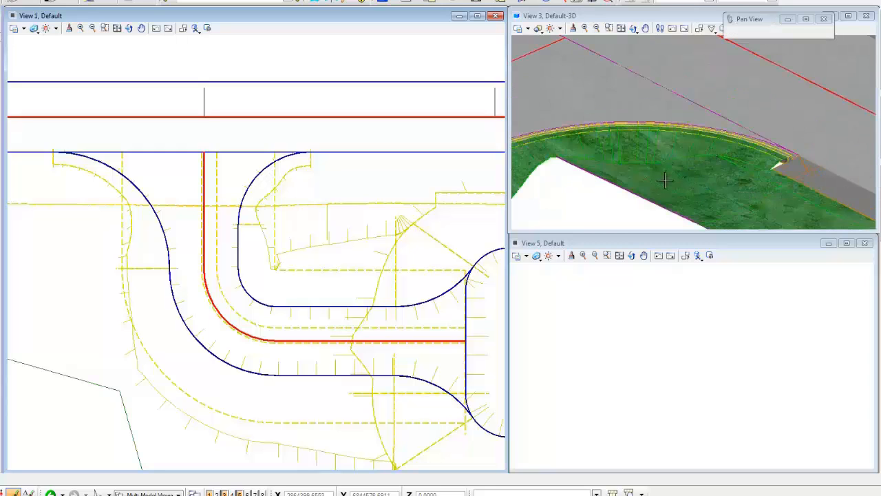
Step: Start a parametric constraint on the inner curb return's linear template, from station 0+00.00 and locked to its end
middle_click_drag(665, 180, 692, 149)
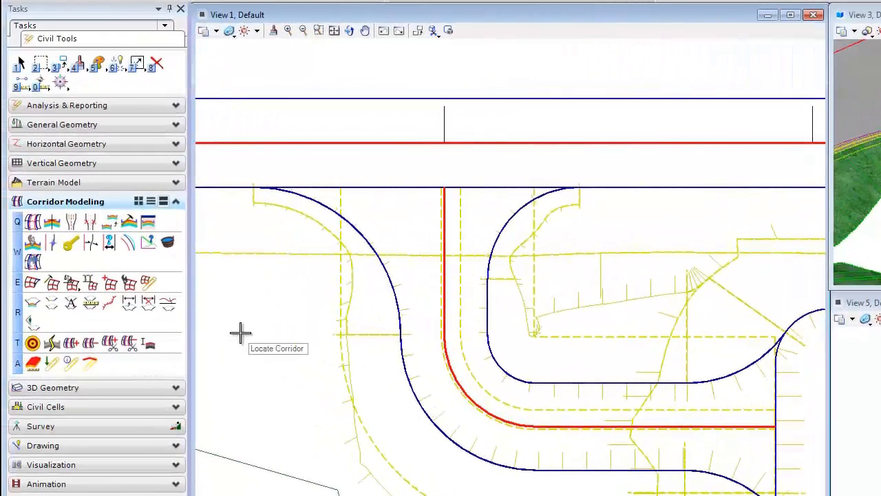
left_click(112, 251)
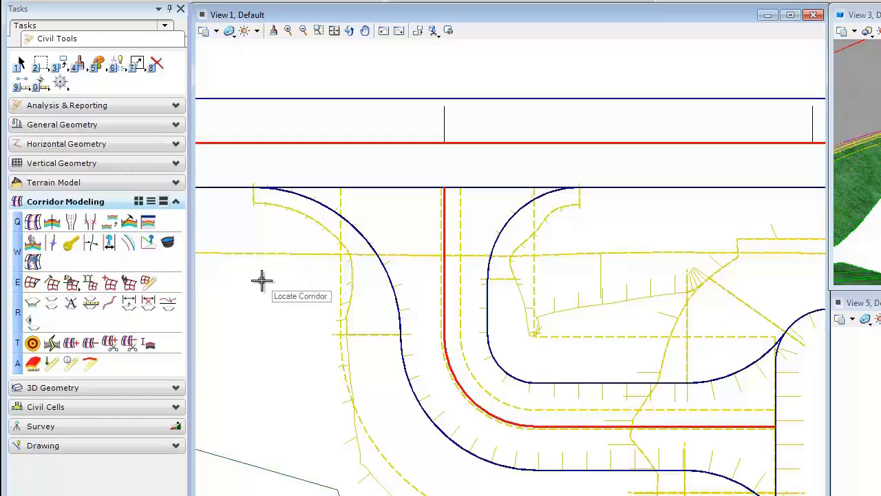
left_click(510, 226)
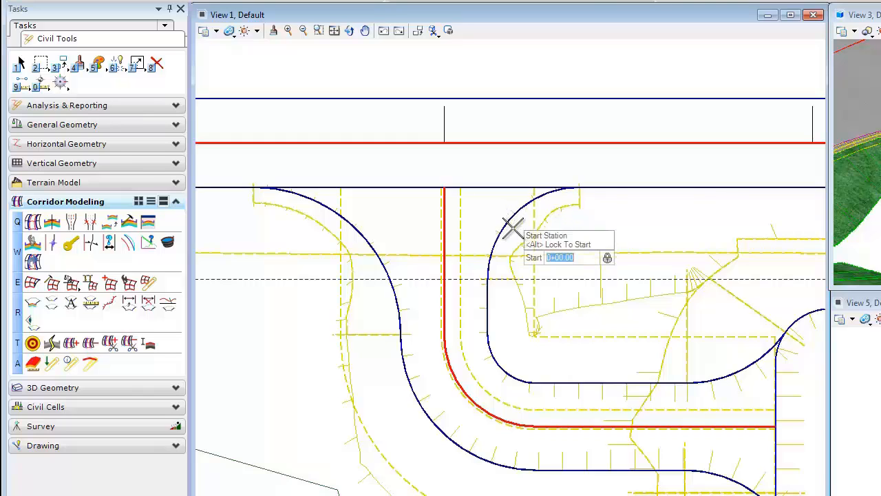
key("alt")
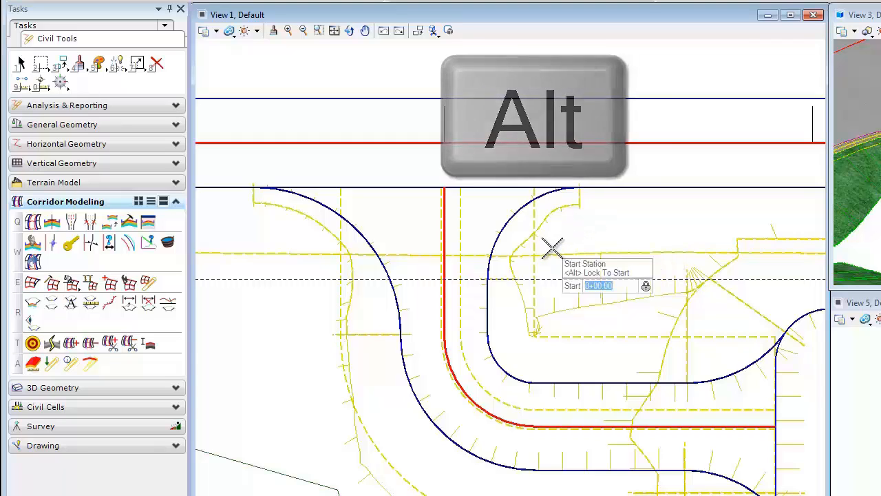
left_click(558, 245)
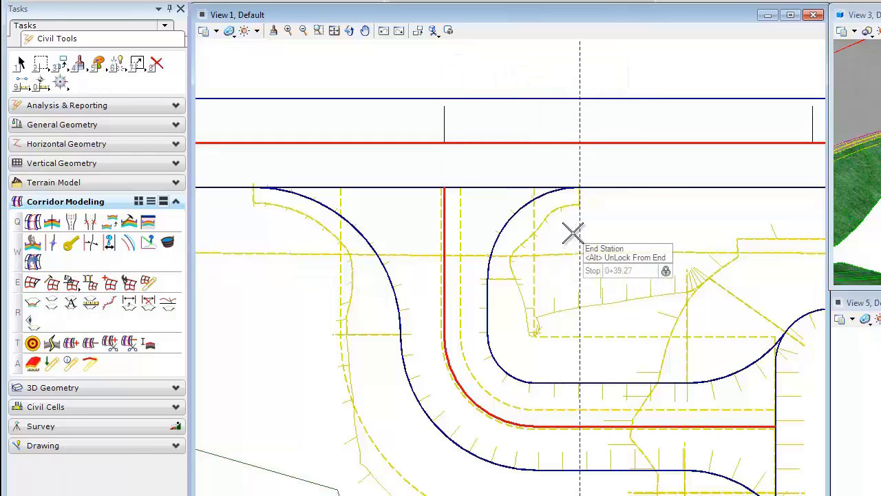
left_click(569, 235)
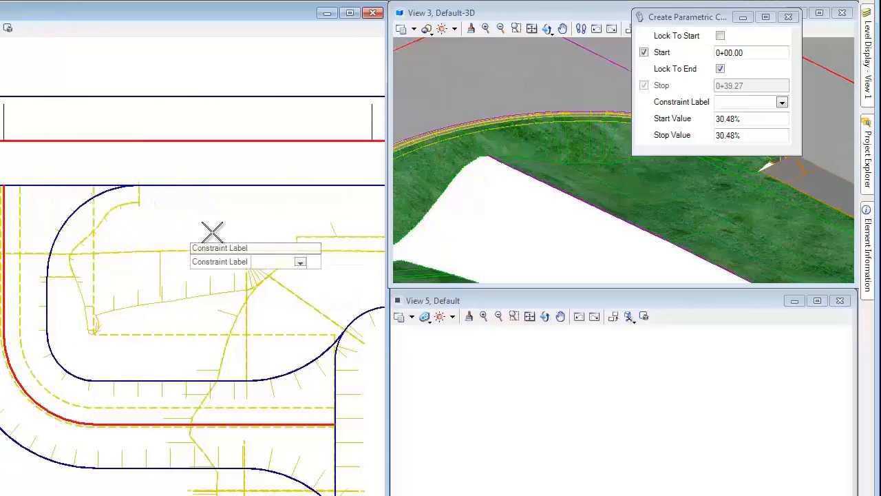
Step: Apply the constraint to Curb_Type3_Height, with a start value of 0.5 and a stop value of 0
left_click(782, 103)
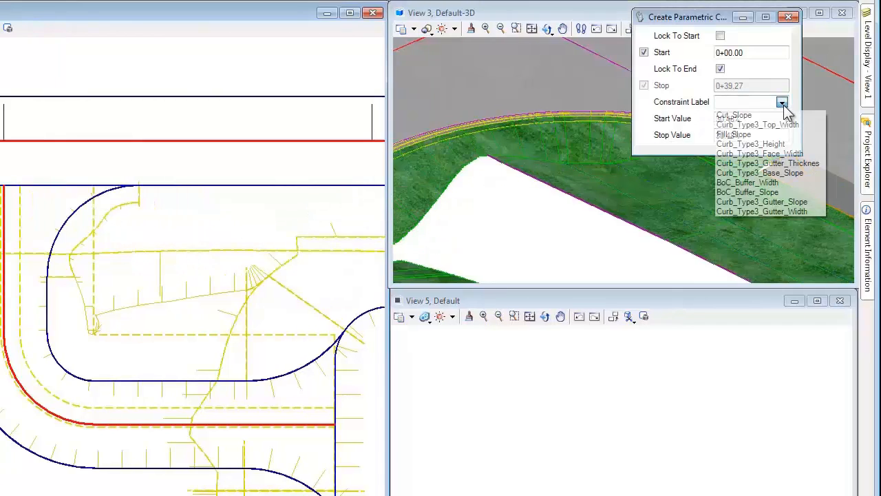
left_click(751, 144)
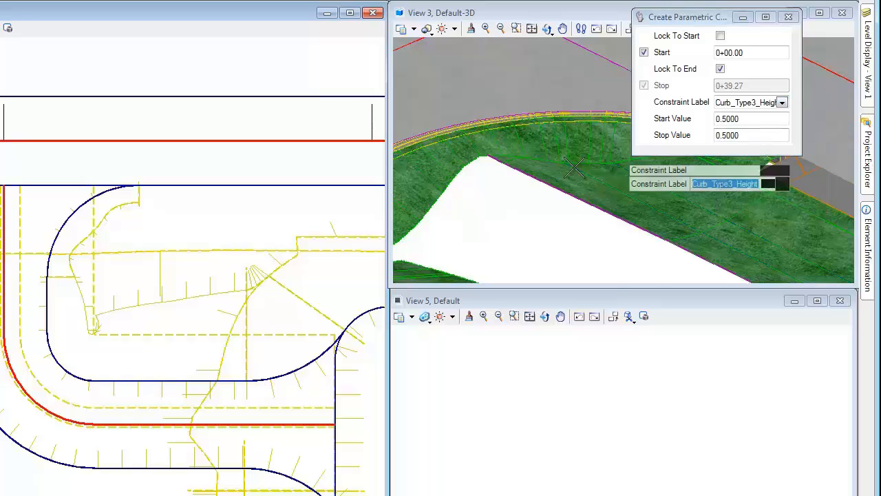
left_click(152, 233)
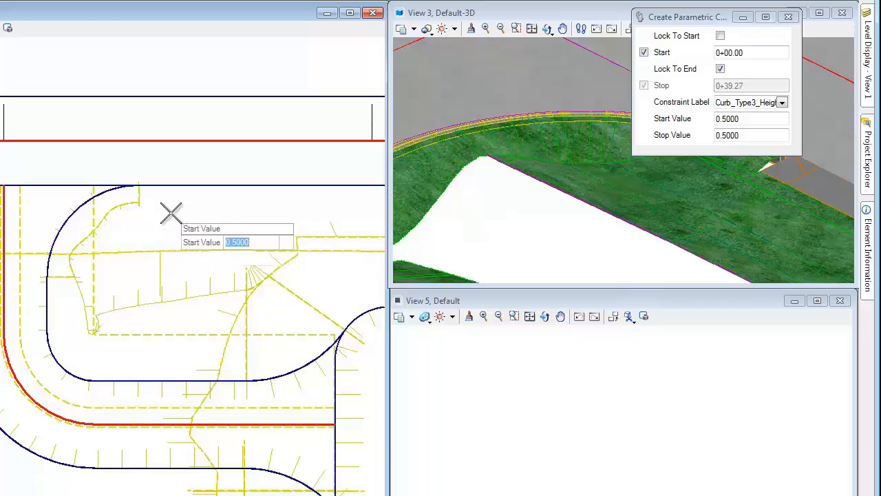
left_click(173, 212)
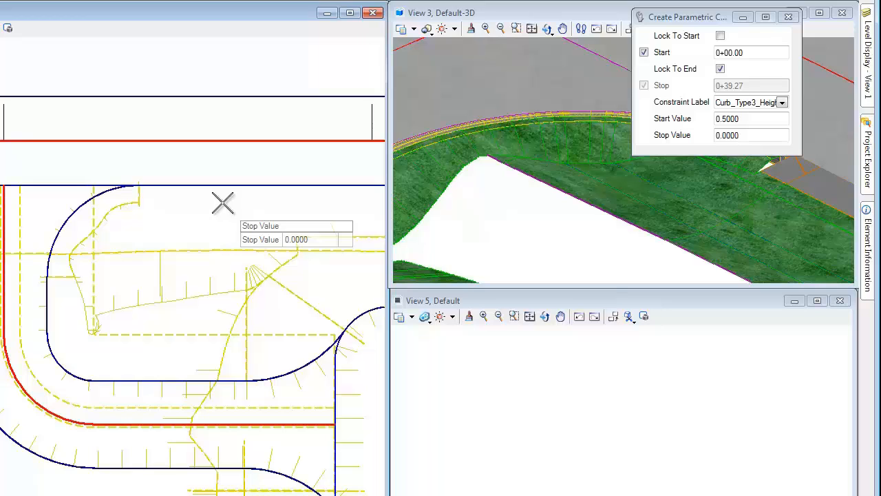
left_click(222, 201)
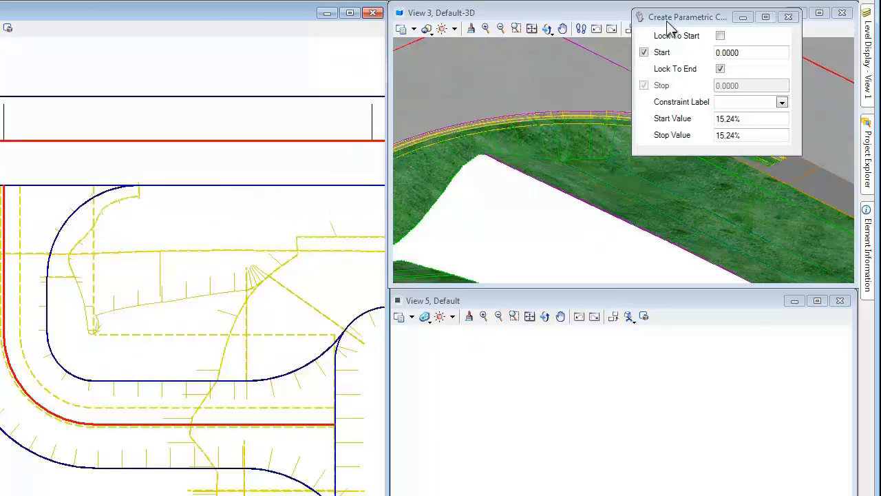
Step: Examine the inner curb return in 3D from several angles, checking its curb taper and side-slope tie-in at the road
left_click_drag(668, 21, 248, 21)
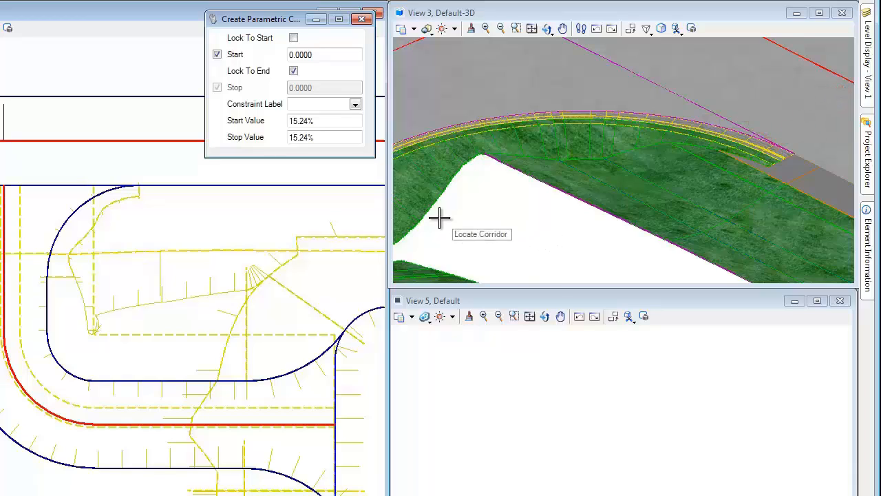
key("F2")
left_click_drag(503, 228, 645, 199)
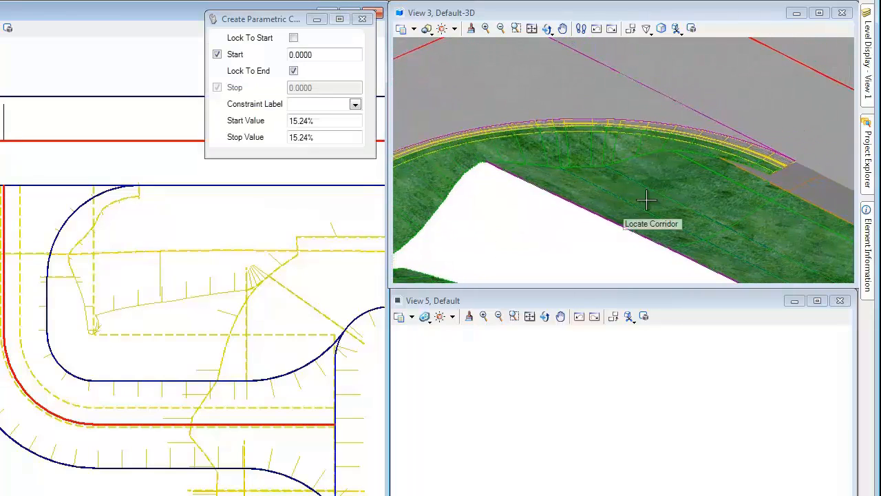
scroll(709, 141, "up", 1)
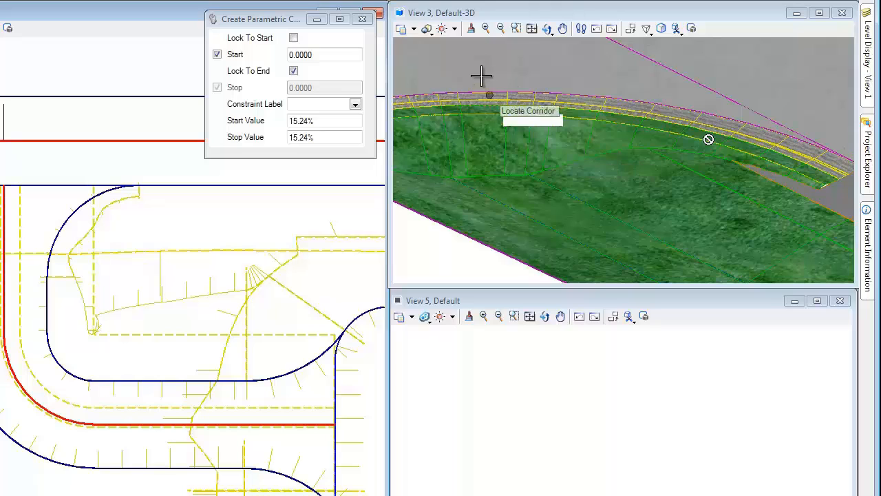
left_click(547, 28)
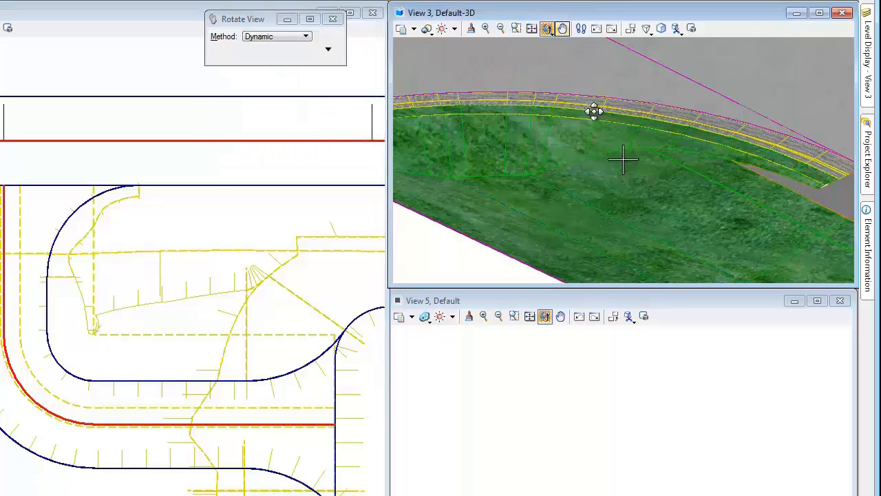
left_click(671, 148)
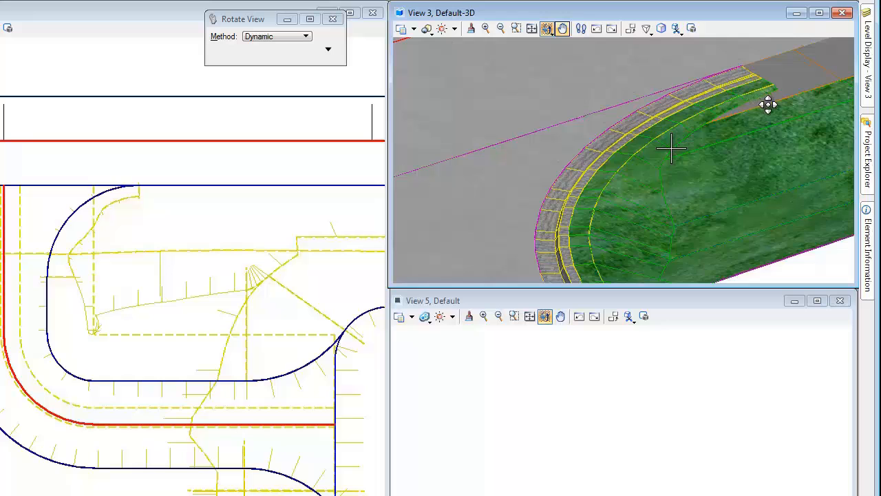
scroll(769, 104, "up", 2)
middle_click_drag(796, 126, 639, 152)
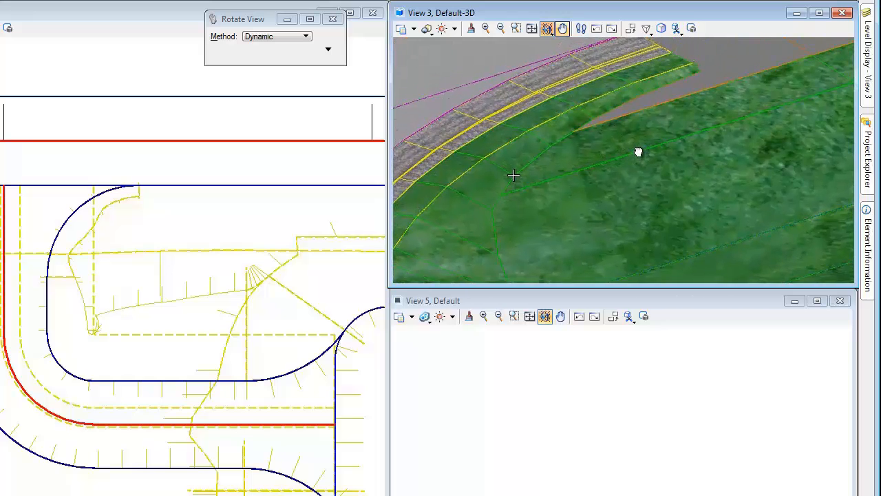
Step: Start another parametric constraint on the inner curb return's linear template, from station 0+15.00 and locked to its end
right_click(637, 154)
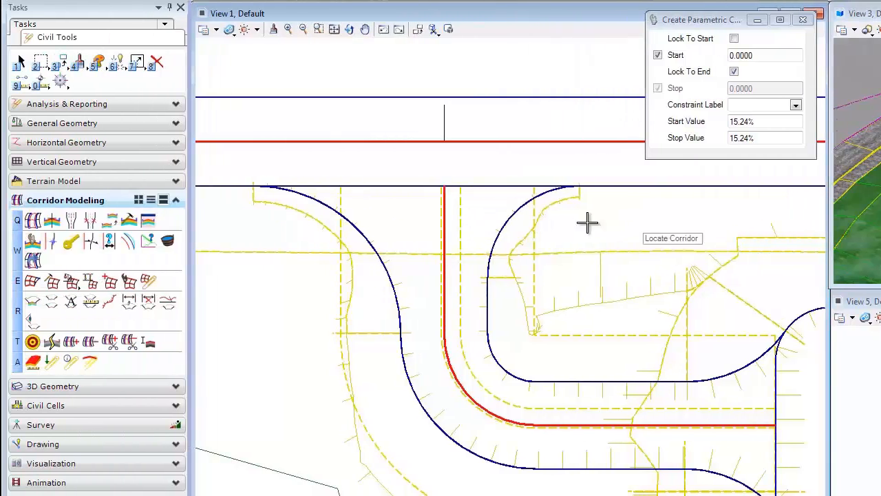
left_click(111, 244)
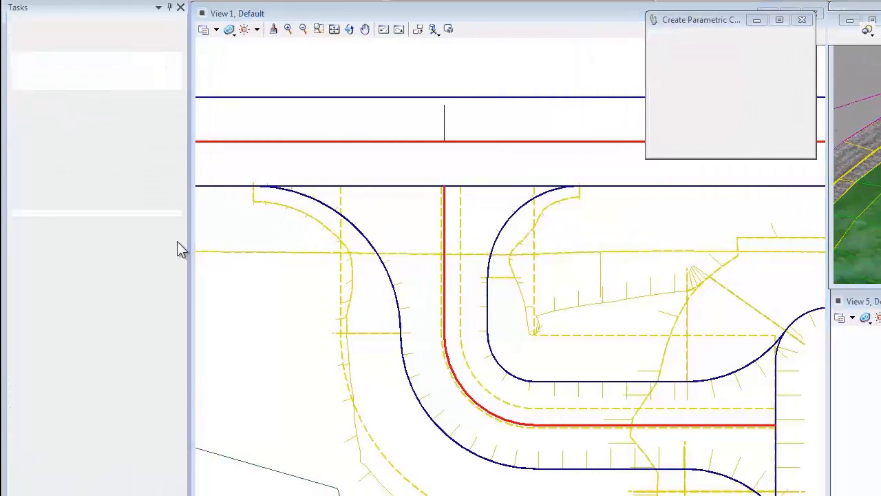
left_click(522, 235)
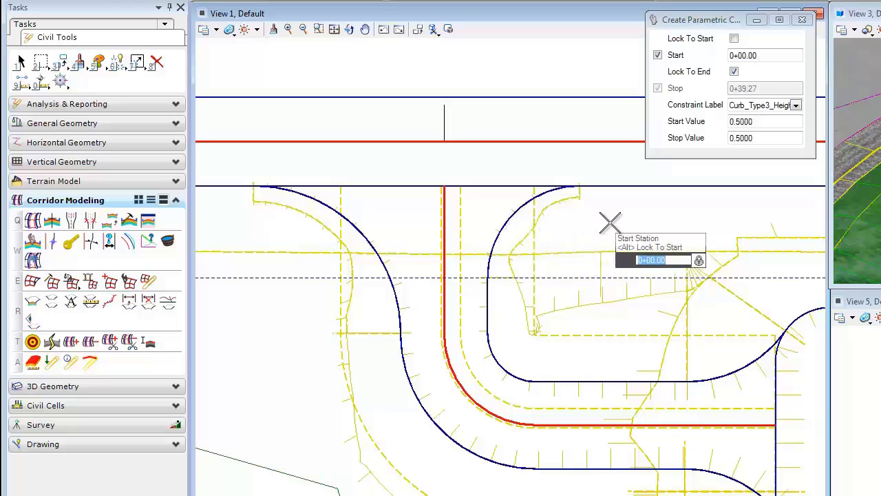
type("15")
key("Return")
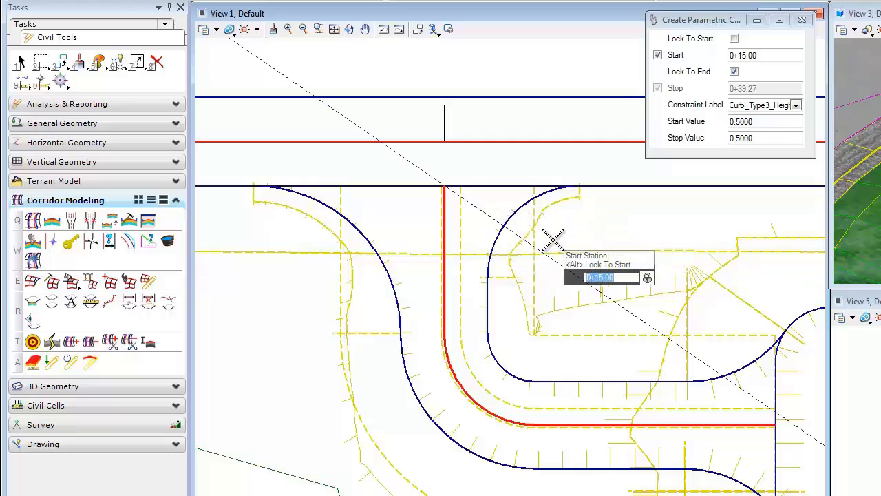
left_click(555, 237)
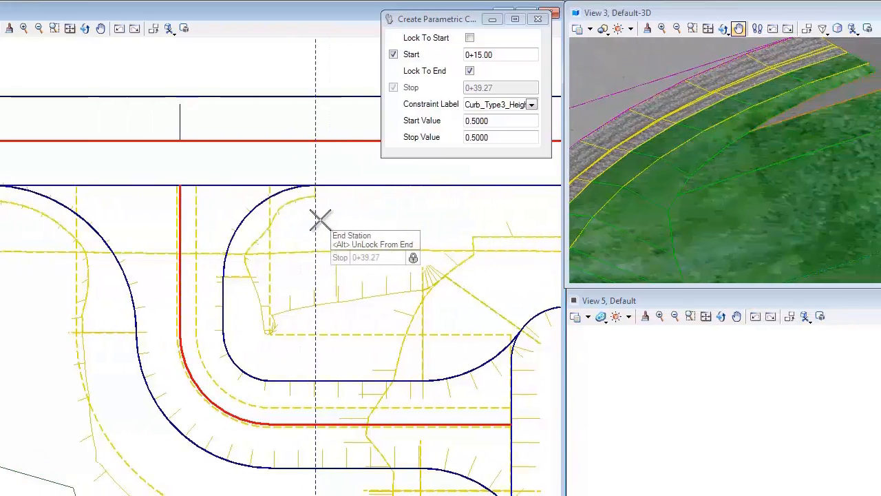
left_click(320, 220)
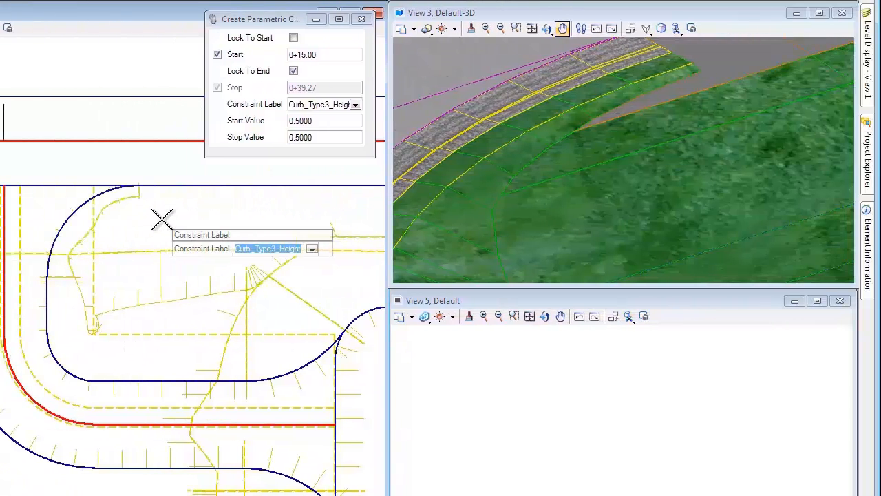
Step: Apply the constraint to Fill_Slope, with a start value of -33.33% and a stop value of -8.00%
left_click(355, 105)
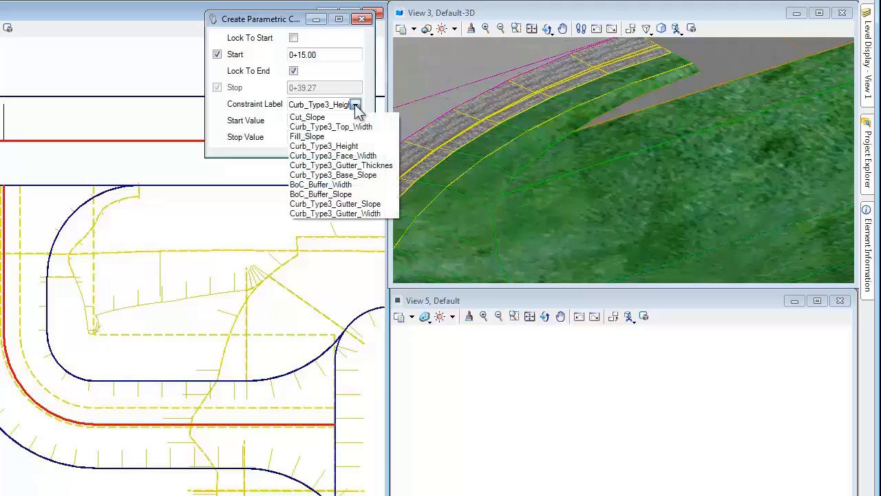
left_click(304, 137)
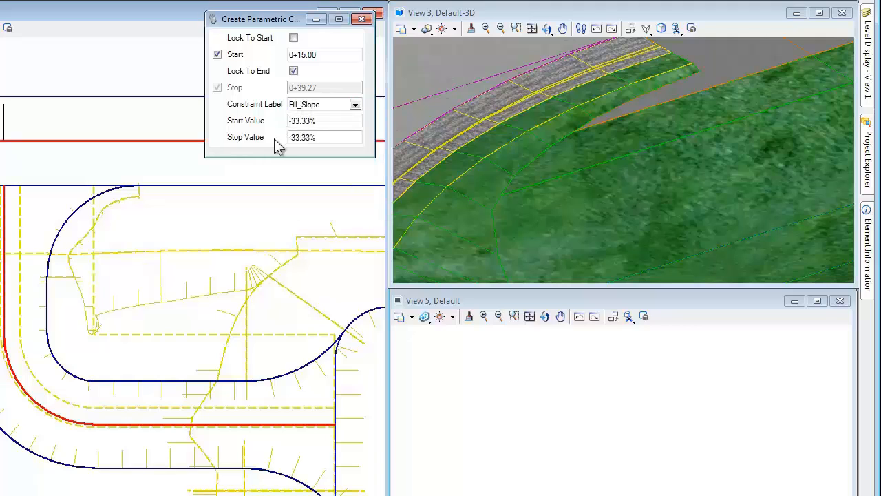
left_click(161, 213)
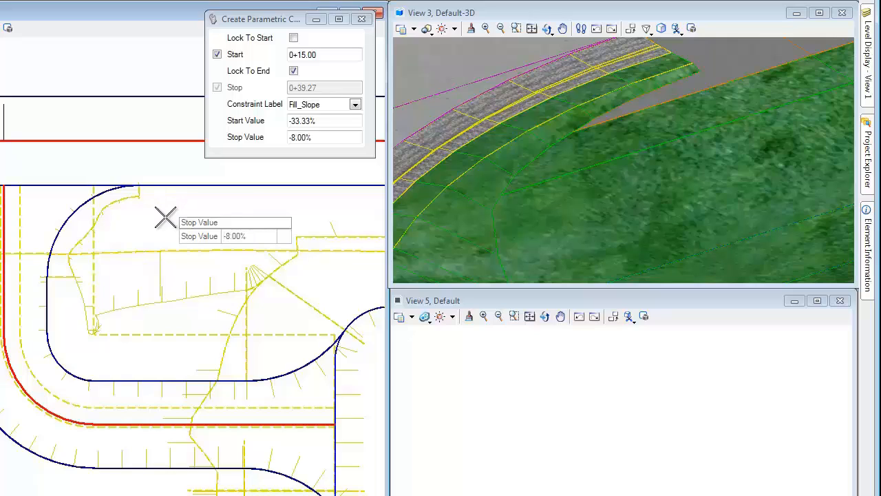
left_click(160, 218)
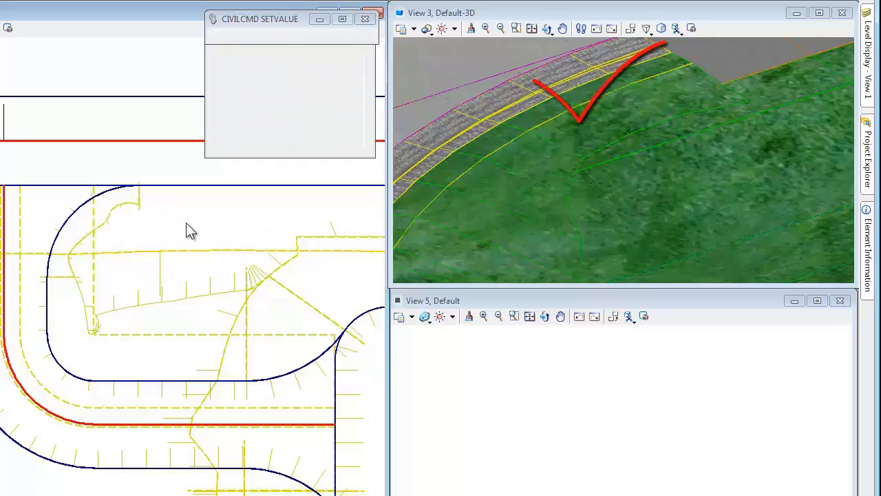
right_click(207, 226)
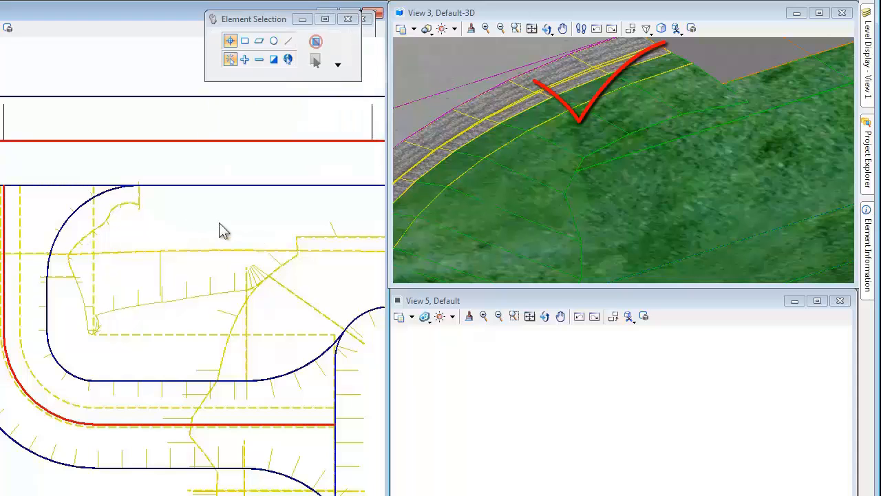
Step: Open the GeomCL corridor's dynamic cross sections in View 5
scroll(611, 188, "down", 3)
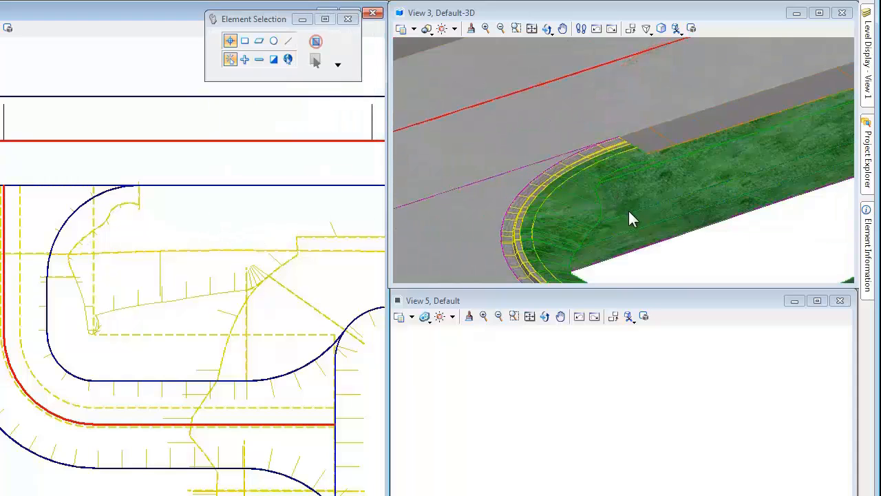
scroll(629, 211, "down", 2)
middle_click_drag(634, 219, 651, 172)
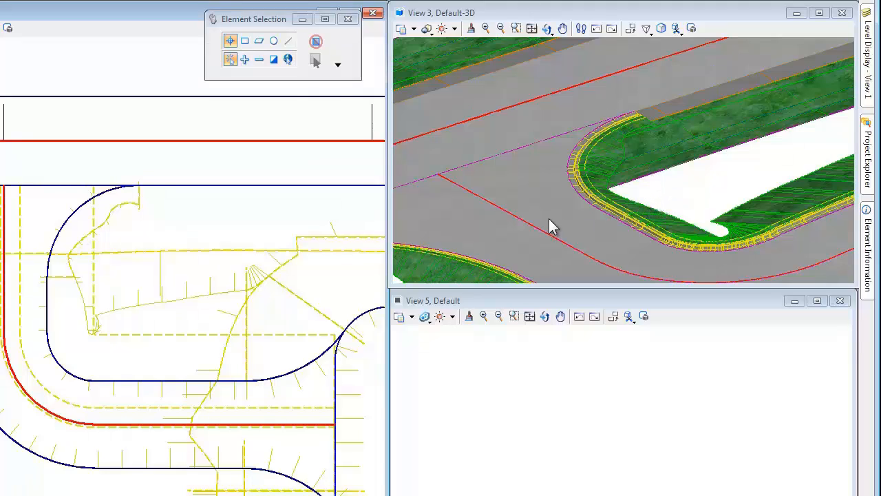
scroll(549, 218, "down", 1)
middle_click_drag(503, 227, 624, 192)
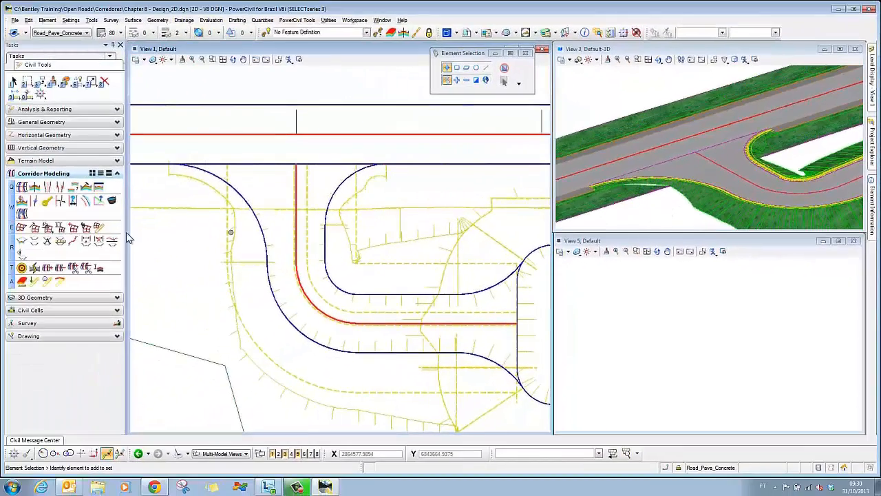
left_click(21, 242)
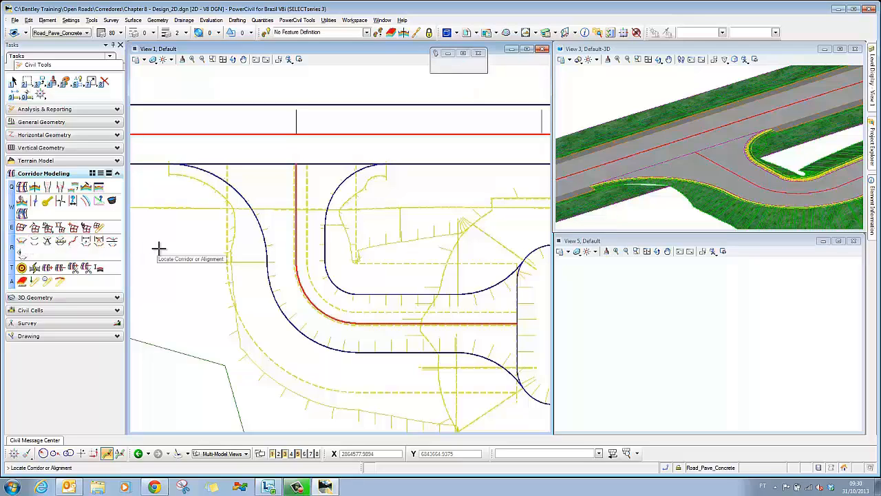
left_click(144, 206)
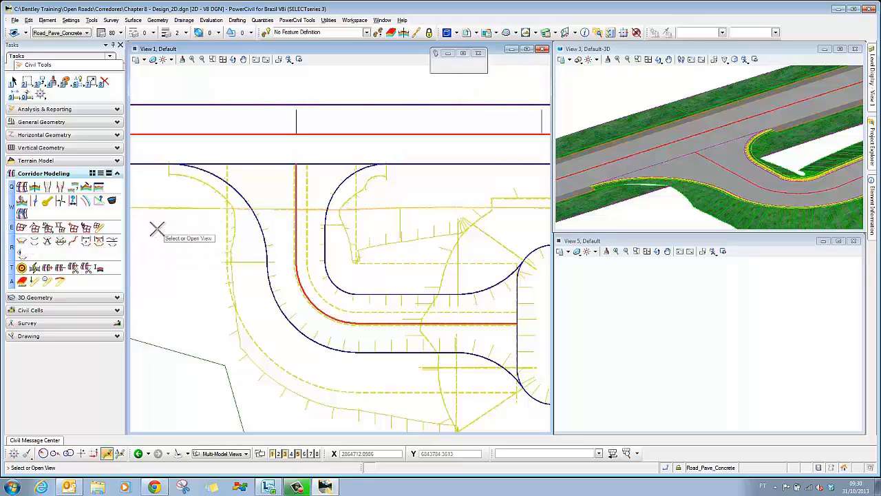
left_click(666, 316)
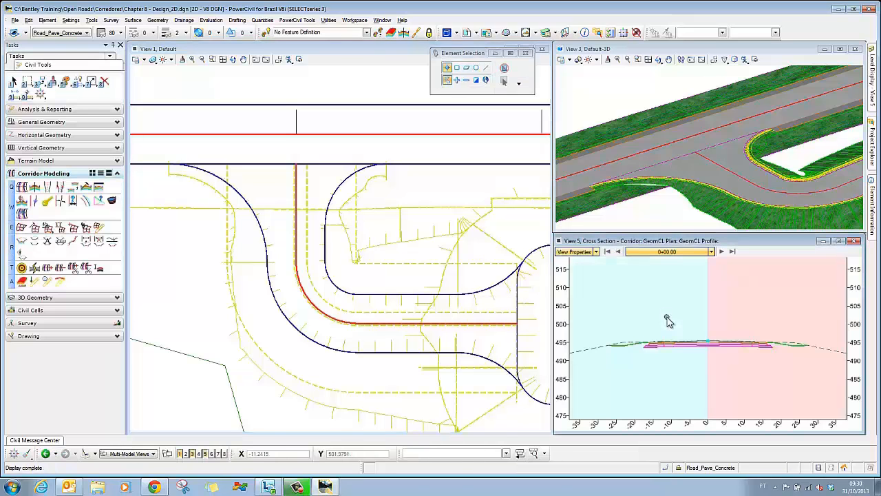
Step: Locate the displayed cross-section station by a data point picked in plan, just before the outer curb return near station 5+40
right_click(667, 320)
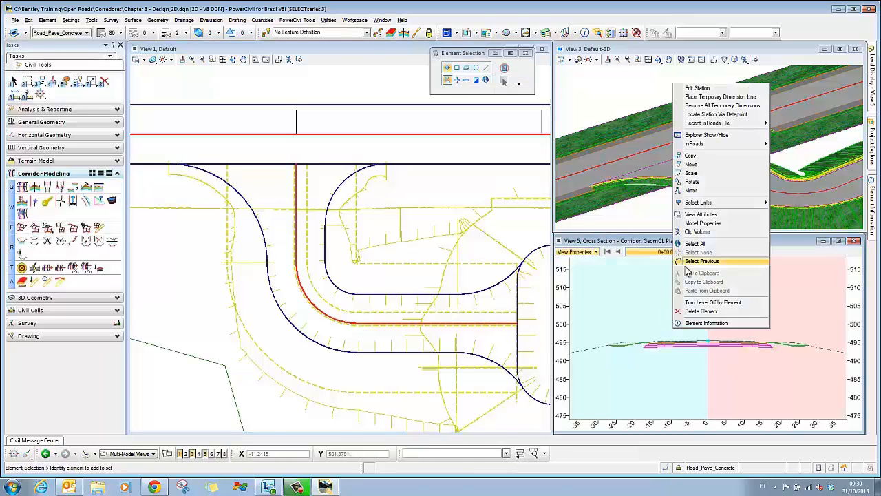
left_click(701, 115)
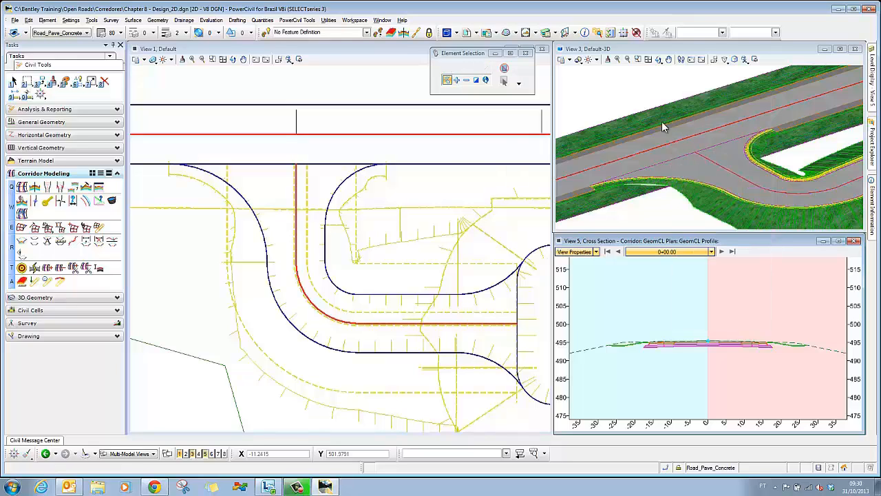
left_click(174, 237)
left_click(149, 276)
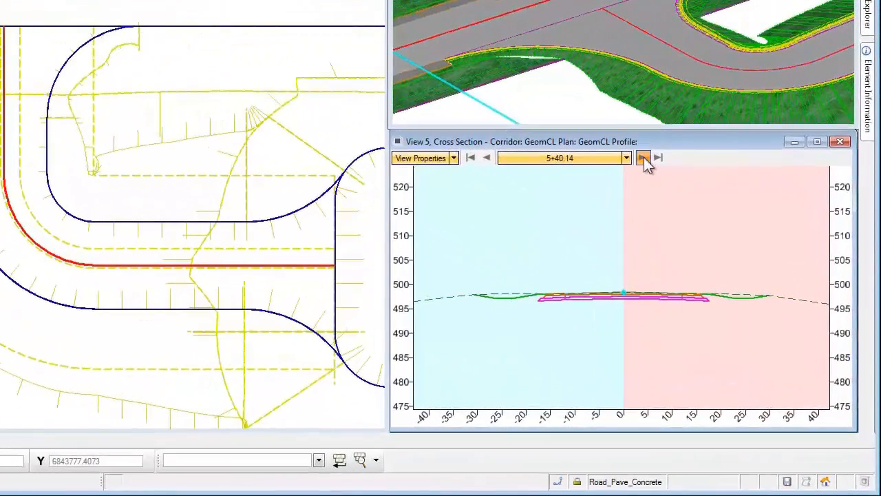
Step: Step through the GeomCL cross sections up to station 6+40.00, examining how the curb returns and the connector tie into the road
left_click(721, 251)
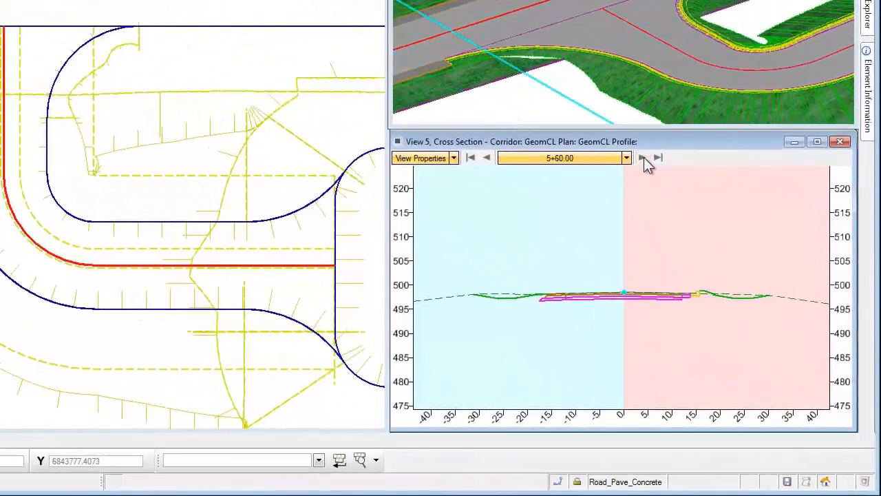
left_click(644, 157)
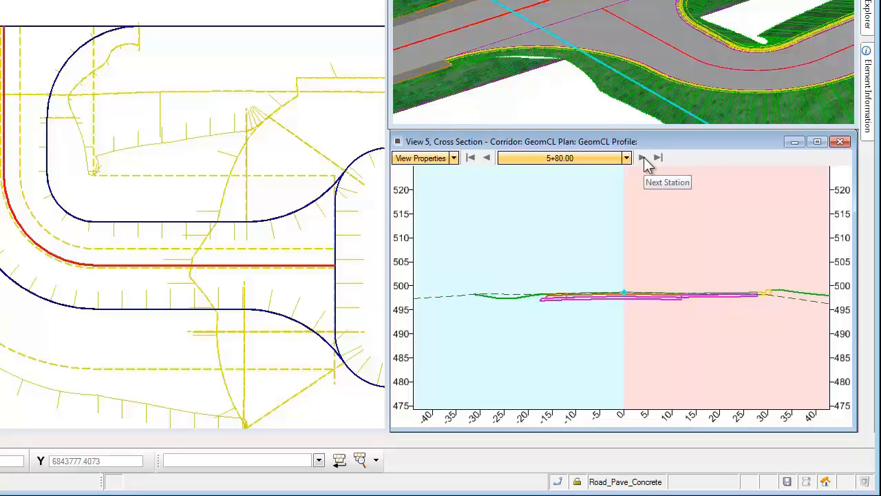
left_click(644, 158)
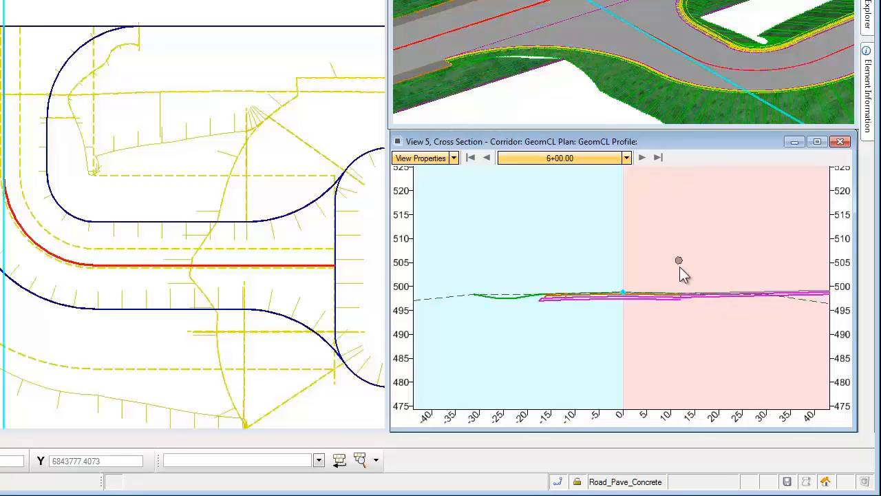
middle_click_drag(681, 271, 585, 267)
scroll(544, 271, "down", 2)
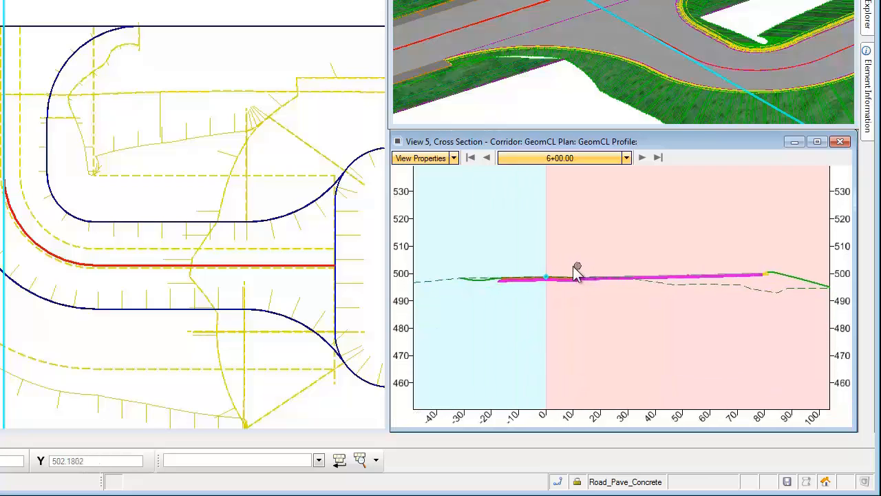
left_click(643, 159)
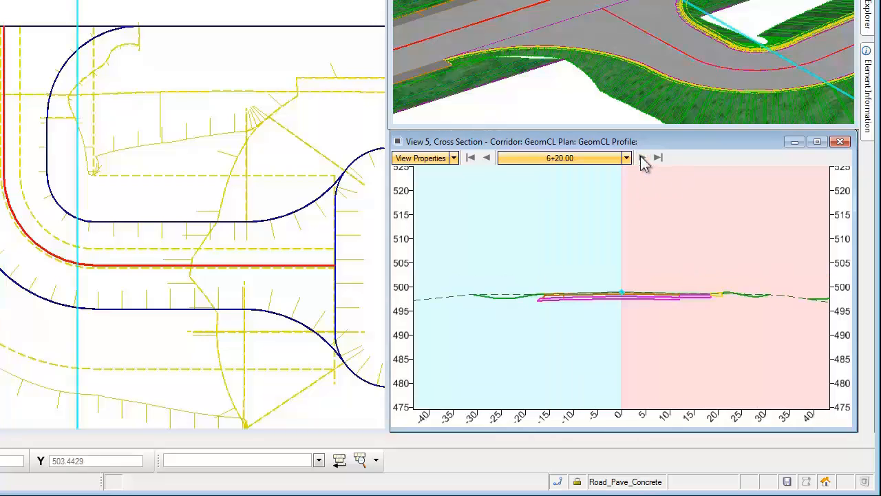
left_click(643, 158)
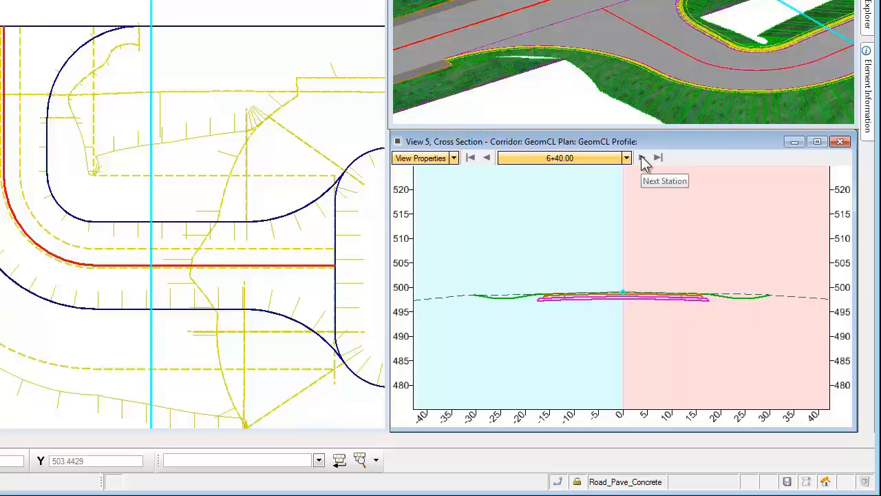
scroll(632, 235, "down", 2)
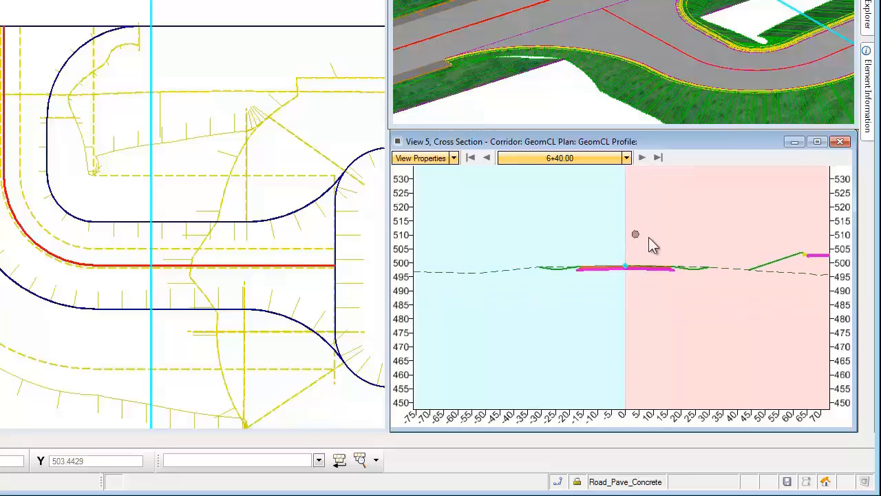
middle_click_drag(635, 234, 522, 255)
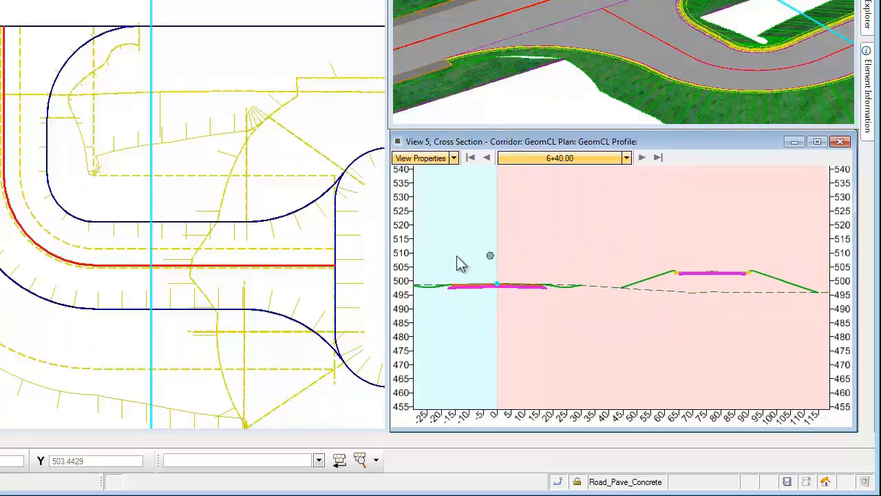
Step: Widen the cross-section window and set its view to Center on Current Offsets
left_click_drag(385, 262, 361, 272)
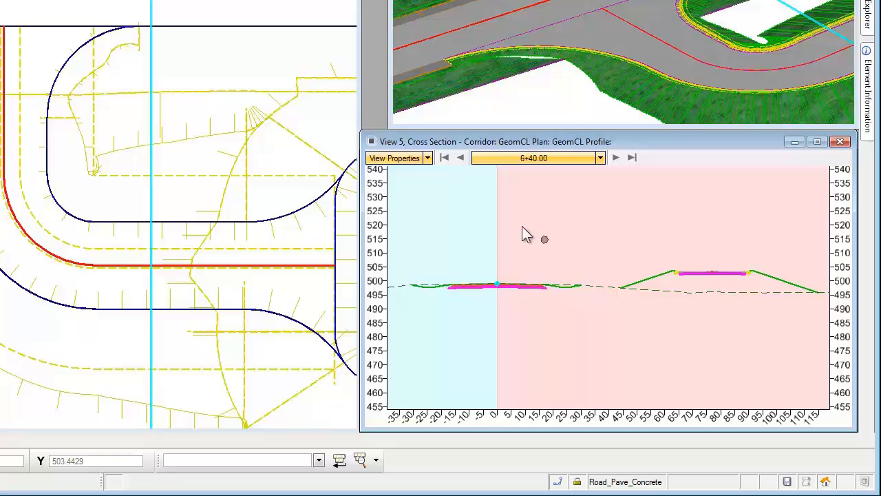
left_click(427, 158)
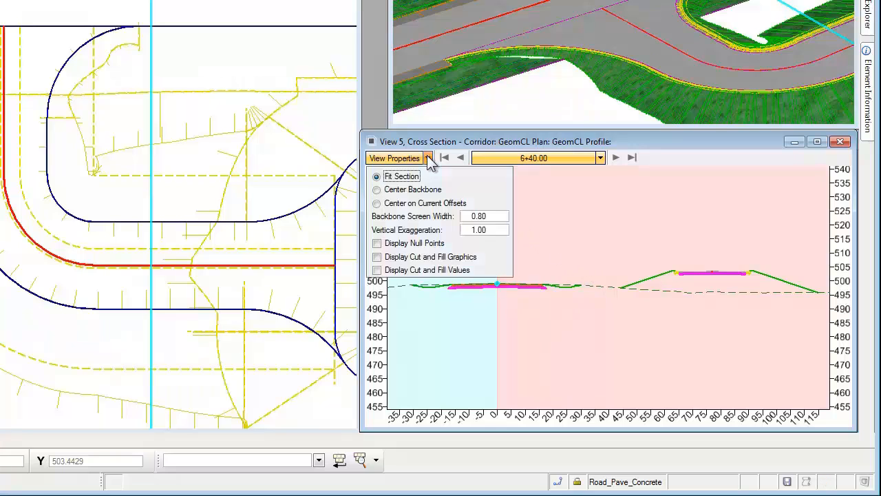
left_click(377, 204)
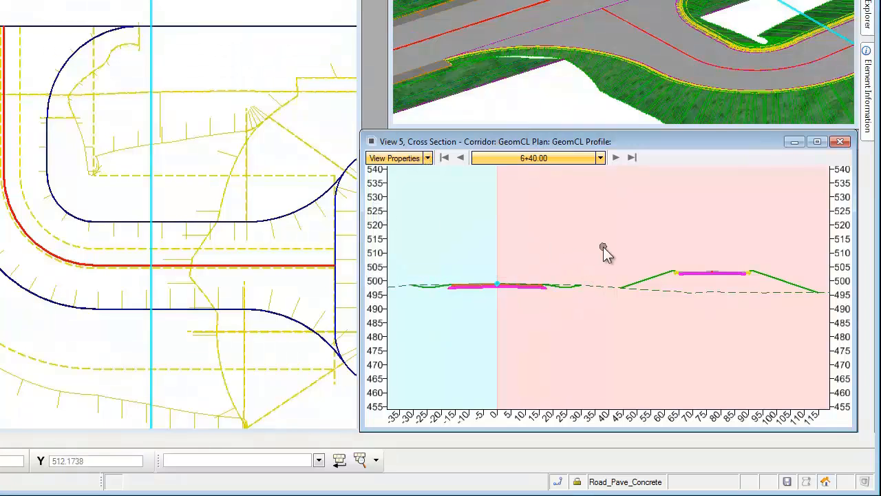
Step: Continue through the cross sections up to station 7+20.00, examining the connector and the pad beside the road
left_click(616, 157)
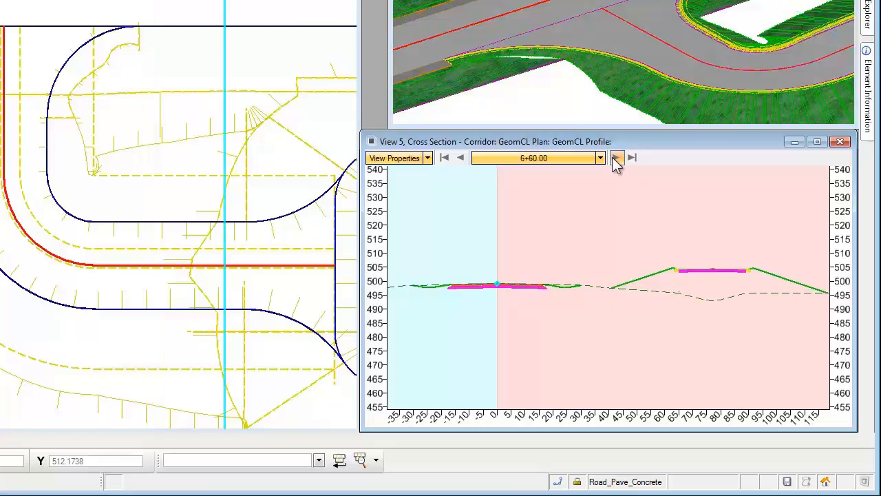
left_click(616, 157)
left_click(616, 159)
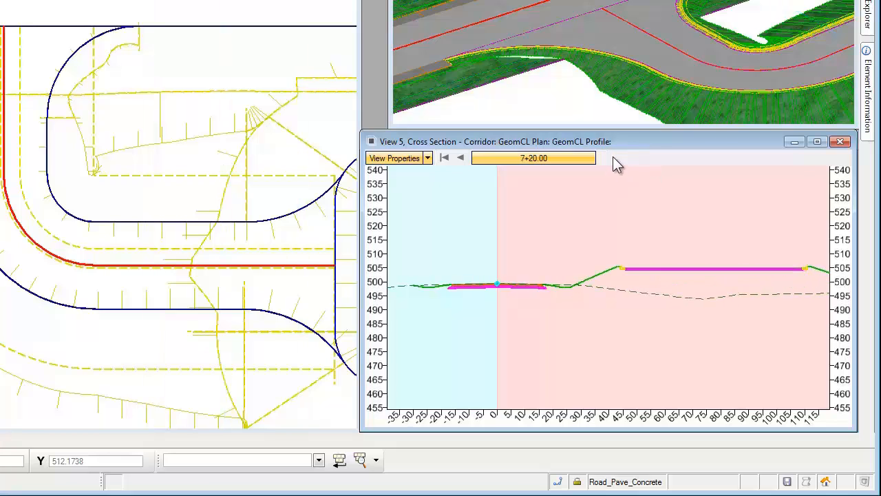
left_click(615, 158)
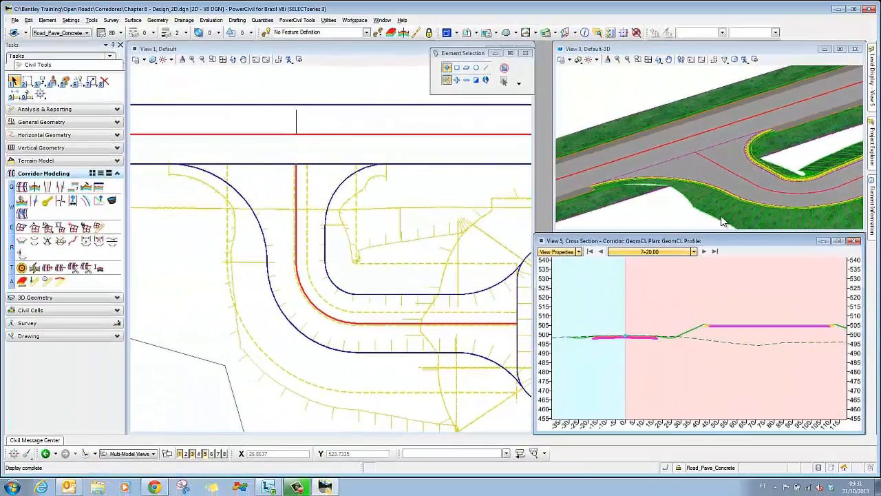
Step: Maximize the Default-3D view and rotate the model dynamically to examine the connector and curb returns from several sides
left_click(842, 49)
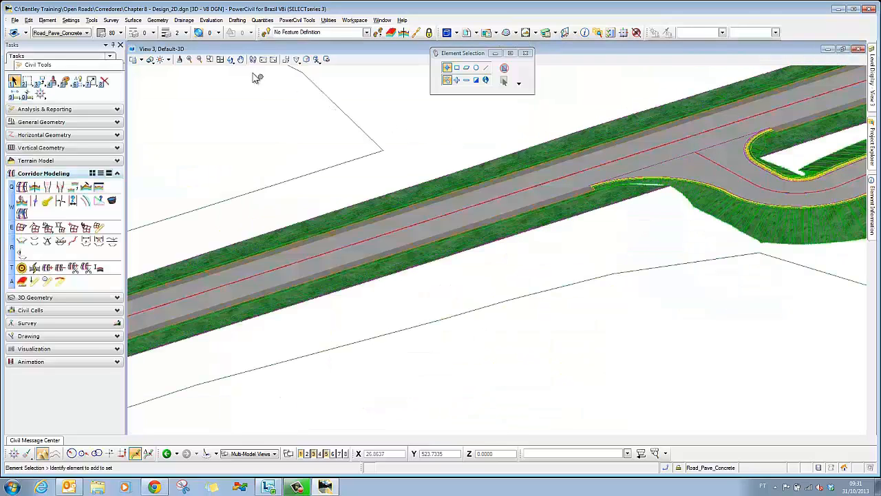
left_click(231, 59)
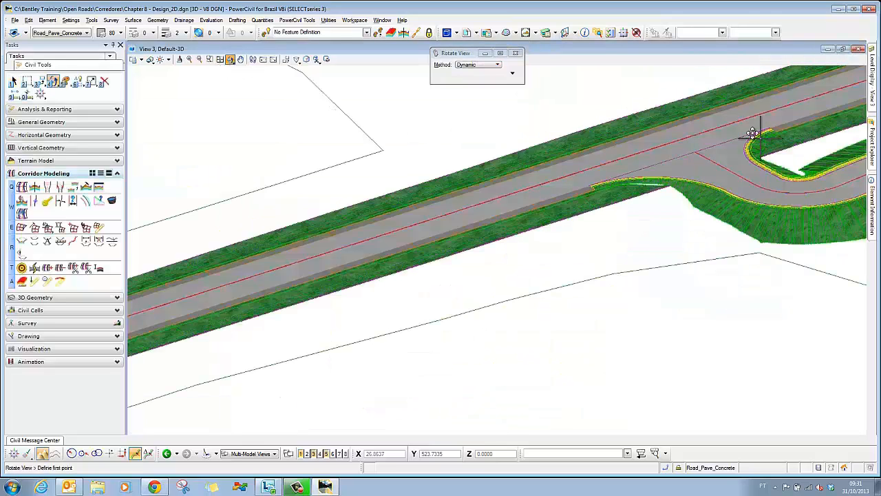
left_click(531, 205)
left_click(482, 271)
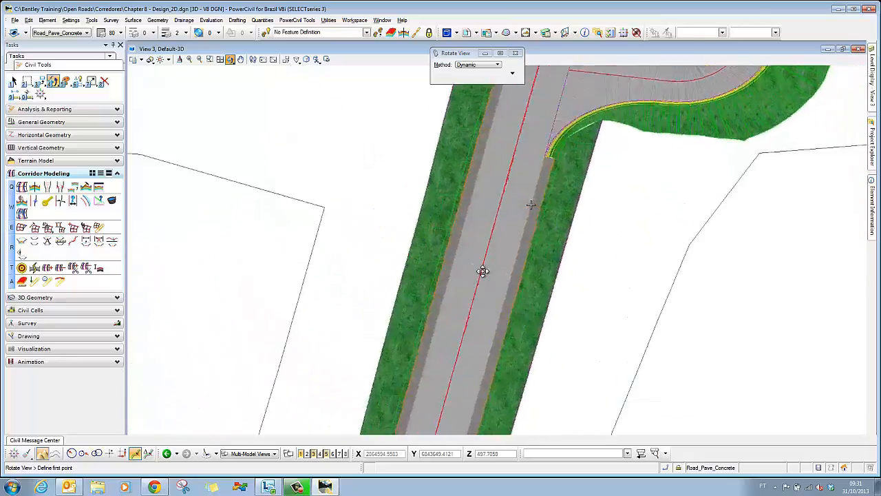
left_click(726, 236)
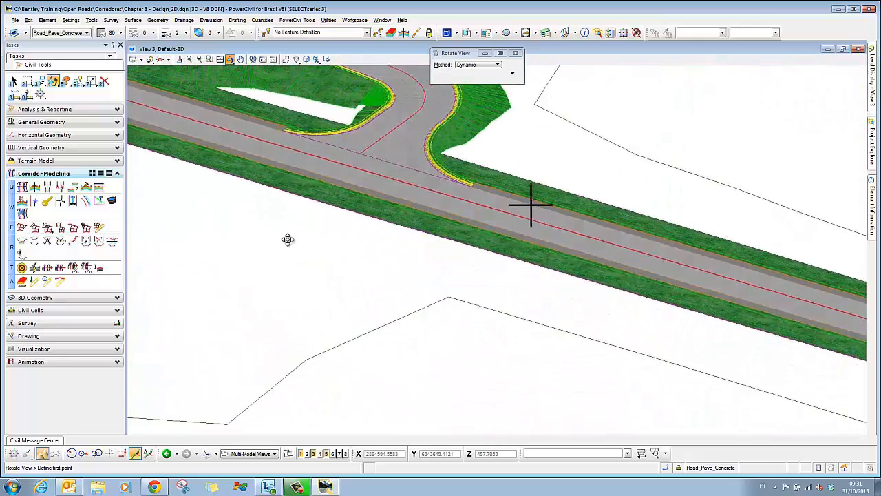
left_click(243, 248)
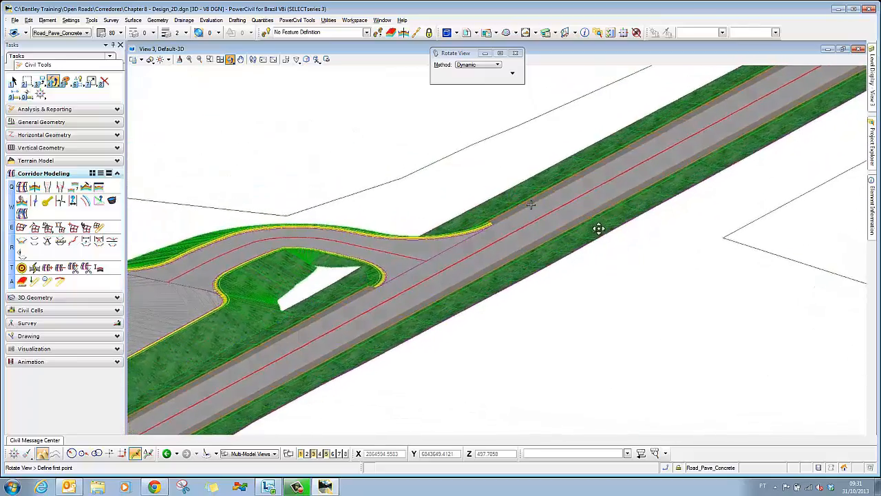
right_click(602, 262)
Step: Turn on the Camera presentation attribute of the Default-3D view to show the whole pad, connector and road in perspective
middle_click_drag(397, 376, 616, 264, "shift")
scroll(671, 252, "down", 2)
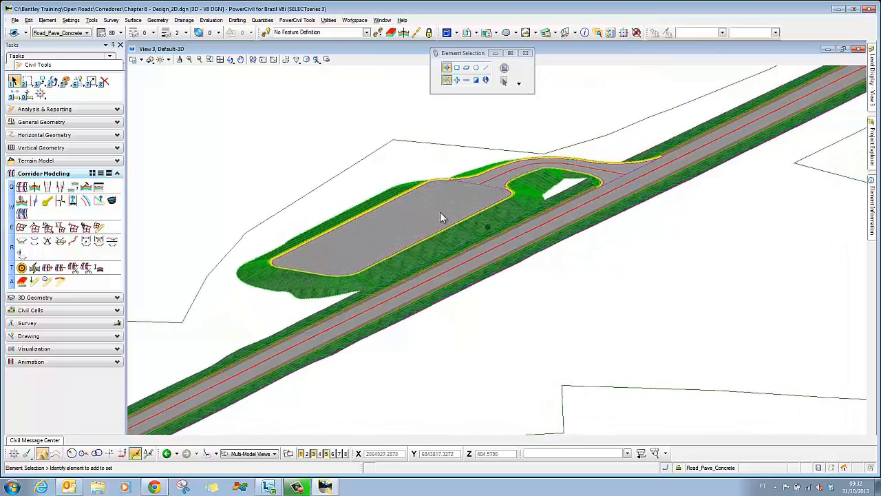
left_click(135, 59)
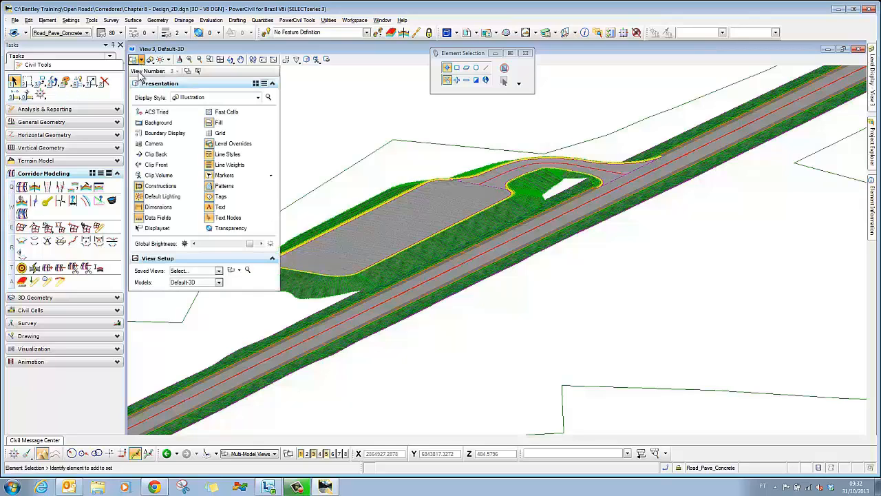
left_click(151, 143)
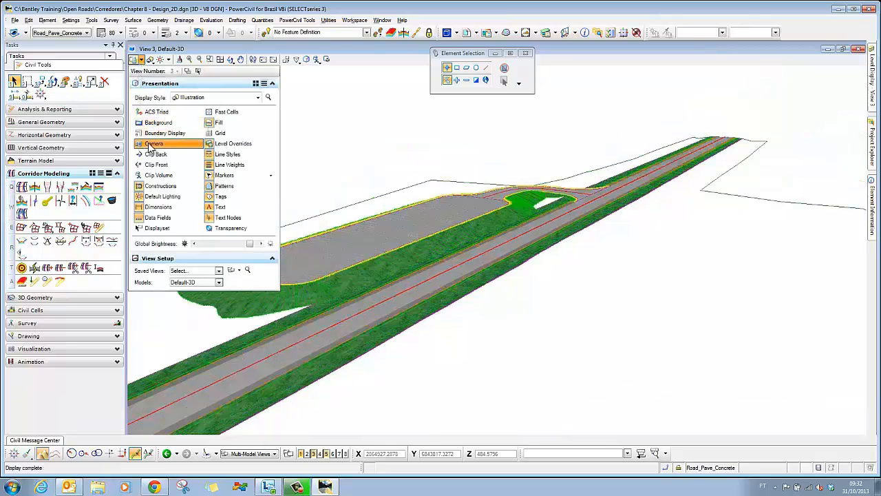